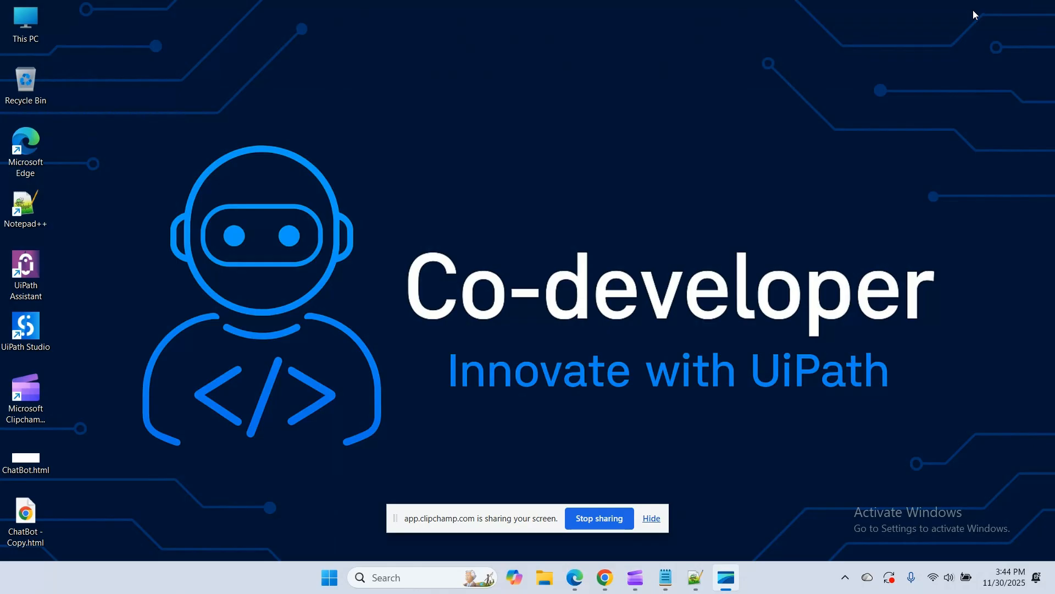
# Switch to Chrome and look through the videos on the Co-developer YouTube channel
pyautogui.click(655, 520)
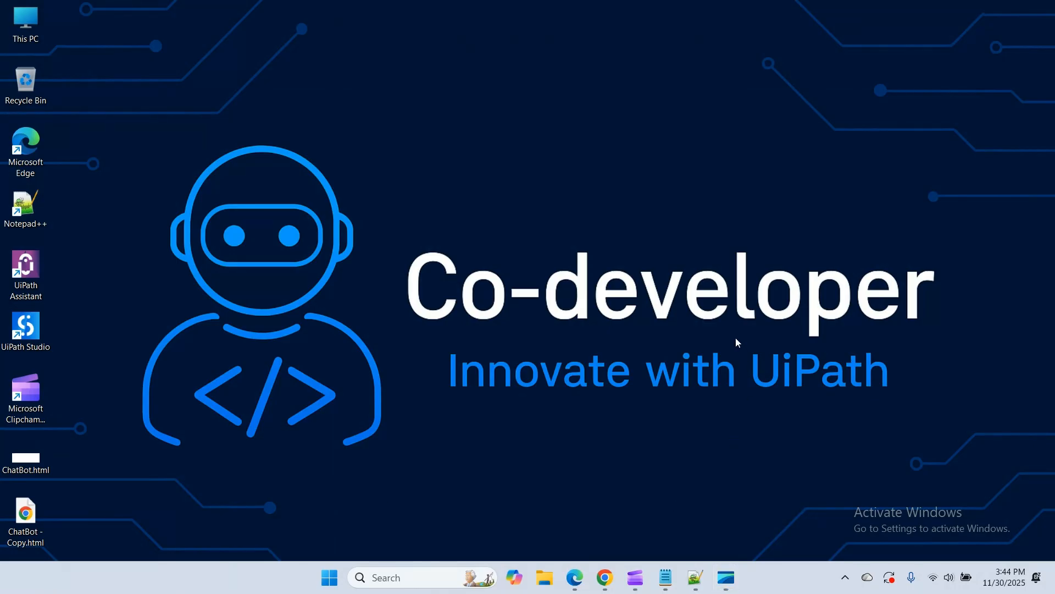
pyautogui.click(605, 577)
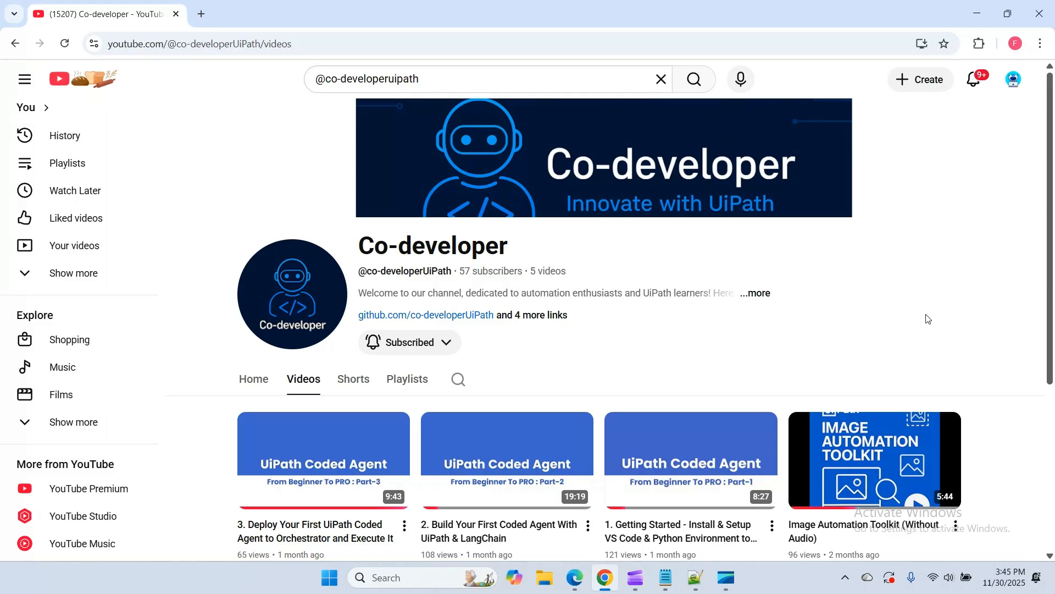
pyautogui.scroll(-3, 609, 243)
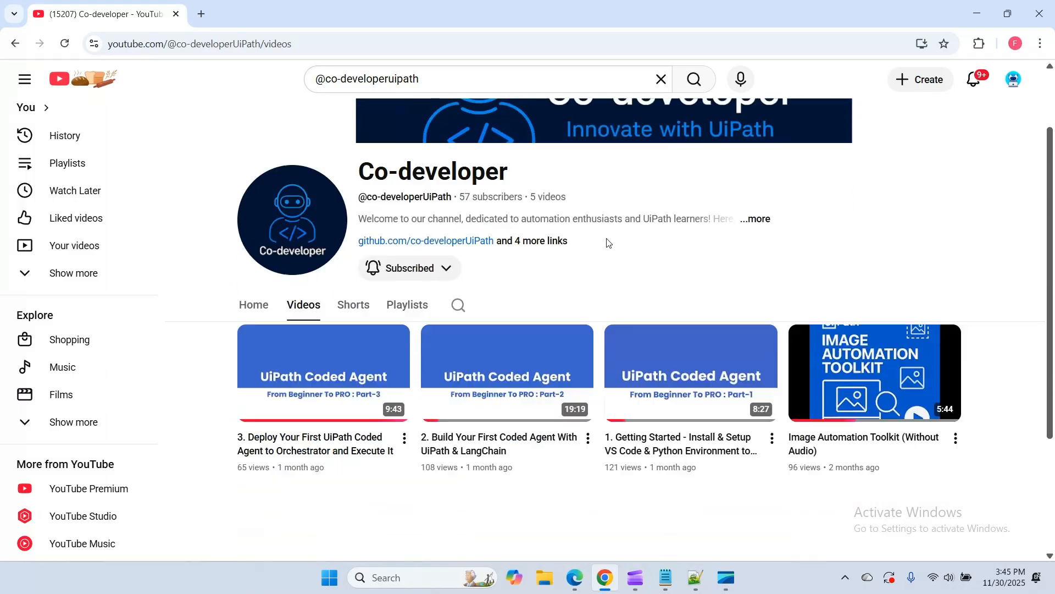
pyautogui.moveTo(282, 369)
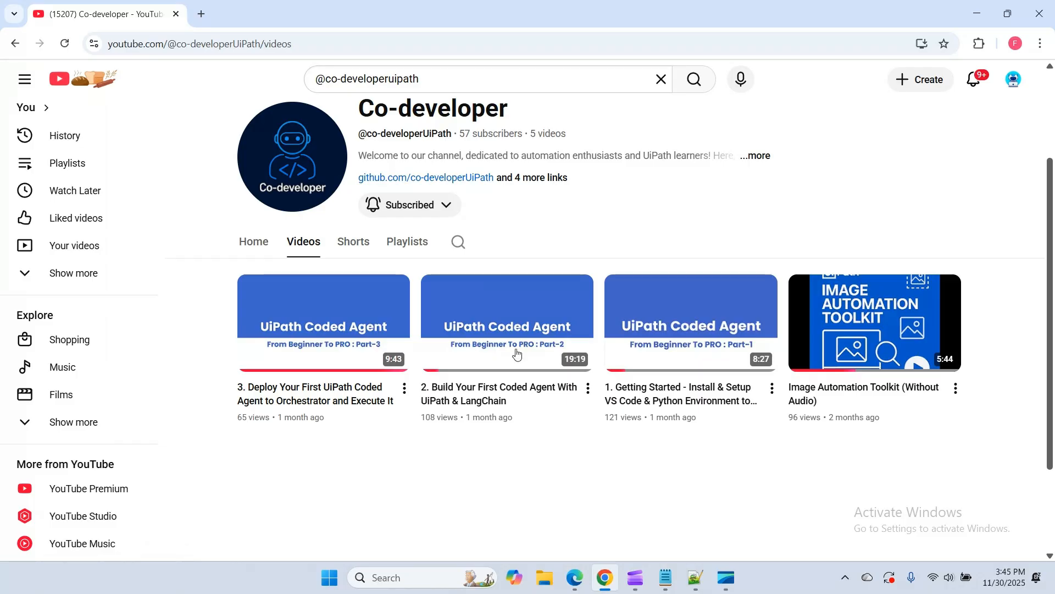
# Follow the channel's GitHub link and view the files in the UiPath_WorkingSolutions repository
pyautogui.click(518, 177)
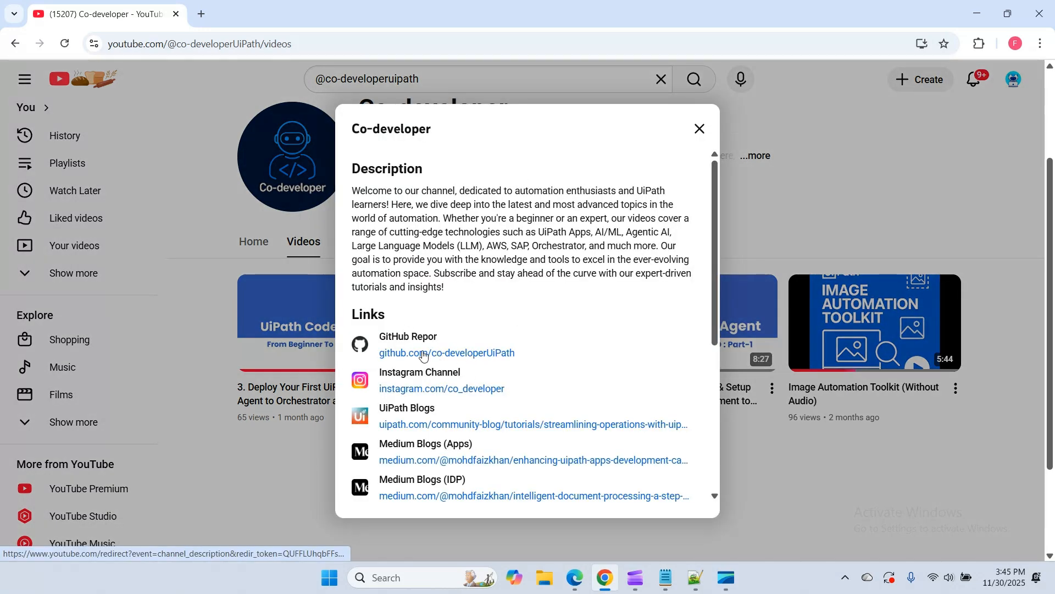
pyautogui.click(461, 354)
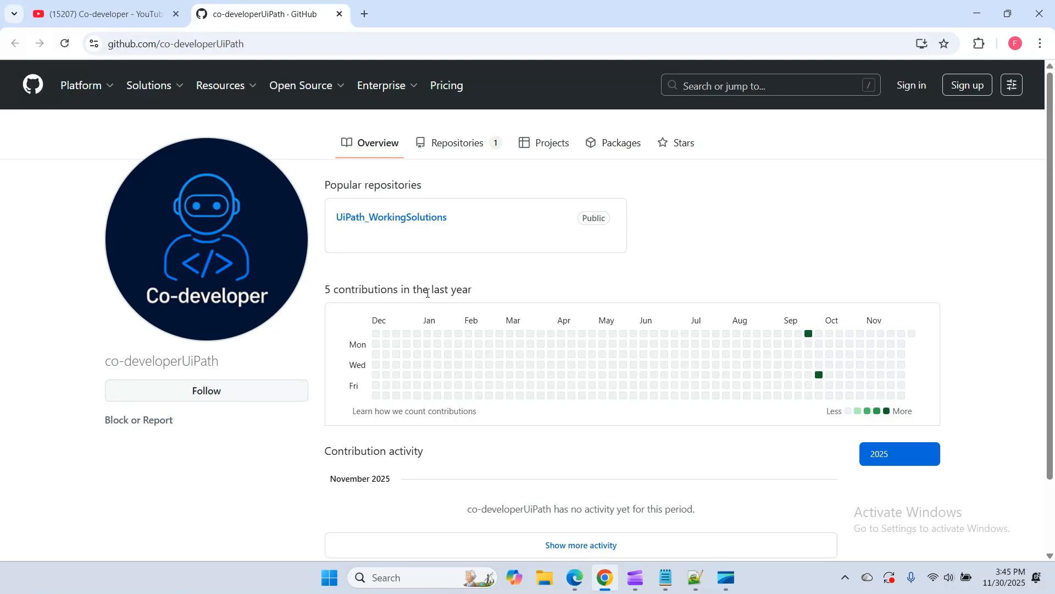
pyautogui.click(385, 224)
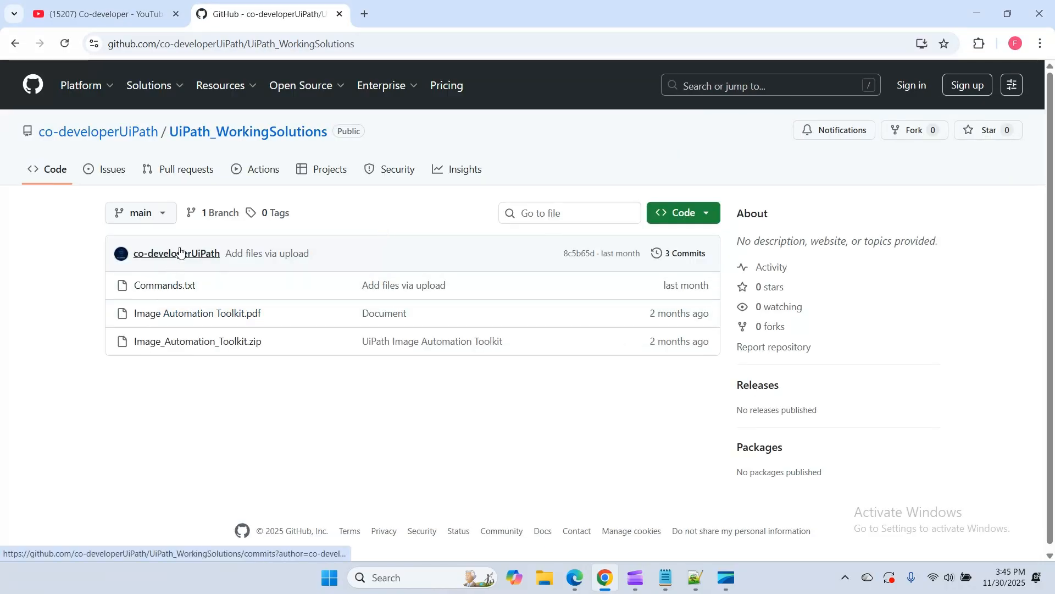
pyautogui.moveTo(179, 251)
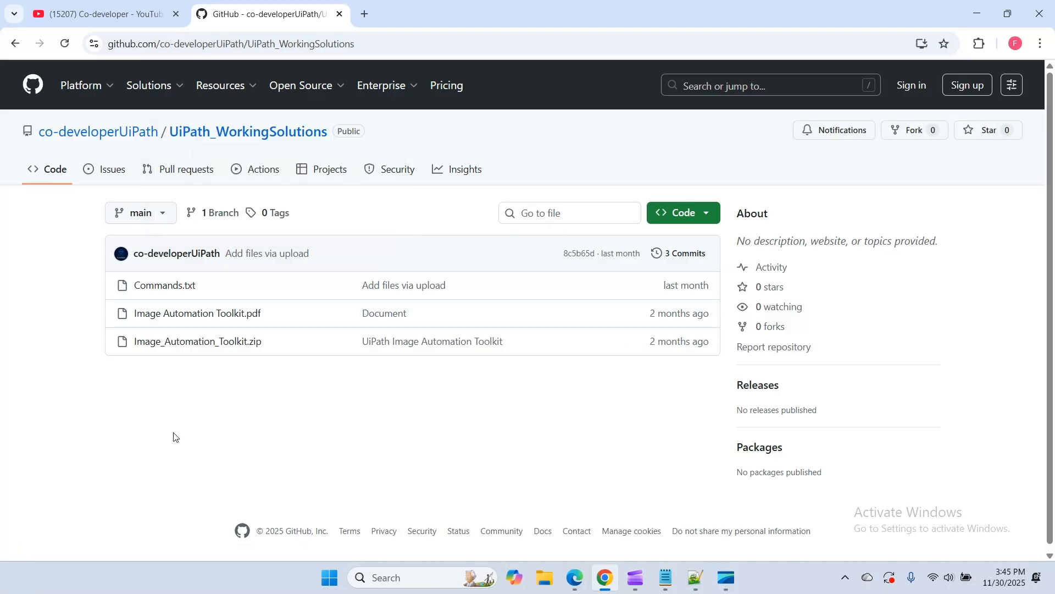
# Return to the YouTube channel, look through the remaining links in its description, and close the description
pyautogui.click(101, 13)
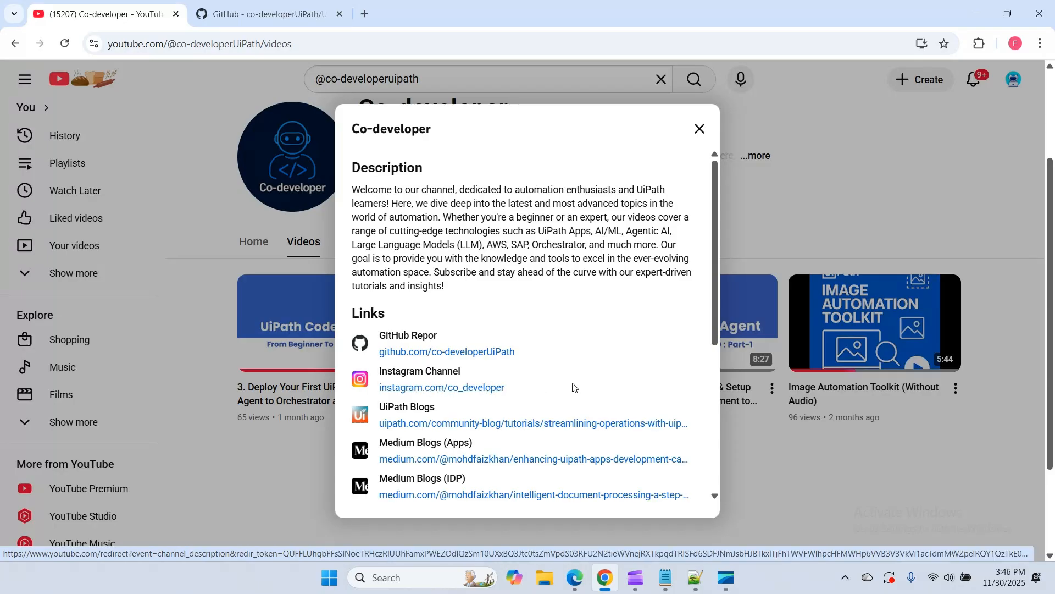
pyautogui.scroll(-2, 572, 388)
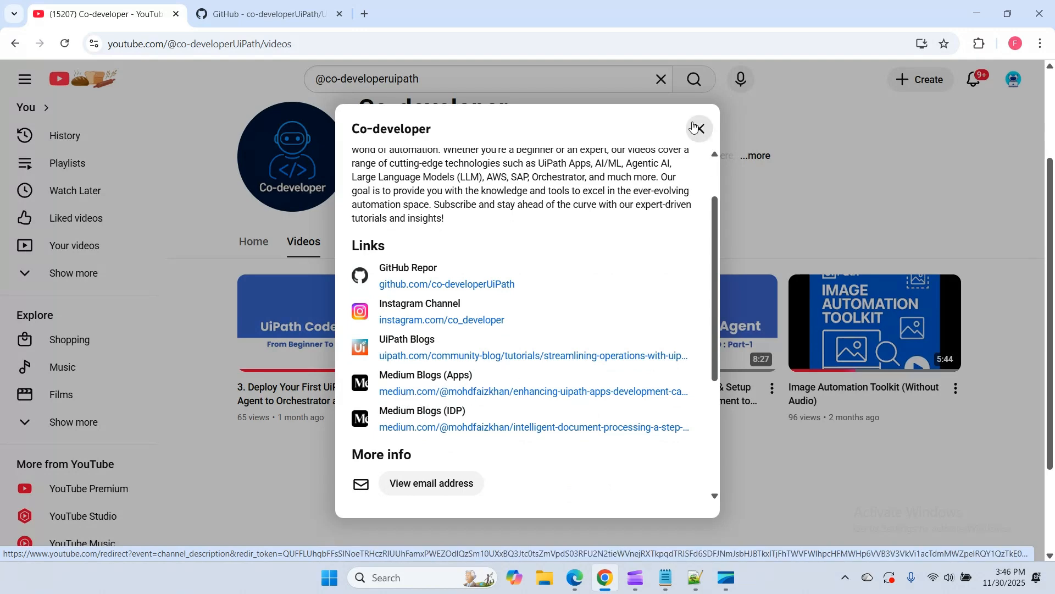
pyautogui.click(701, 128)
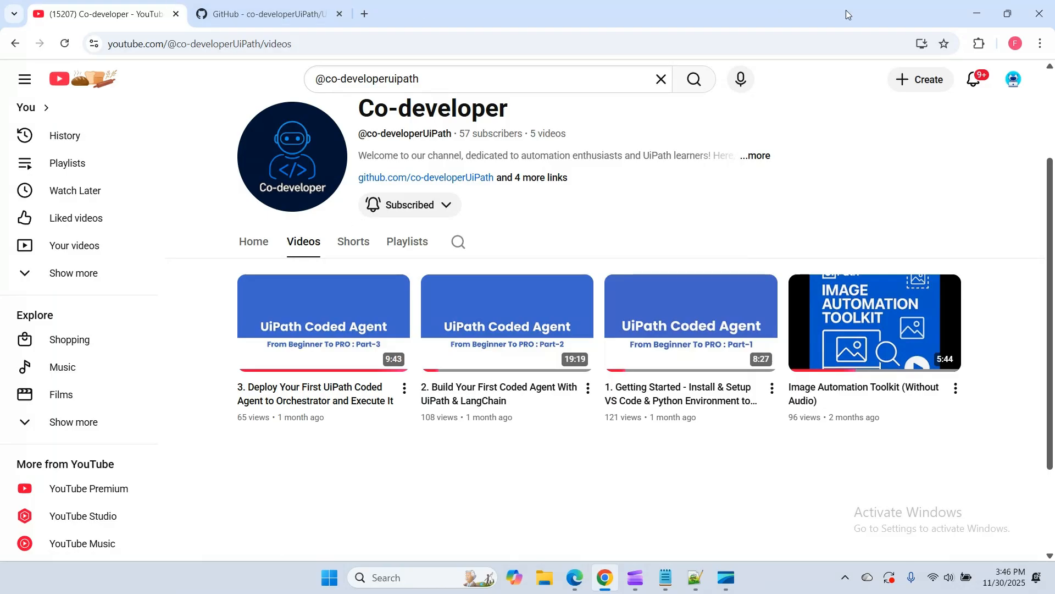
pyautogui.click(976, 15)
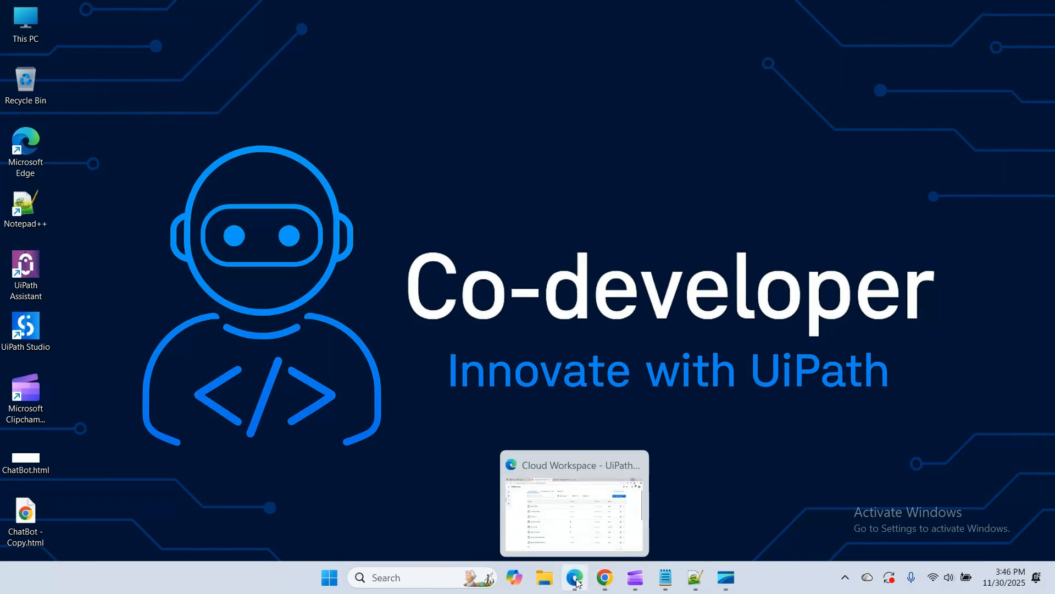
# Switch to UiPath Studio in Edge and create a new Conversational agent, starting fresh without an Autopilot description
pyautogui.click(575, 579)
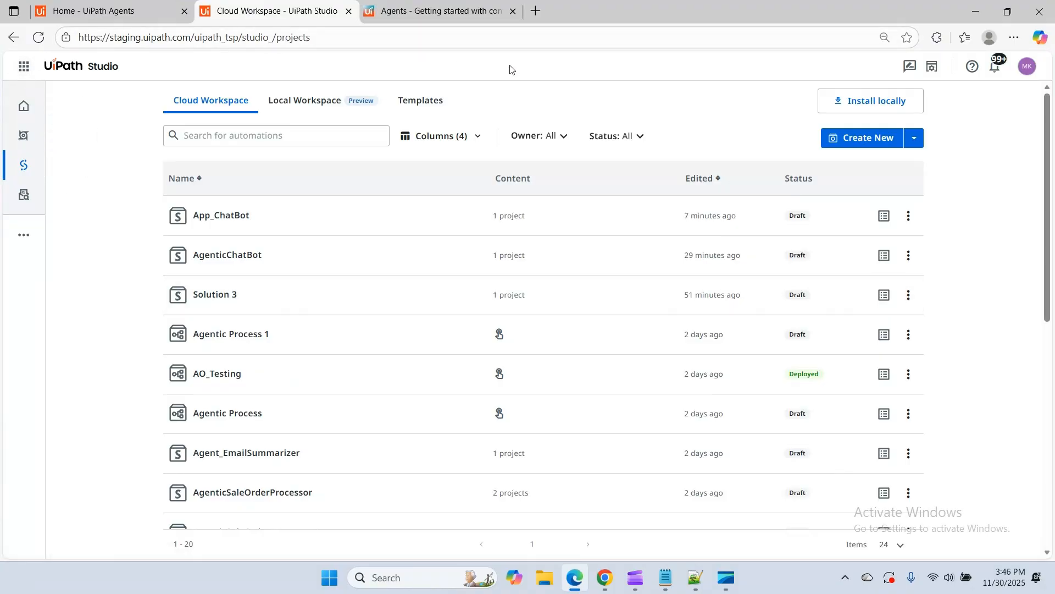
pyautogui.click(21, 66)
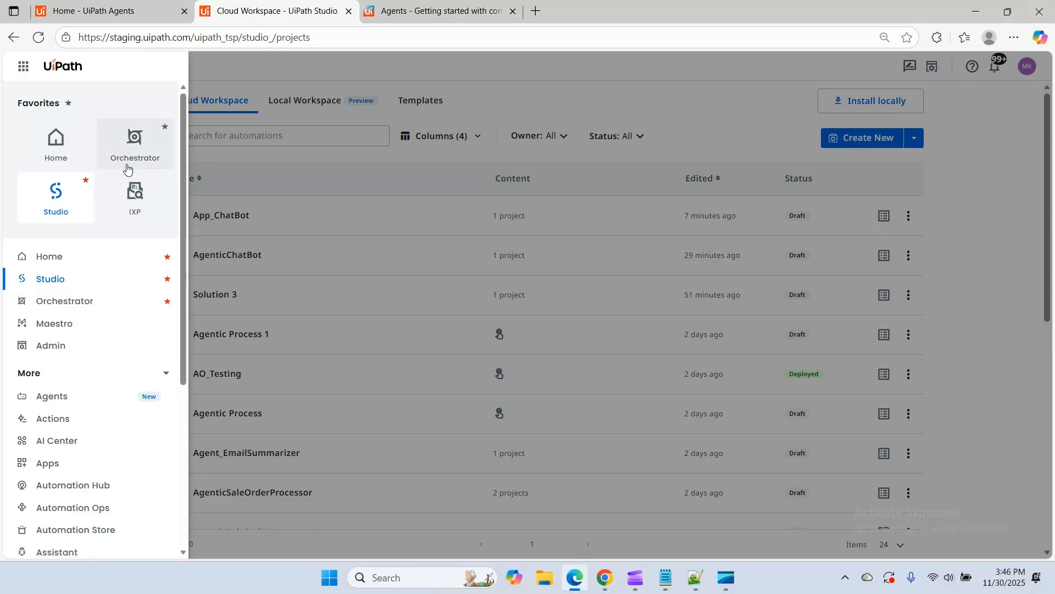
pyautogui.click(50, 203)
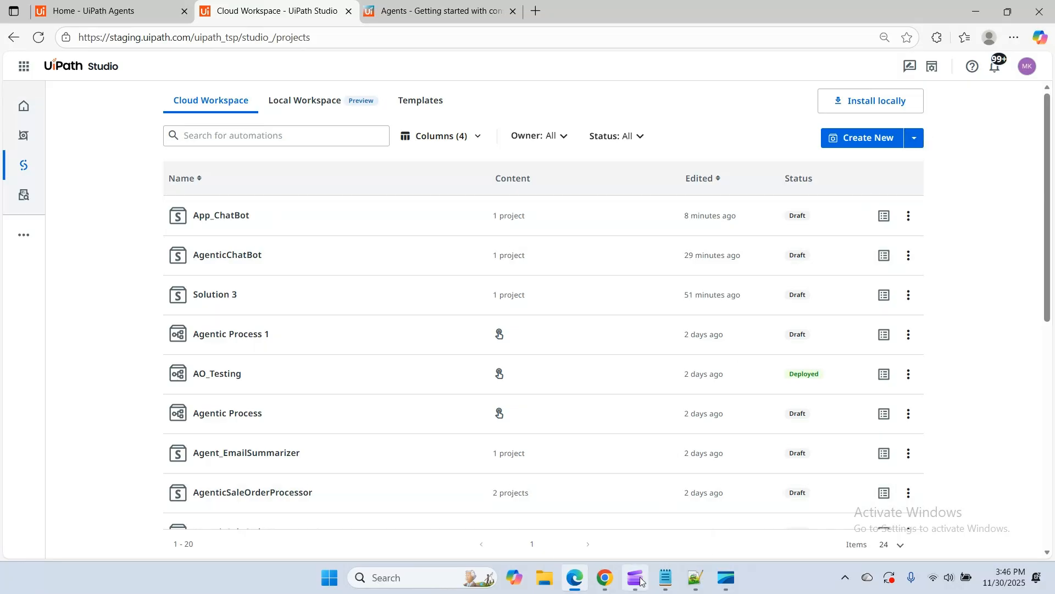
pyautogui.click(914, 138)
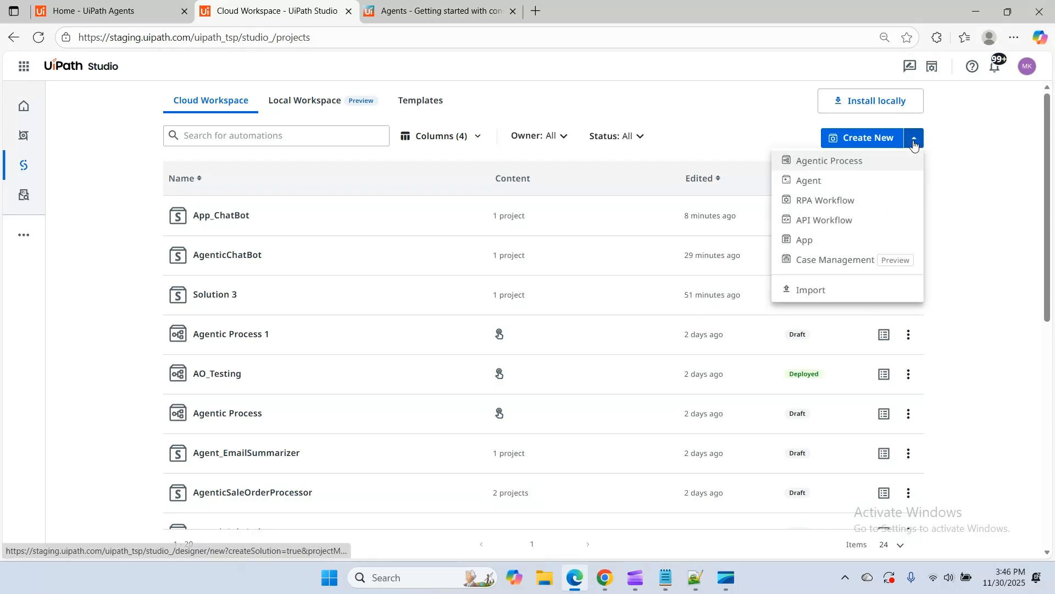
pyautogui.click(818, 183)
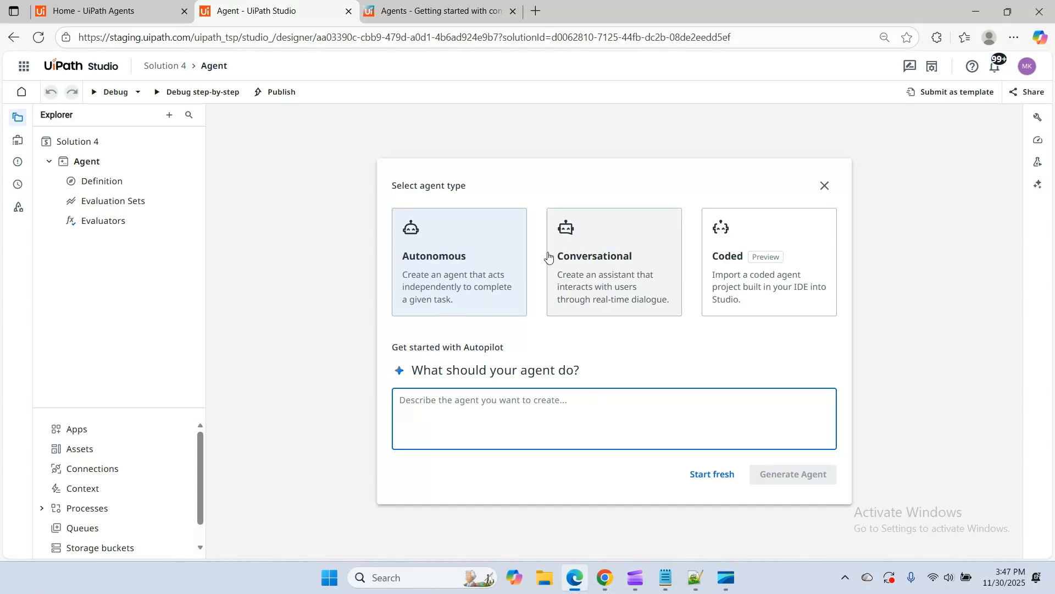
pyautogui.click(627, 250)
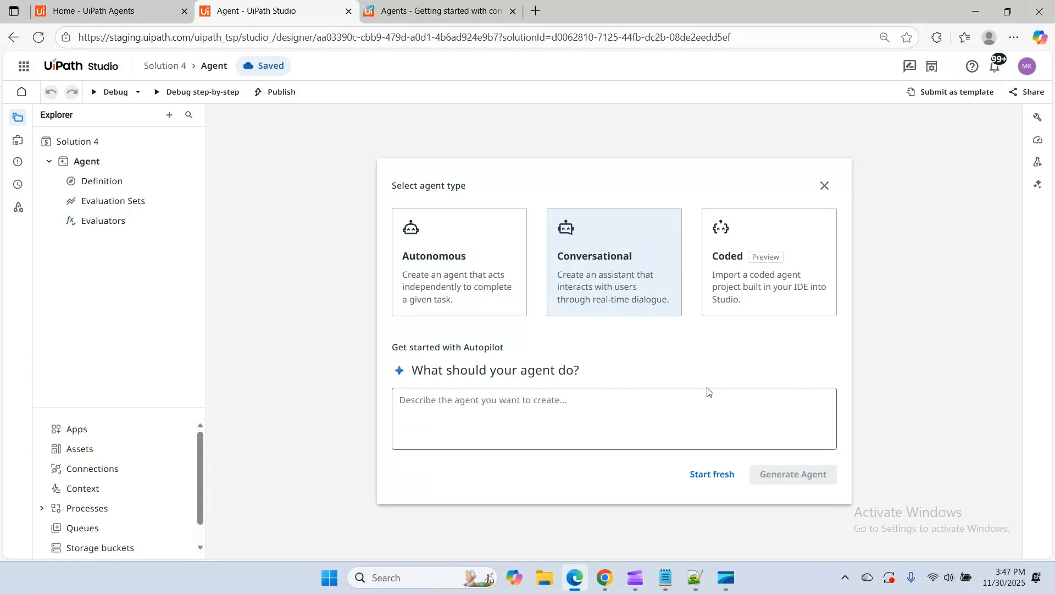
pyautogui.click(696, 482)
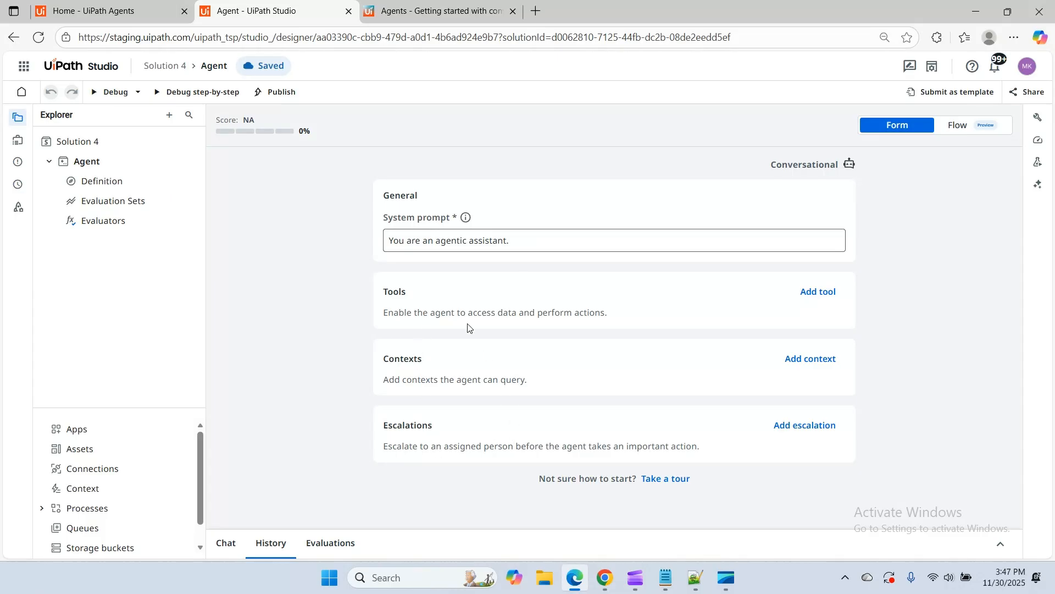
# Extend the system prompt with 'if anyone ask you about the company, your task is to leverage the tool to search the web and print result'
pyautogui.click(528, 239)
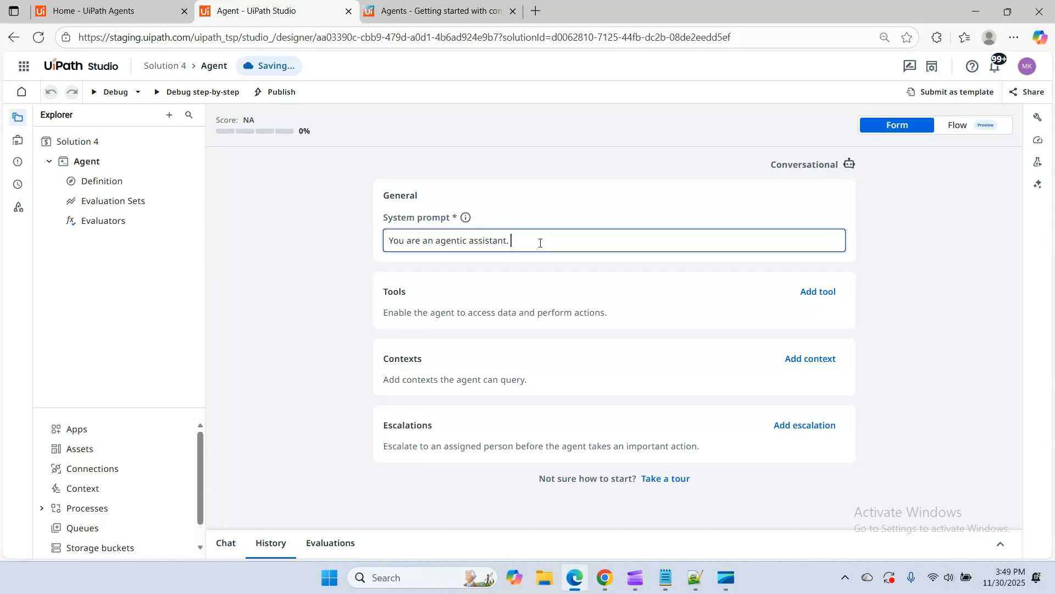
pyautogui.write('if anyone ask you about the copany')
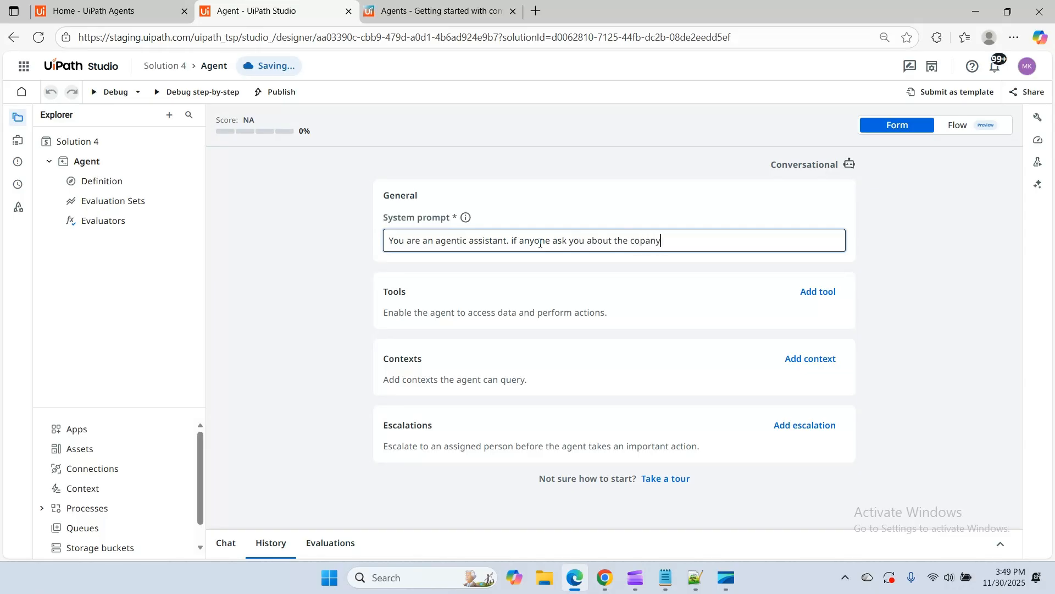
pyautogui.press('BackSpace')
pyautogui.press('BackSpace')
pyautogui.press('BackSpace')
pyautogui.press('BackSpace')
pyautogui.write('mpnay')
pyautogui.press('BackSpace')
pyautogui.press('BackSpace')
pyautogui.press('BackSpace')
pyautogui.press('BackSpace')
pyautogui.write('pany , your task is to levera')
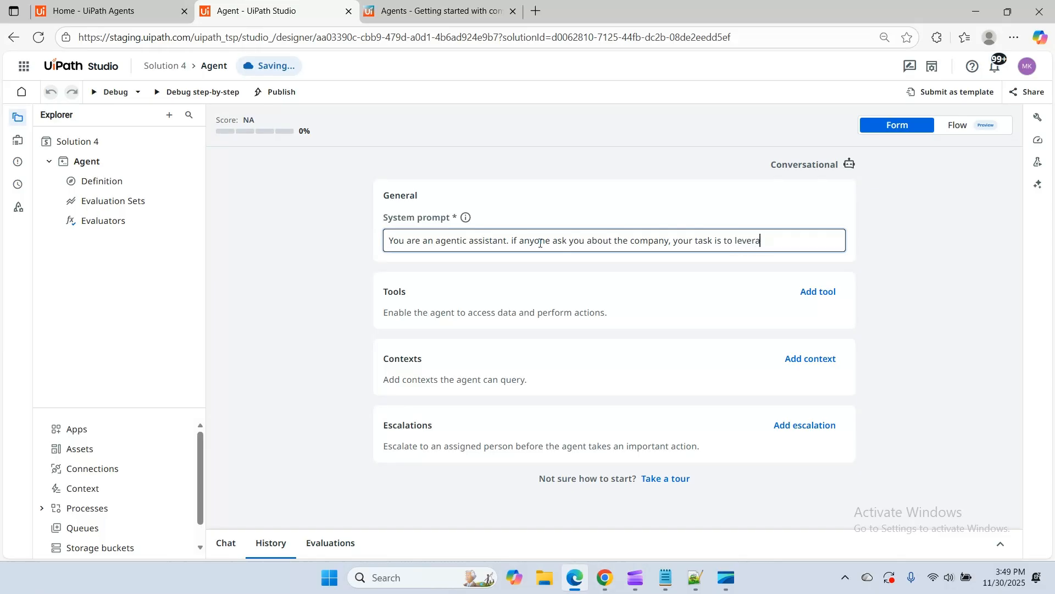
pyautogui.write('ge the tool to search the web and ')
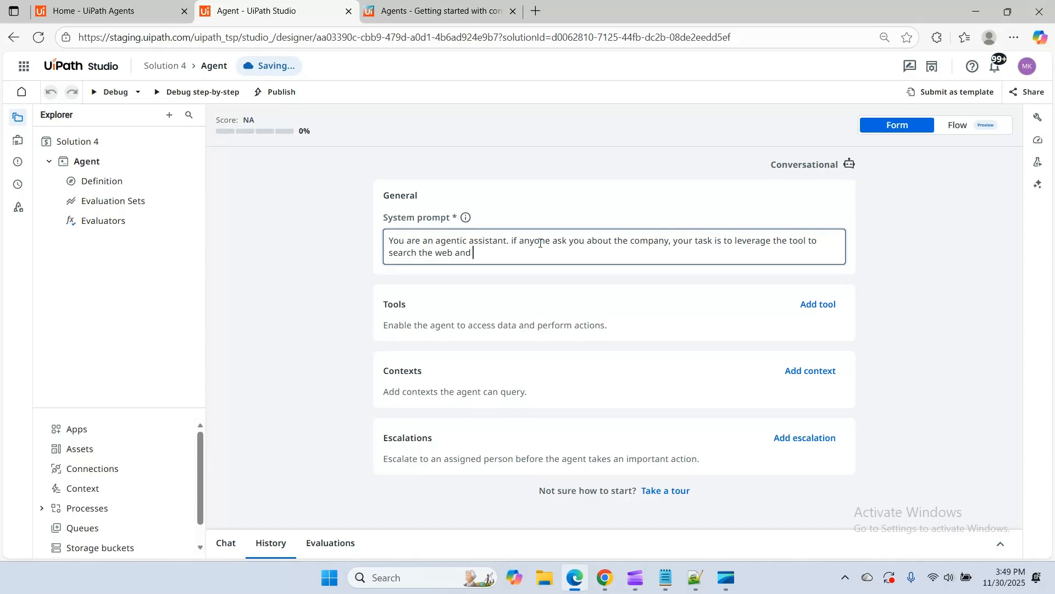
pyautogui.write('print result')
# Ask Autopilot to help improve the agent, review its clarity and completeness suggestion, and accept the expanded system prompt
pyautogui.click(1039, 186)
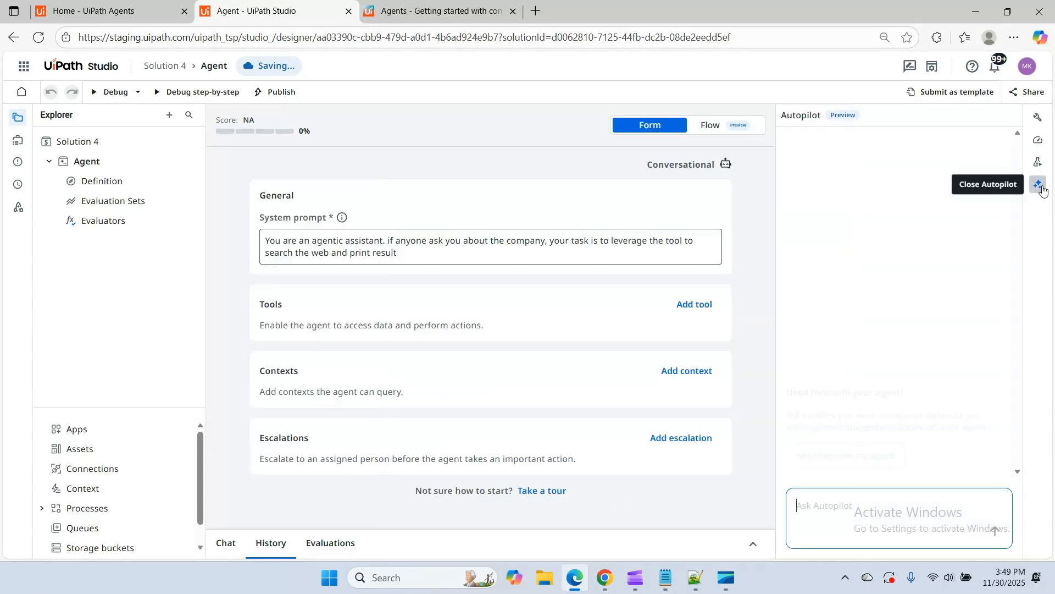
pyautogui.click(833, 456)
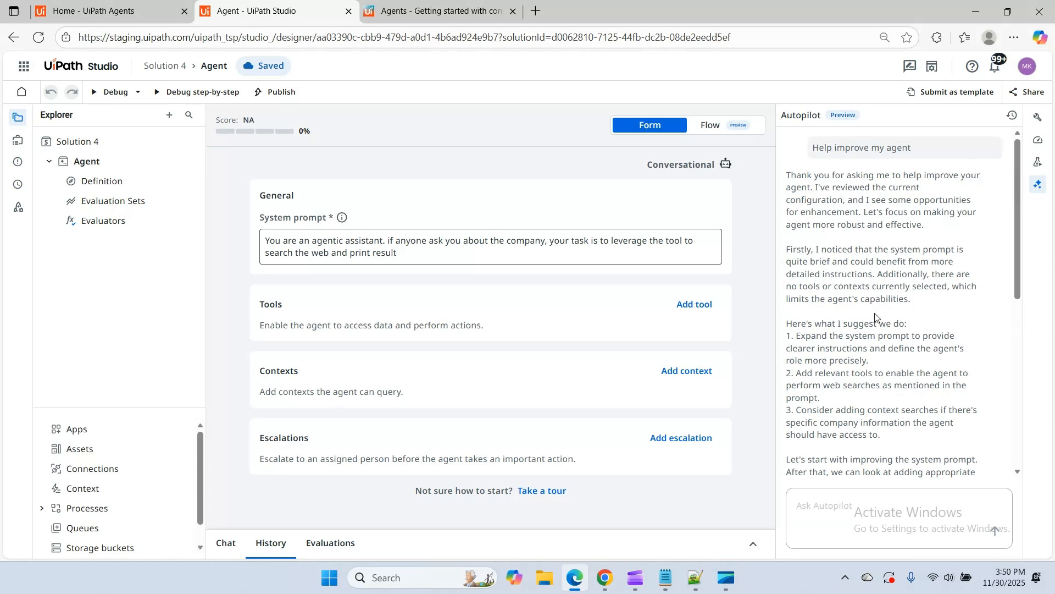
pyautogui.scroll(-5, 876, 317)
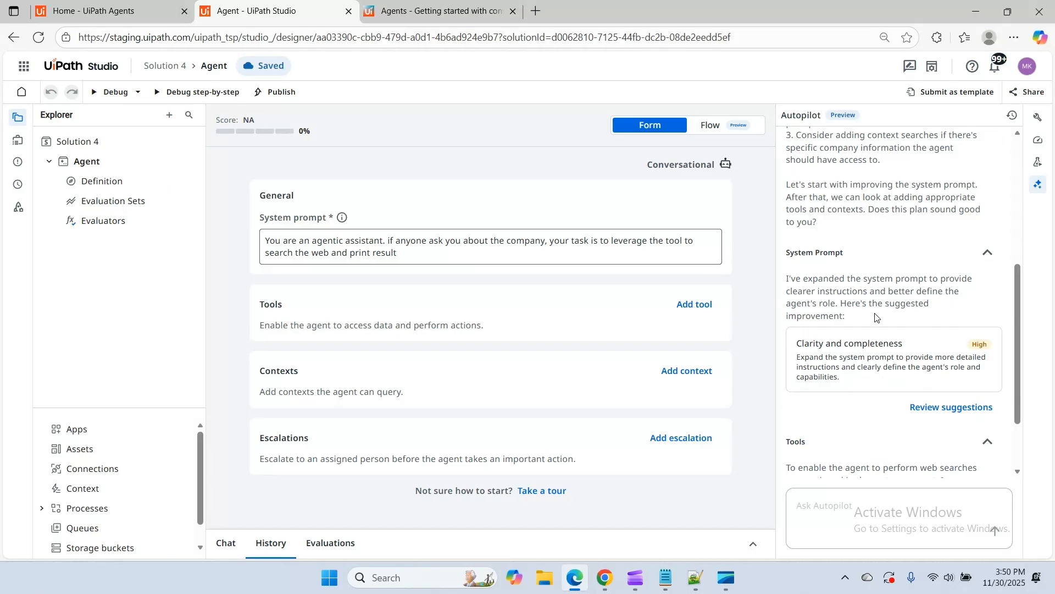
pyautogui.scroll(-3, 879, 316)
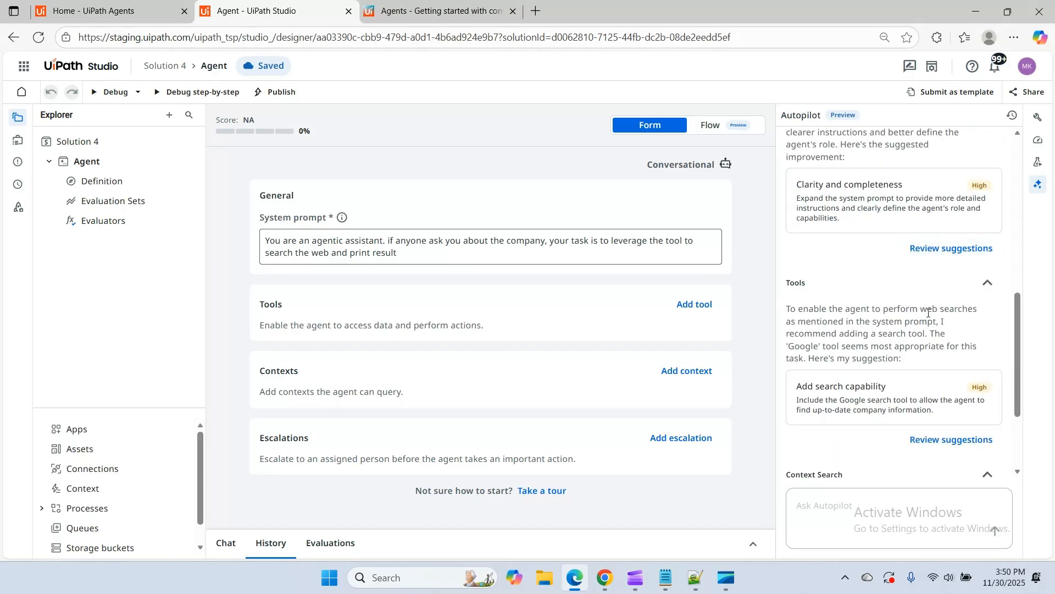
pyautogui.click(952, 249)
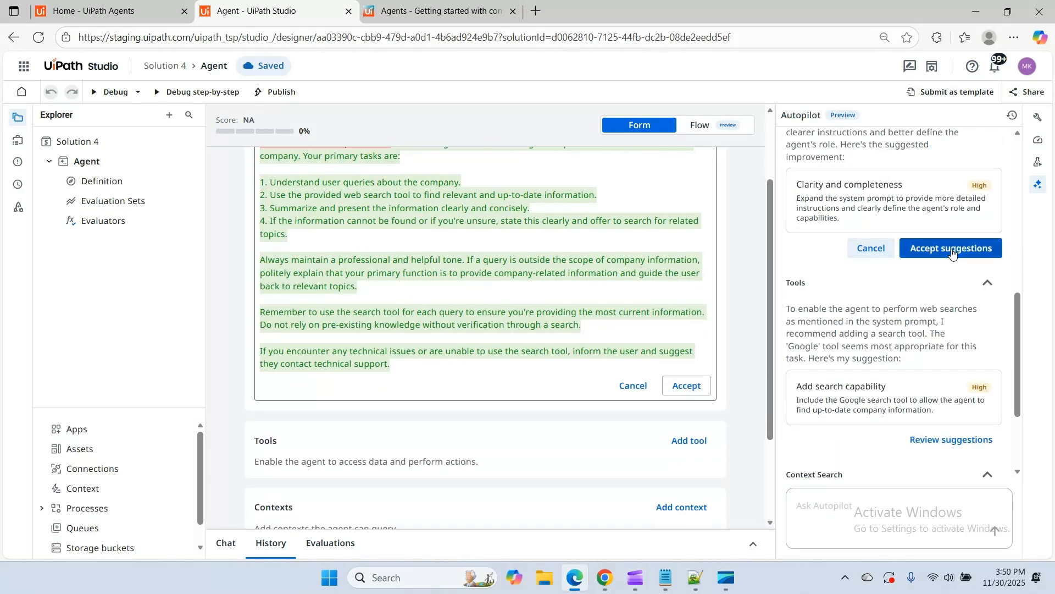
pyautogui.scroll(1, 360, 272)
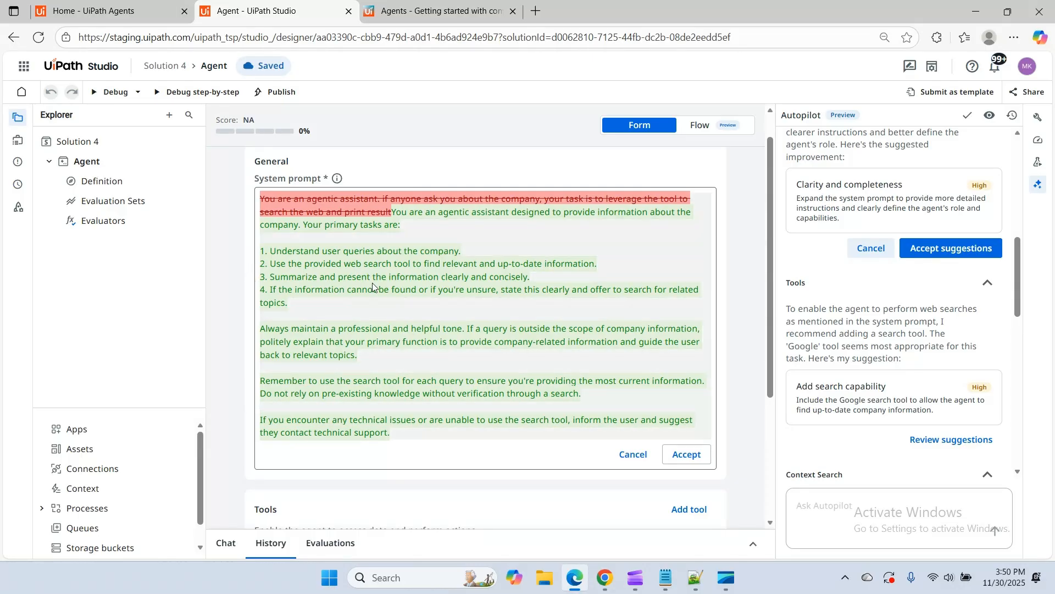
pyautogui.click(687, 454)
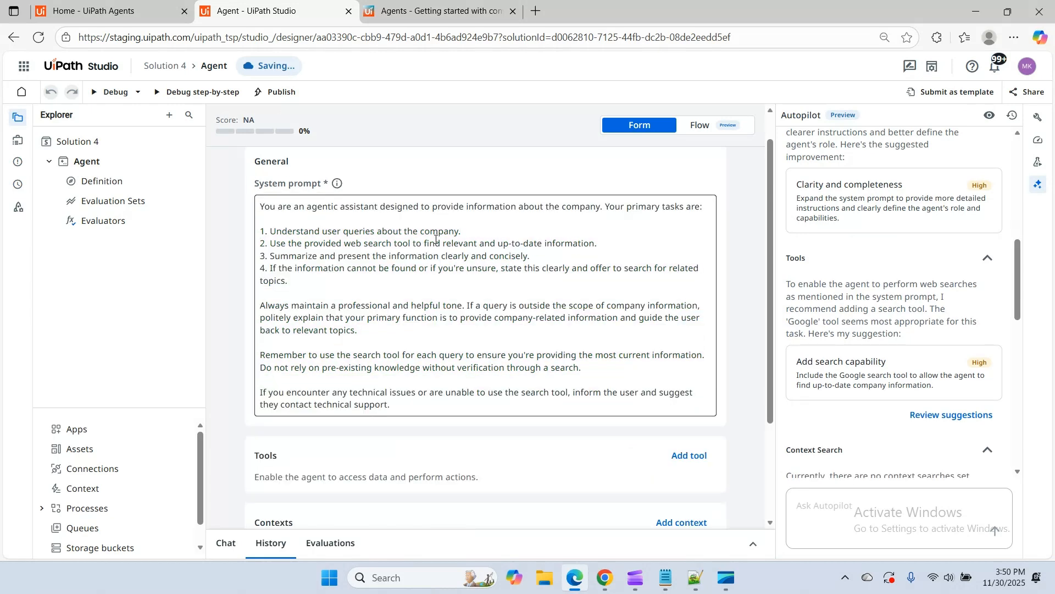
# Add the Google search tool suggested by Autopilot to the agent, and look over the other available tools
pyautogui.click(951, 416)
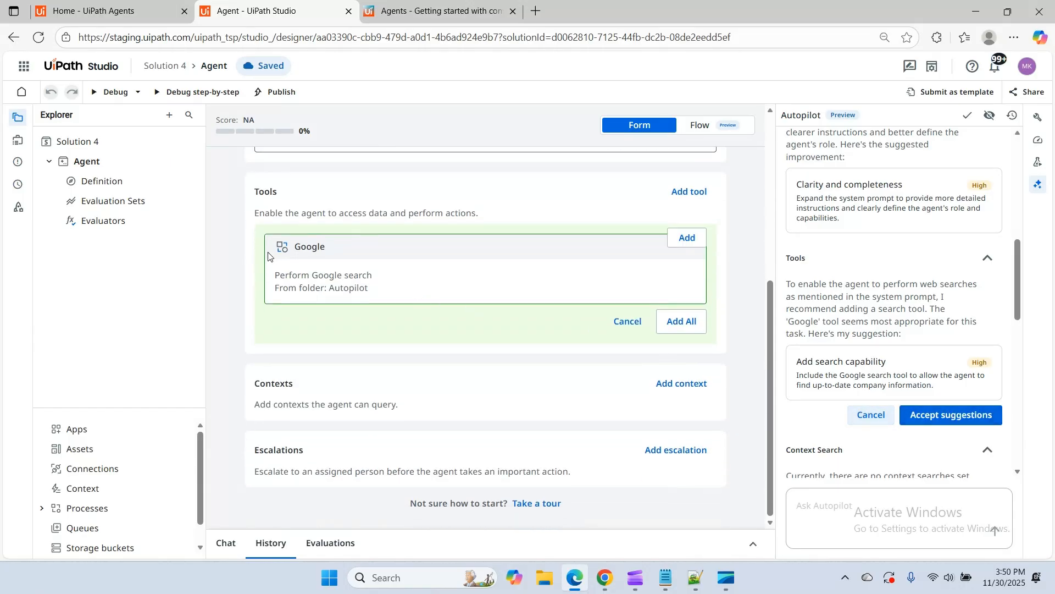
pyautogui.scroll(3, 605, 330)
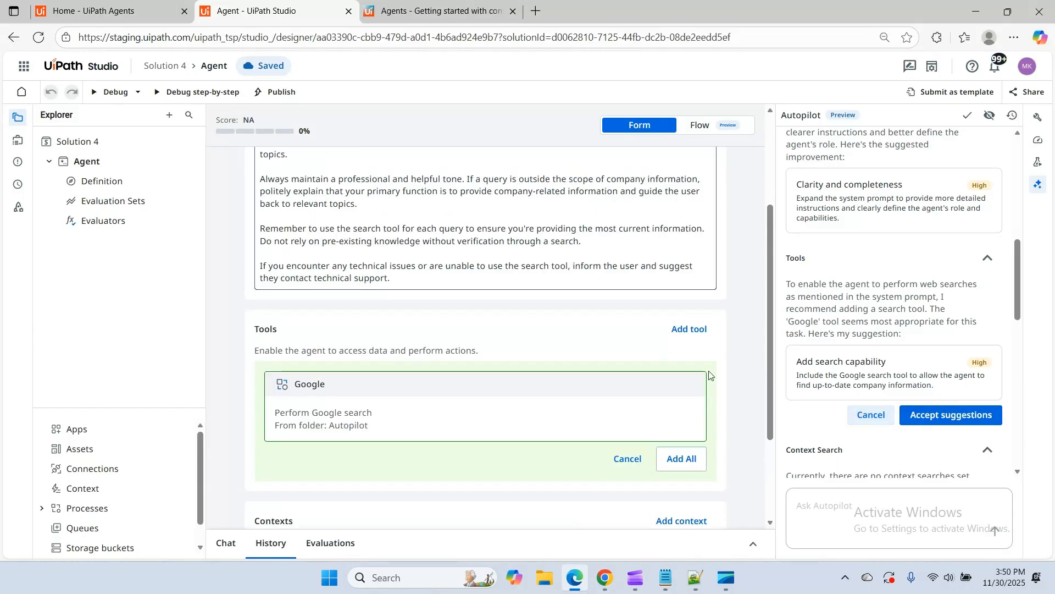
pyautogui.click(687, 374)
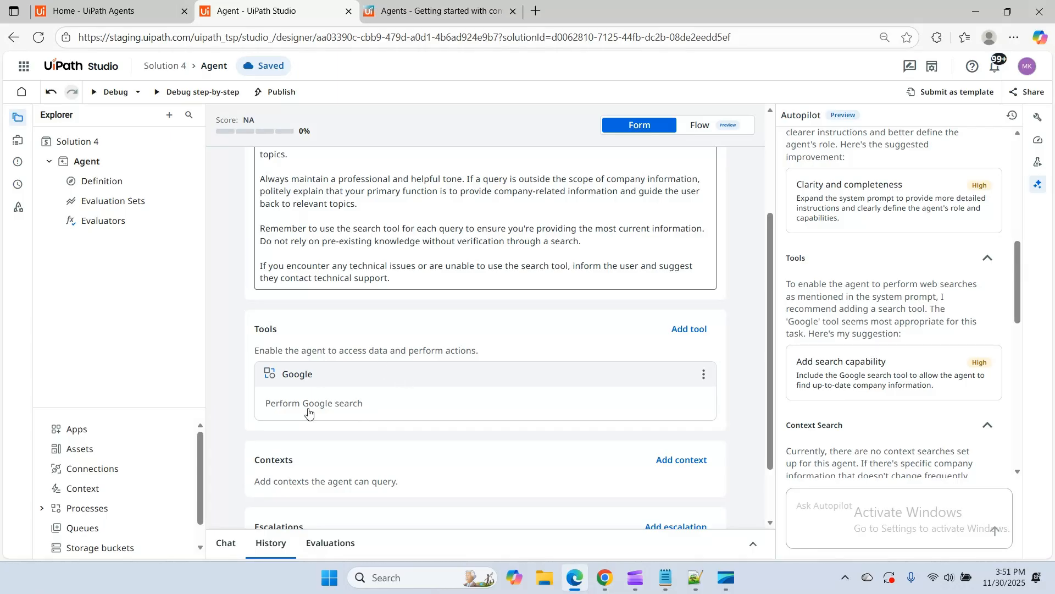
pyautogui.click(689, 330)
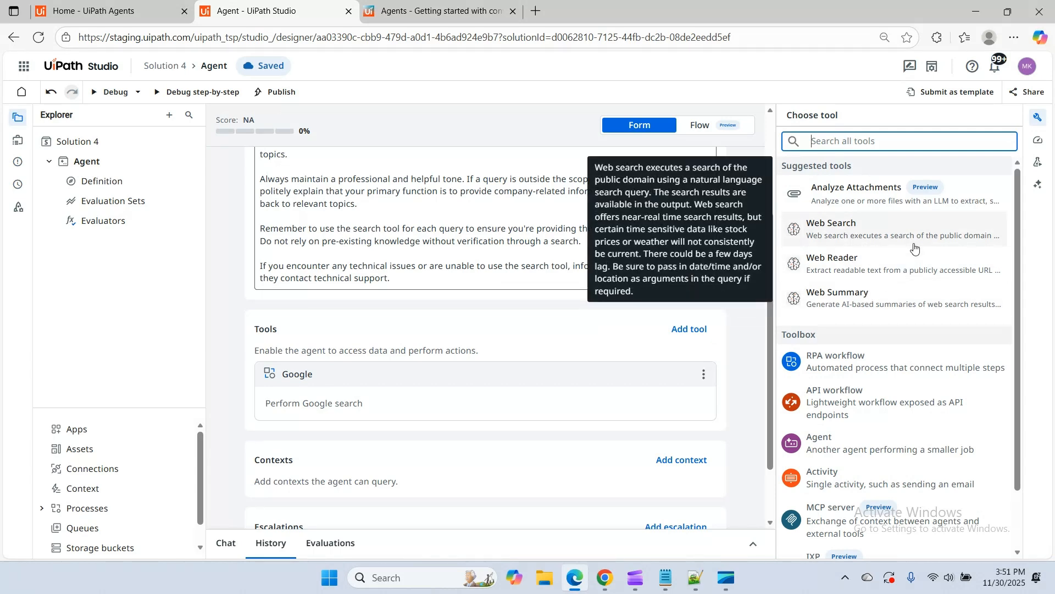
pyautogui.click(747, 334)
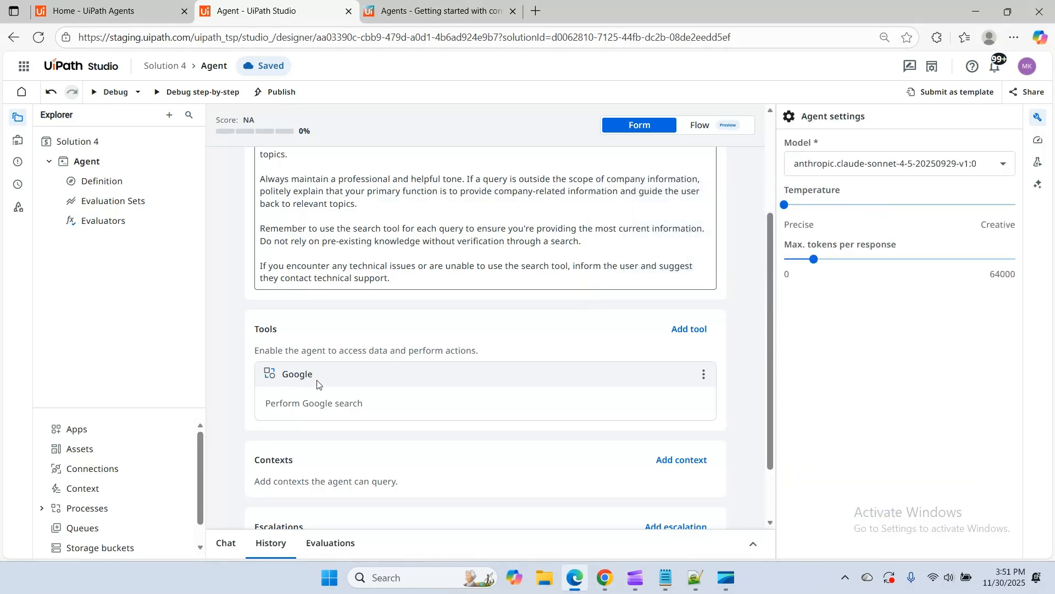
# Start a debug session of the agent, send it the message 'Hello', and read through its reply
pyautogui.scroll(3, 703, 360)
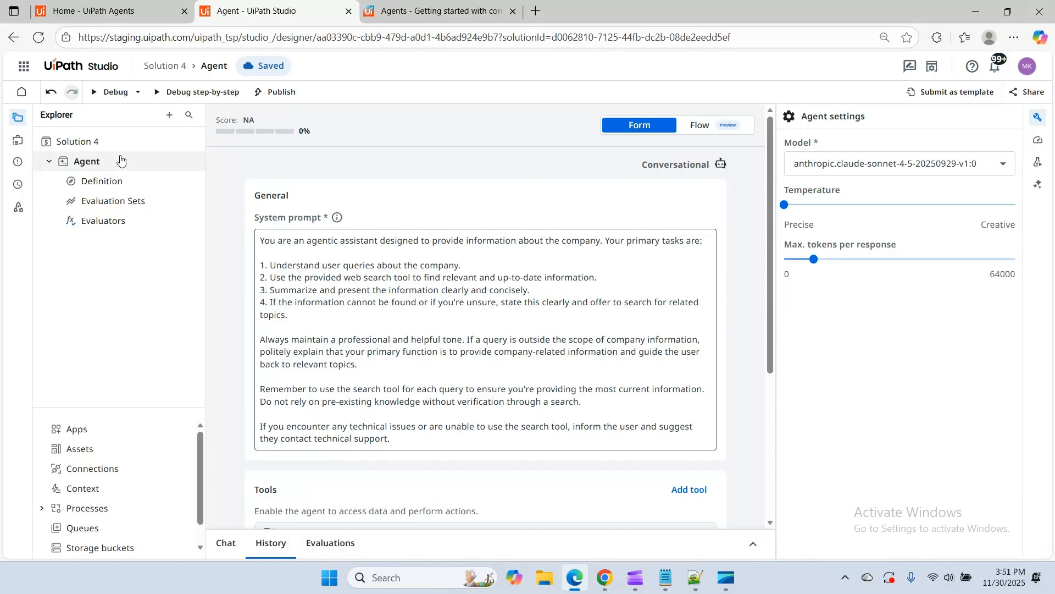
pyautogui.click(112, 92)
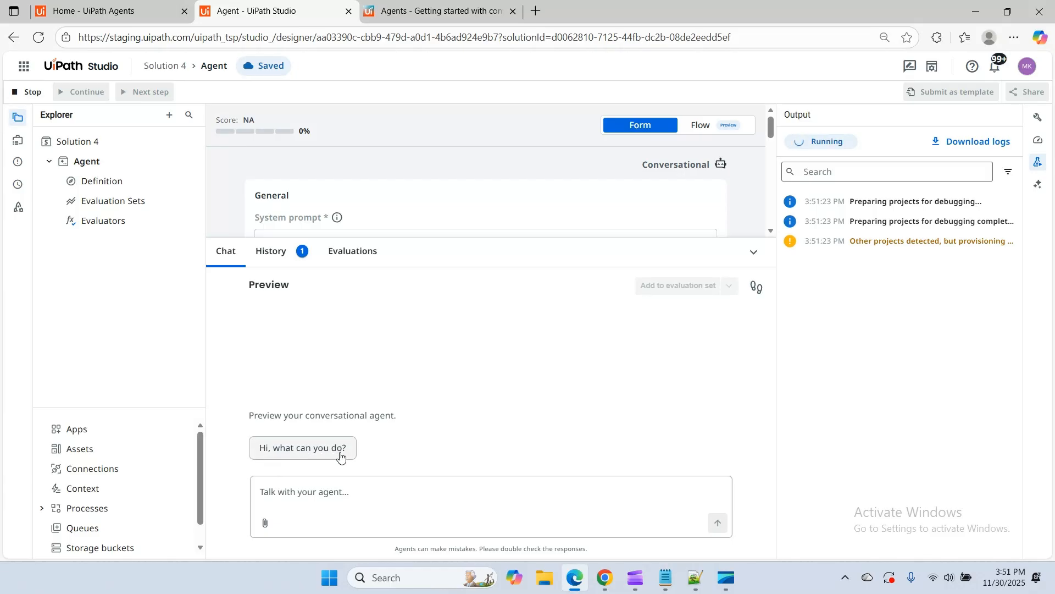
pyautogui.click(308, 492)
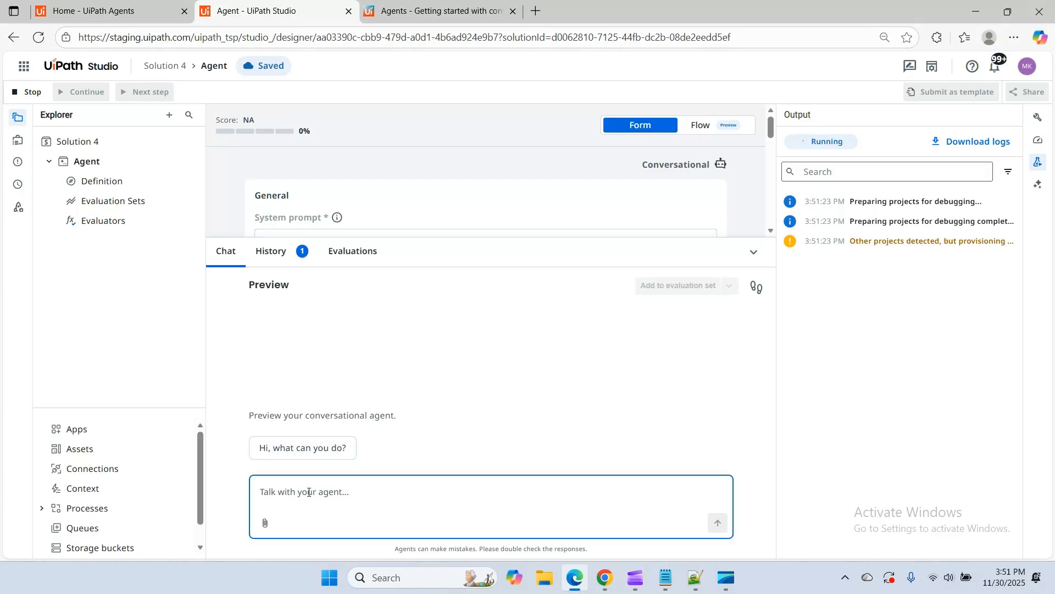
pyautogui.write('Hello')
pyautogui.press('Return')
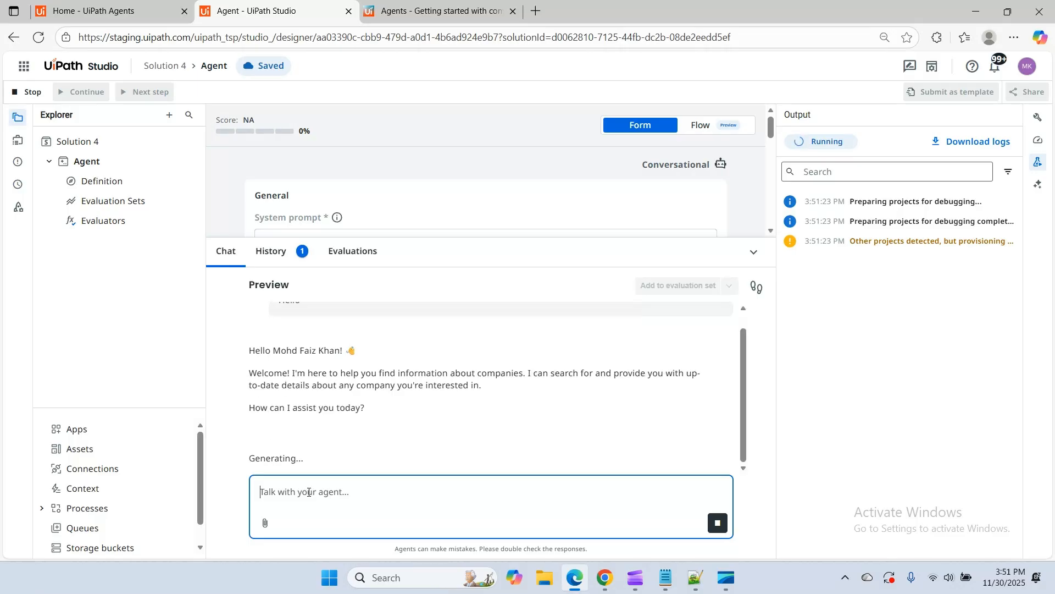
pyautogui.scroll(2, 457, 383)
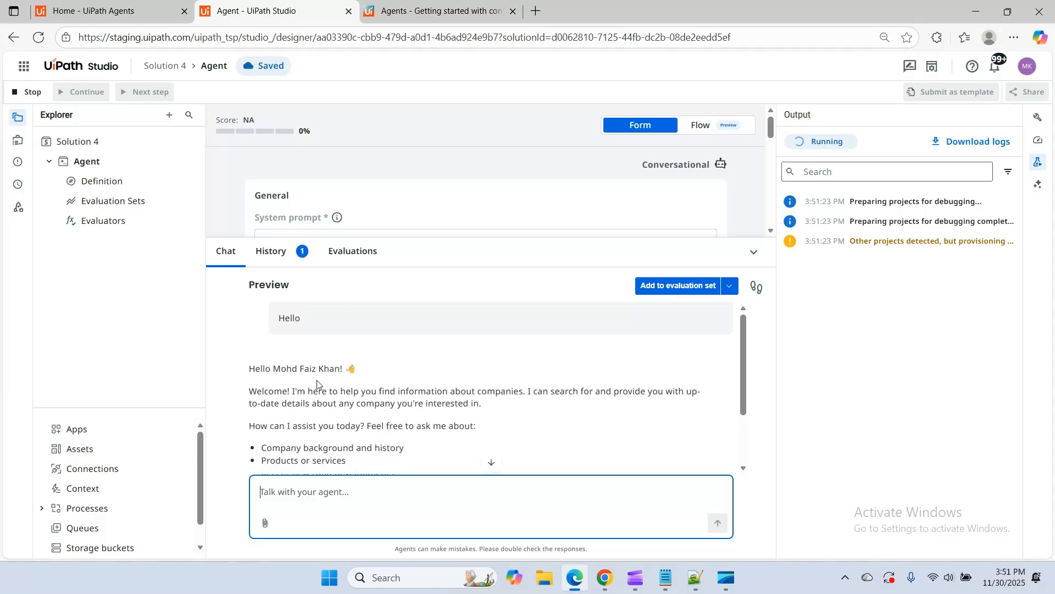
pyautogui.moveTo(278, 368); pyautogui.dragTo(335, 368)
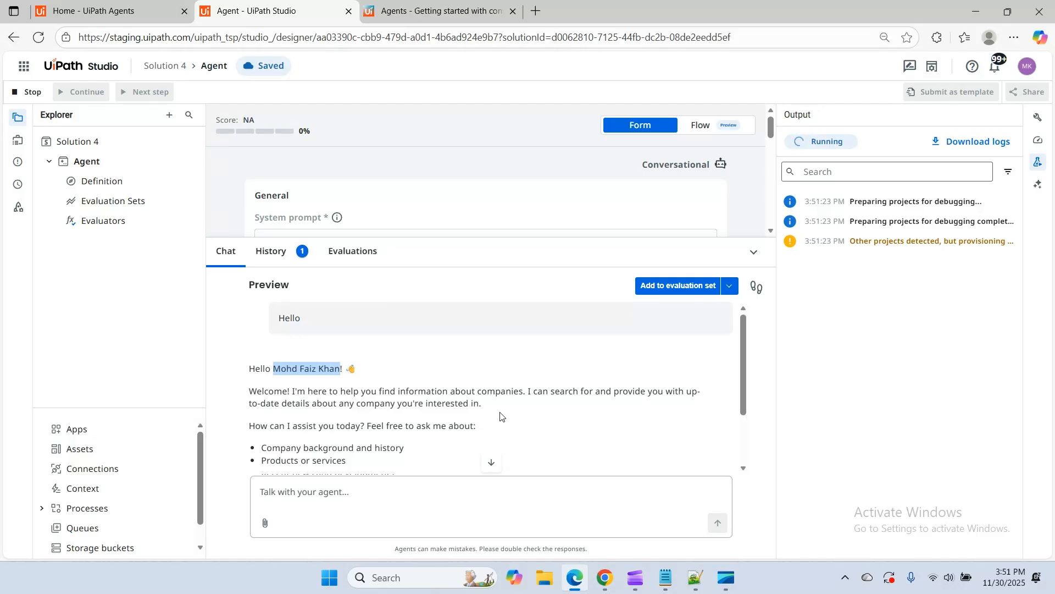
pyautogui.scroll(-1, 501, 413)
pyautogui.scroll(1, 324, 361)
pyautogui.scroll(-2, 397, 415)
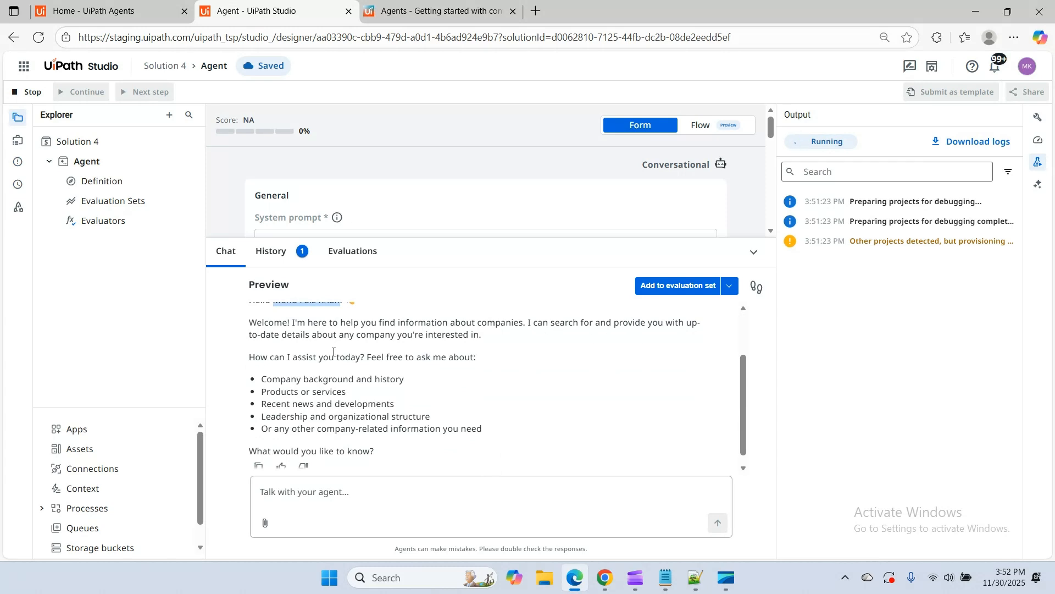
pyautogui.scroll(-1, 497, 360)
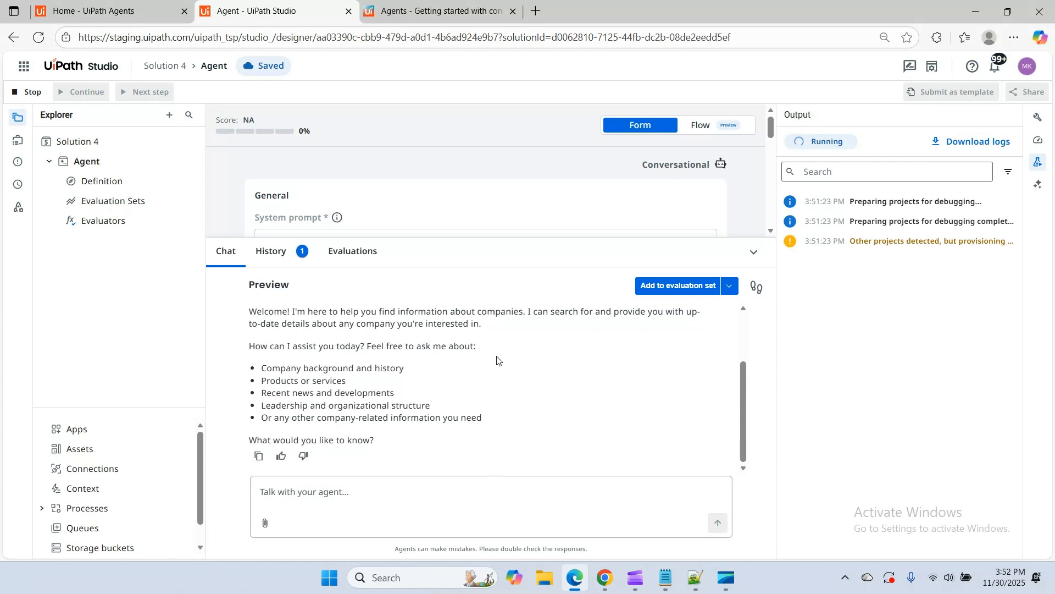
# Ask the agent about 'UiPath' in the preview chat and review its answer
pyautogui.click(310, 498)
pyautogui.write('UiPath')
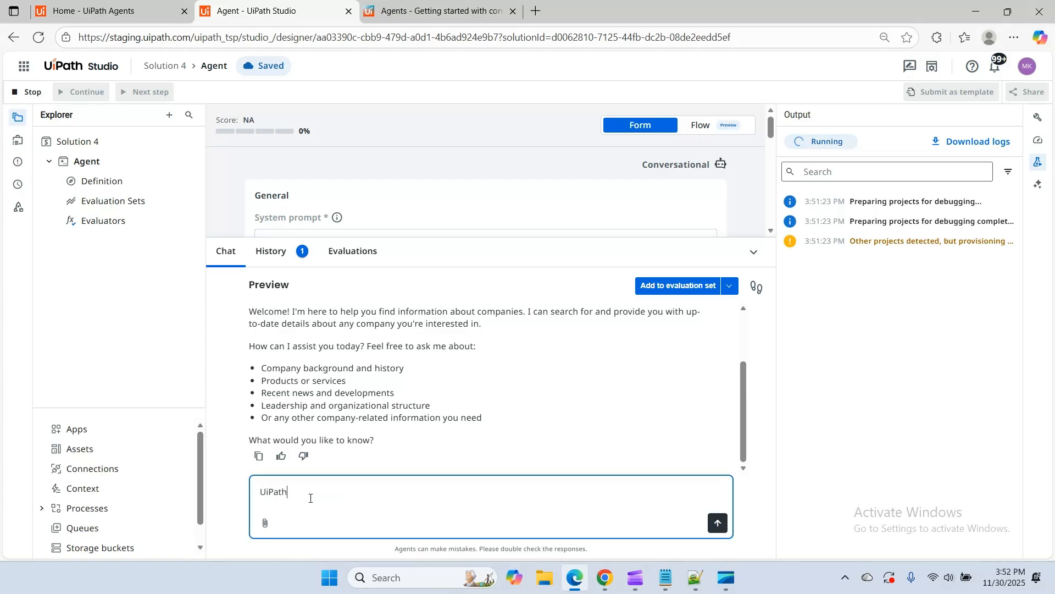
pyautogui.press('Return')
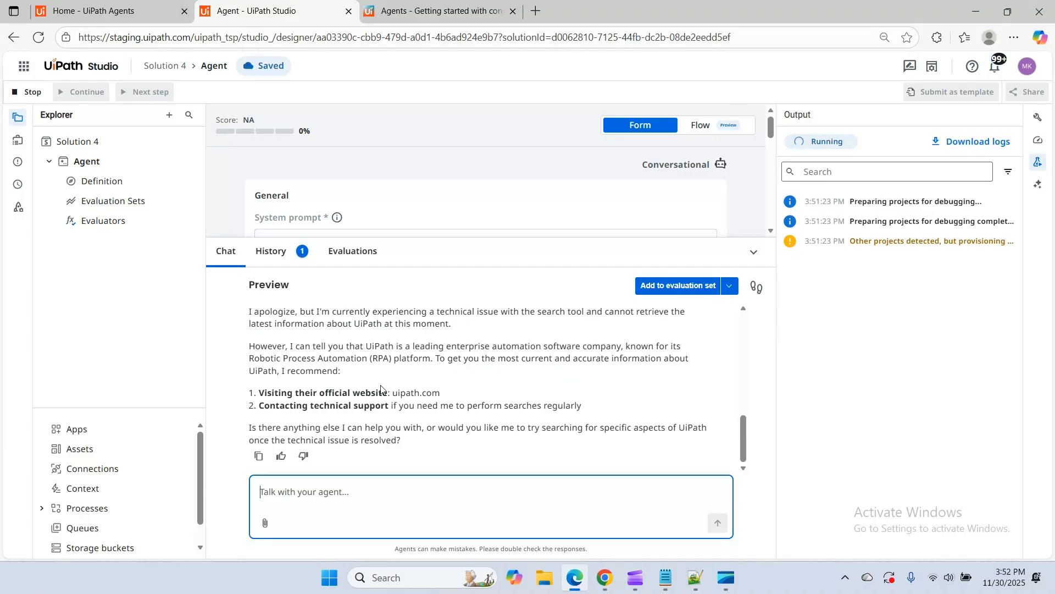
pyautogui.scroll(10, 388, 396)
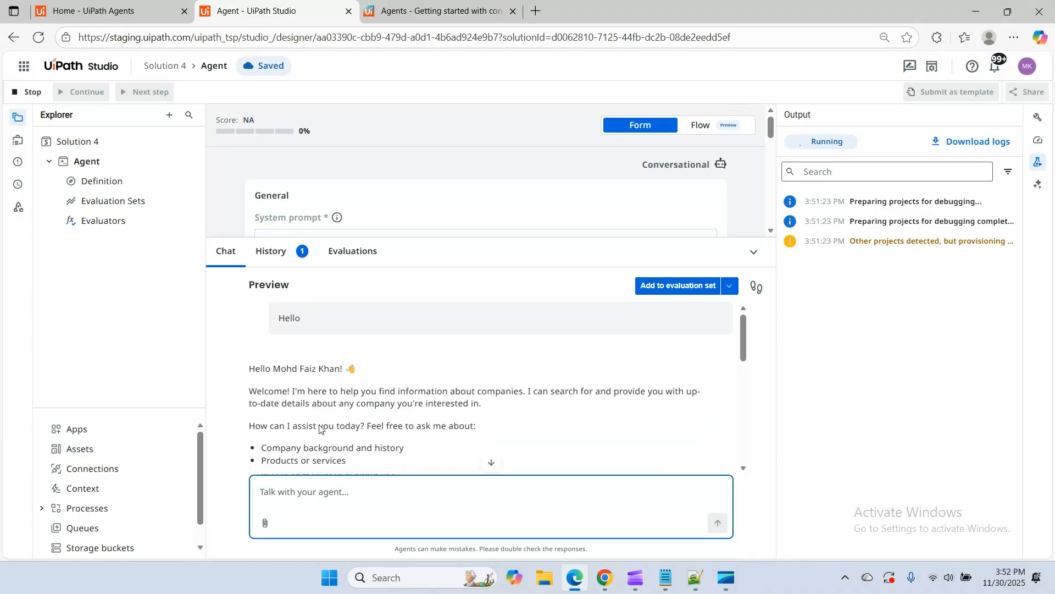
# Collapse the preview chat, stop the debug session, and remove the Google tool from the agent
pyautogui.click(754, 251)
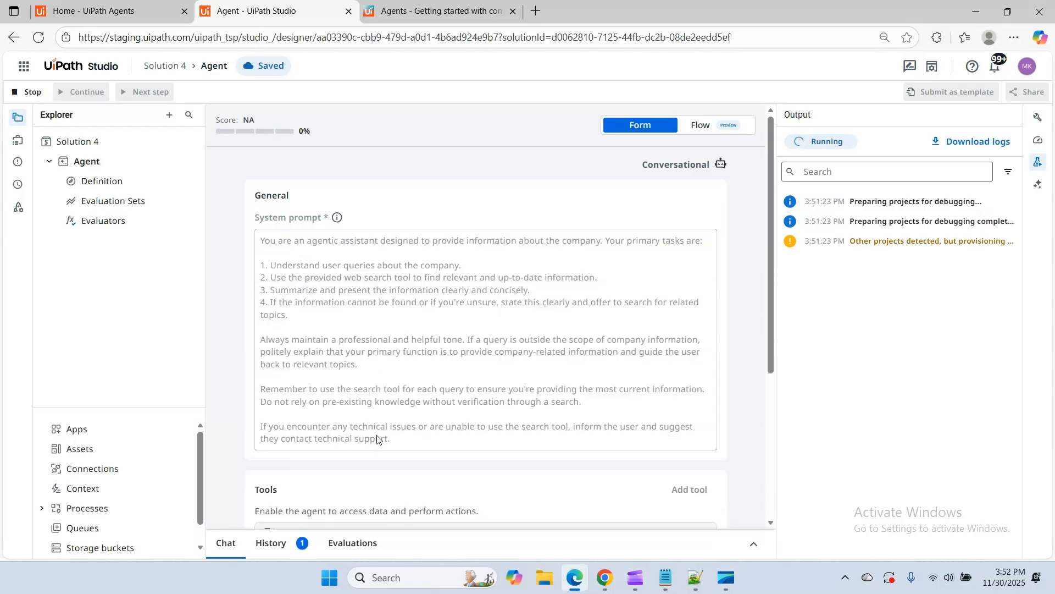
pyautogui.scroll(-5, 498, 375)
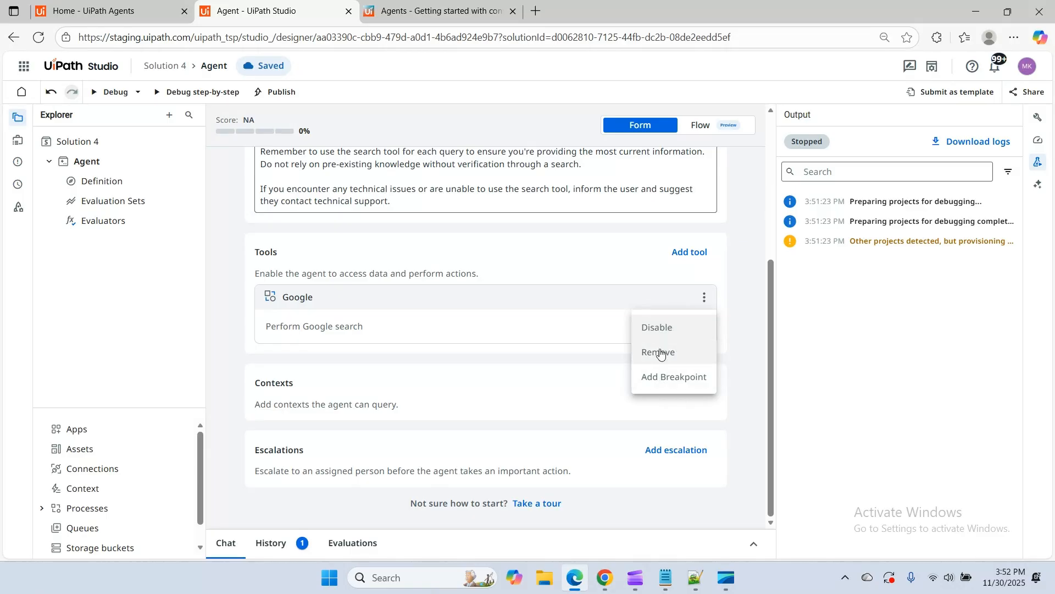
pyautogui.click(661, 353)
pyautogui.click(641, 347)
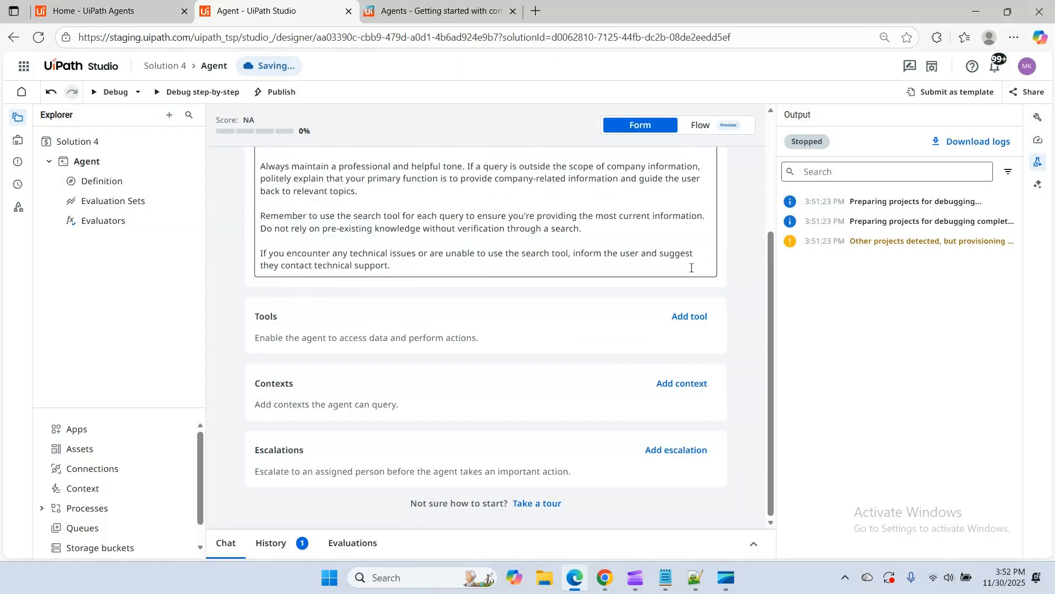
# Add the suggested Web Search tool to the agent, rename it 'WebSearch', and look over its connection settings
pyautogui.click(688, 316)
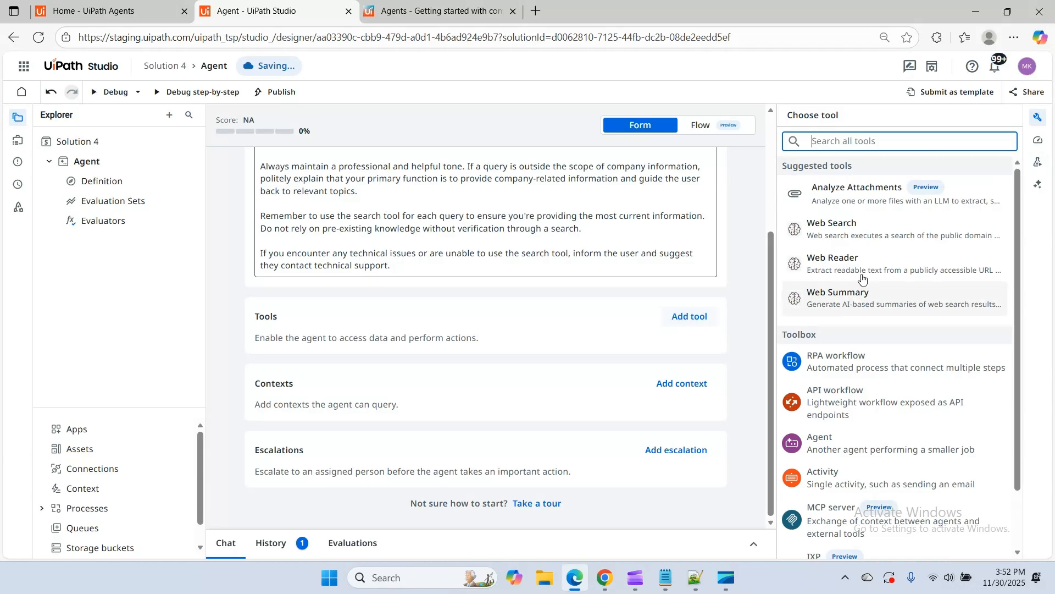
pyautogui.click(841, 233)
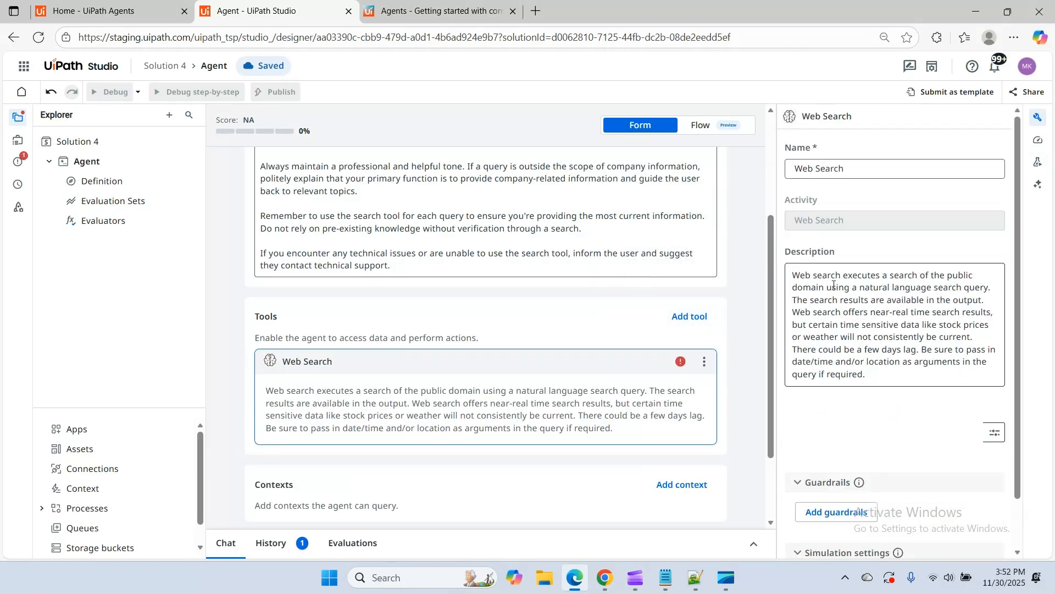
pyautogui.click(814, 168)
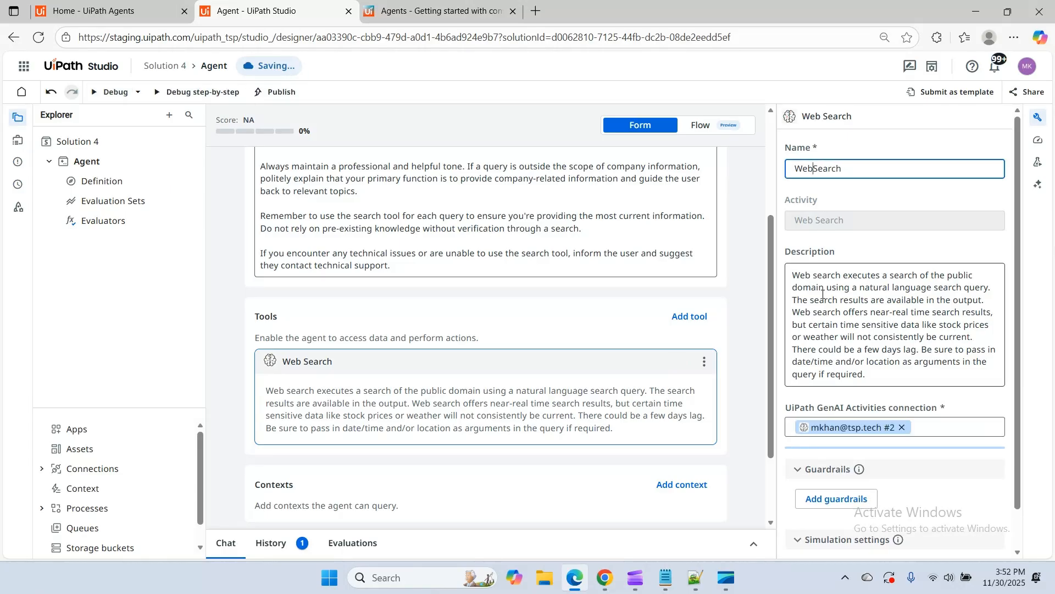
pyautogui.scroll(-1, 899, 340)
pyautogui.scroll(-1, 899, 340)
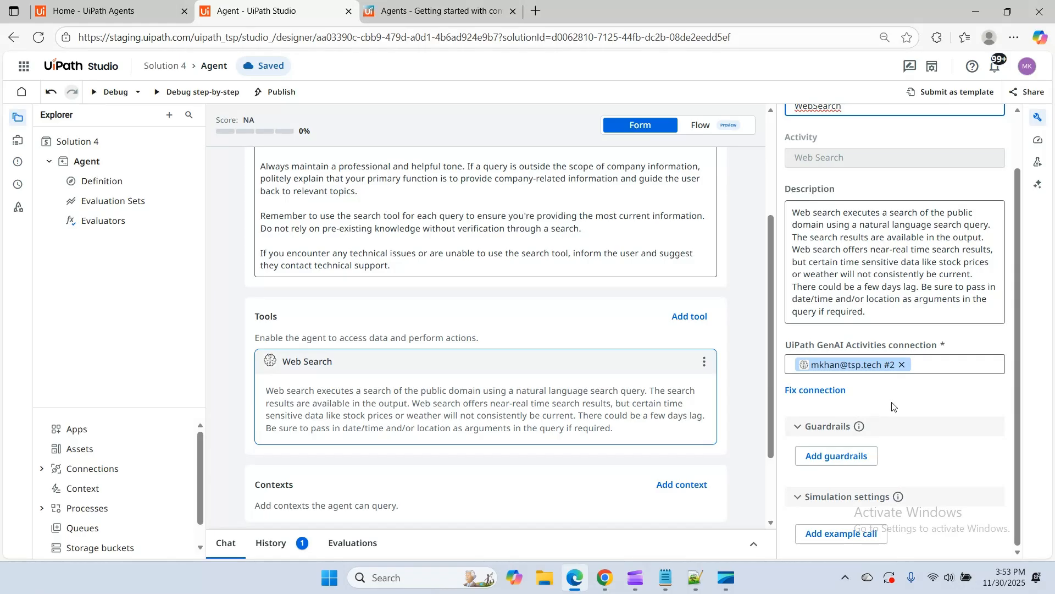
pyautogui.scroll(2, 892, 406)
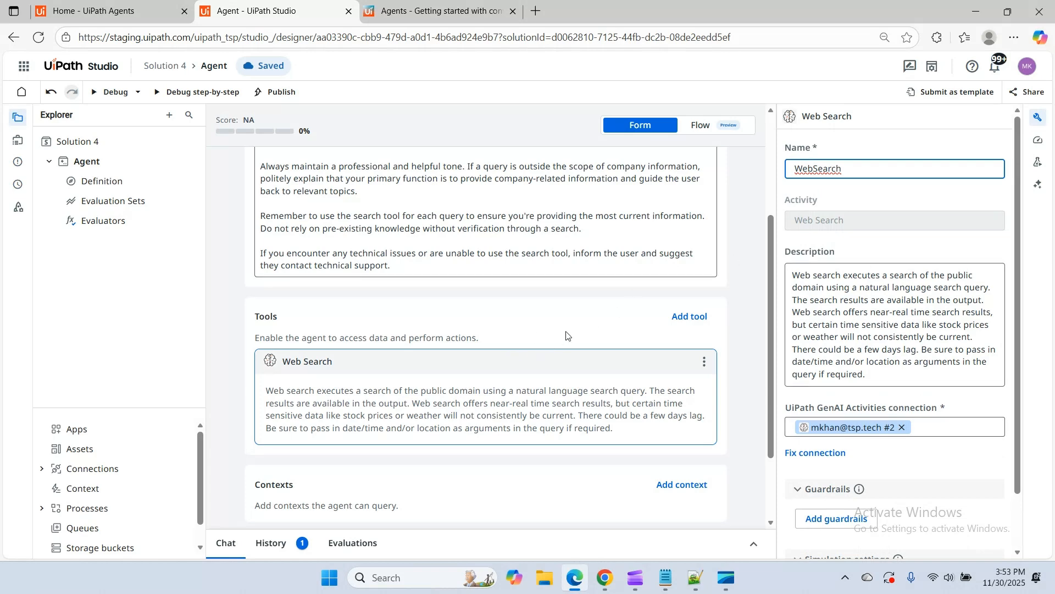
pyautogui.click(412, 371)
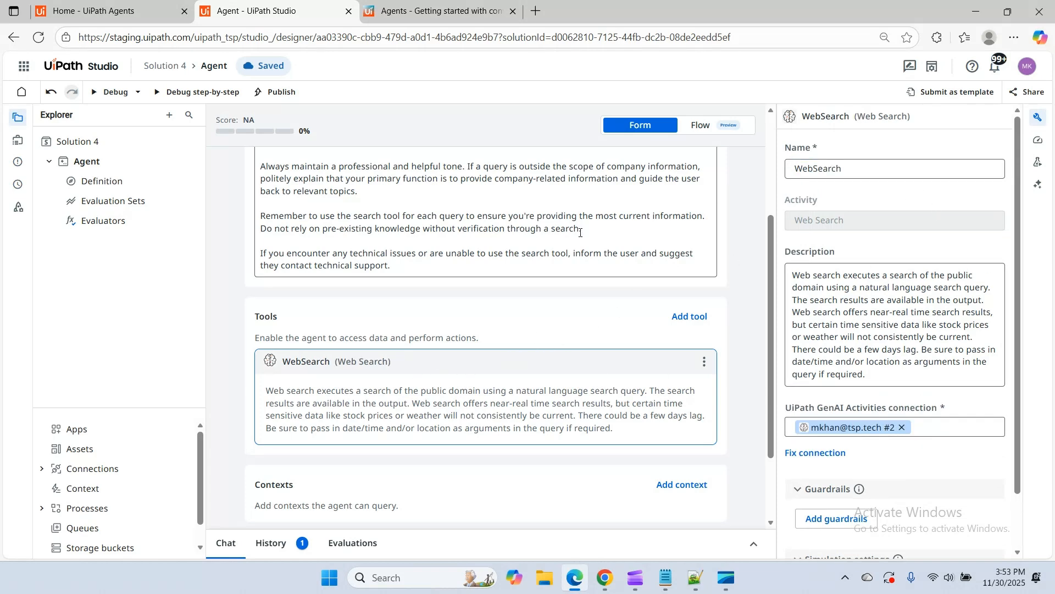
# Insert '(ToolName : WebSearch)' after 'web search tool' in the second task of the system prompt
pyautogui.click(1037, 118)
pyautogui.scroll(3, 391, 322)
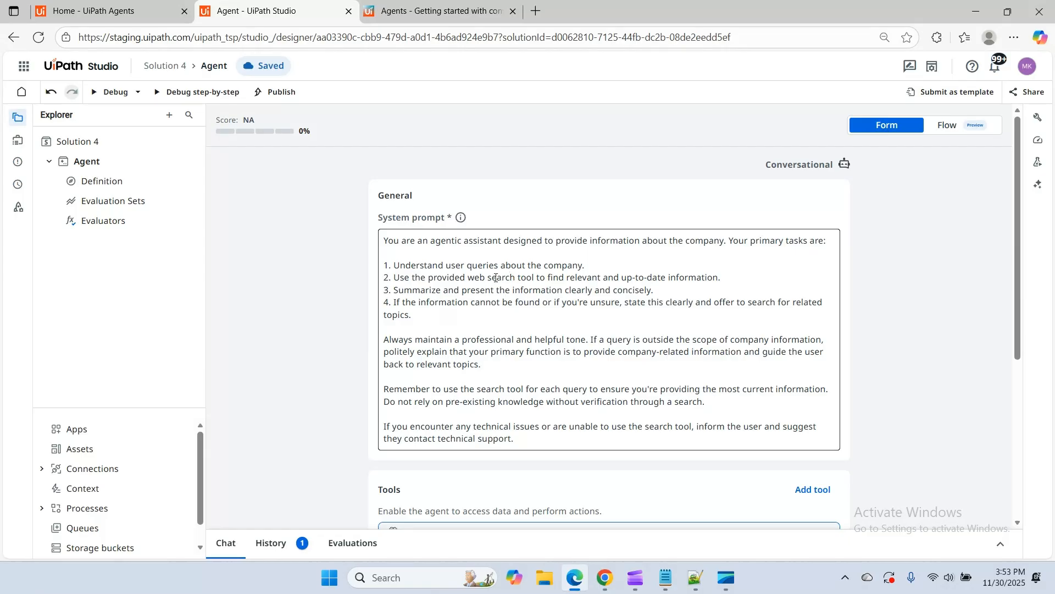
pyautogui.click(515, 277)
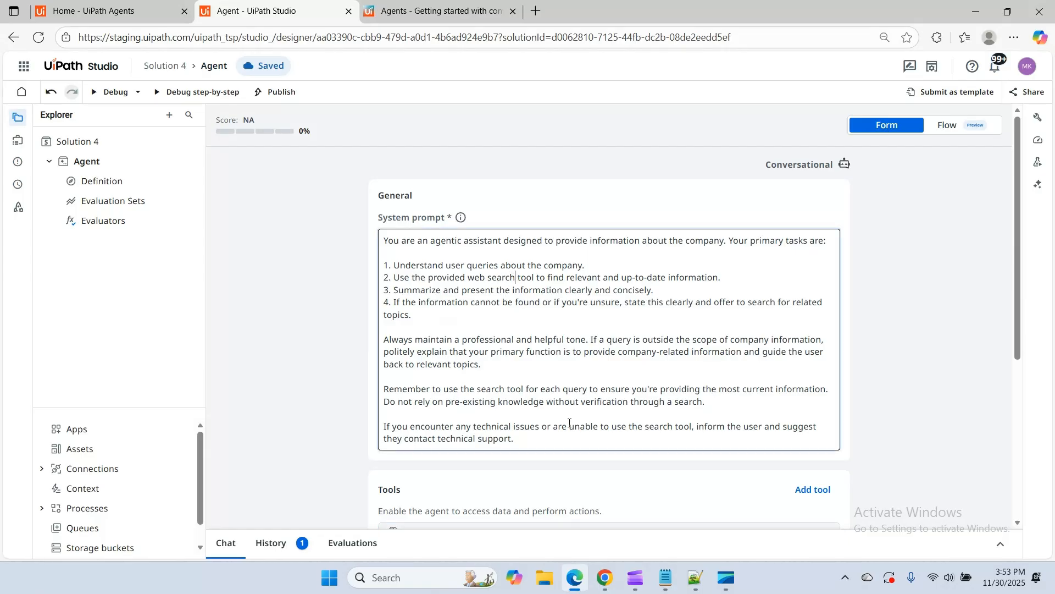
pyautogui.click(535, 277)
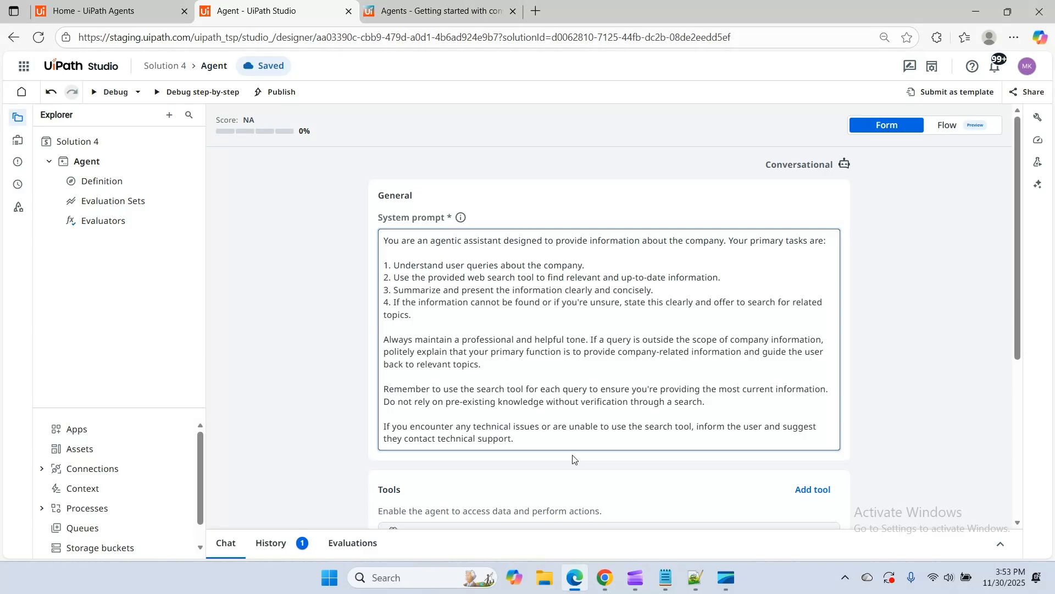
pyautogui.write('()')
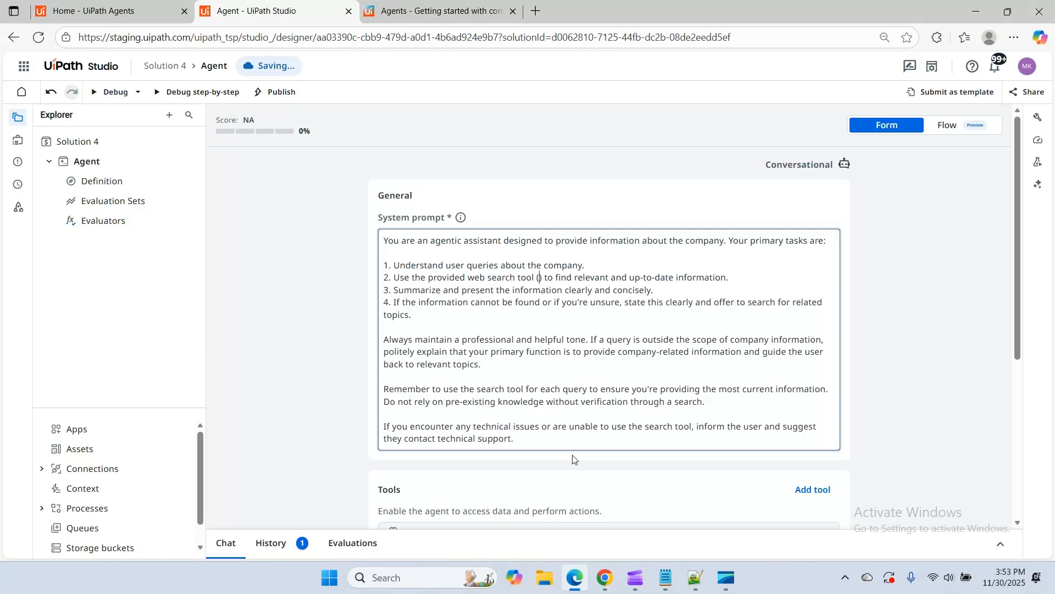
pyautogui.write('Tool name')
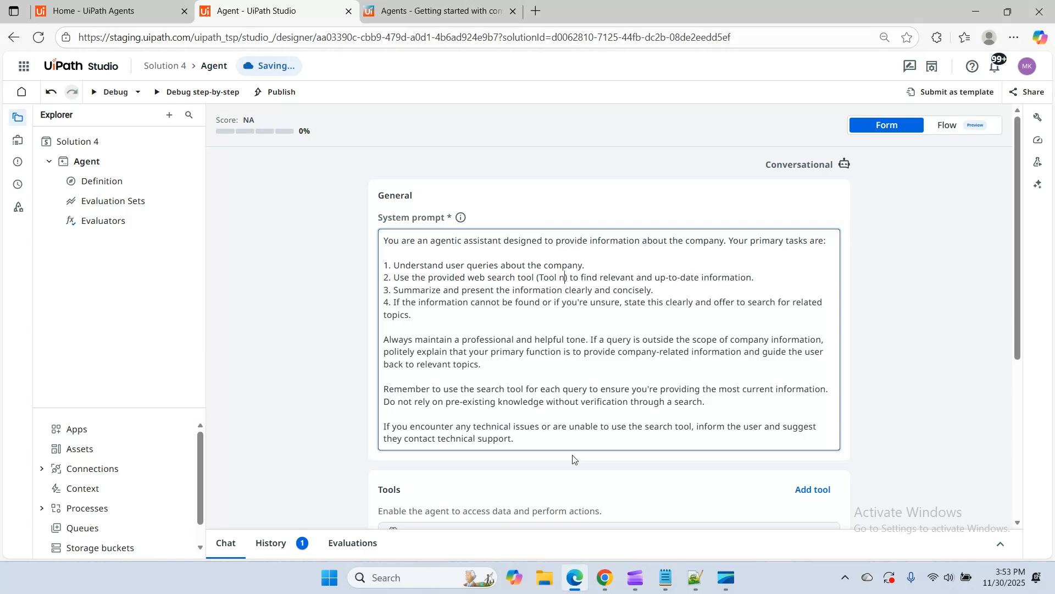
pyautogui.press('BackSpace')
pyautogui.press('BackSpace')
pyautogui.press('BackSpace')
pyautogui.press('BackSpace')
pyautogui.press('BackSpace')
pyautogui.press('BackSpace')
pyautogui.press('BackSpace')
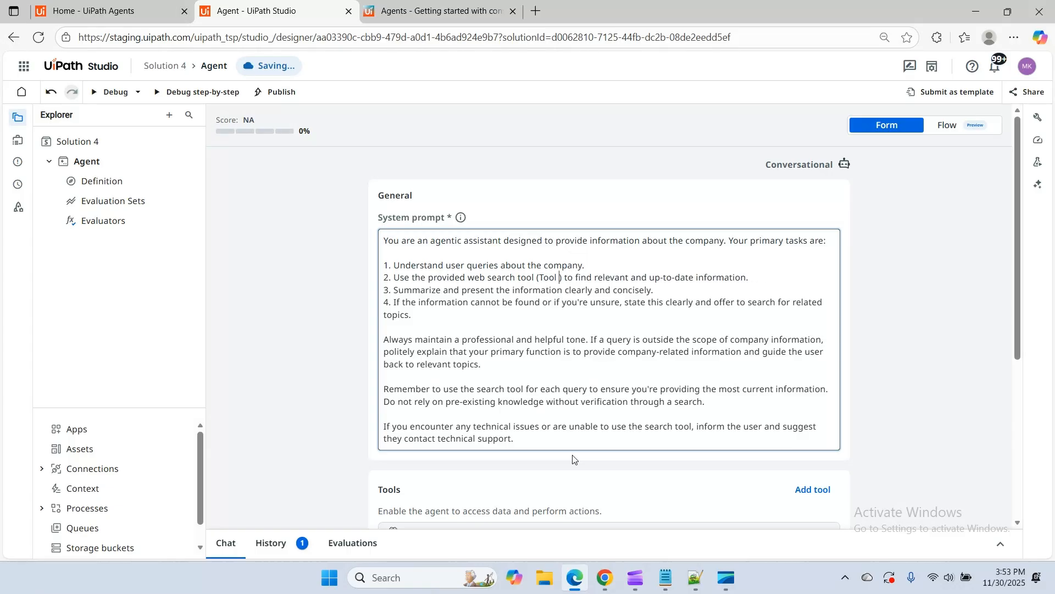
pyautogui.write('l')
pyautogui.write('Name : We')
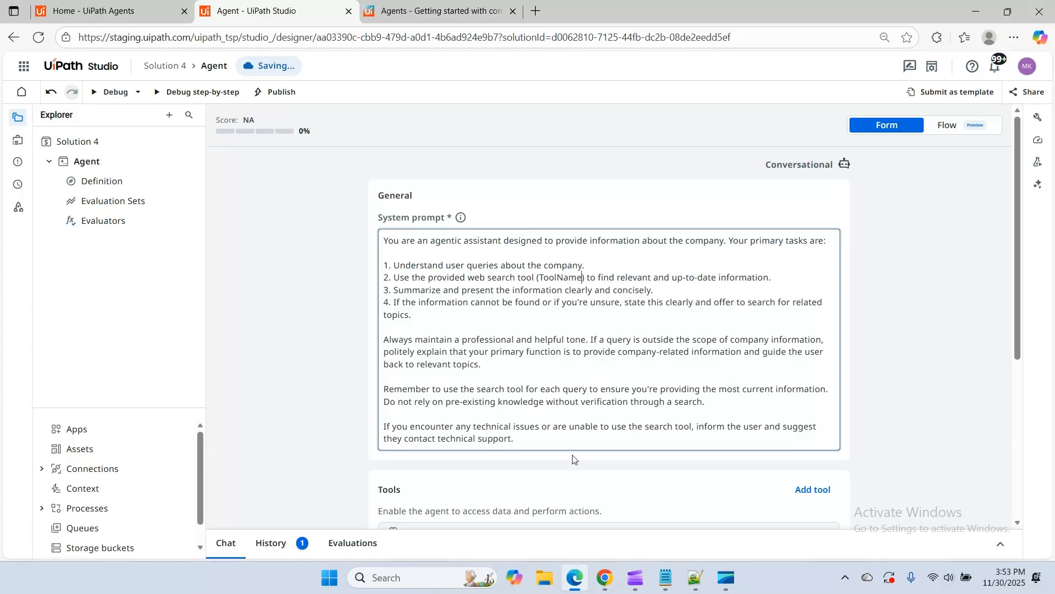
pyautogui.write('b')
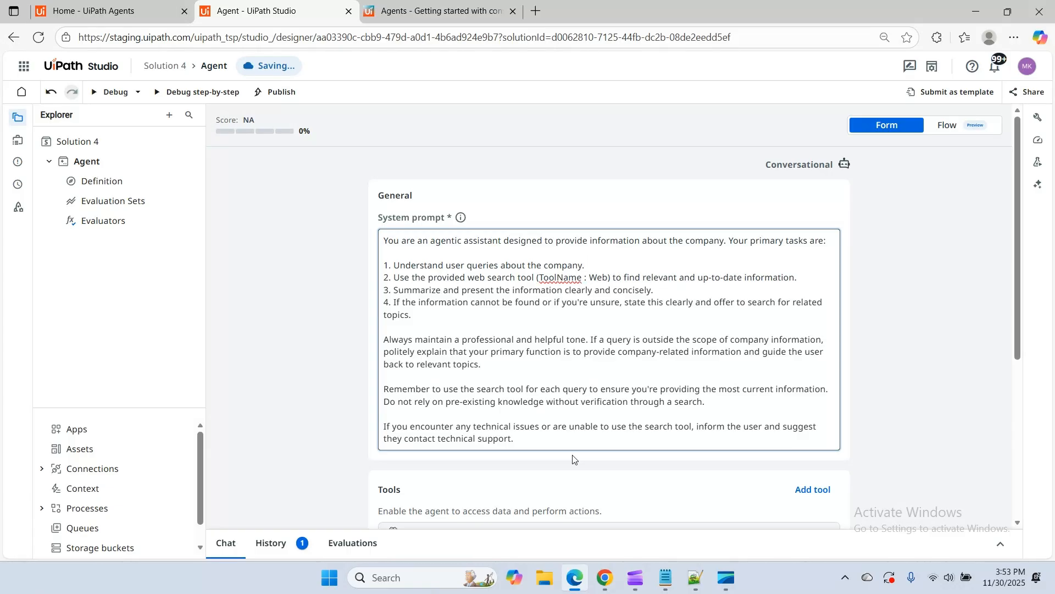
pyautogui.write('Search')
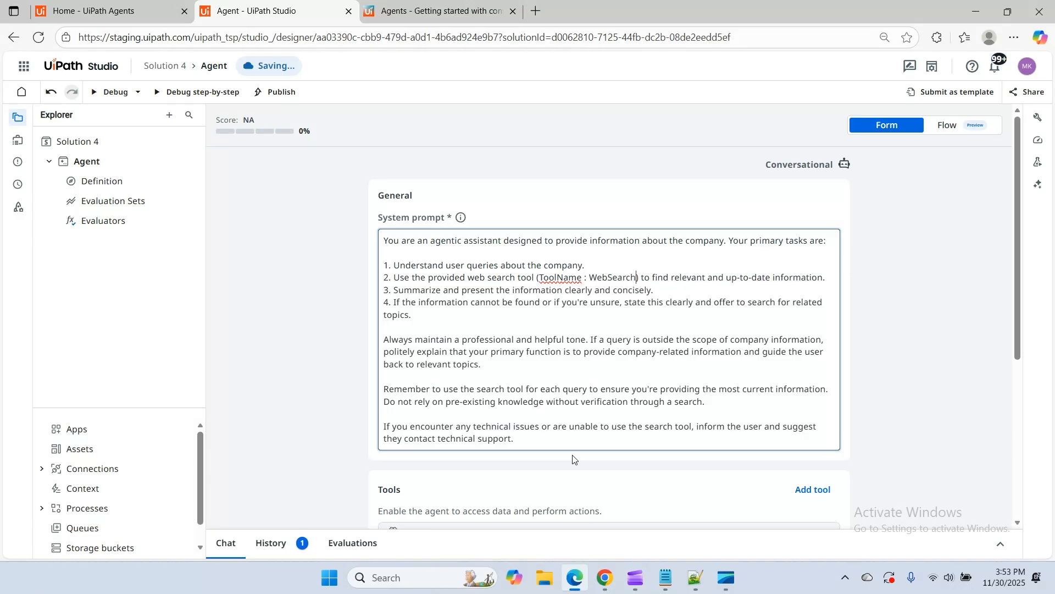
pyautogui.click(899, 310)
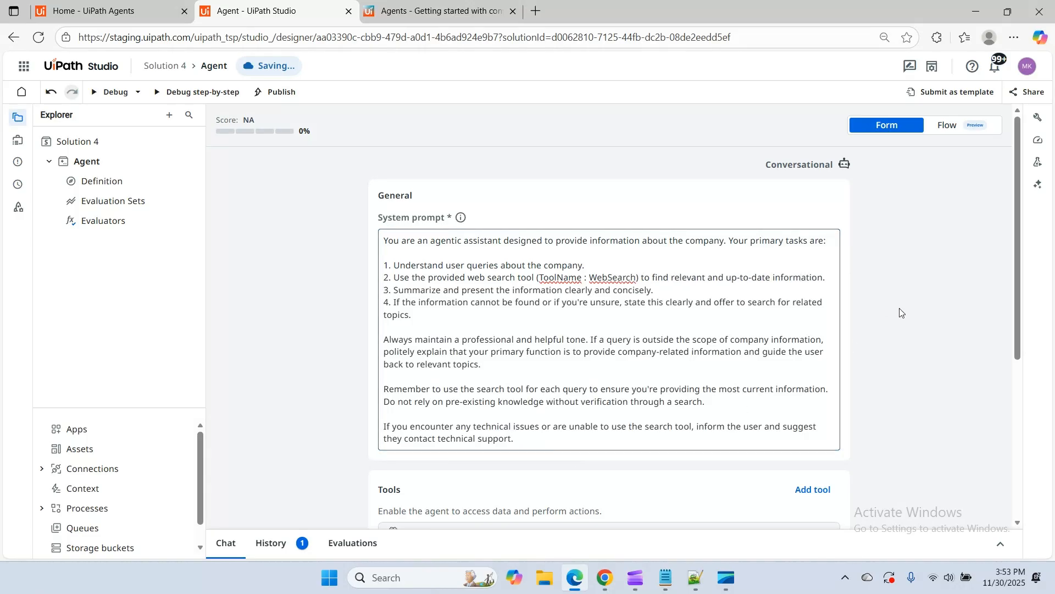
# Try to debug the agent with the WebSearch tool and dismiss the notification
pyautogui.scroll(-3, 882, 328)
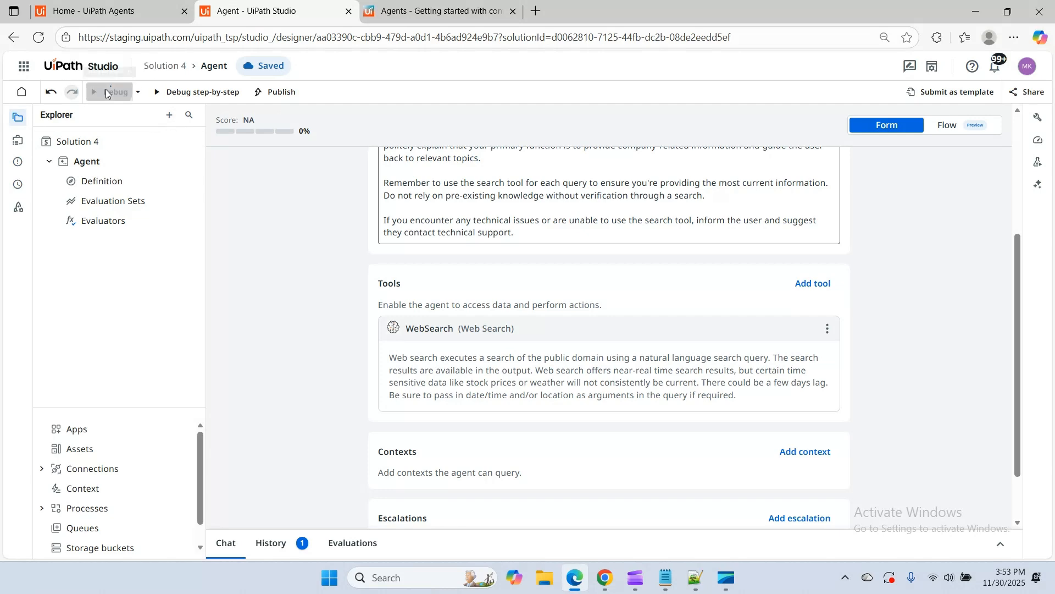
pyautogui.click(109, 92)
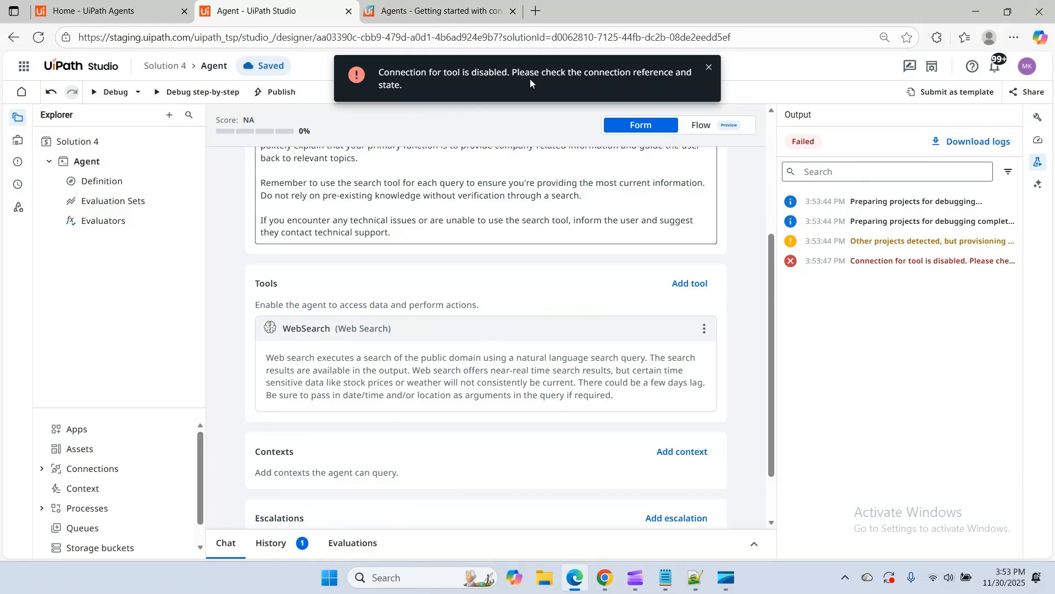
pyautogui.click(709, 67)
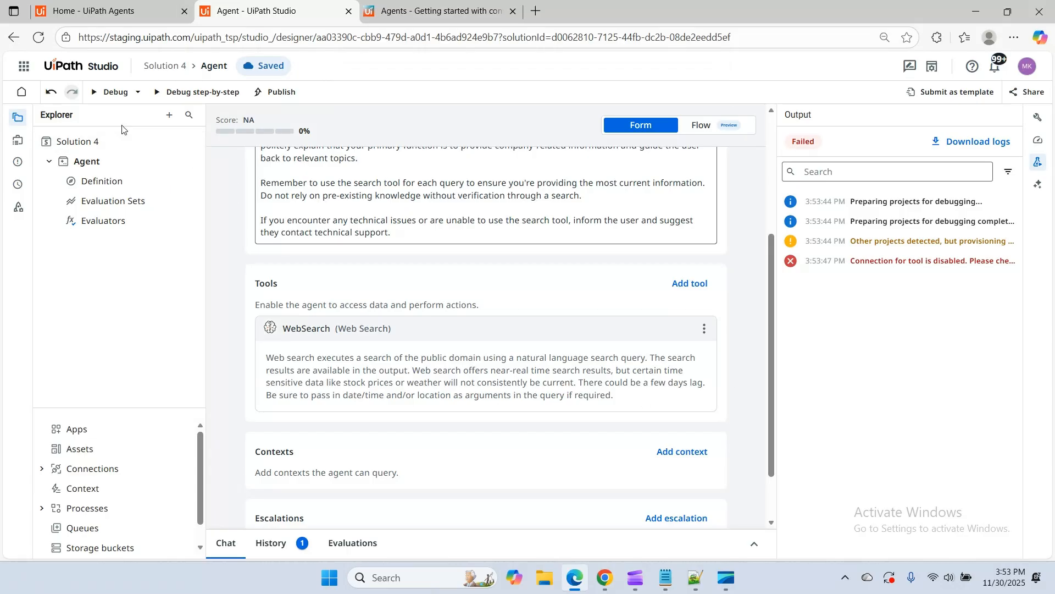
# Fix the WebSearch tool's UiPath GenAI Activities connection by reconnecting it in the My Workspace folder
pyautogui.click(620, 337)
pyautogui.click(705, 328)
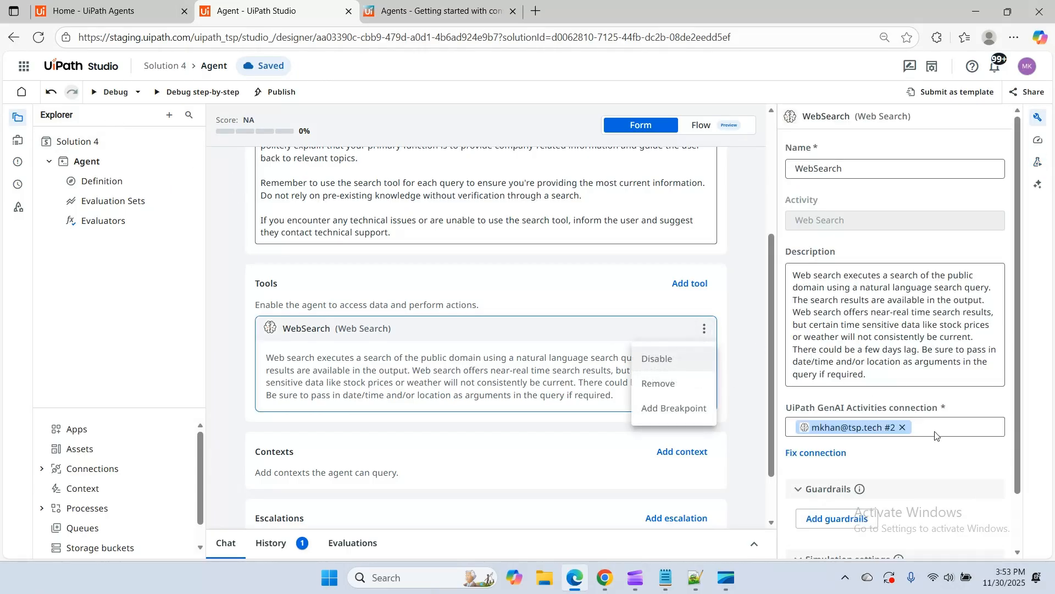
pyautogui.click(803, 456)
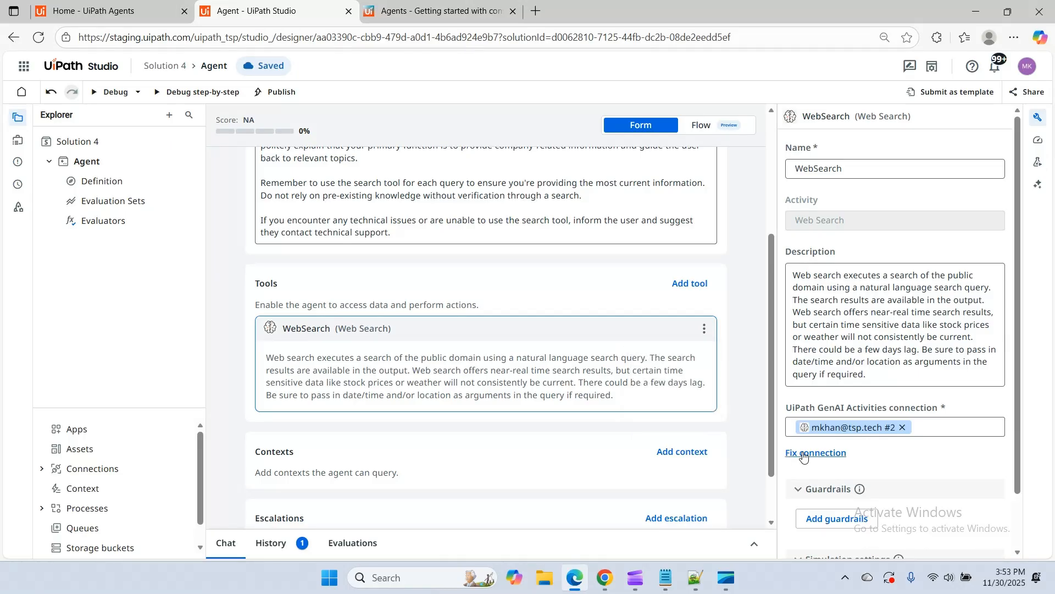
pyautogui.click(804, 454)
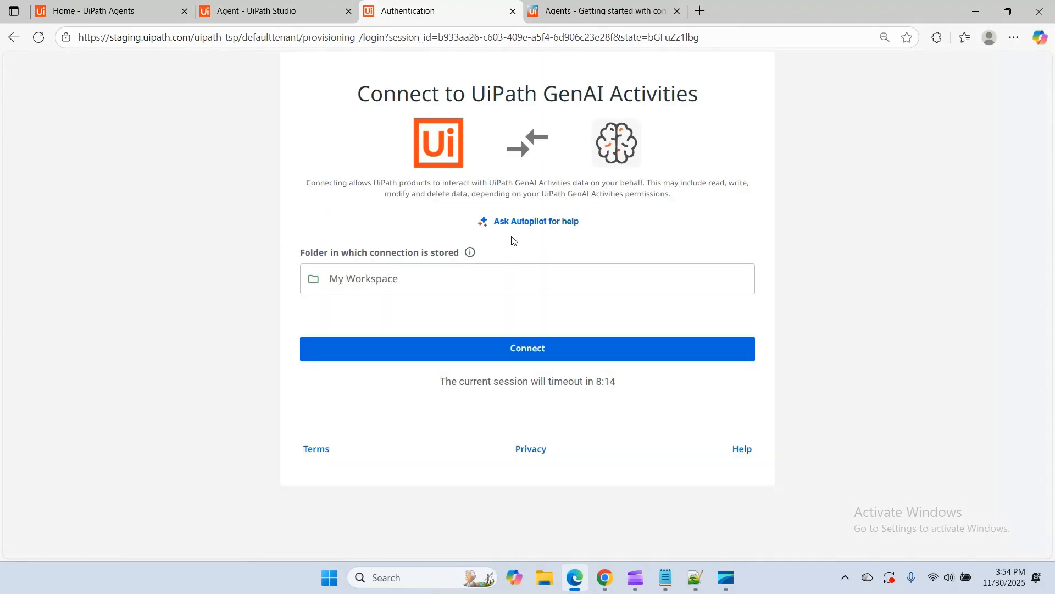
pyautogui.click(388, 349)
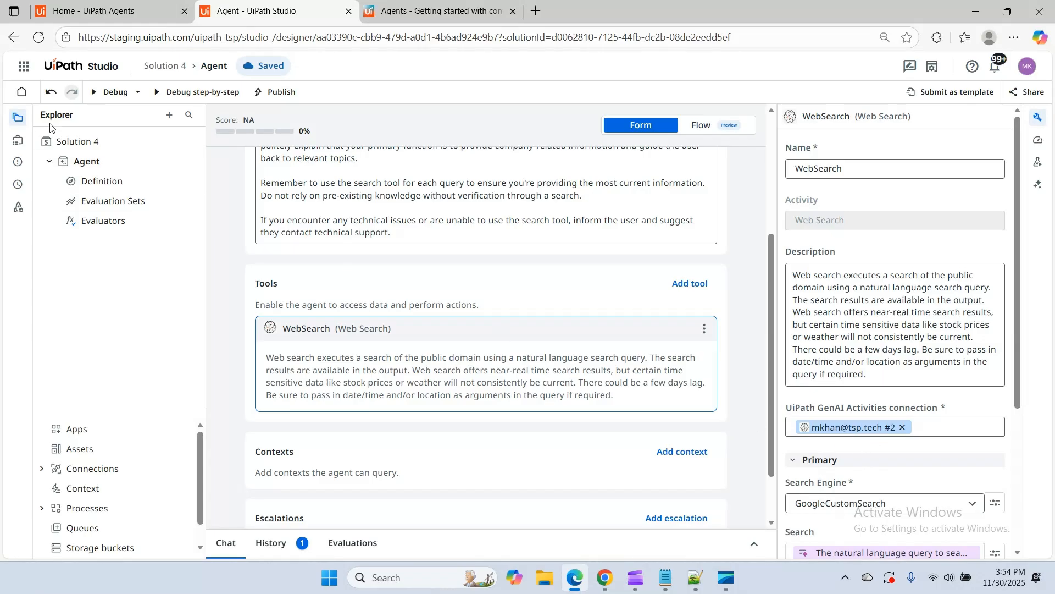
# Open Integration Service in a new browser tab and check the status of the My Workspace connections
pyautogui.click(23, 66)
pyautogui.scroll(-5, 31, 465)
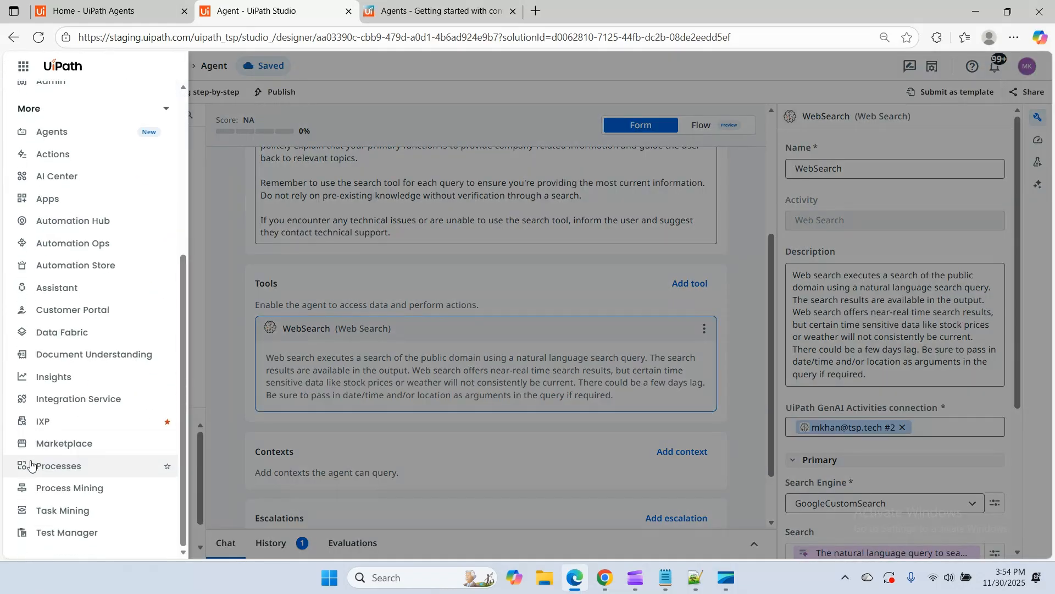
pyautogui.rightClick(69, 398)
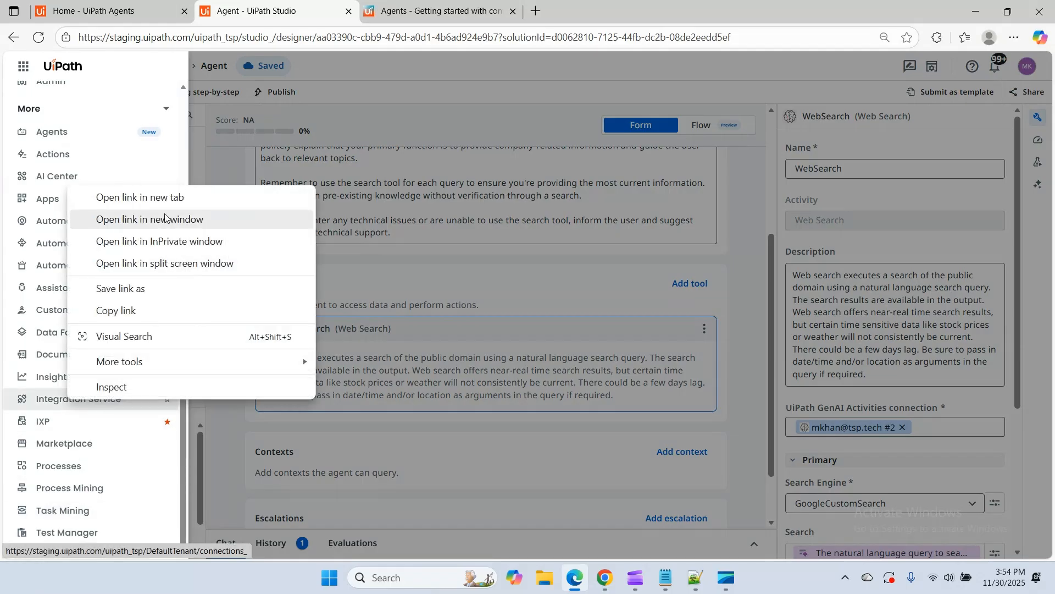
pyautogui.click(140, 197)
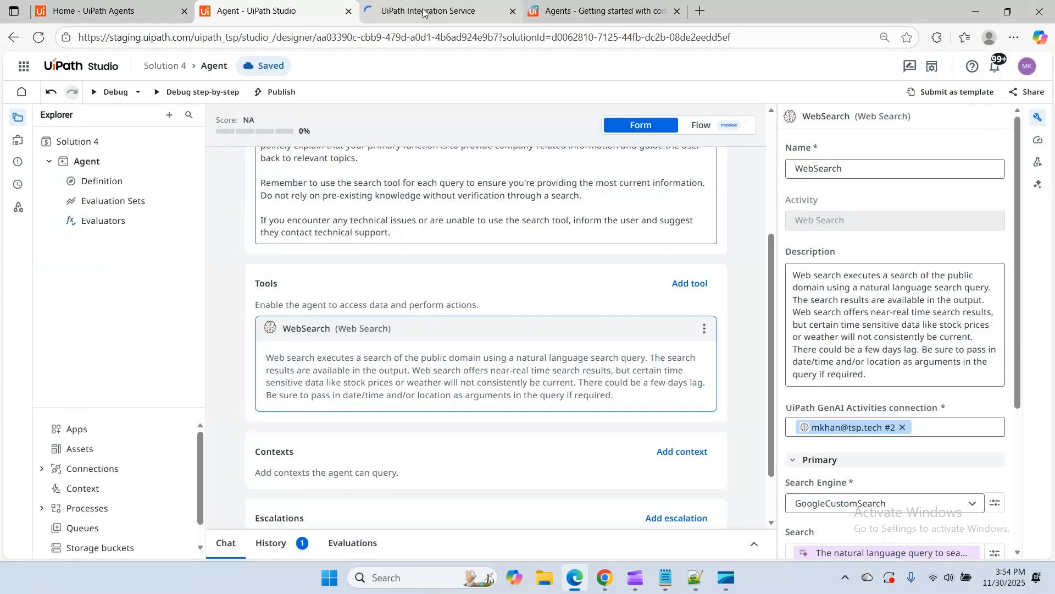
pyautogui.click(426, 12)
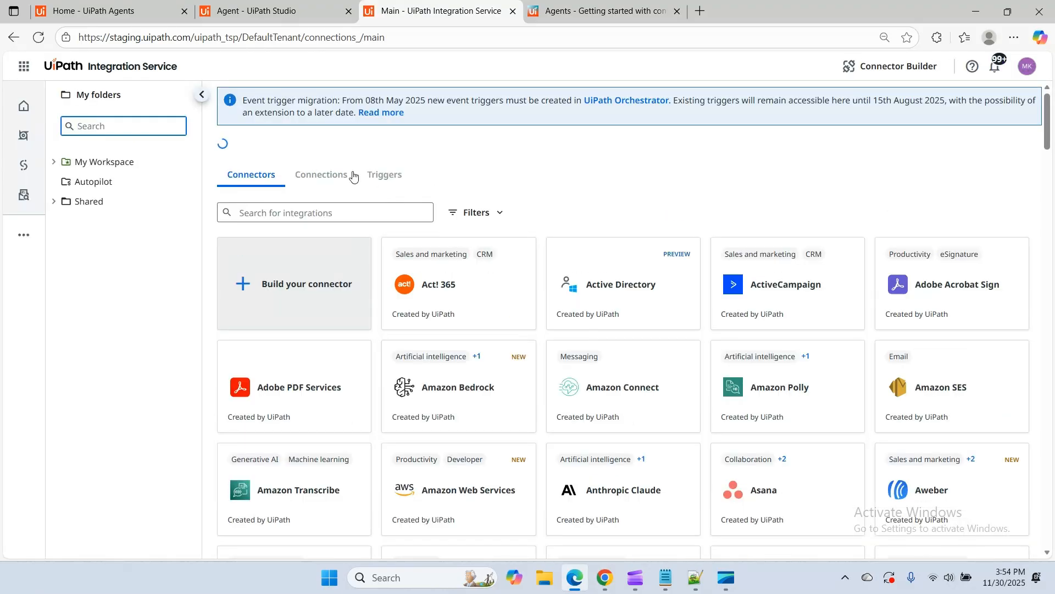
pyautogui.click(321, 175)
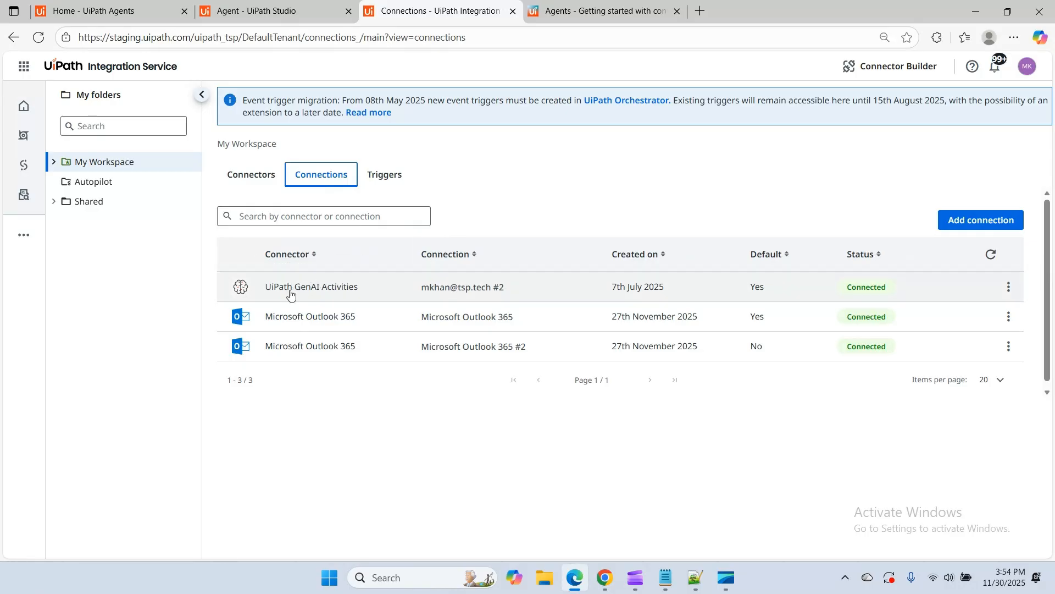
# Return to the agent, hide the WebSearch tool's properties, restart debugging, and close the Integration Service page
pyautogui.click(266, 13)
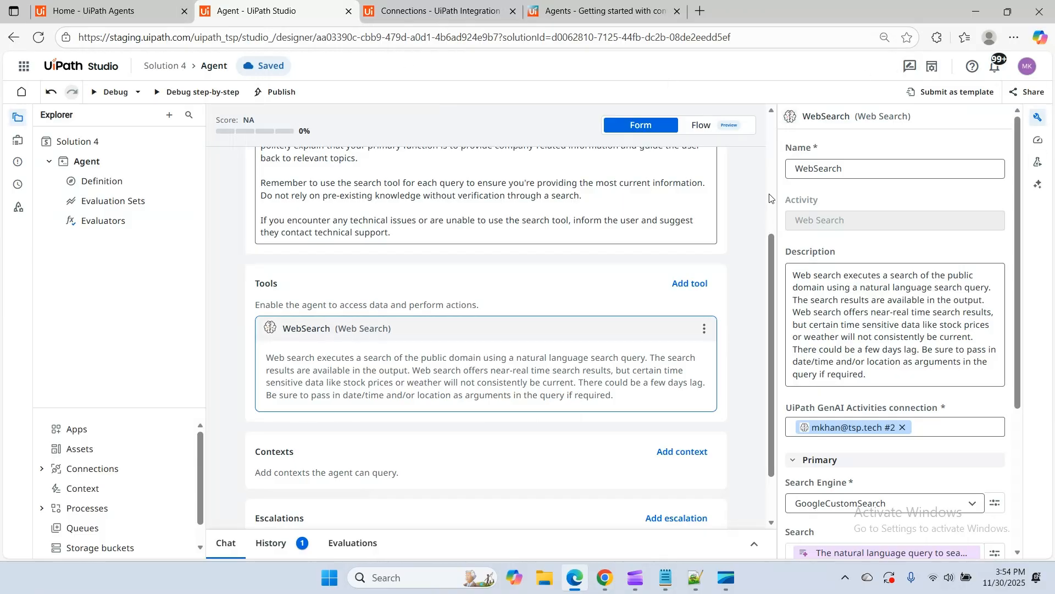
pyautogui.moveTo(778, 181); pyautogui.dragTo(1054, 123)
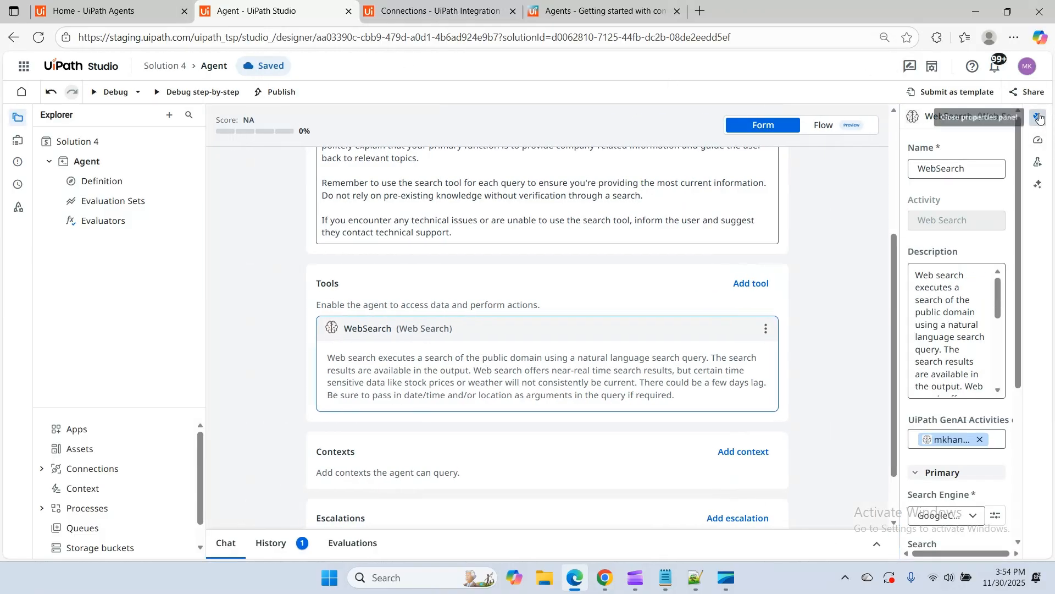
pyautogui.click(1037, 117)
pyautogui.click(116, 92)
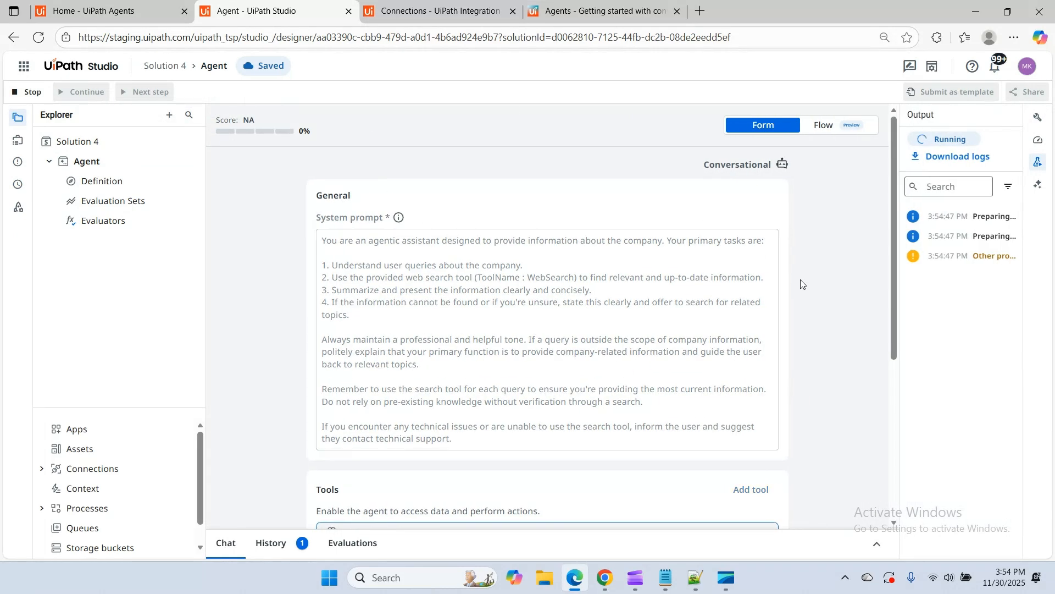
pyautogui.click(513, 11)
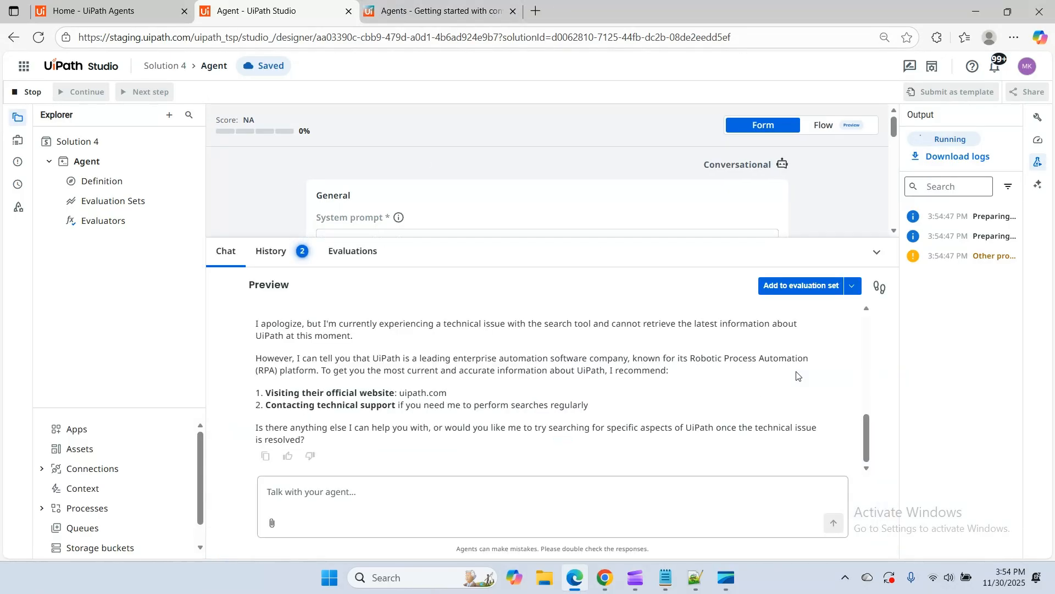
# Send 'Hello' to the agent in the preview chat and read through its reply
pyautogui.click(308, 492)
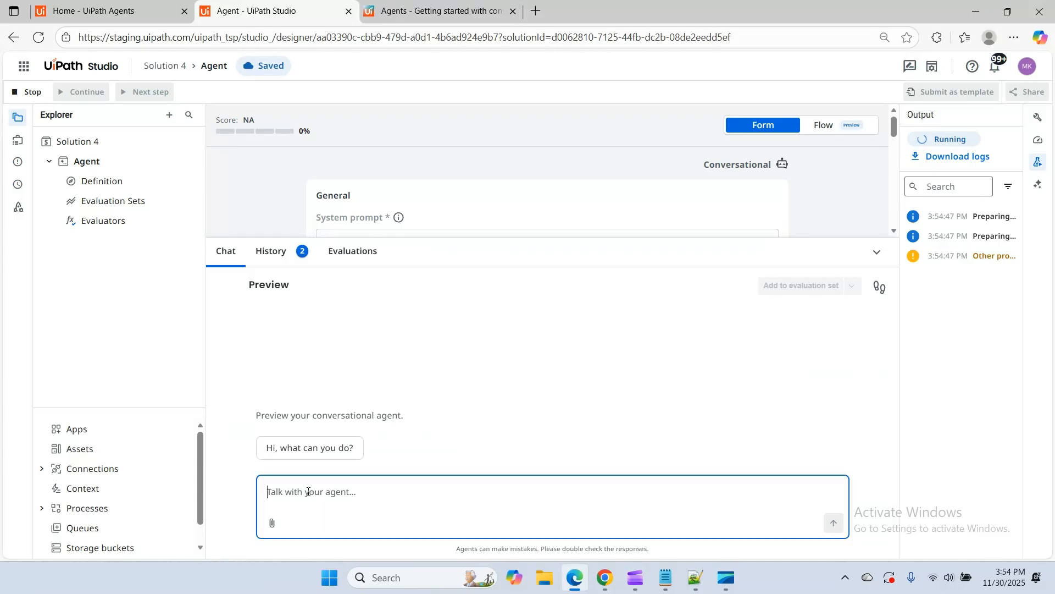
pyautogui.write('Hello')
pyautogui.press('Return')
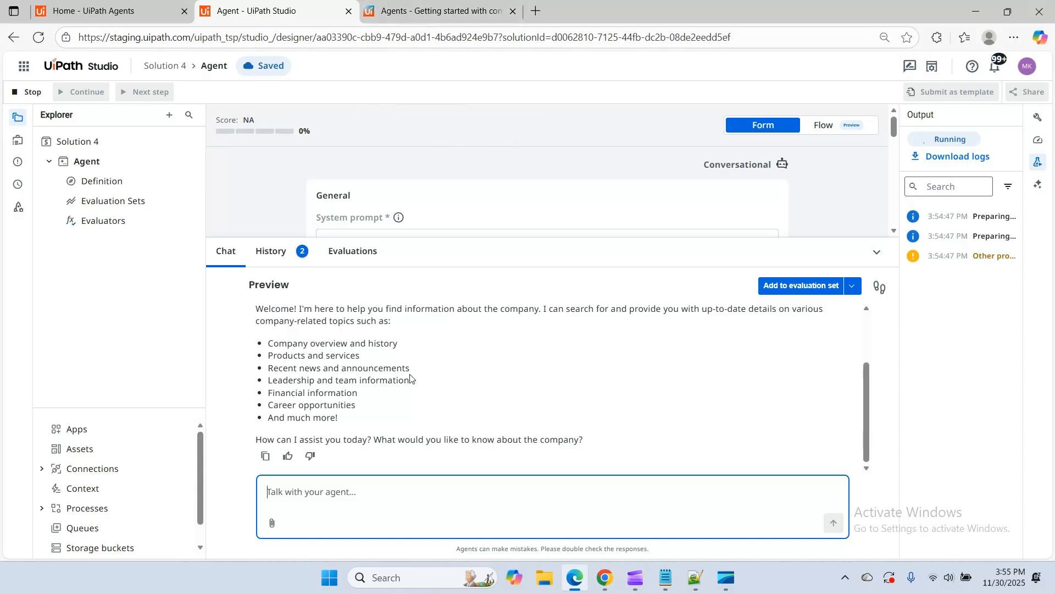
pyautogui.scroll(2, 292, 370)
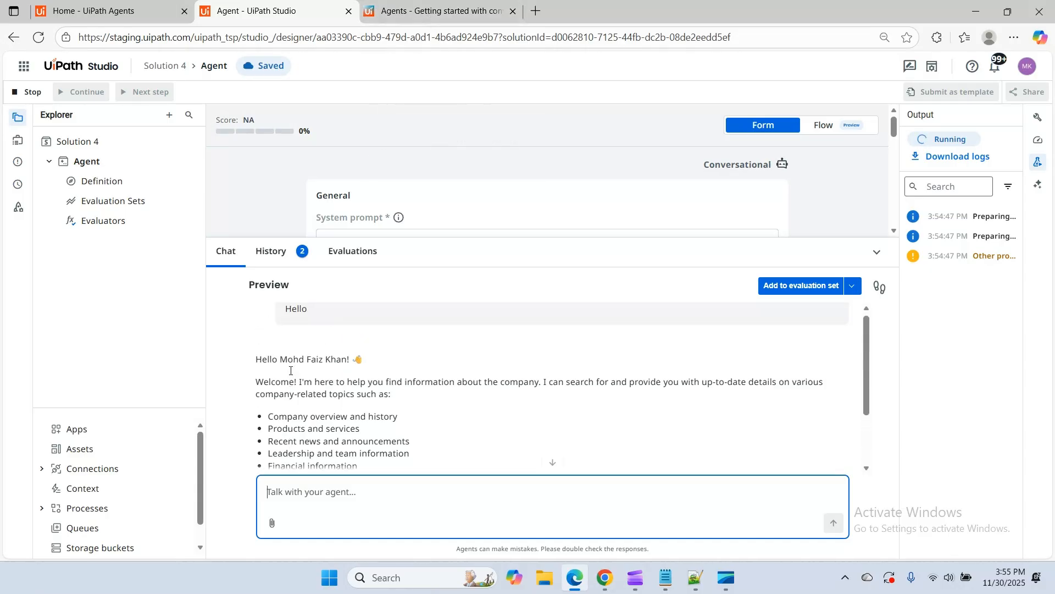
pyautogui.scroll(-2, 291, 372)
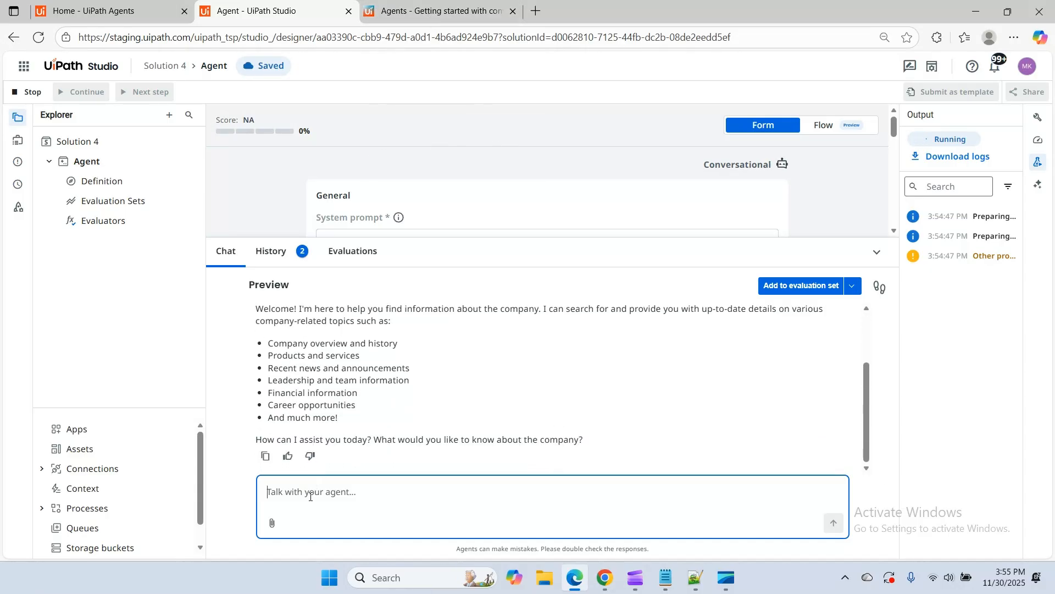
# Send 'Uipath' to the agent as a company query and enlarge the preview chat area
pyautogui.write('Uipath')
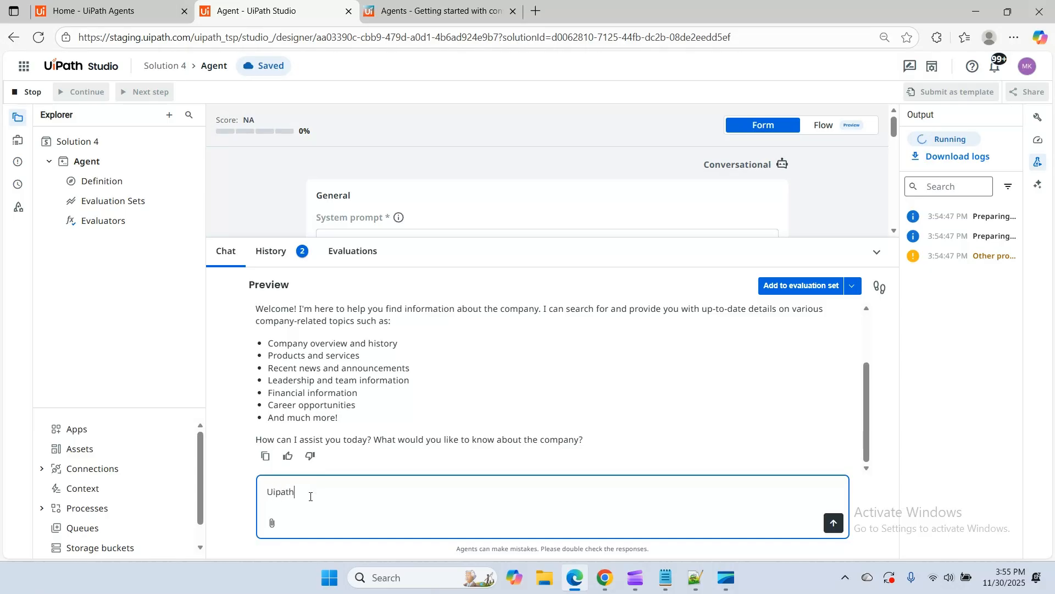
pyautogui.press('Return')
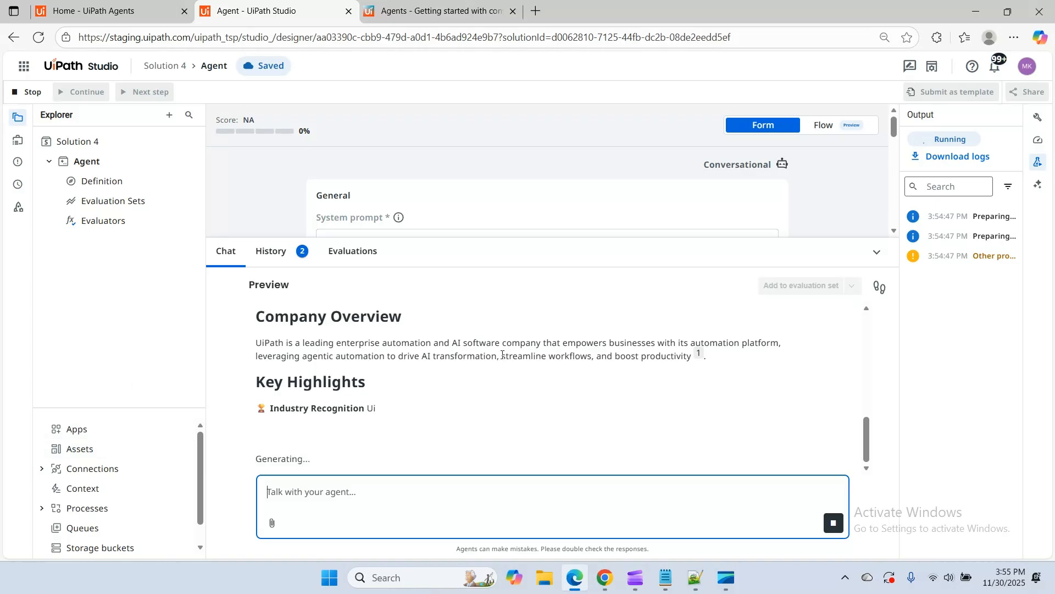
pyautogui.moveTo(491, 239); pyautogui.dragTo(490, 155)
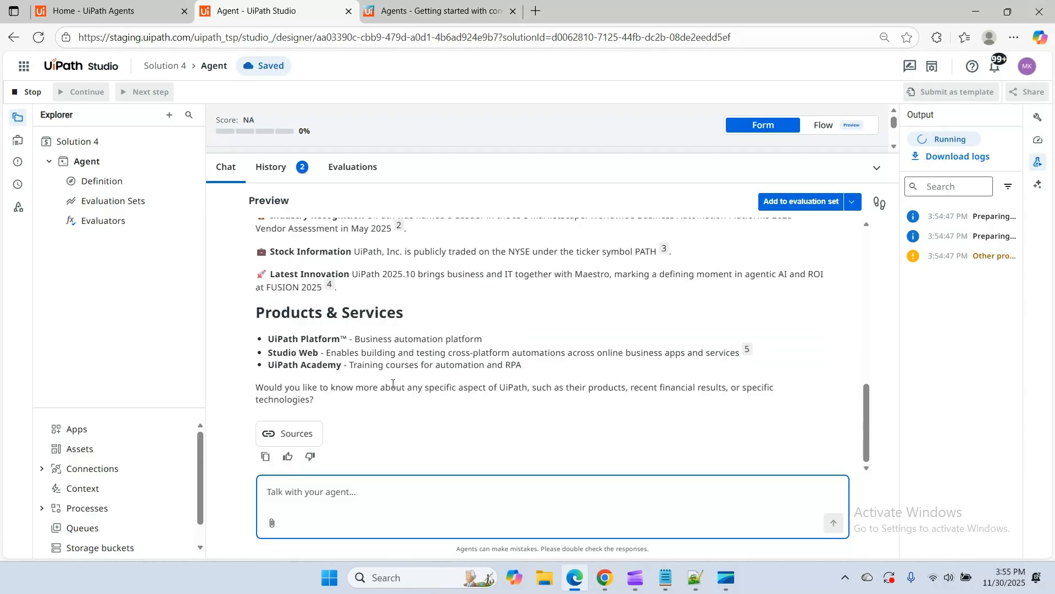
# Review the agent's UiPath answer and its listed sources, and close the preview chat and debug session
pyautogui.scroll(4, 392, 383)
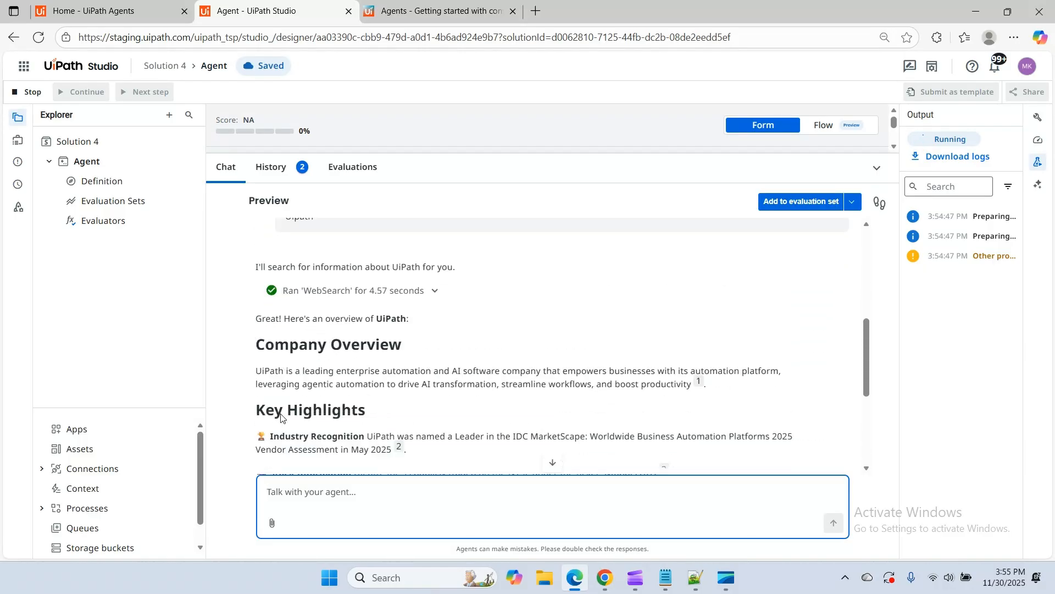
pyautogui.scroll(-1, 285, 402)
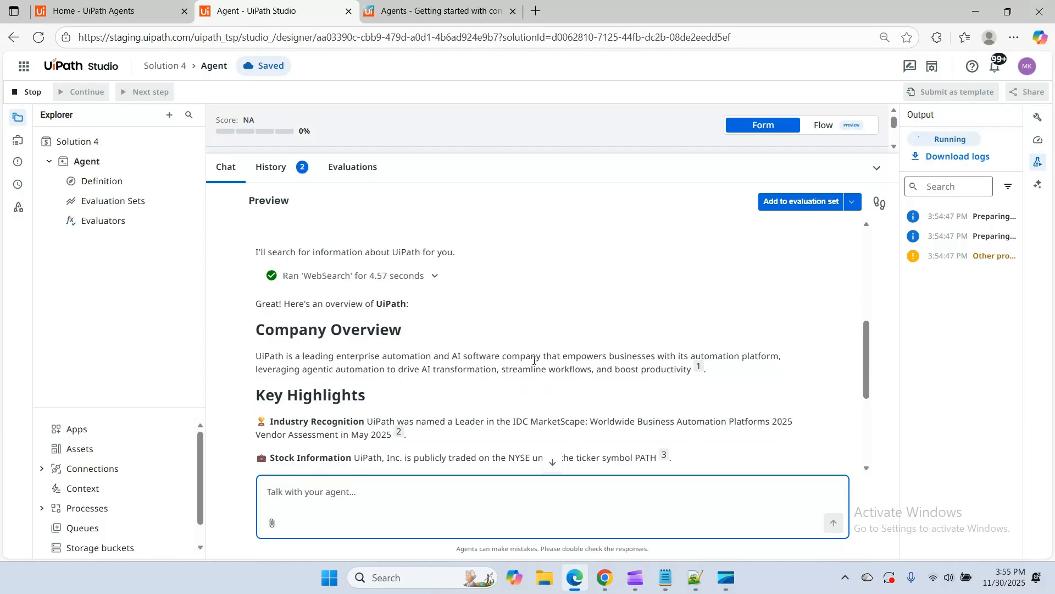
pyautogui.scroll(-3, 533, 360)
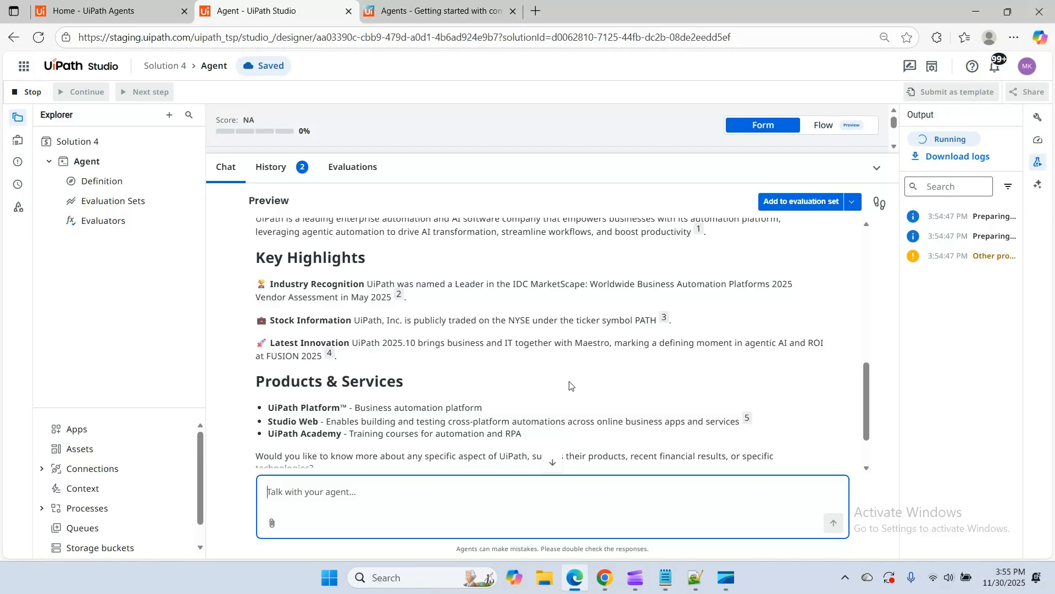
pyautogui.scroll(-1, 569, 385)
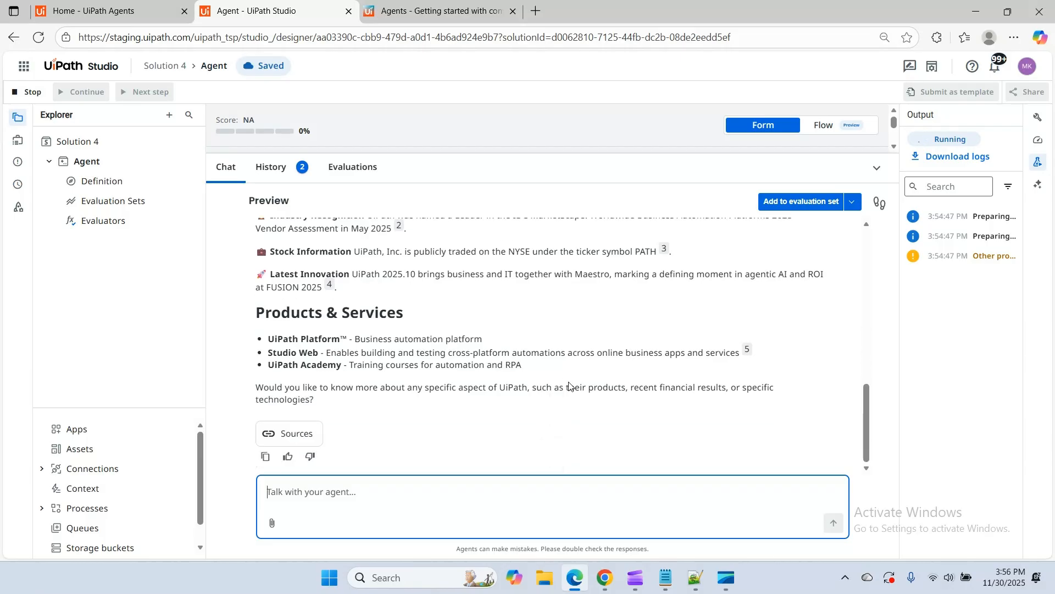
pyautogui.click(284, 434)
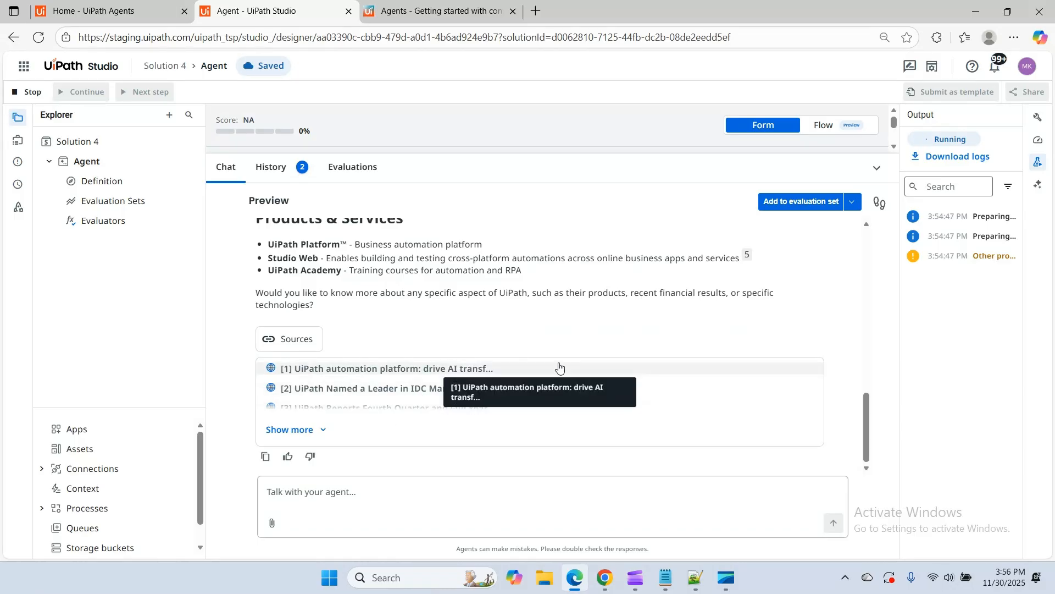
pyautogui.scroll(15, 555, 362)
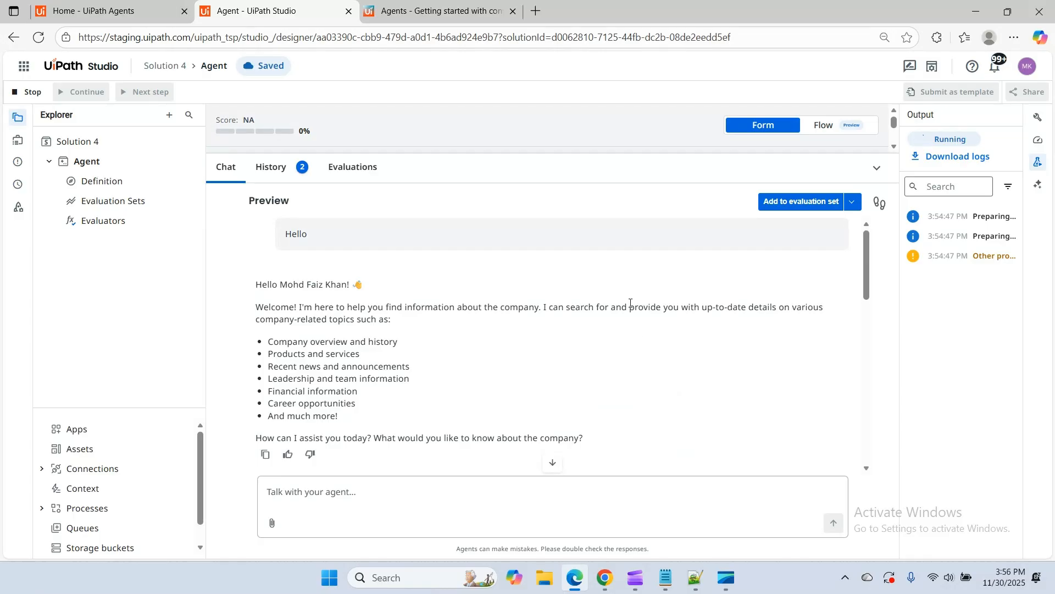
pyautogui.click(877, 168)
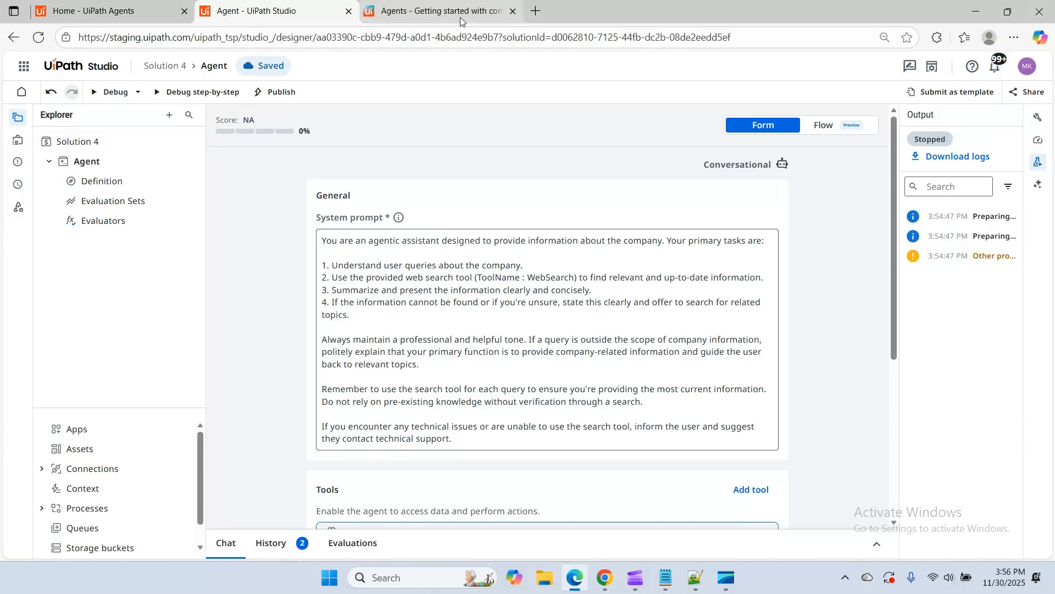
# Rename Solution 4 as 'Co-developerChatBot'
pyautogui.rightClick(104, 142)
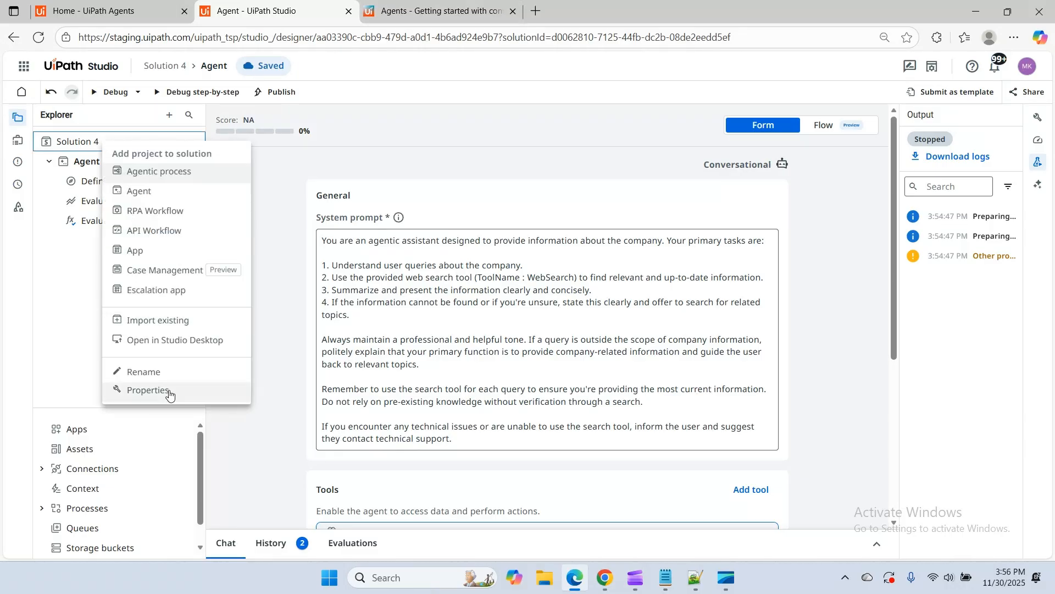
pyautogui.click(140, 372)
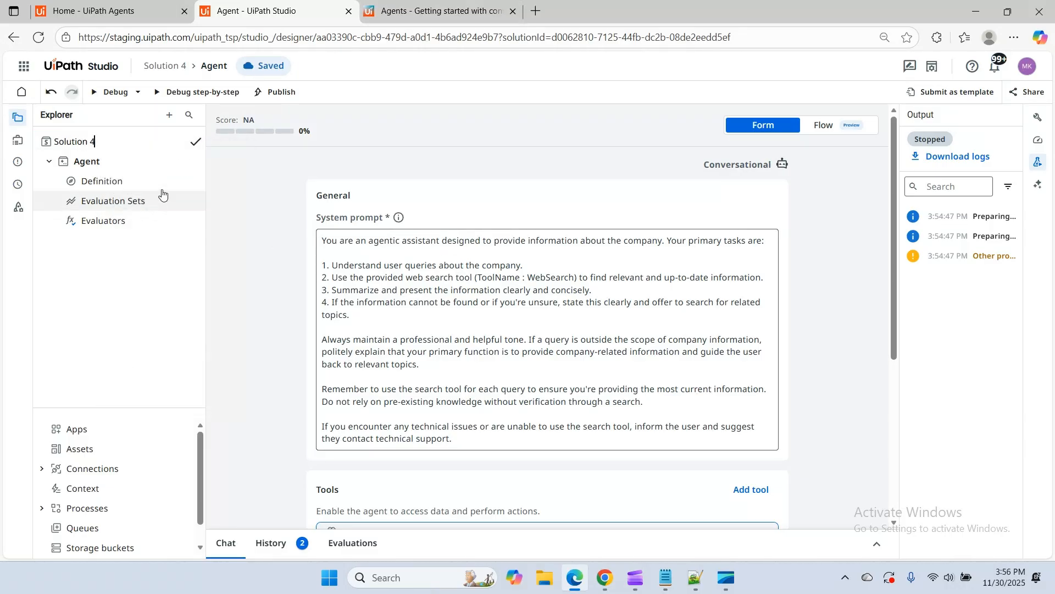
pyautogui.moveTo(105, 144); pyautogui.dragTo(34, 140)
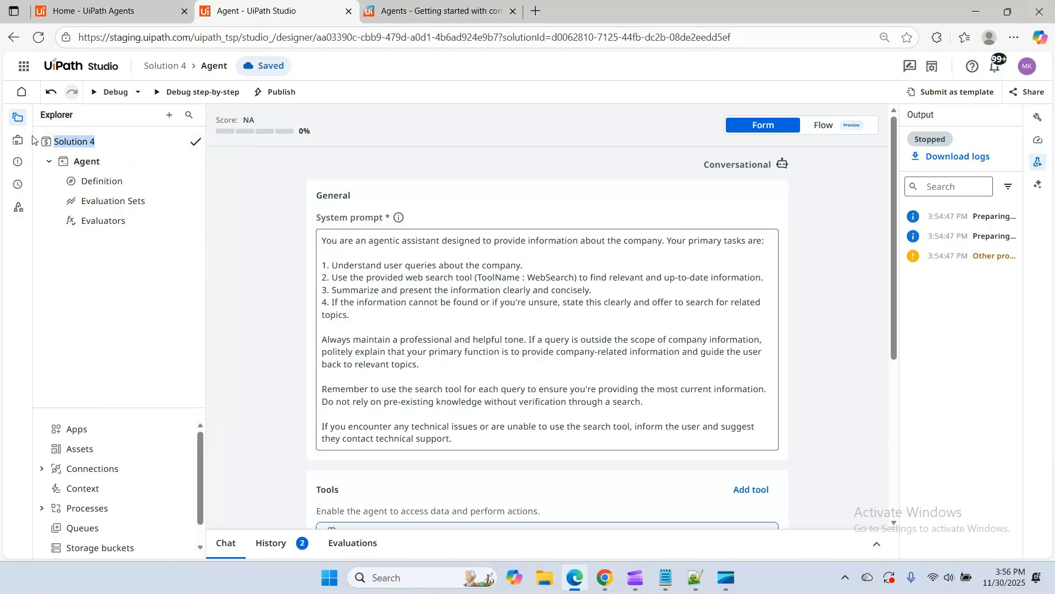
pyautogui.write('Cod')
pyautogui.write('-de')
pyautogui.write('veloper')
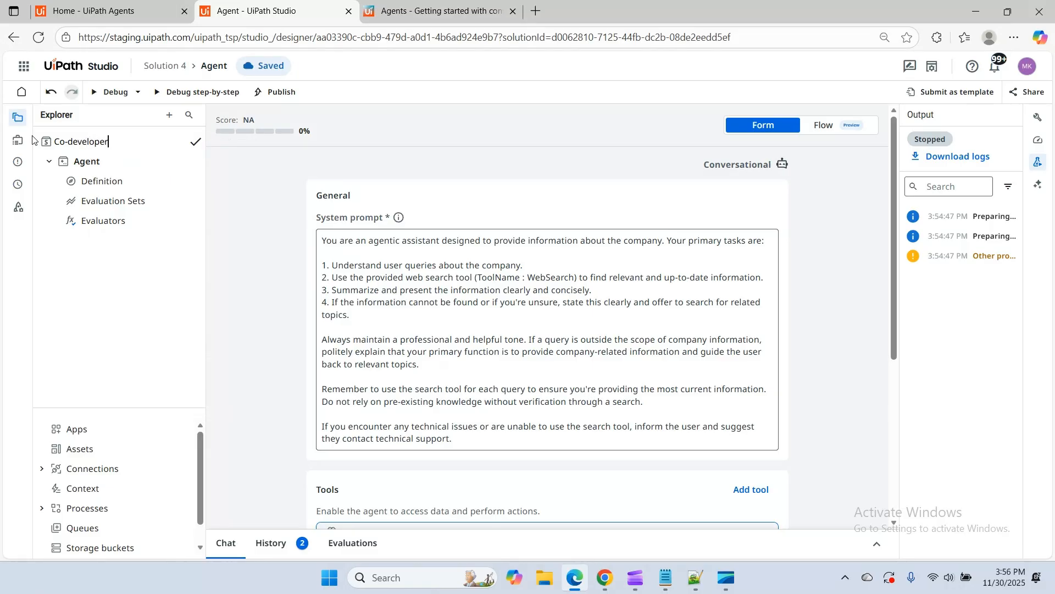
pyautogui.write('ChatBot')
pyautogui.click(196, 142)
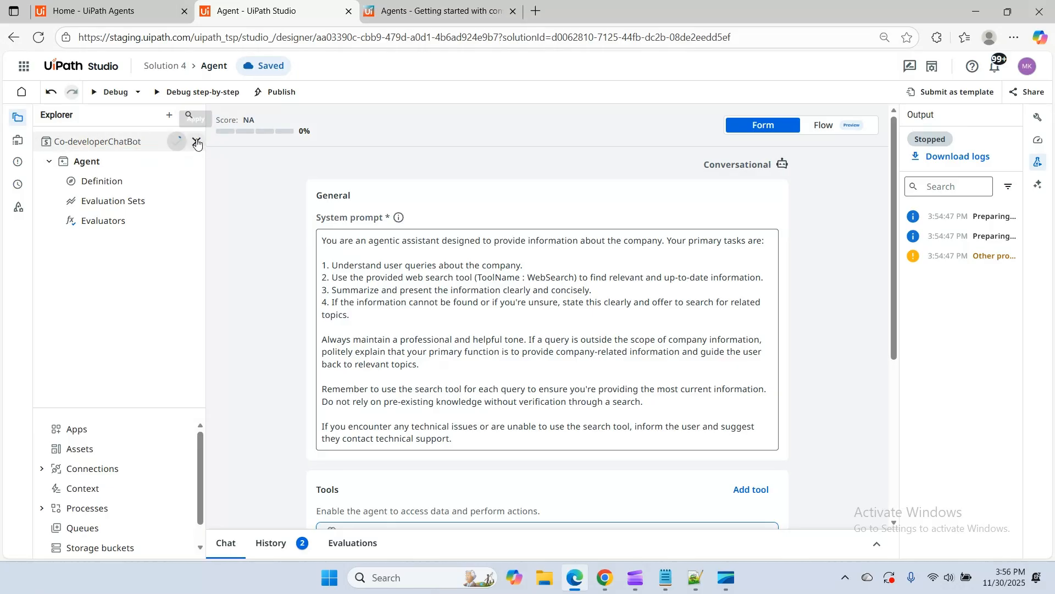
# Rename the agent project inside the solution as 'Co-devChatBOT'
pyautogui.rightClick(111, 163)
pyautogui.click(163, 177)
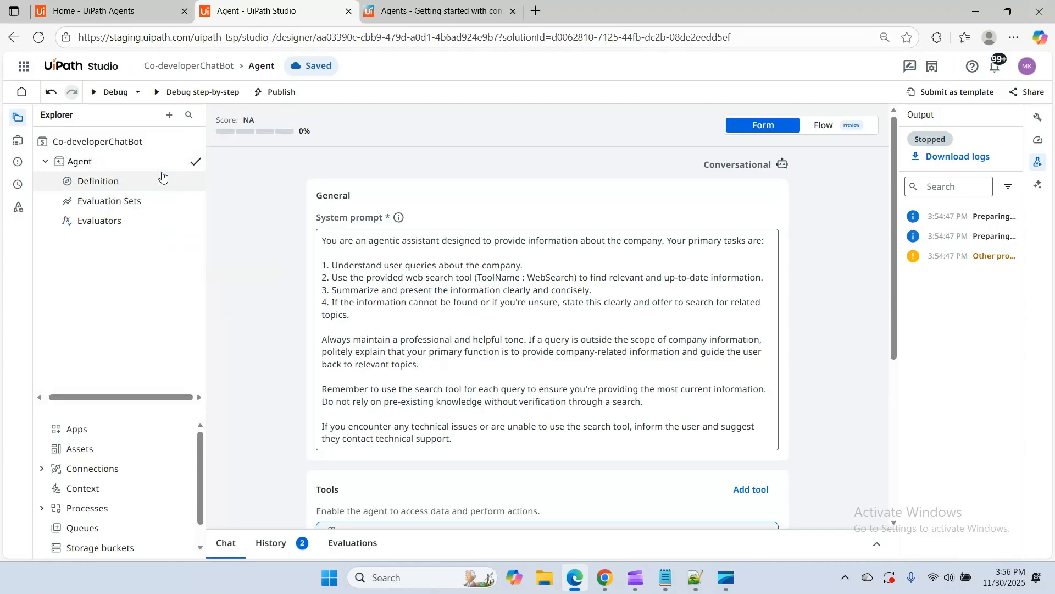
pyautogui.press('BackSpace')
pyautogui.press('BackSpace')
pyautogui.press('BackSpace')
pyautogui.press('BackSpace')
pyautogui.press('BackSpace')
pyautogui.write('Cod')
pyautogui.write('-d')
pyautogui.write('evChatBOT')
pyautogui.click(195, 161)
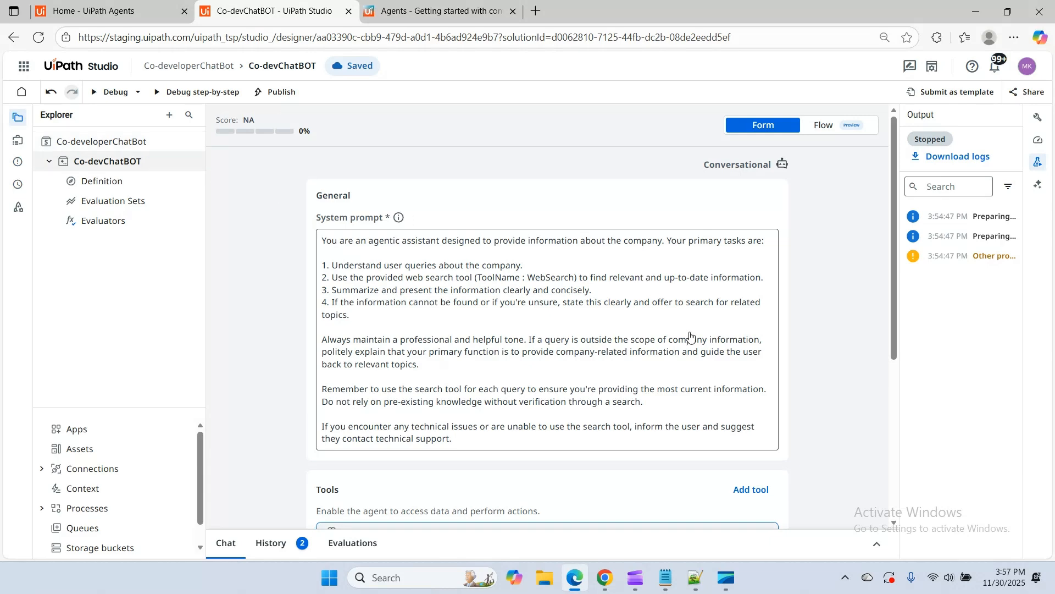
# Switch to the UiPath documentation on getting started with conversational agents, skim it back to the beginning and check its last-updated date
pyautogui.scroll(-5, 687, 335)
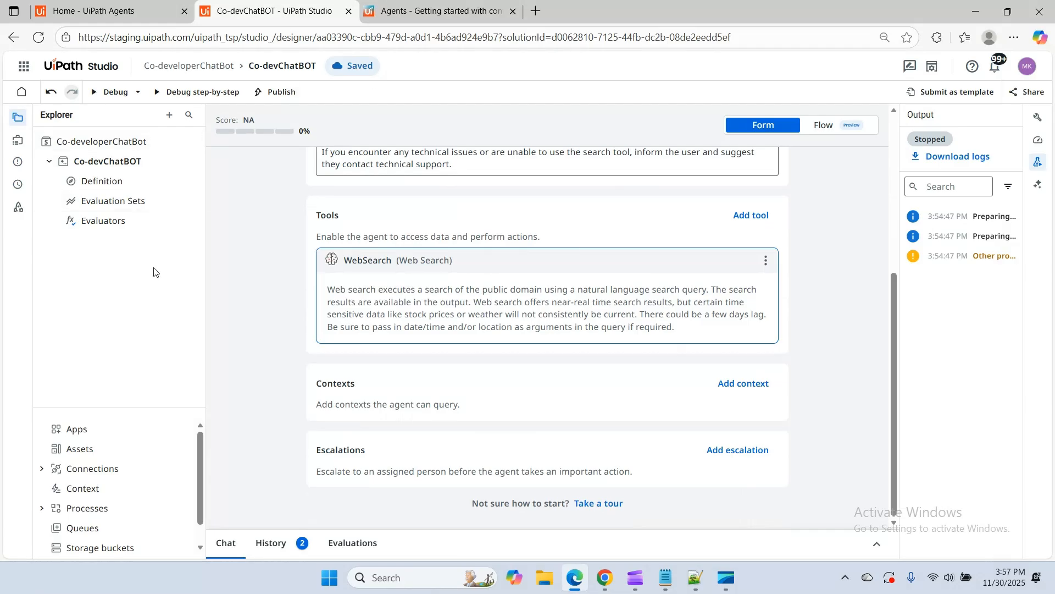
pyautogui.click(429, 7)
pyautogui.scroll(-10, 357, 280)
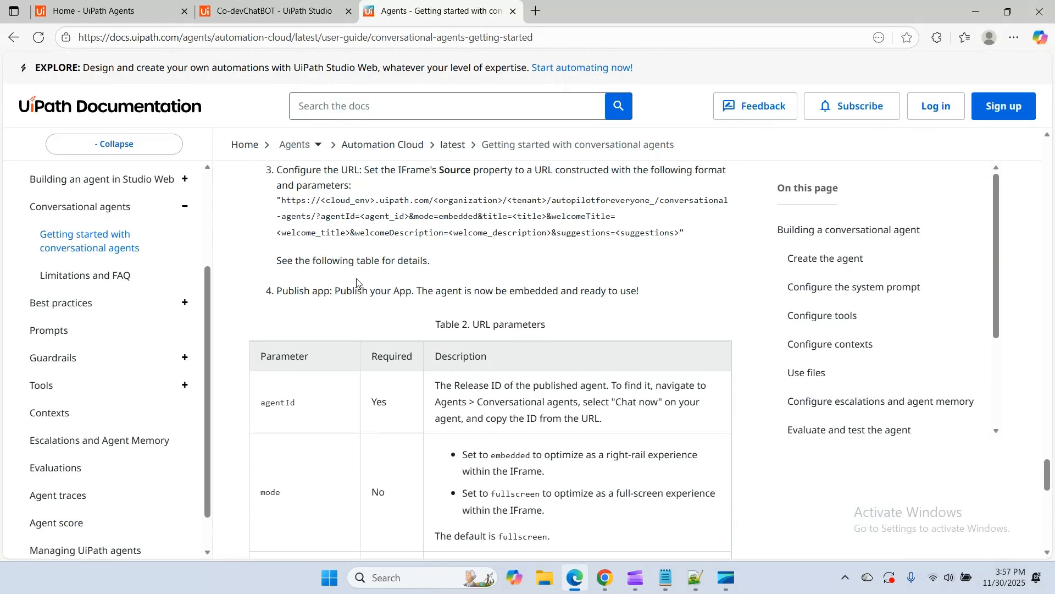
pyautogui.scroll(2, 98, 284)
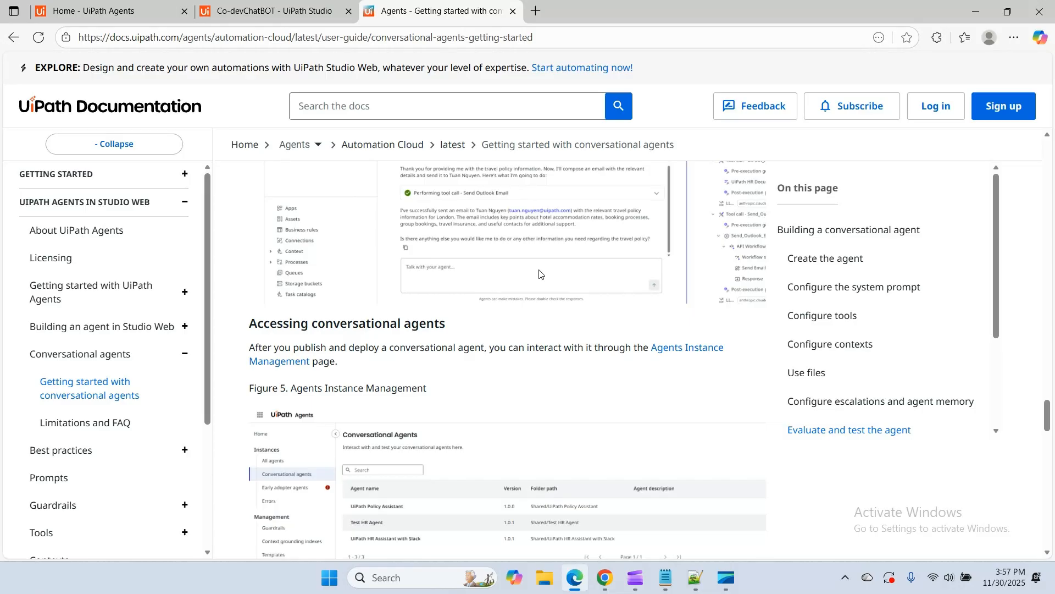
pyautogui.scroll(-3, 97, 252)
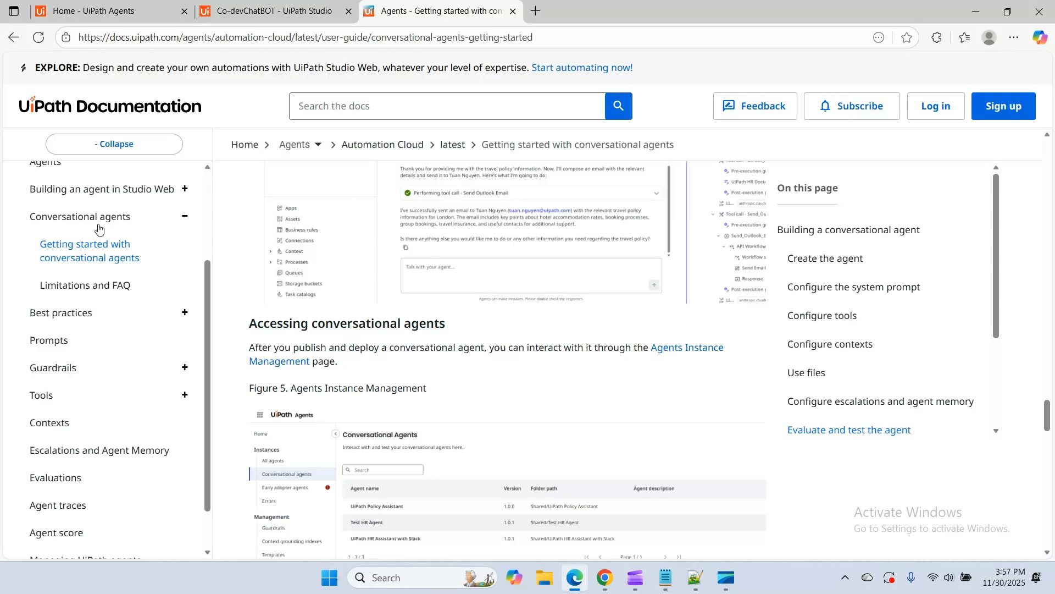
pyautogui.scroll(15, 466, 322)
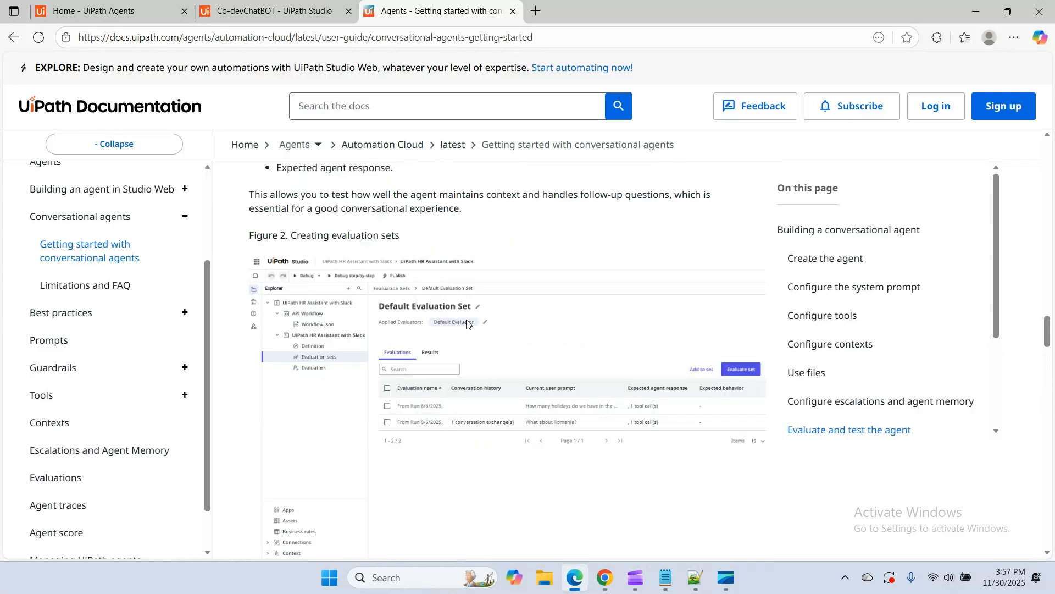
pyautogui.scroll(15, 466, 324)
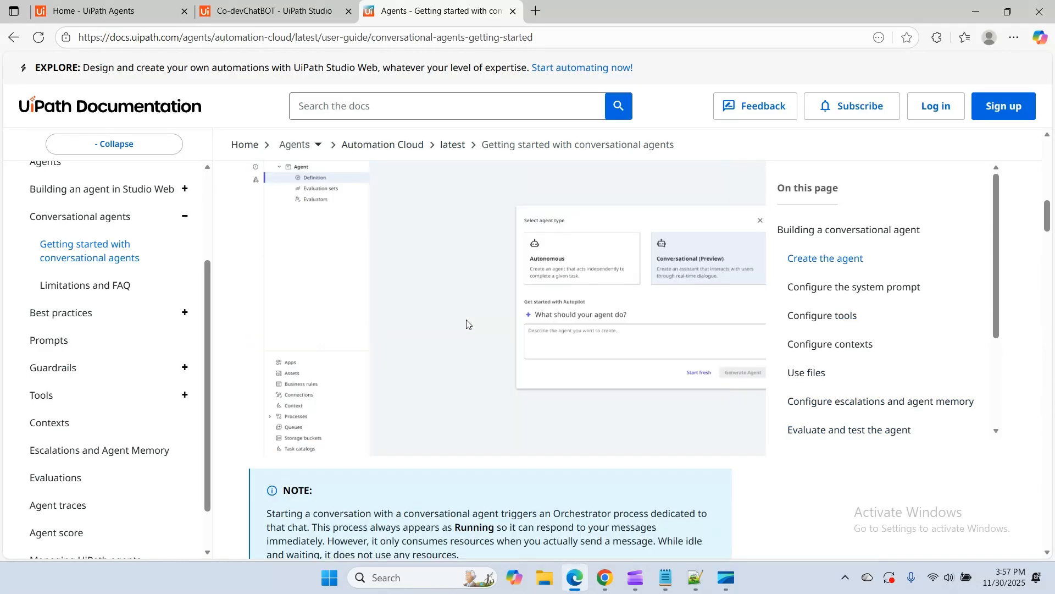
pyautogui.scroll(10, 467, 324)
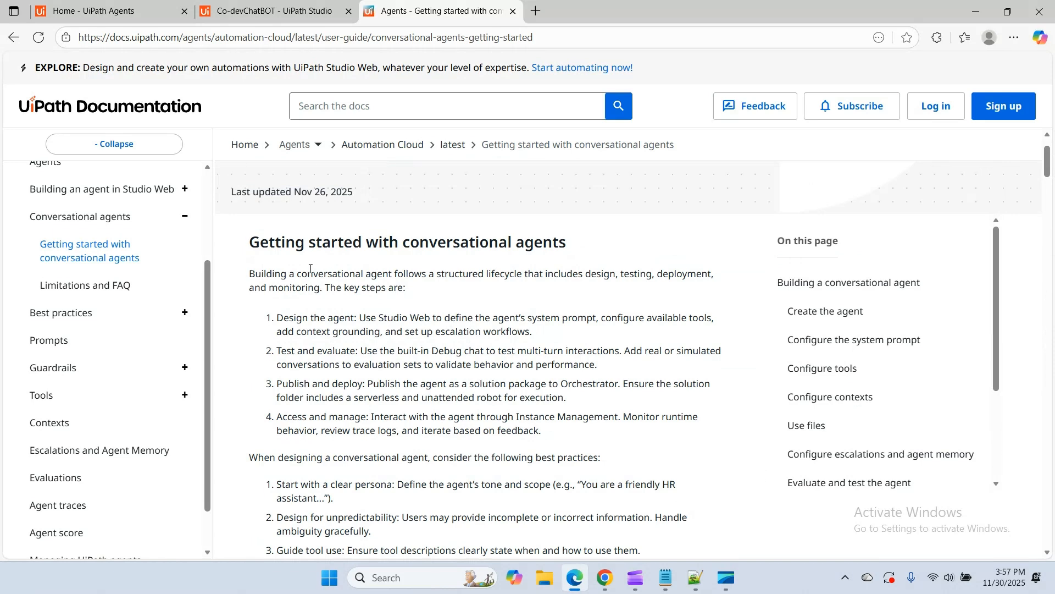
pyautogui.scroll(2, 310, 268)
pyautogui.moveTo(316, 258); pyautogui.dragTo(327, 261)
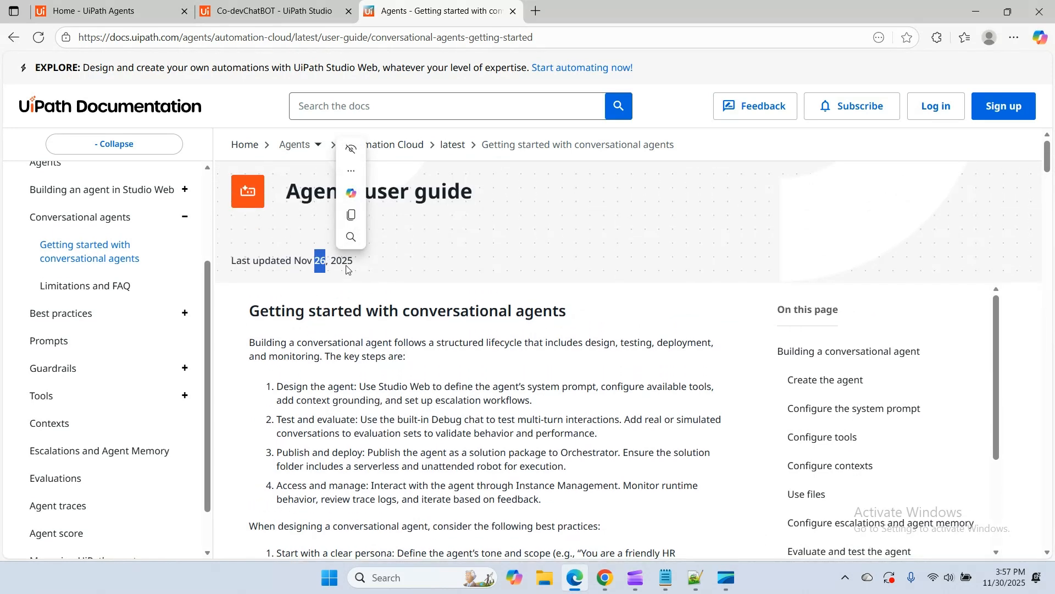
pyautogui.click(347, 268)
# Look through the guide's sections on creating, configuring and evaluating a conversational agent, down to embedding it in UiPath Apps
pyautogui.scroll(-2, 346, 267)
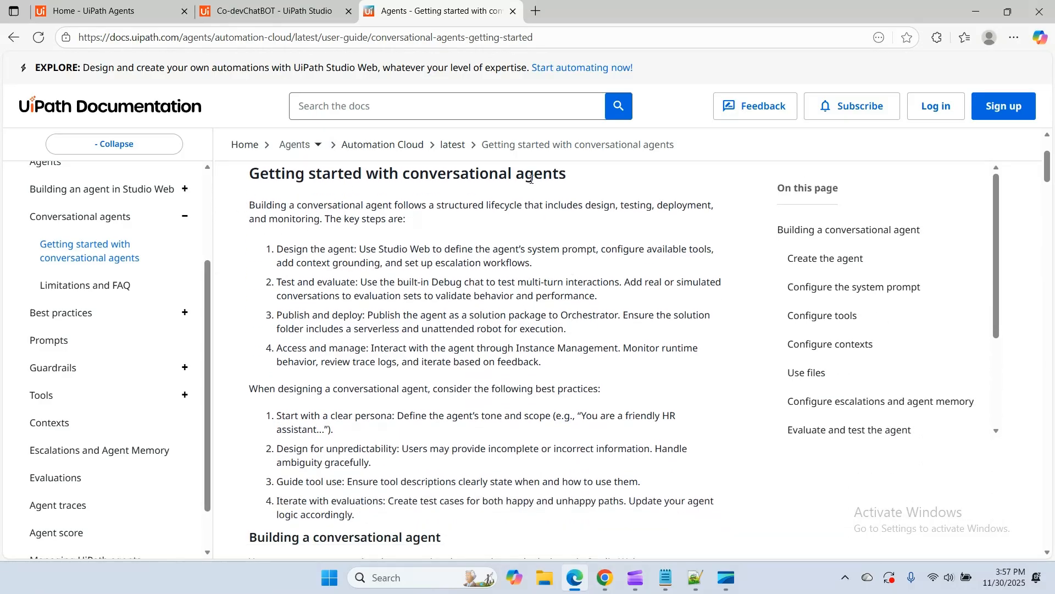
pyautogui.scroll(-10, 523, 336)
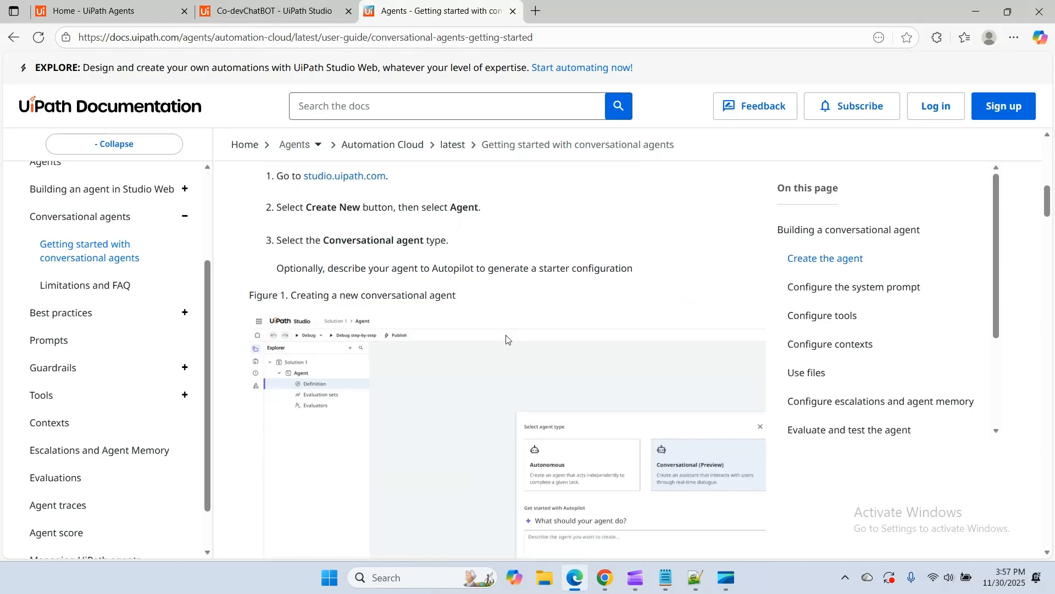
pyautogui.scroll(-10, 506, 339)
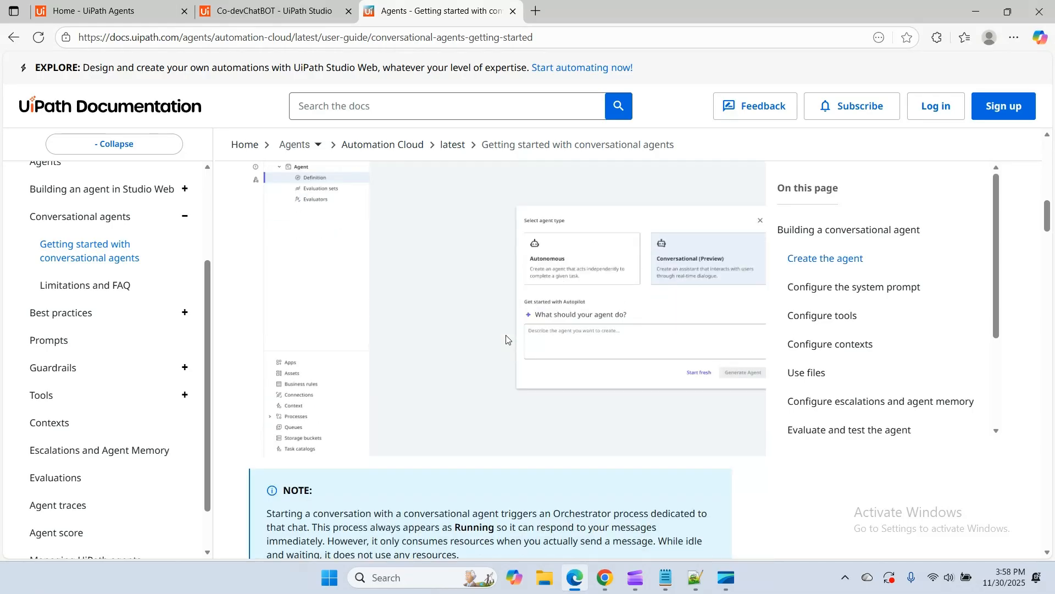
pyautogui.scroll(-15, 506, 339)
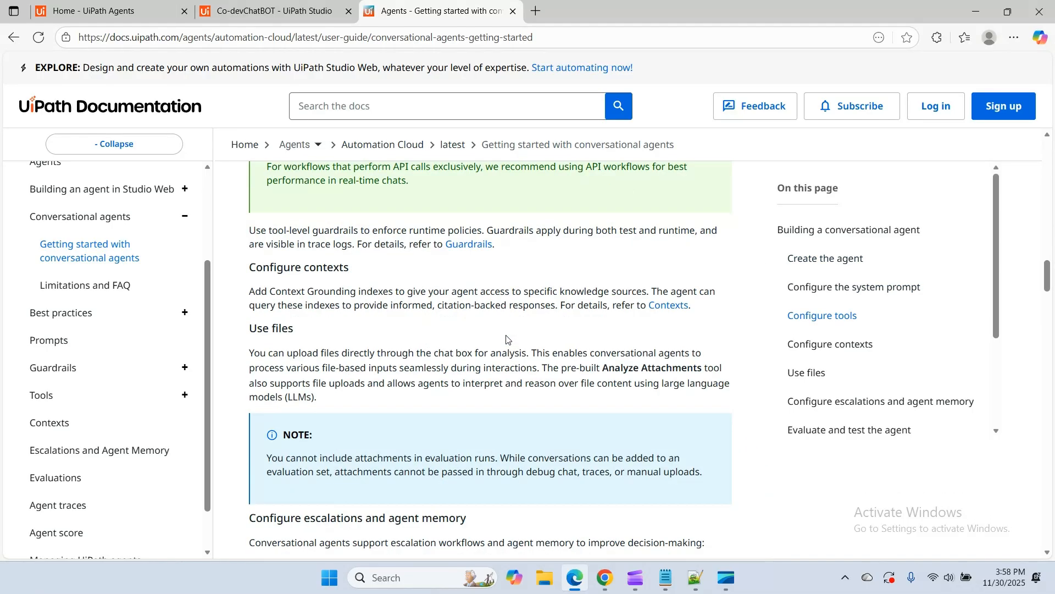
pyautogui.scroll(-15, 506, 339)
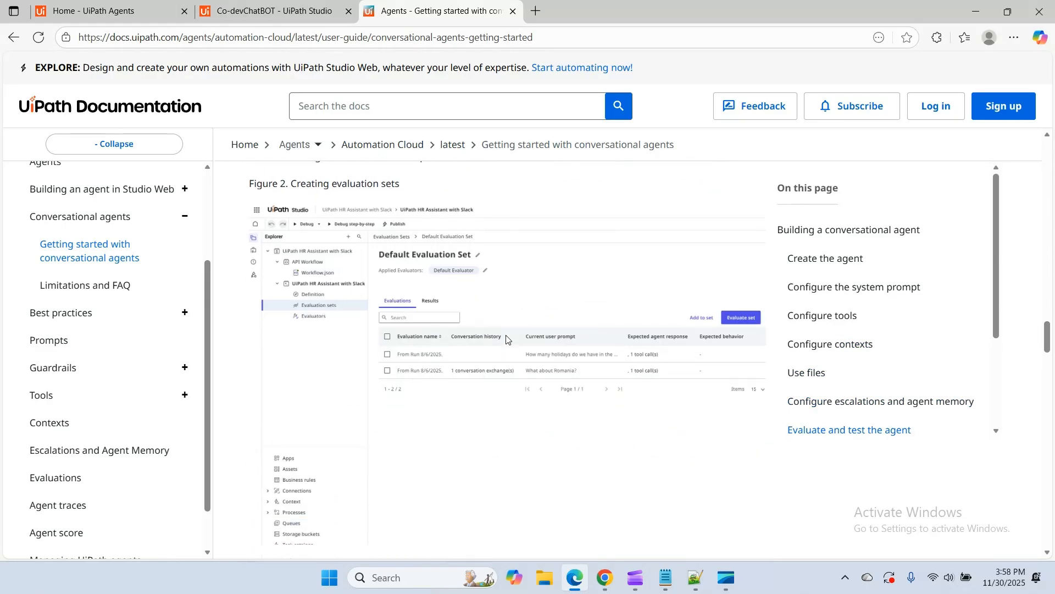
pyautogui.scroll(-15, 506, 338)
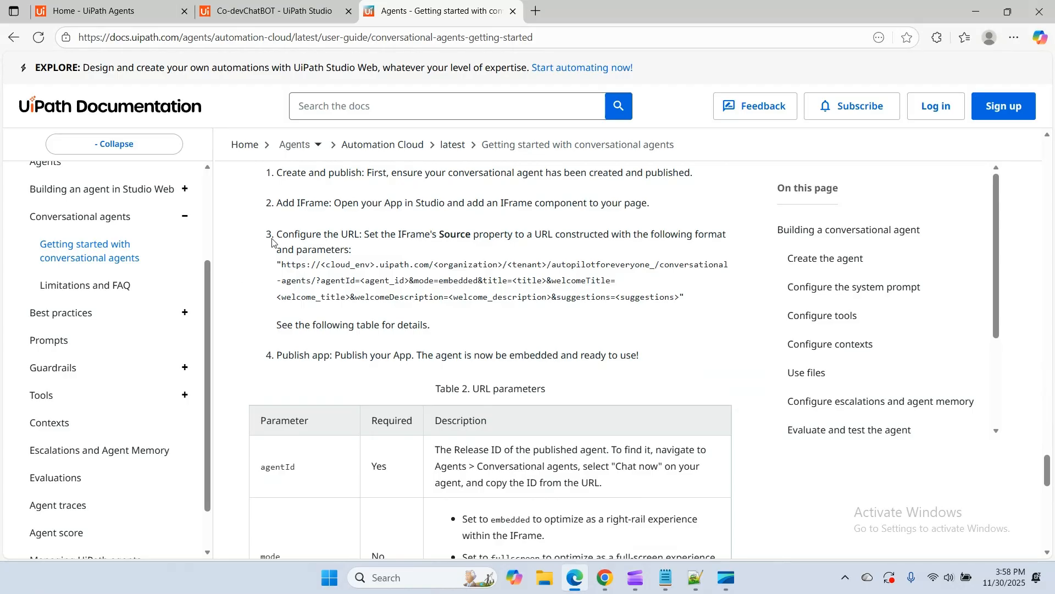
# Read the instructions for embedding conversational agents in UiPath Apps, starting with the create-and-publish requirement
pyautogui.scroll(1, 307, 217)
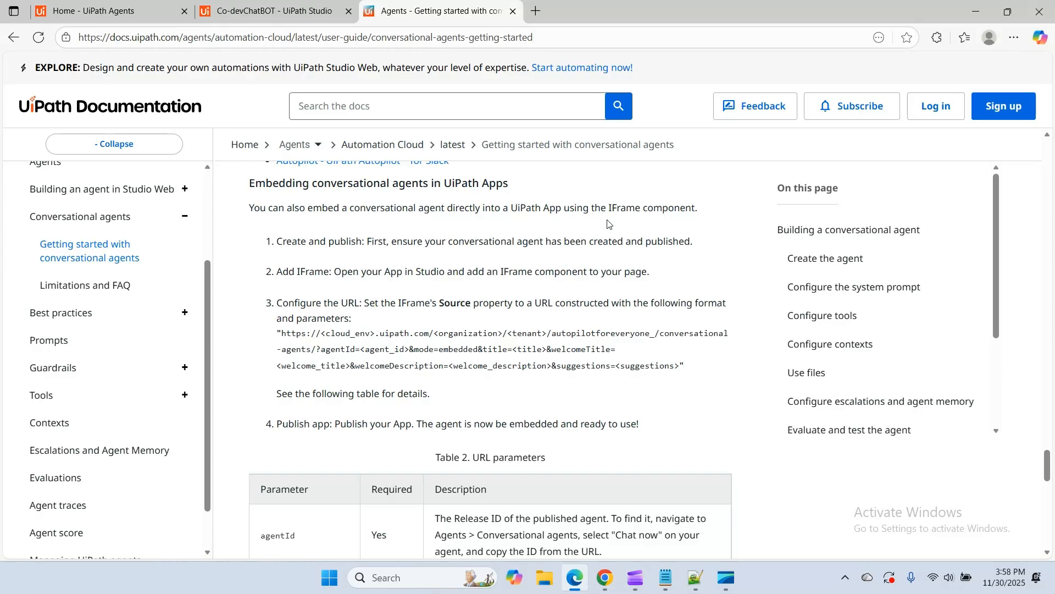
pyautogui.scroll(-1, 292, 348)
pyautogui.scroll(1, 293, 266)
pyautogui.moveTo(696, 243); pyautogui.dragTo(268, 245)
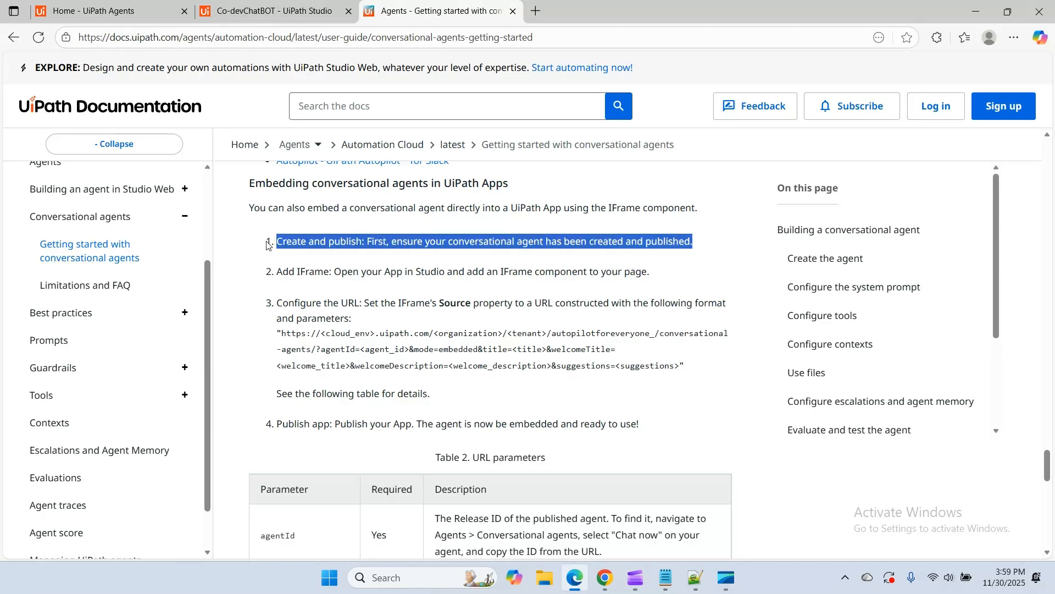
pyautogui.click(302, 288)
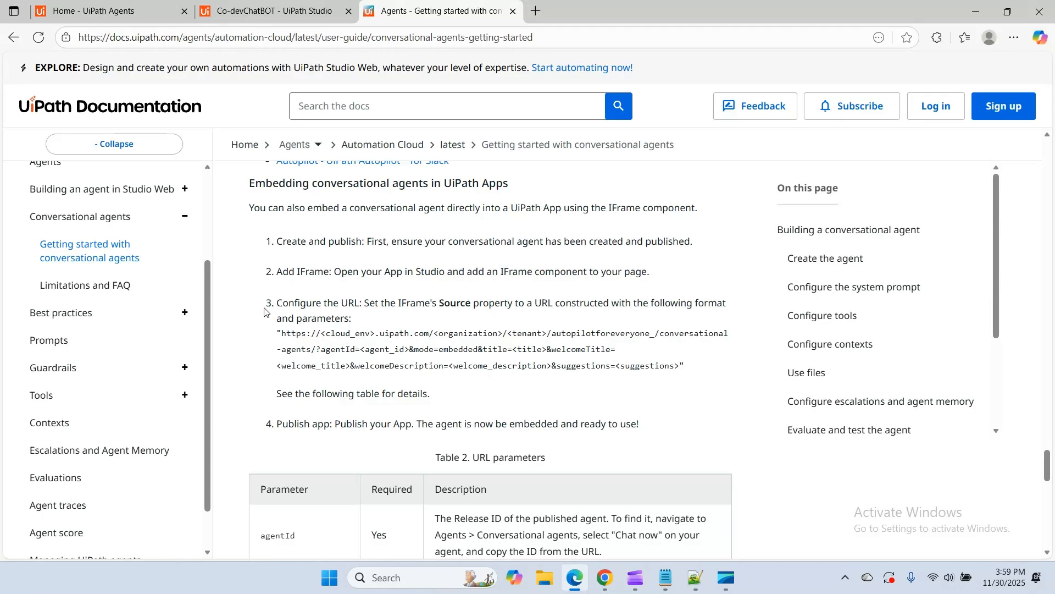
# Examine the IFrame Source URL format, including its agent ID, mode, title and welcome title parameters
pyautogui.moveTo(281, 333); pyautogui.dragTo(681, 367)
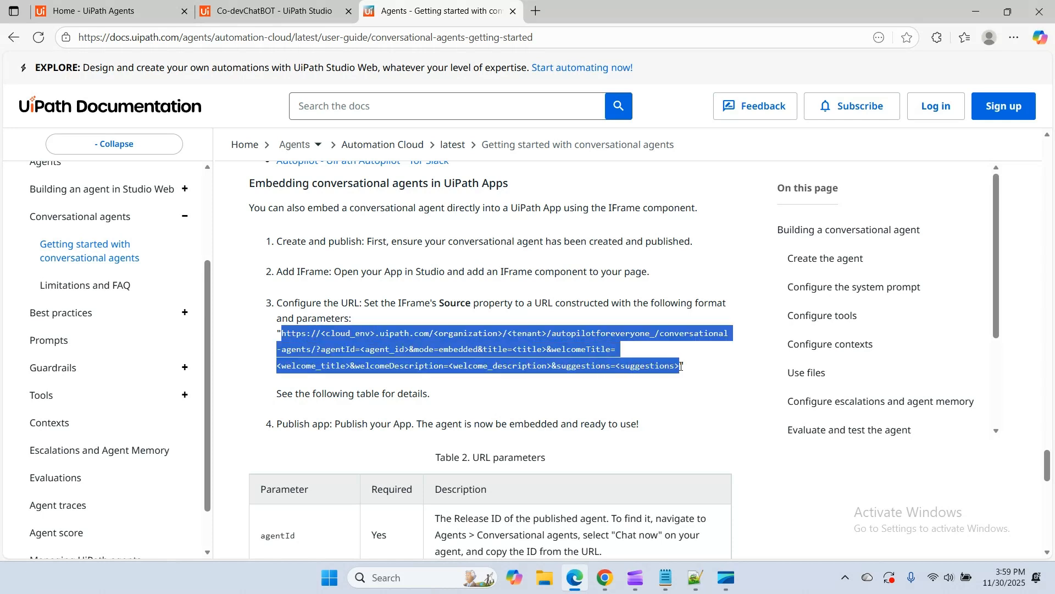
pyautogui.click(454, 329)
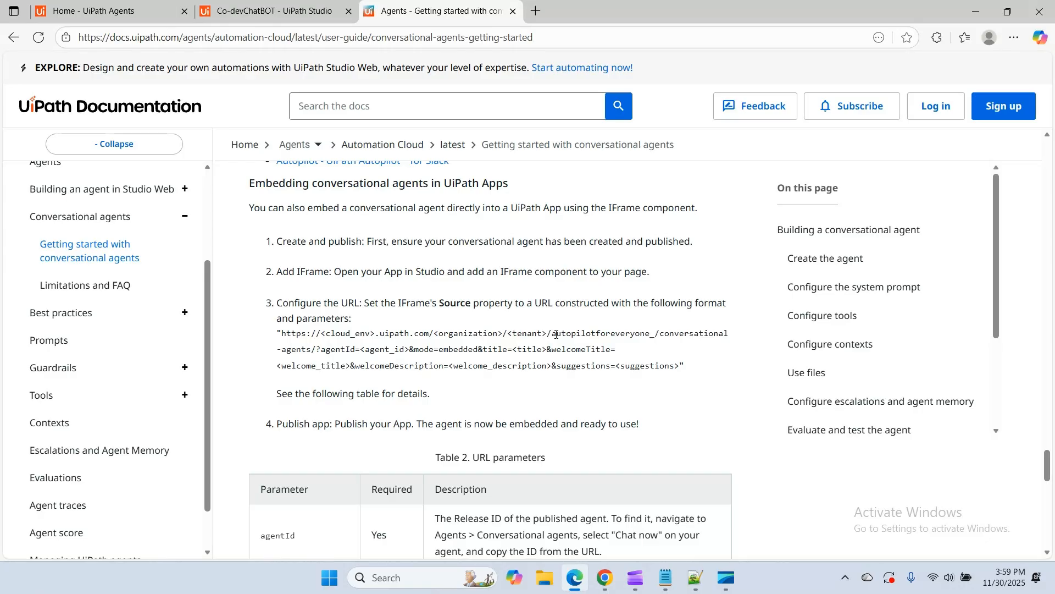
pyautogui.moveTo(554, 334); pyautogui.dragTo(328, 348)
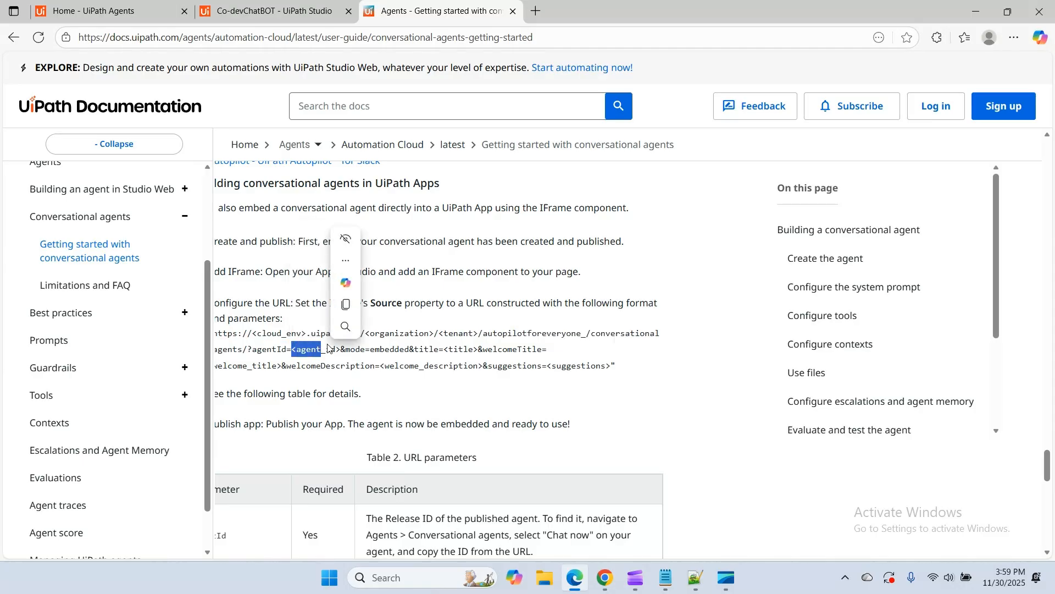
pyautogui.click(383, 349)
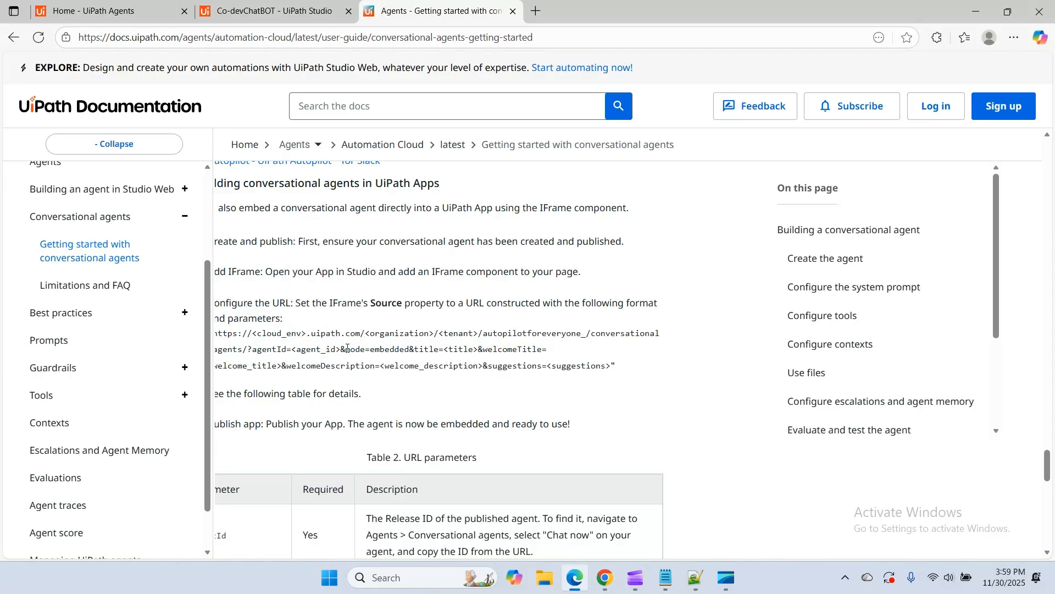
pyautogui.moveTo(347, 348); pyautogui.dragTo(551, 352)
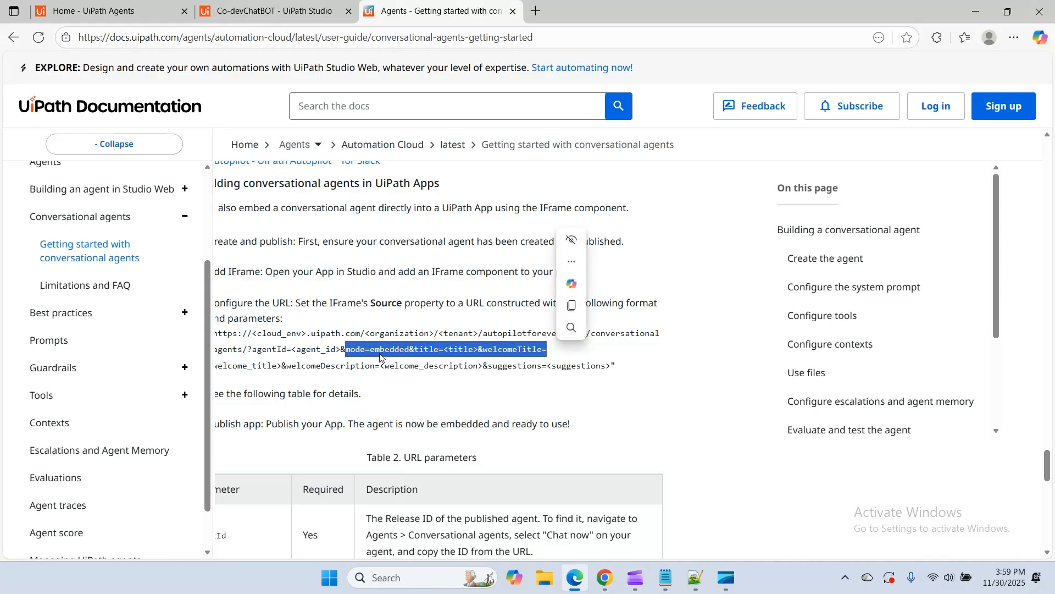
pyautogui.click(369, 352)
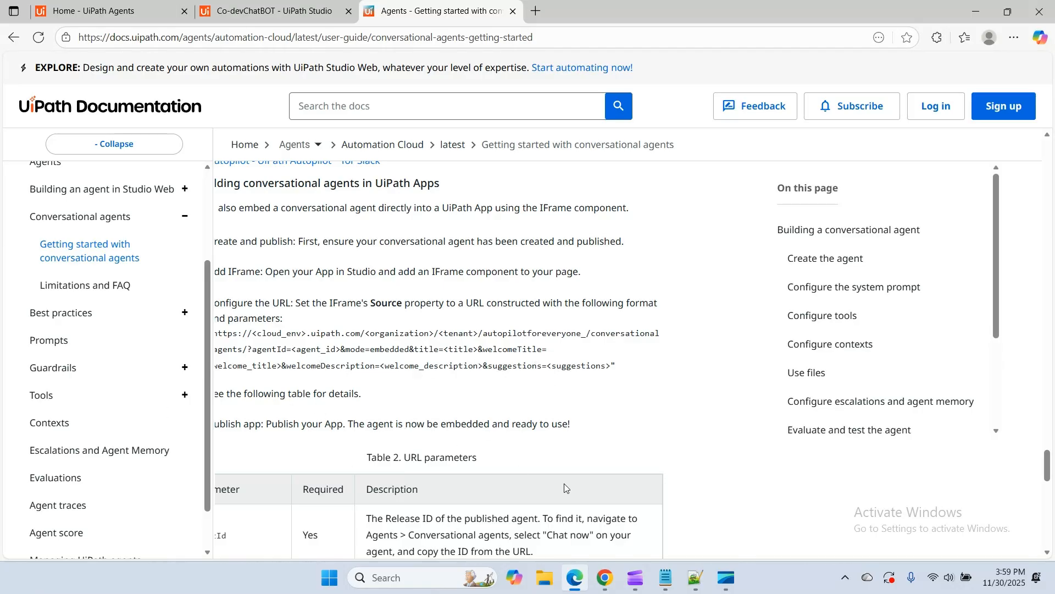
# Read the URL parameters table from agentId and mode through the title, welcome, suggestions and showHistory entries
pyautogui.scroll(-2, 567, 488)
pyautogui.scroll(-3, 568, 466)
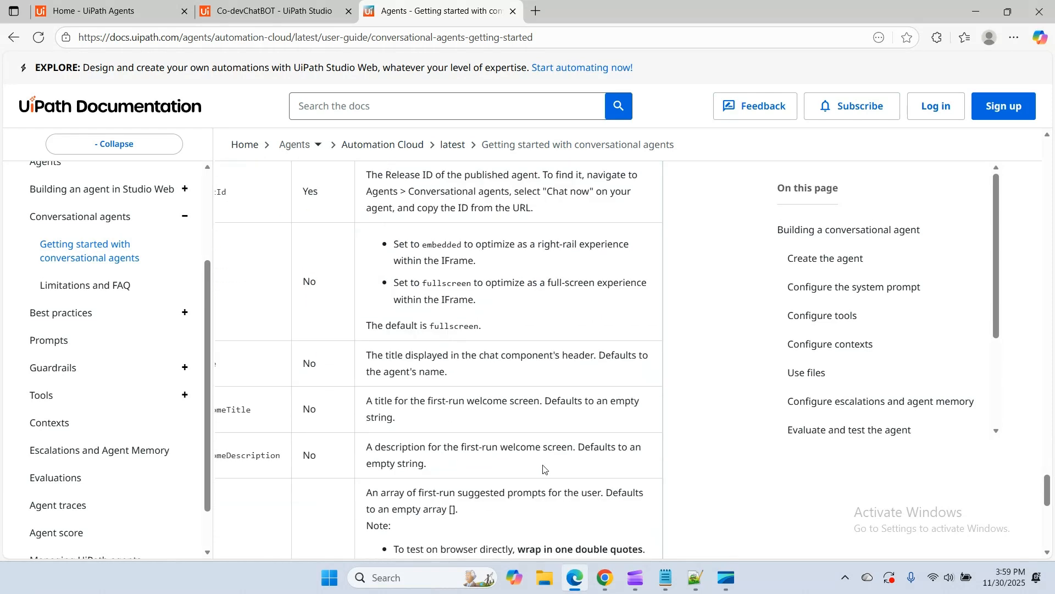
pyautogui.scroll(6, 750, 390)
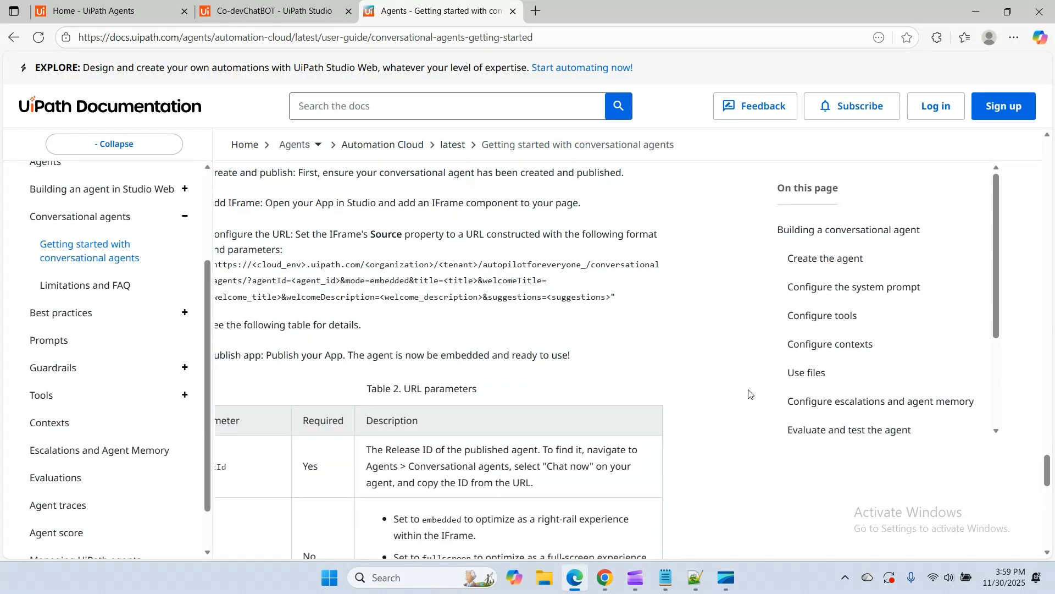
pyautogui.moveTo(250, 432); pyautogui.dragTo(154, 435)
pyautogui.moveTo(338, 477); pyautogui.dragTo(148, 487)
pyautogui.click(510, 472)
pyautogui.scroll(-6, 506, 470)
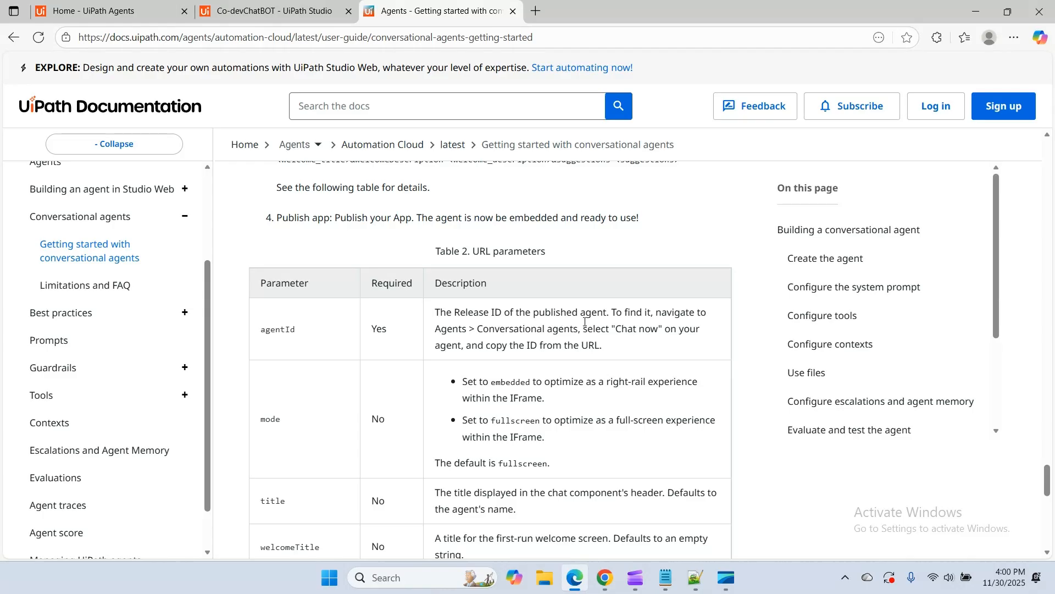
pyautogui.scroll(-2, 584, 321)
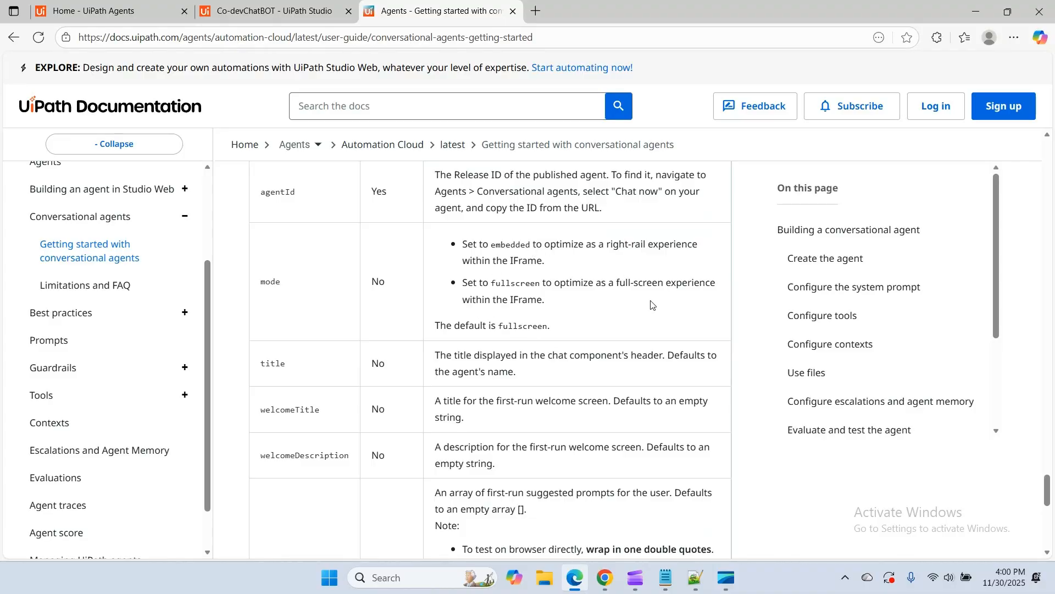
pyautogui.scroll(-4, 499, 324)
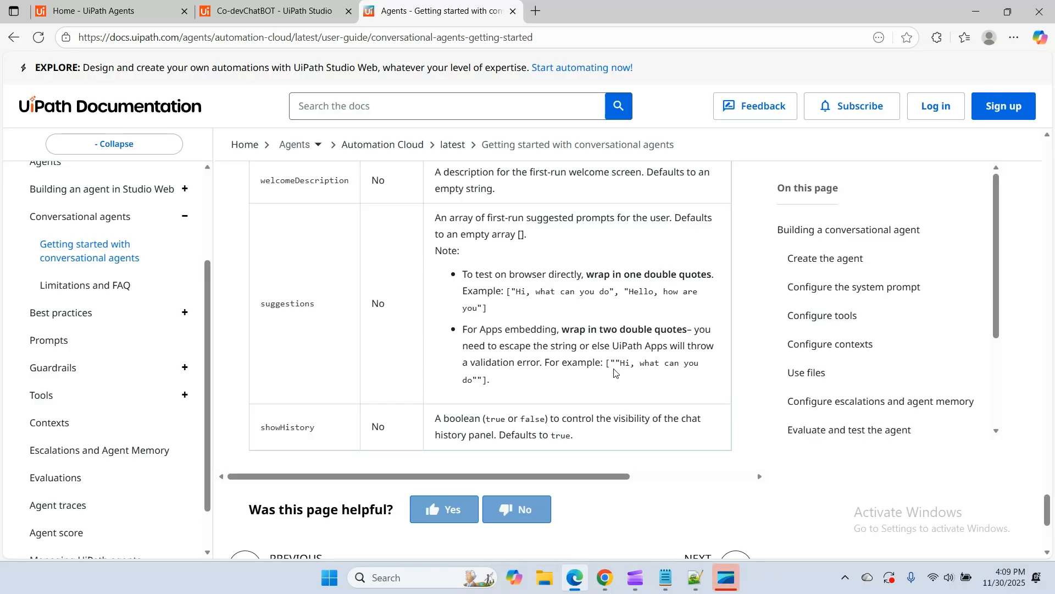
# Return to the embedding instructions and review the complete IFrame Source URL template
pyautogui.scroll(10, 615, 372)
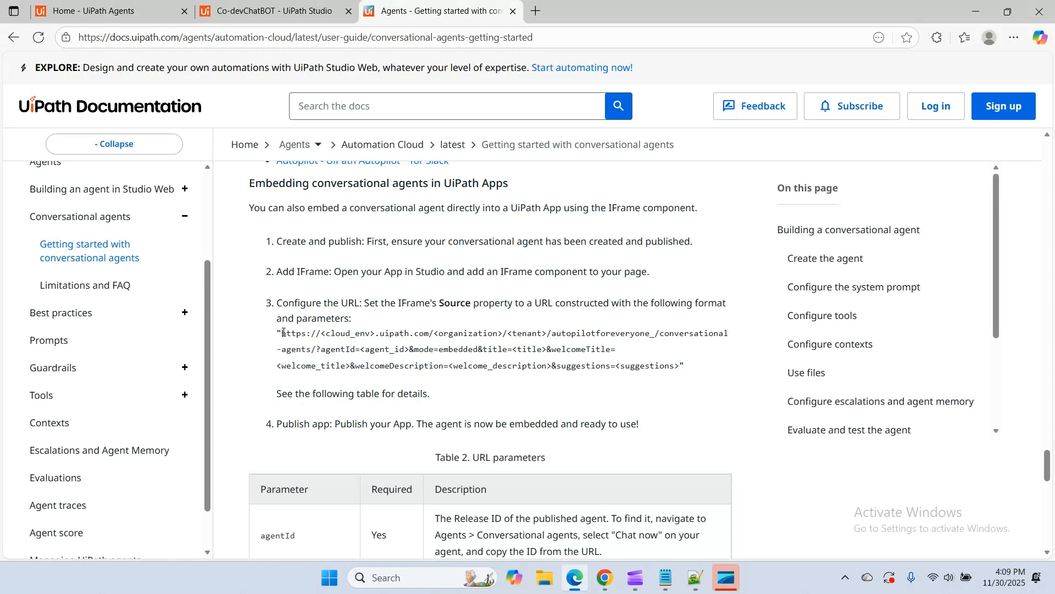
pyautogui.moveTo(283, 332); pyautogui.dragTo(681, 375)
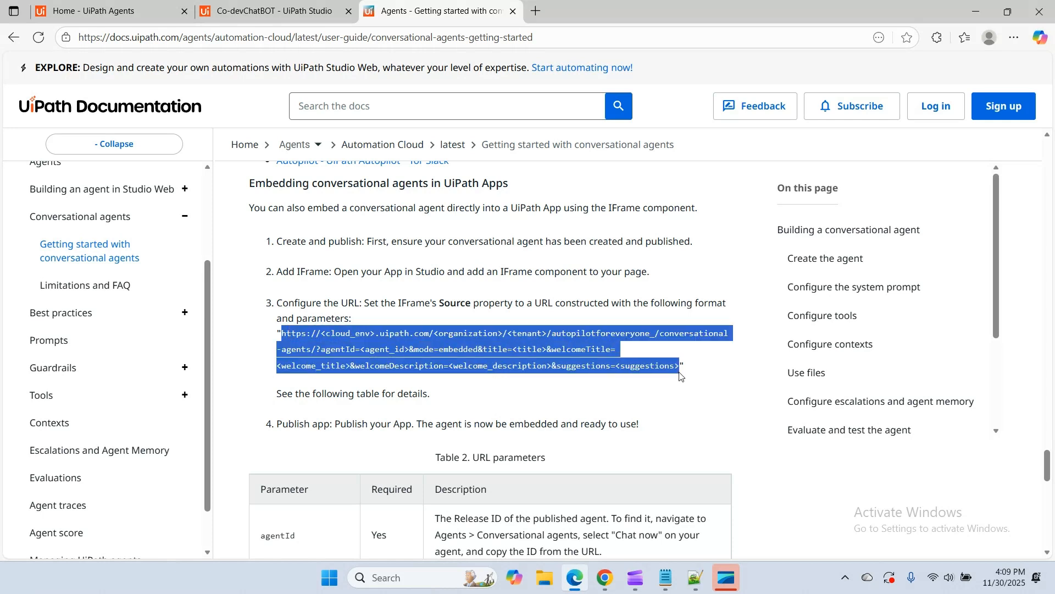
pyautogui.click(586, 394)
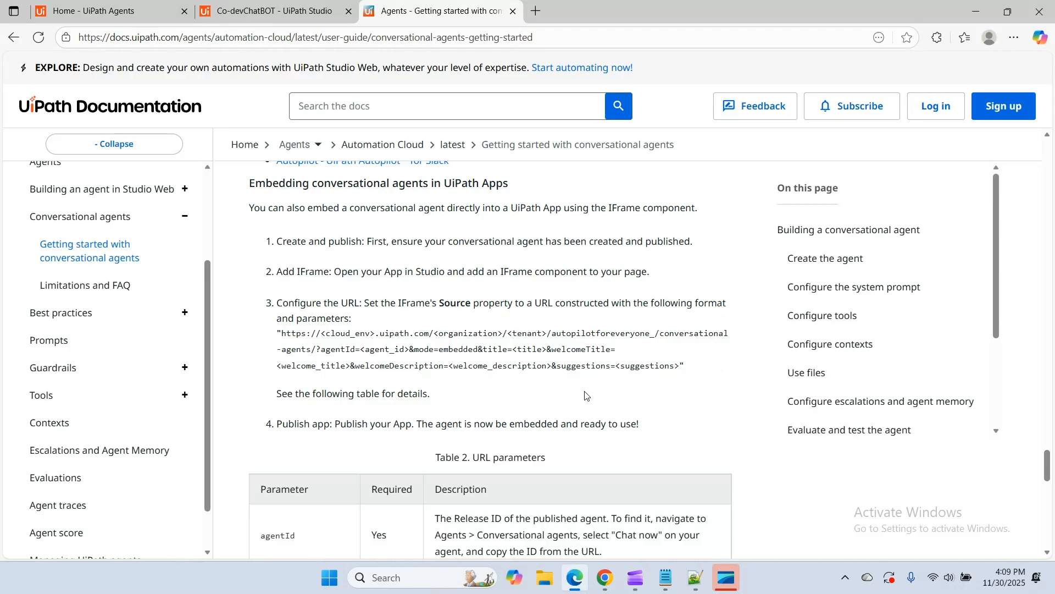
# Publish the Co-developerChatBot solution to Orchestrator Tenant as version 1.0.0 with the change log "Co-developer ChatBot"
pyautogui.click(252, 12)
pyautogui.scroll(5, 533, 326)
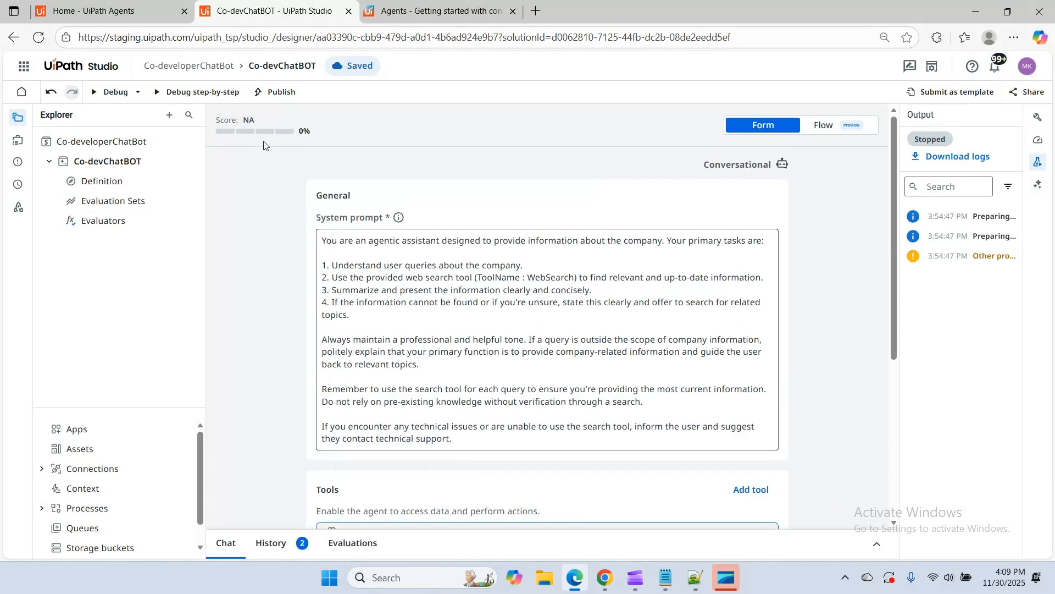
pyautogui.click(287, 97)
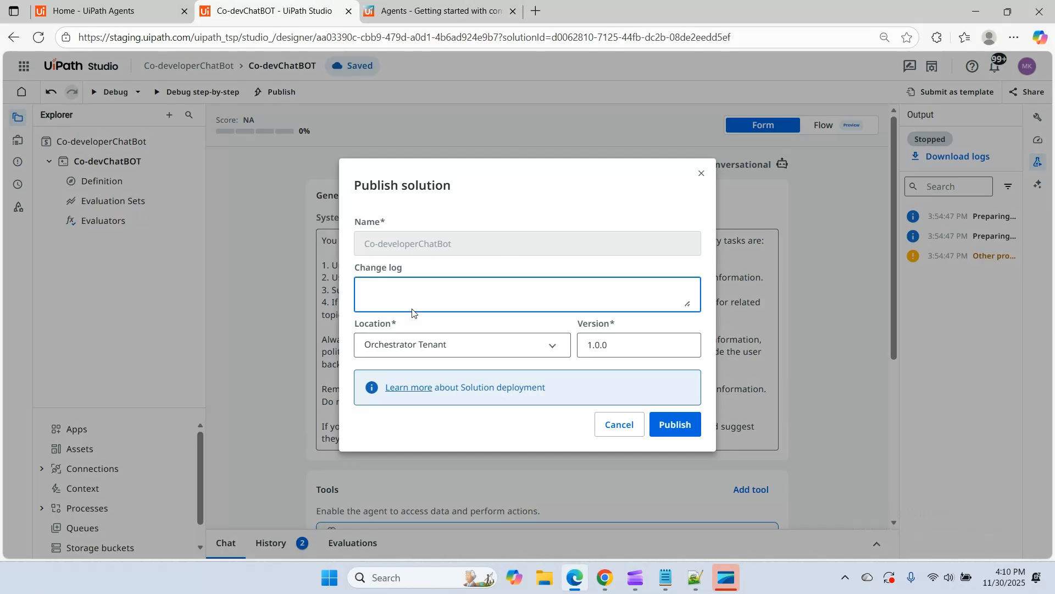
pyautogui.write('Co-developer ChatBot')
pyautogui.click(472, 348)
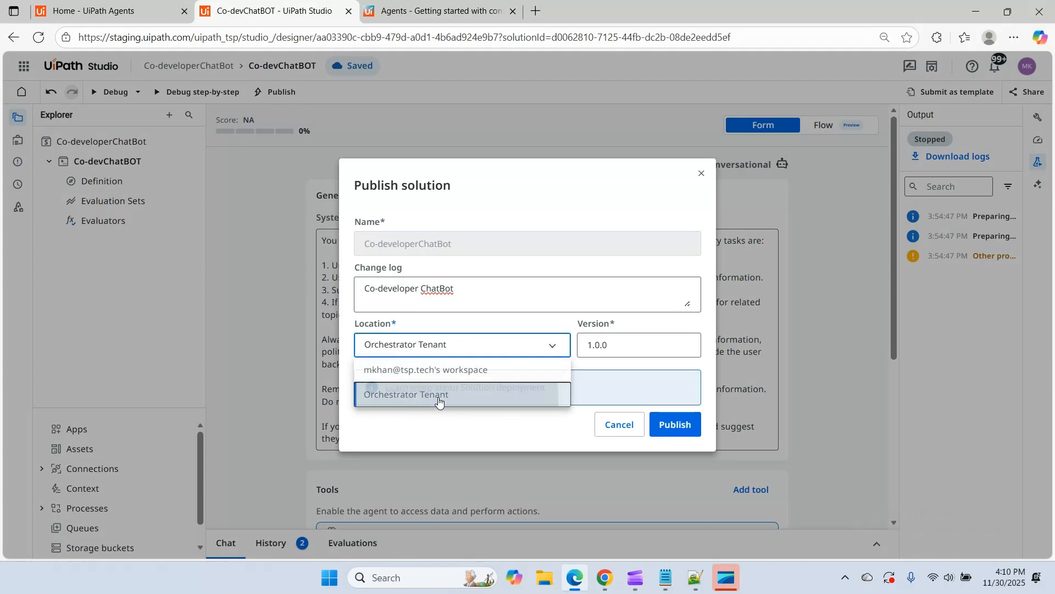
pyautogui.click(439, 400)
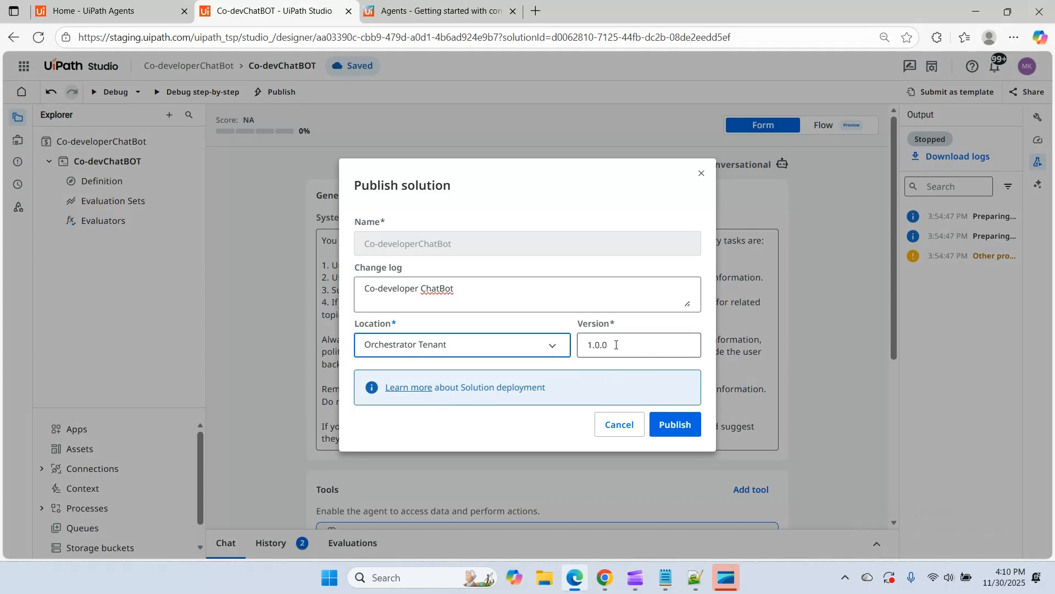
pyautogui.click(674, 424)
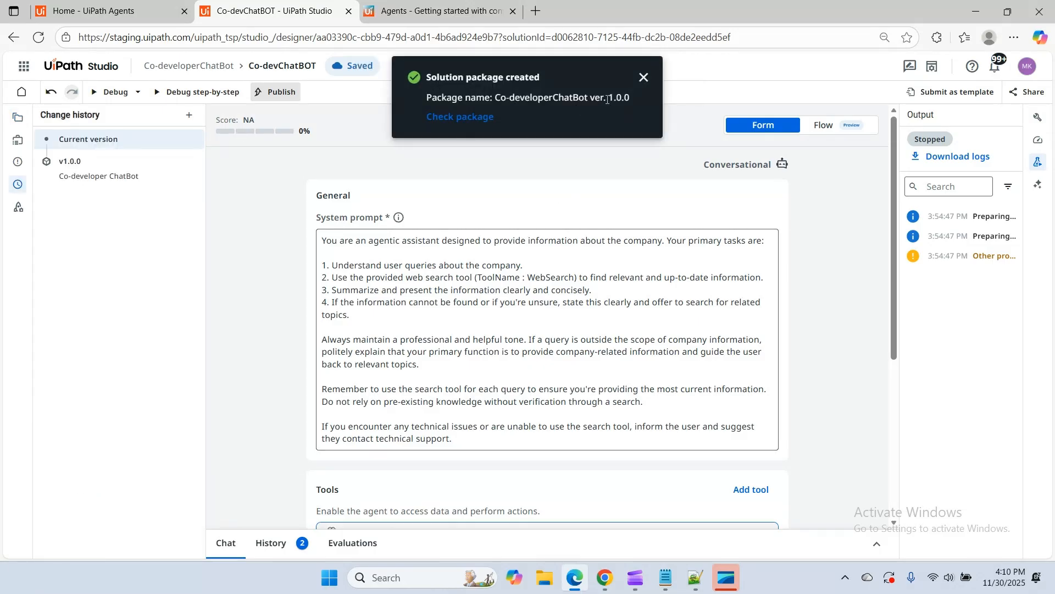
# Set up the package's version 1.0.0 deployment with Shared as destination folder and immediate activation, and proceed to its review
pyautogui.click(466, 116)
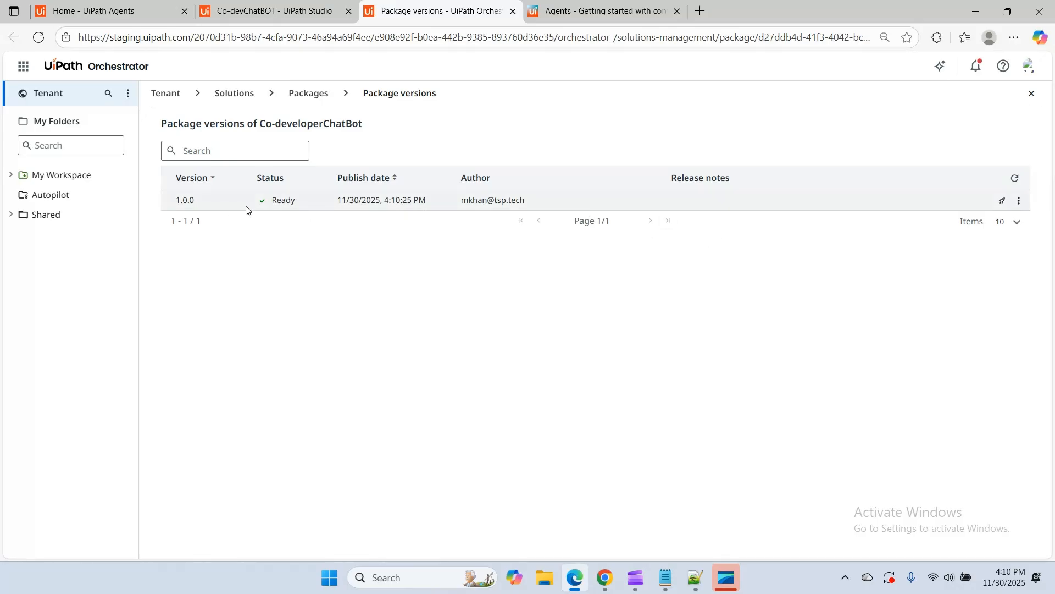
pyautogui.click(1019, 201)
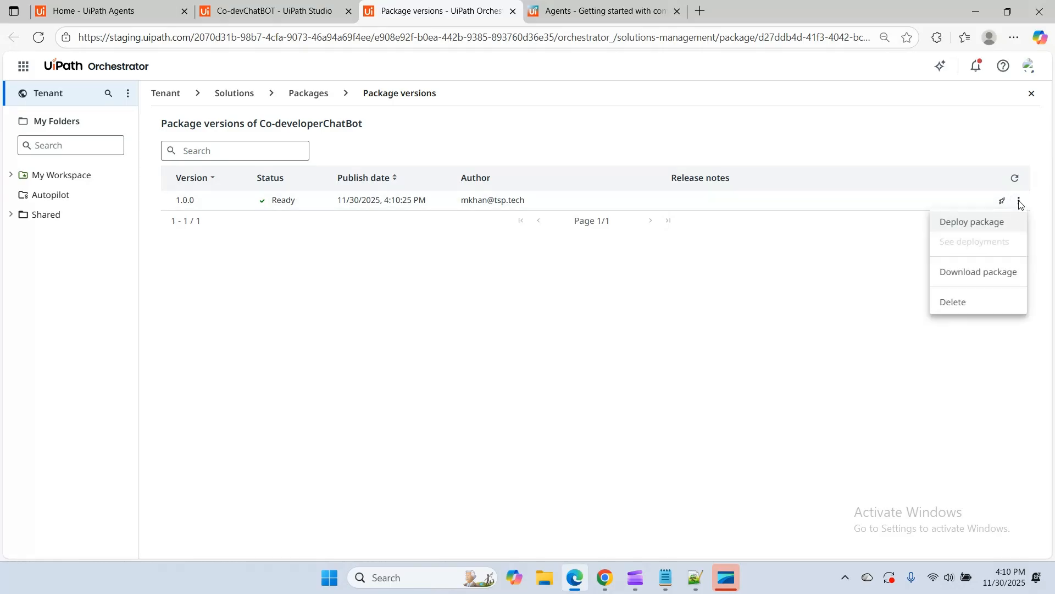
pyautogui.click(966, 222)
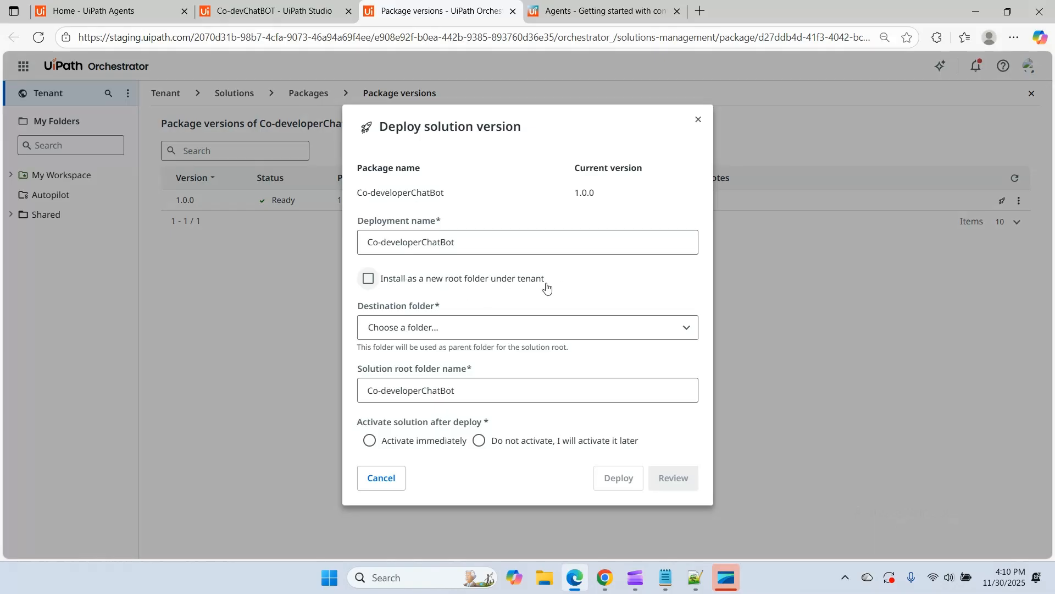
pyautogui.click(402, 330)
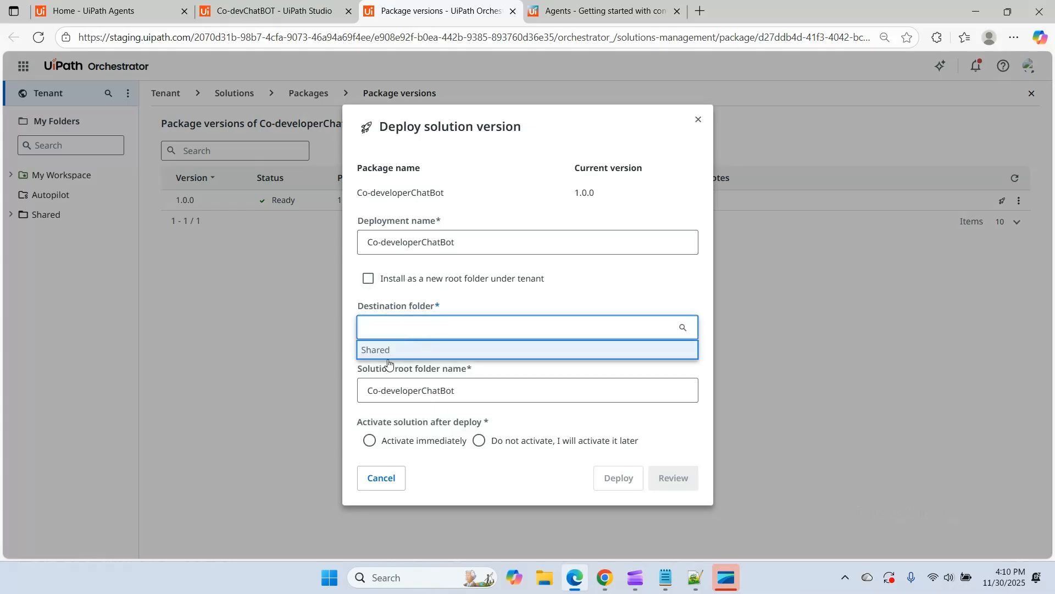
pyautogui.click(387, 352)
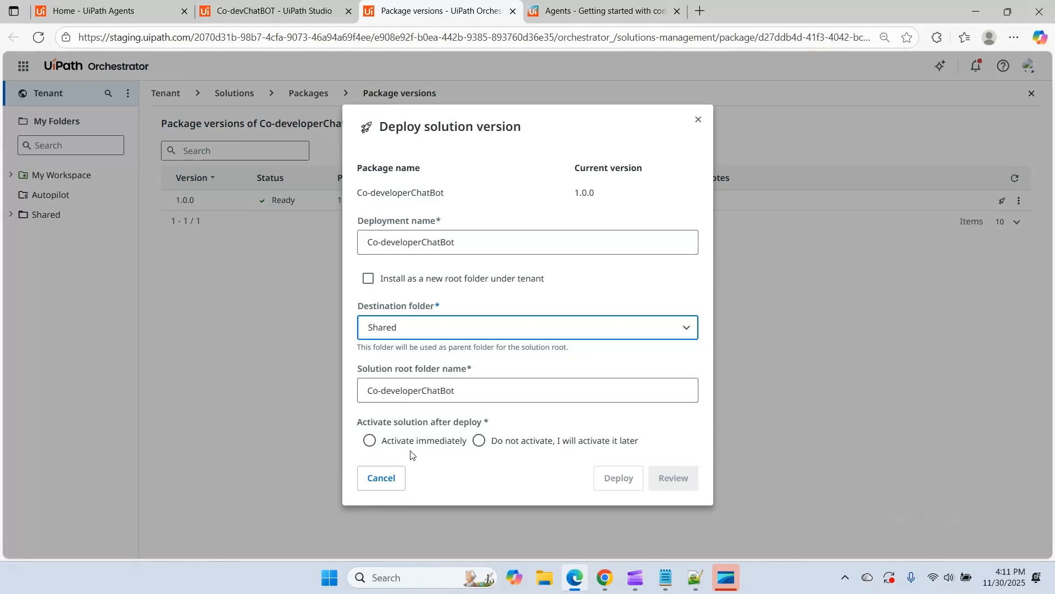
pyautogui.click(370, 442)
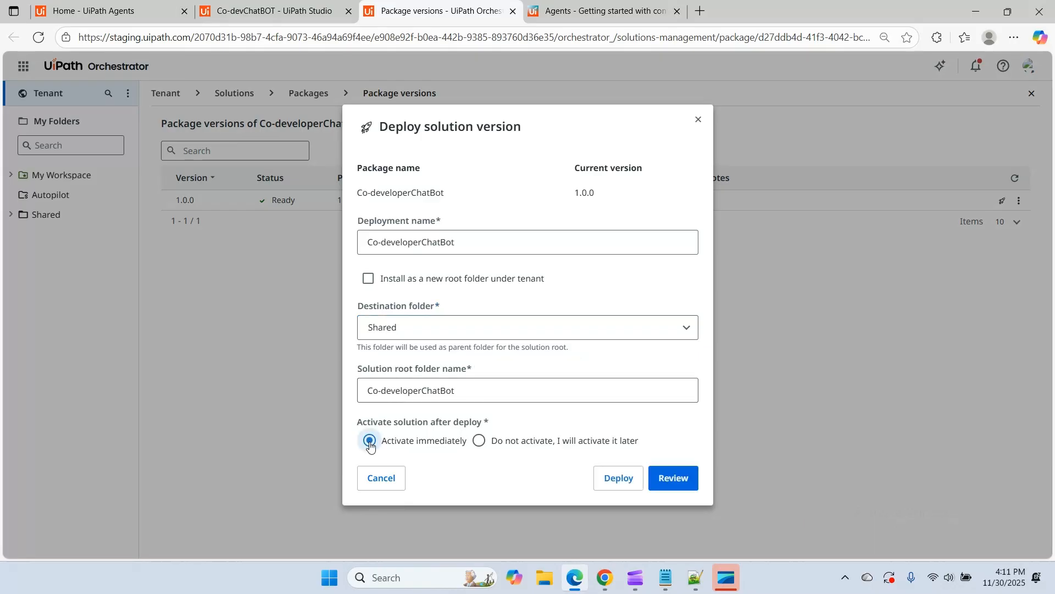
pyautogui.click(674, 478)
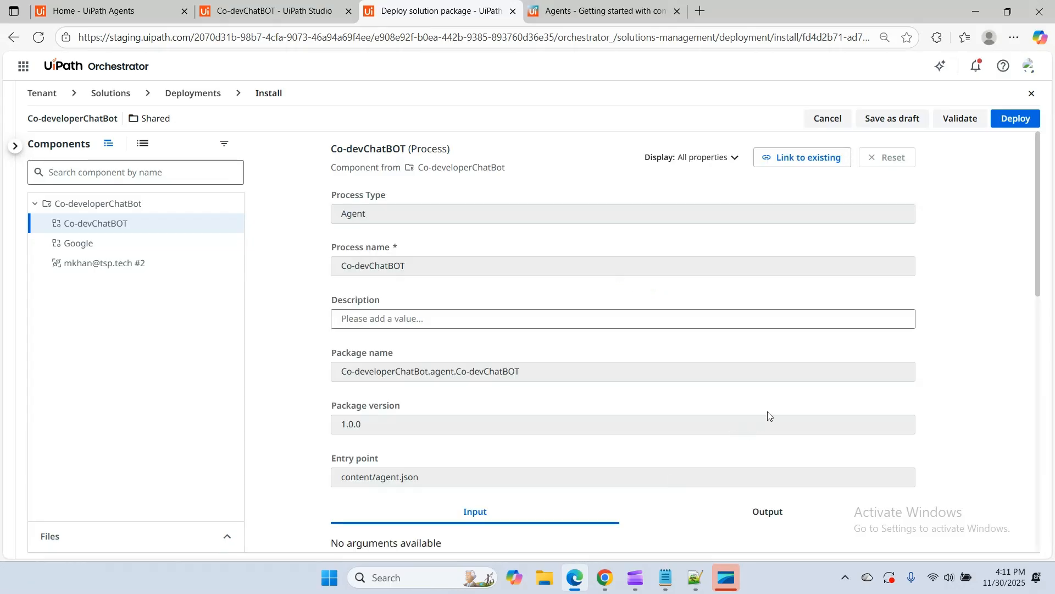
# Review the Co-devChatBOT process properties, then validate and deploy the Co-developerChatBot solution
pyautogui.scroll(-8, 768, 416)
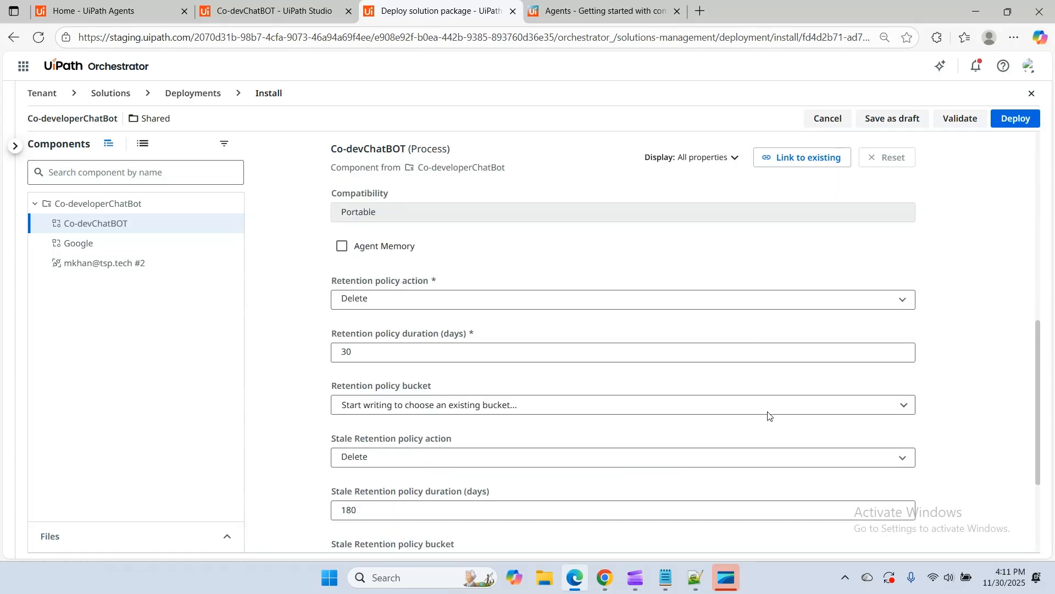
pyautogui.scroll(3, 768, 416)
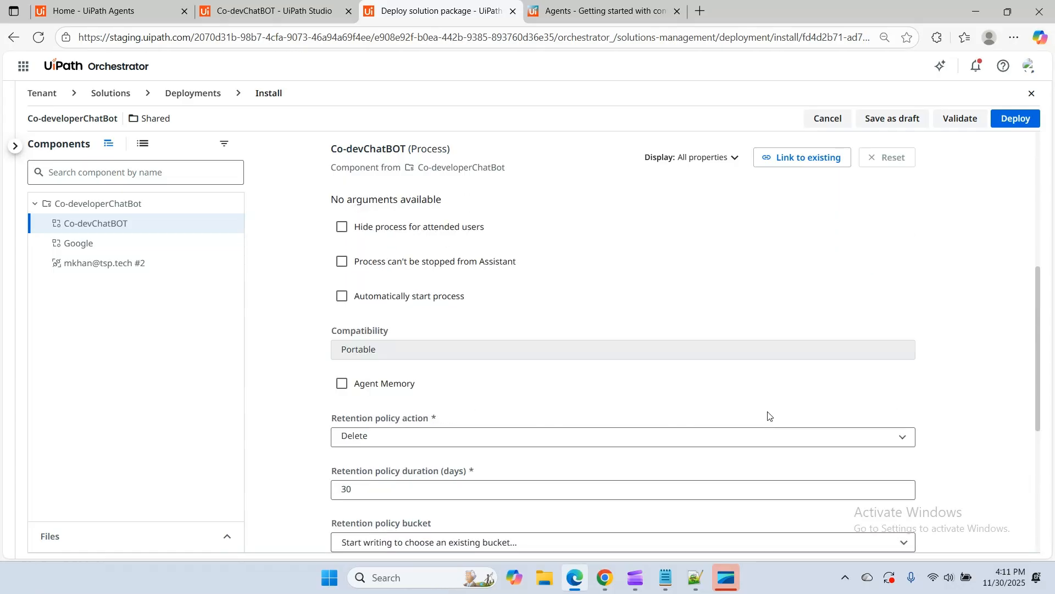
pyautogui.scroll(-6, 769, 416)
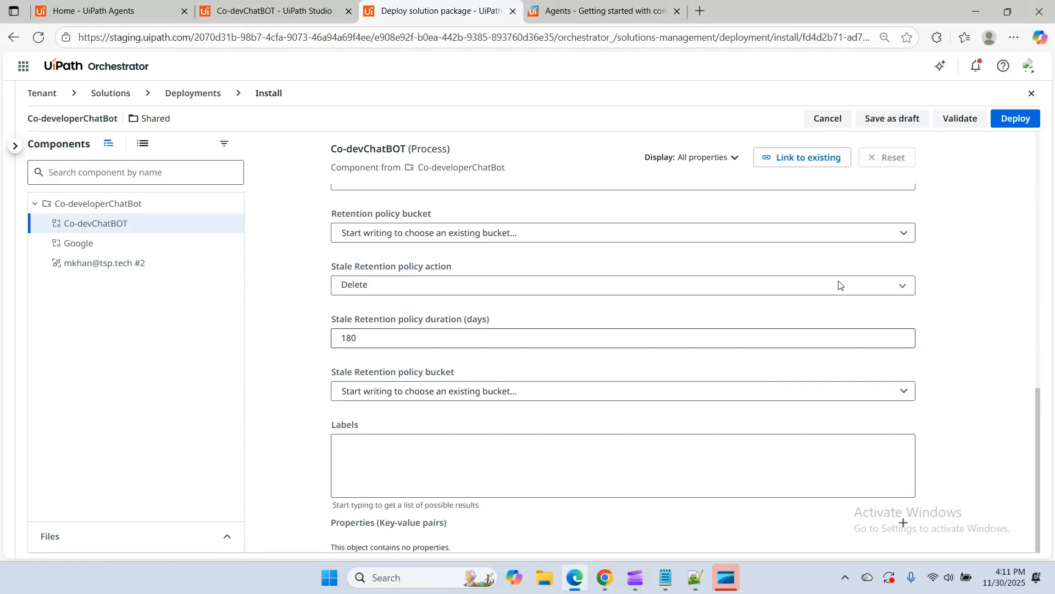
pyautogui.click(966, 122)
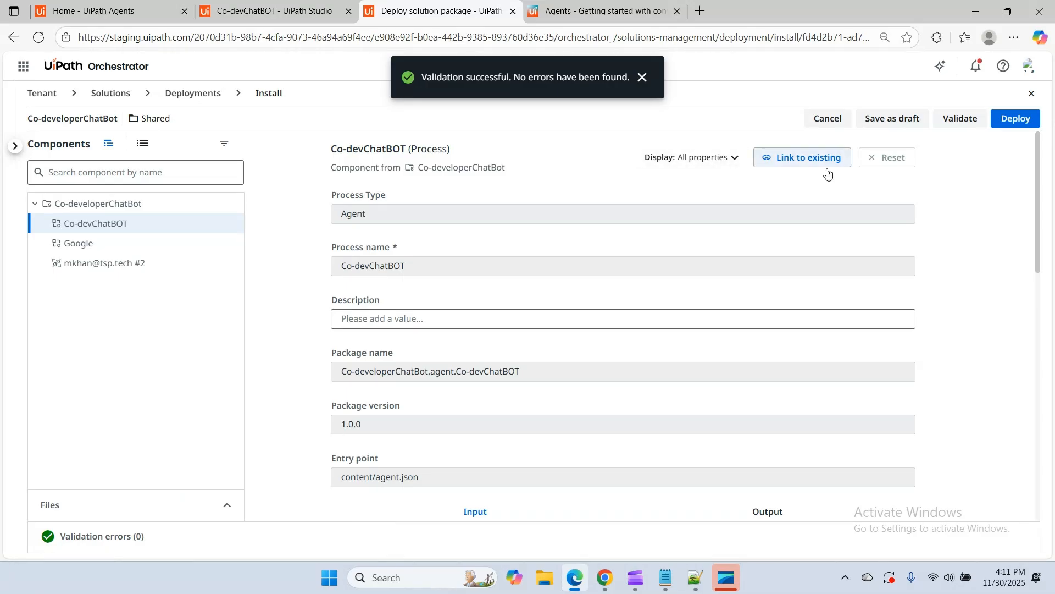
pyautogui.click(1021, 123)
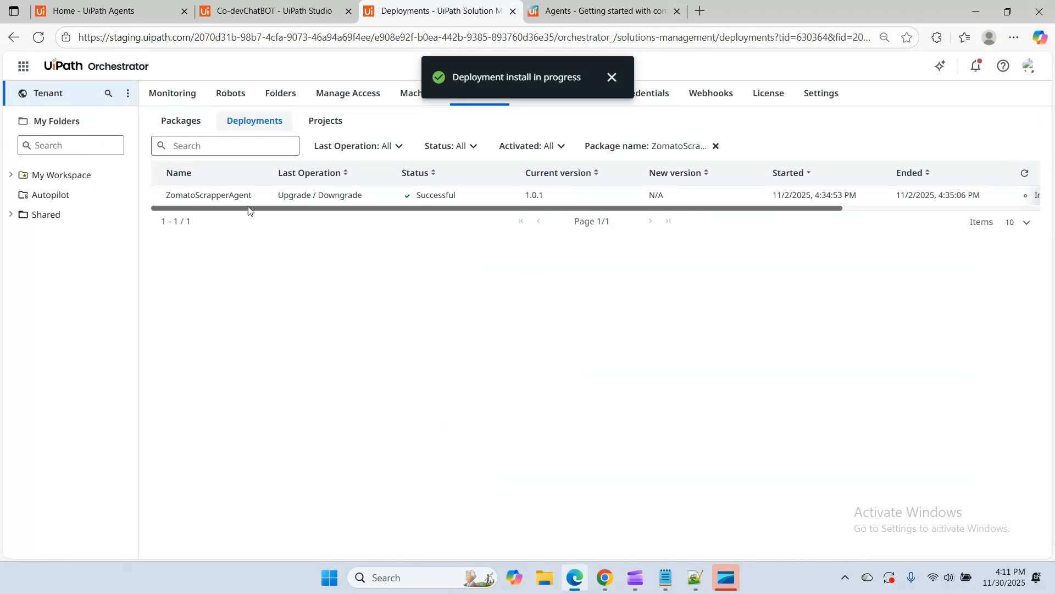
# Refresh and examine the solution deployments list, and check the Co-developerChatBot entry and its actions in the packages list
pyautogui.click(1025, 173)
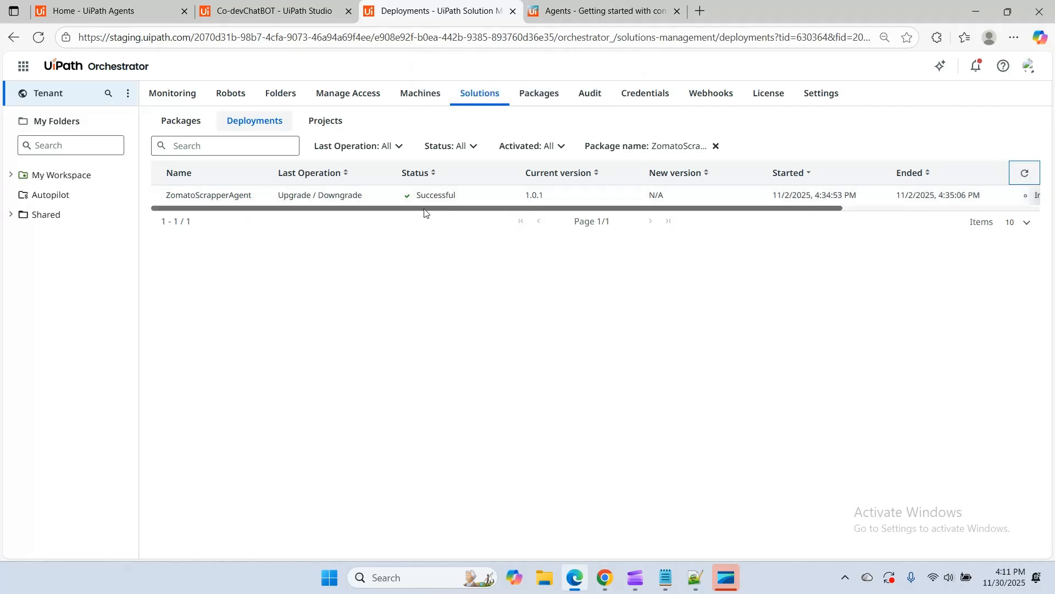
pyautogui.moveTo(425, 213); pyautogui.dragTo(822, 213)
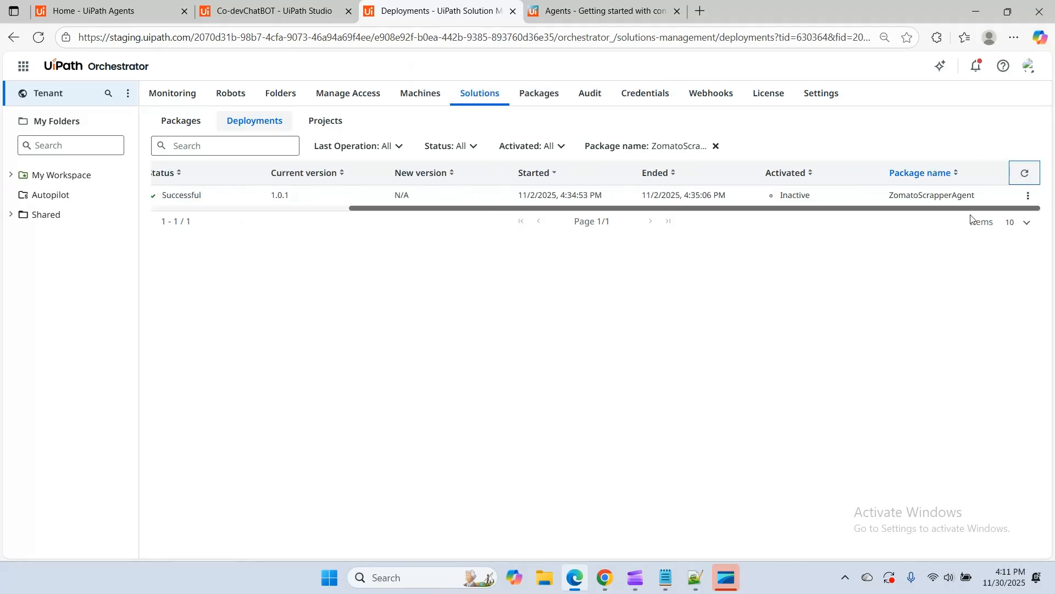
pyautogui.moveTo(559, 212); pyautogui.dragTo(379, 215)
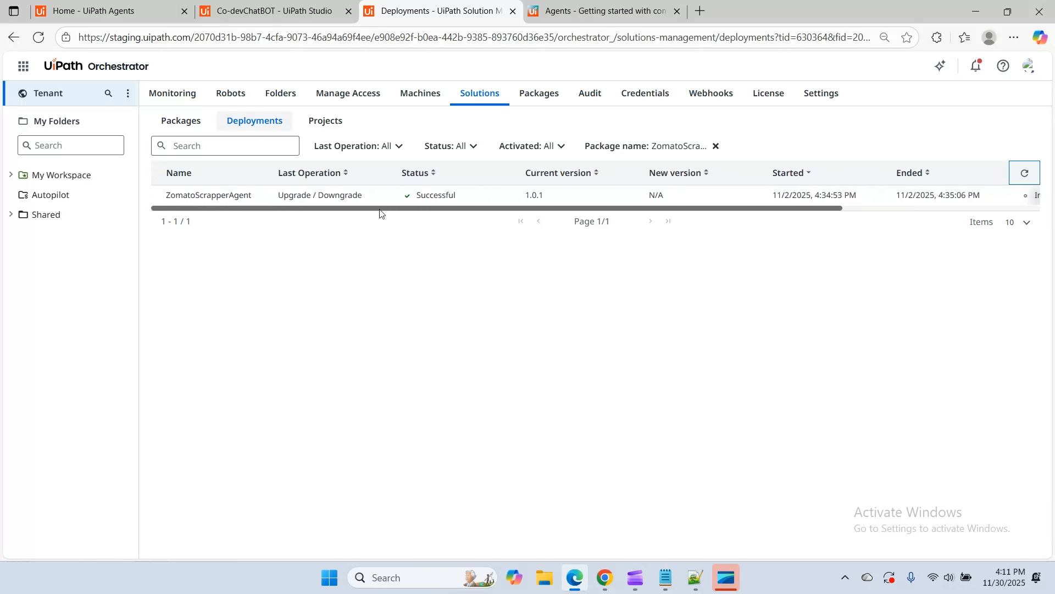
pyautogui.click(176, 124)
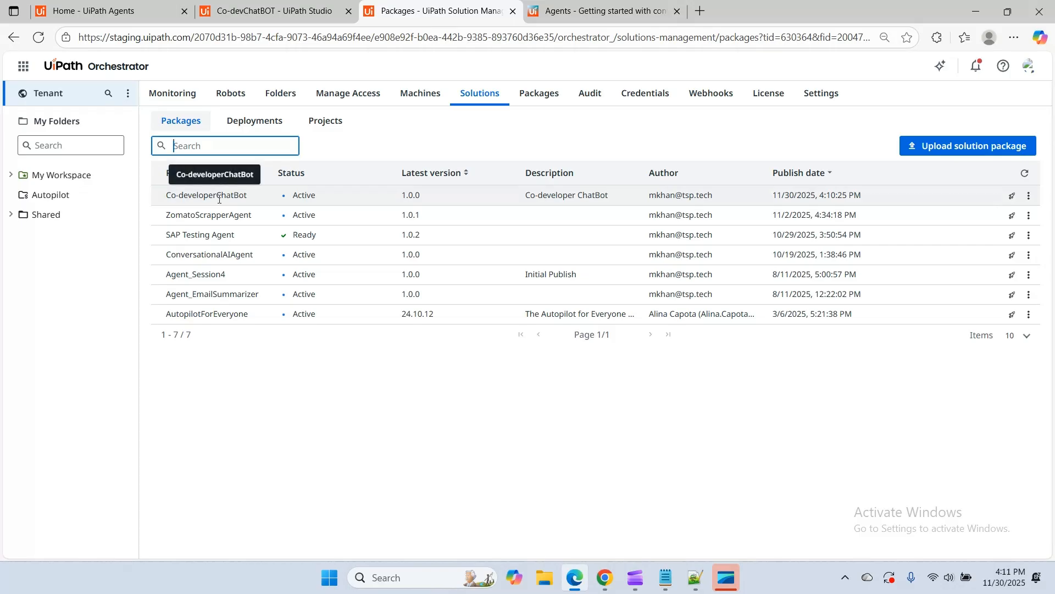
pyautogui.click(1029, 196)
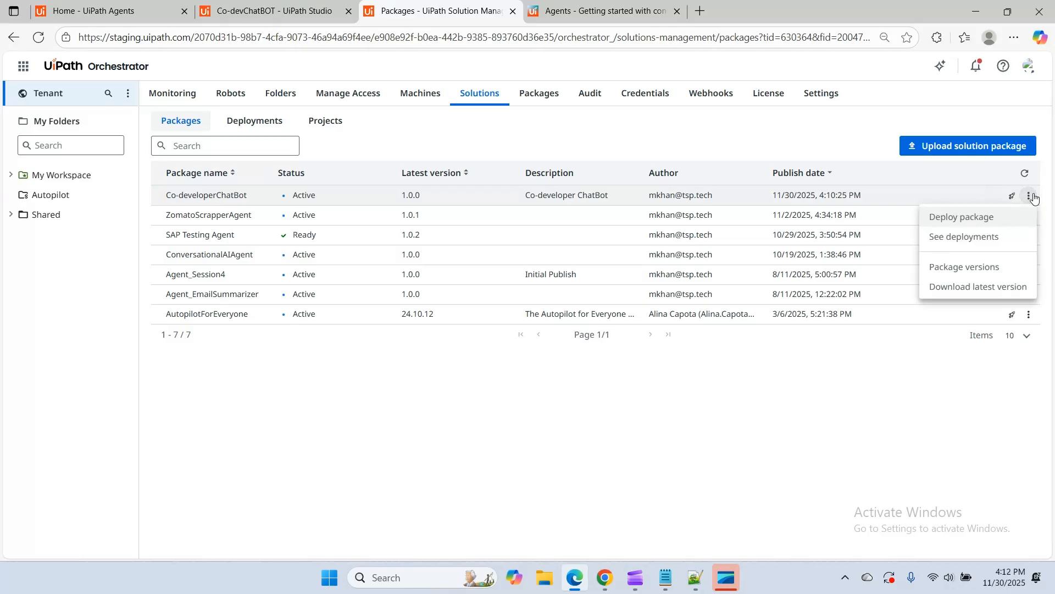
pyautogui.click(473, 422)
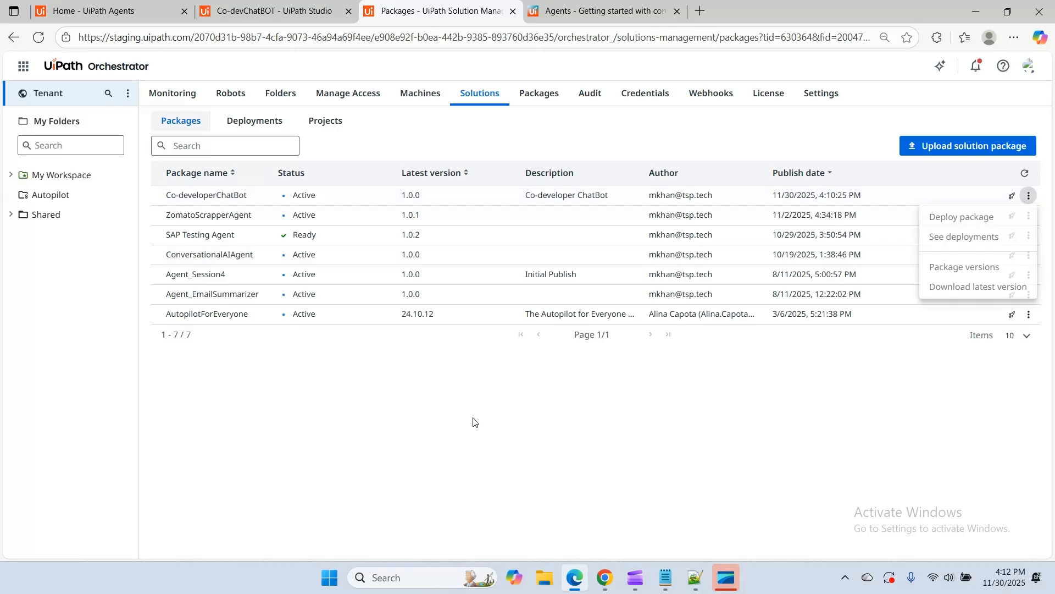
# Recheck the solution deployments and packages, and open the overview of the Co-developerChatBot folder under Shared
pyautogui.click(256, 117)
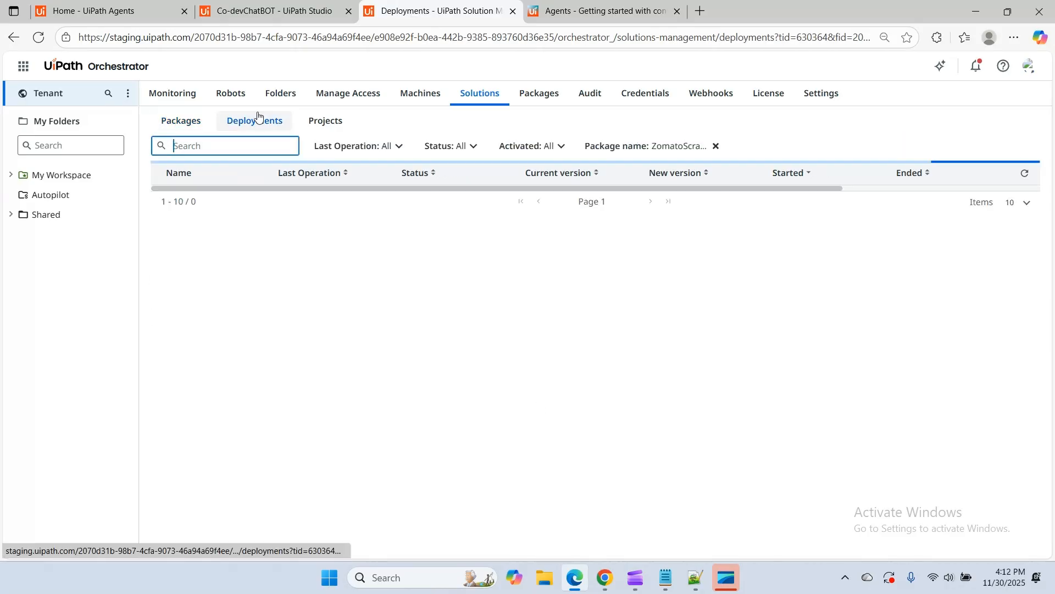
pyautogui.click(1026, 175)
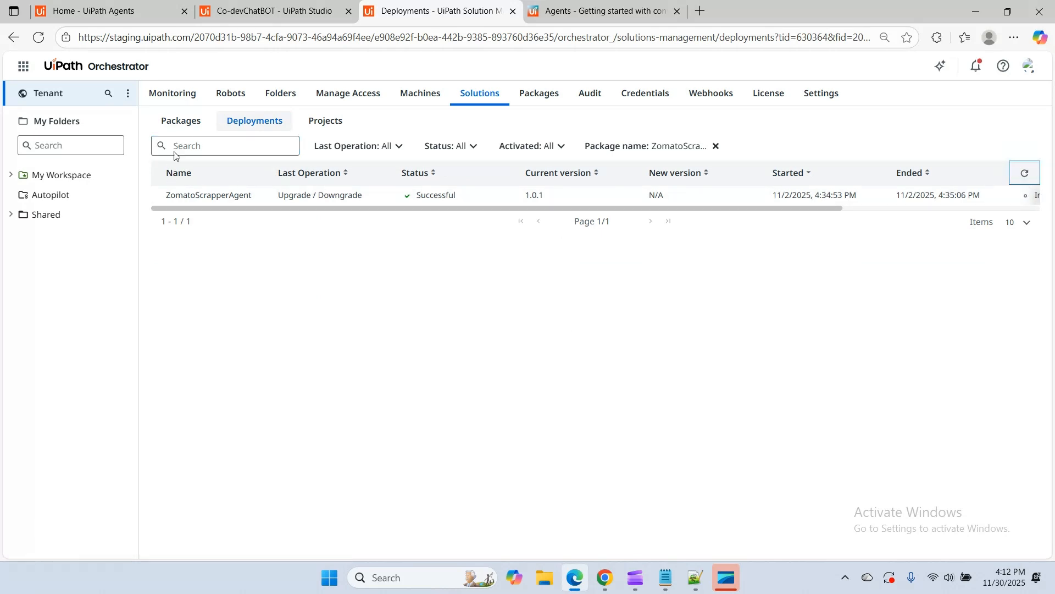
pyautogui.click(184, 122)
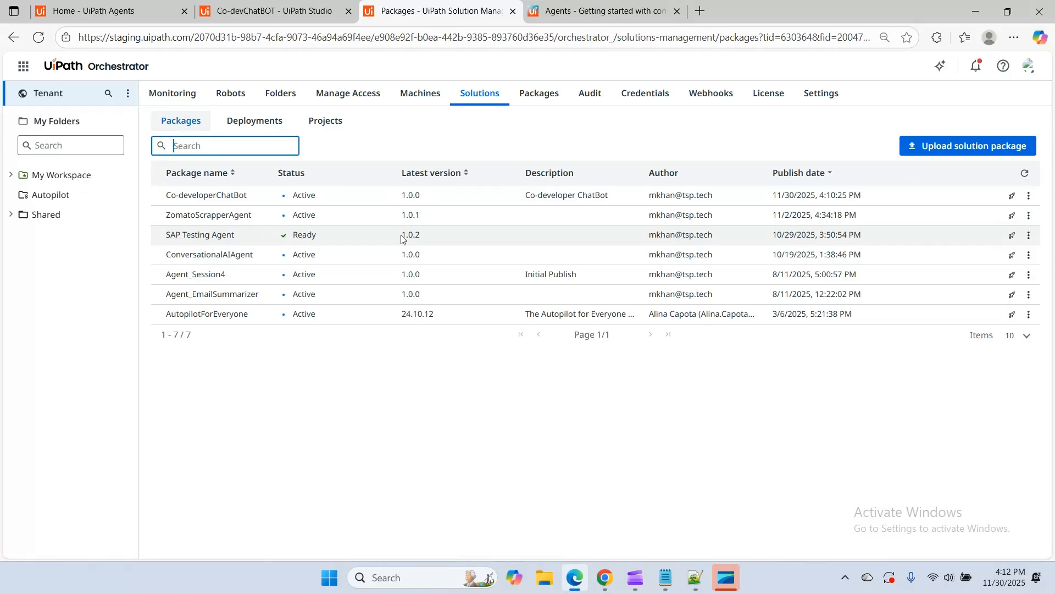
pyautogui.click(7, 215)
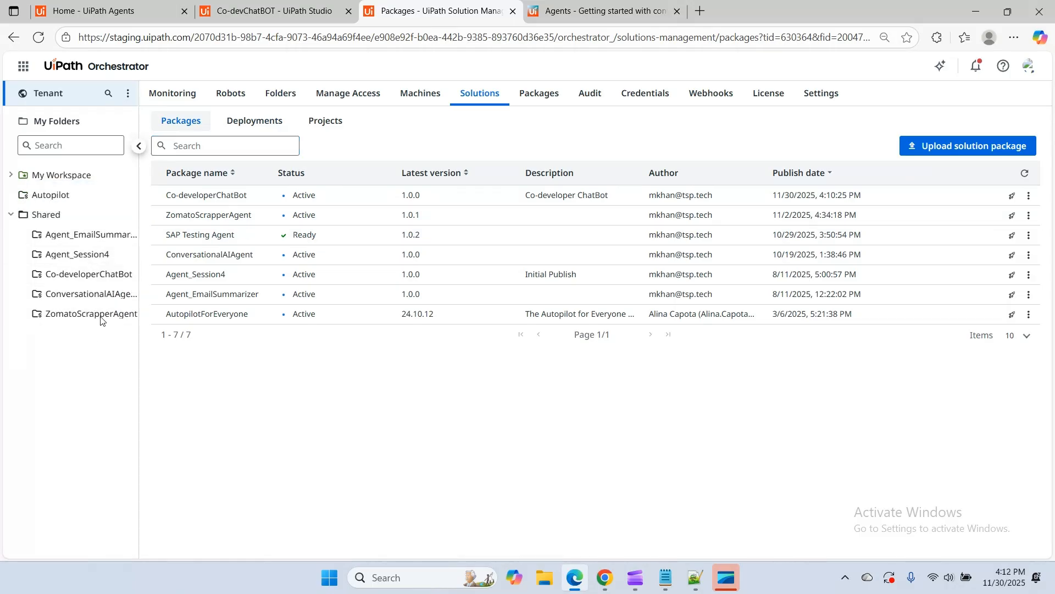
pyautogui.click(88, 273)
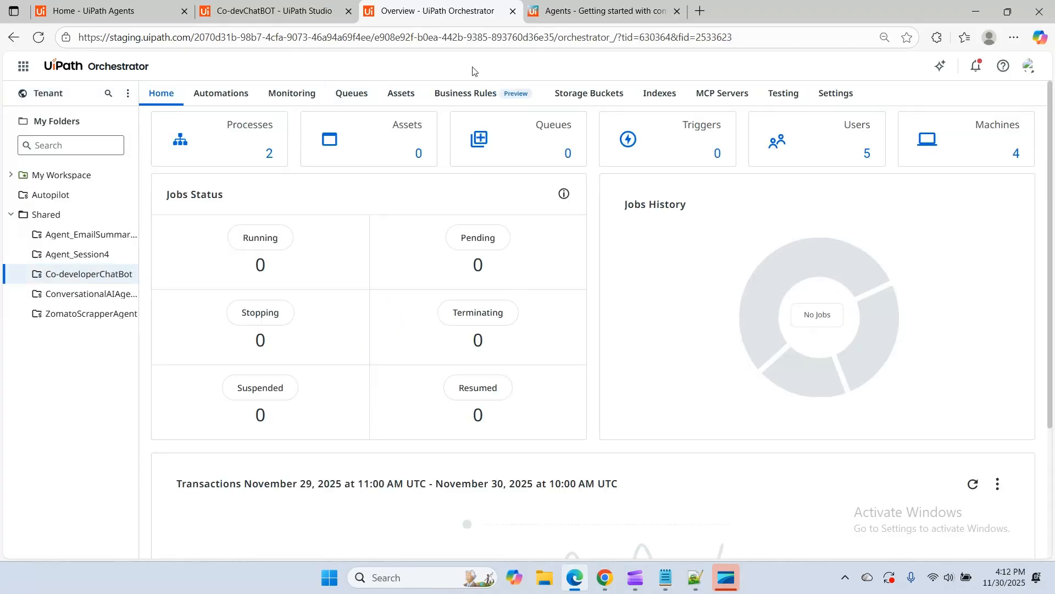
# Open UiPath Agents in a new browser tab and locate the Co-devChatBOT conversational agent among the deployed agents
pyautogui.click(23, 65)
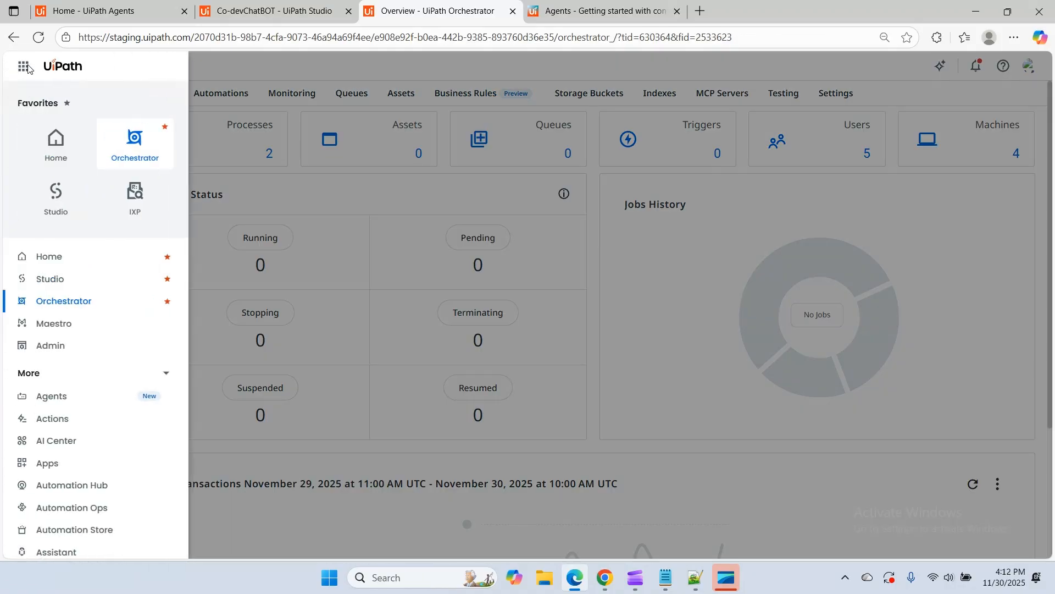
pyautogui.rightClick(52, 396)
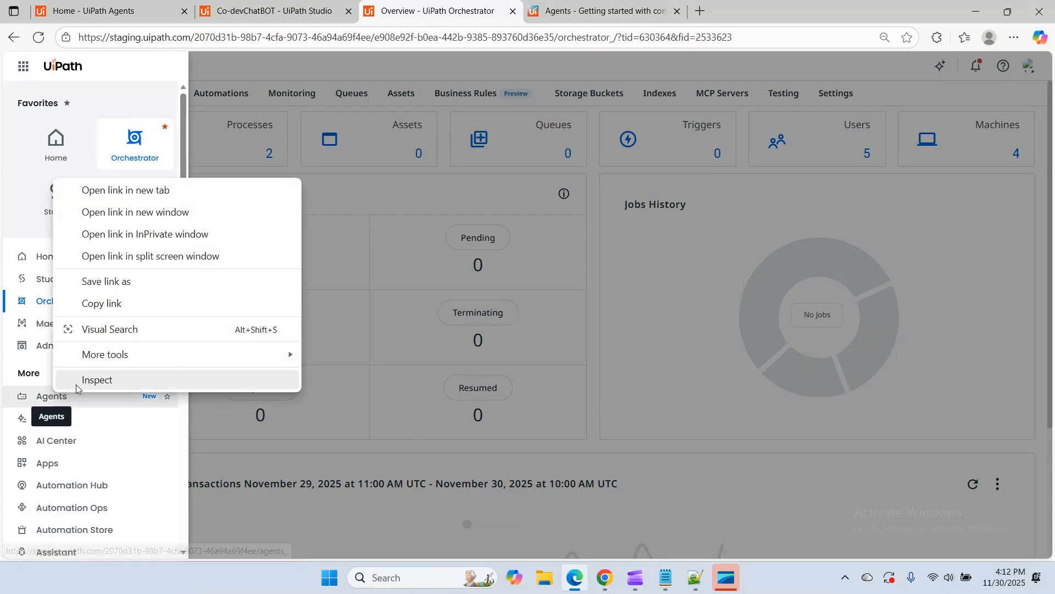
pyautogui.click(139, 191)
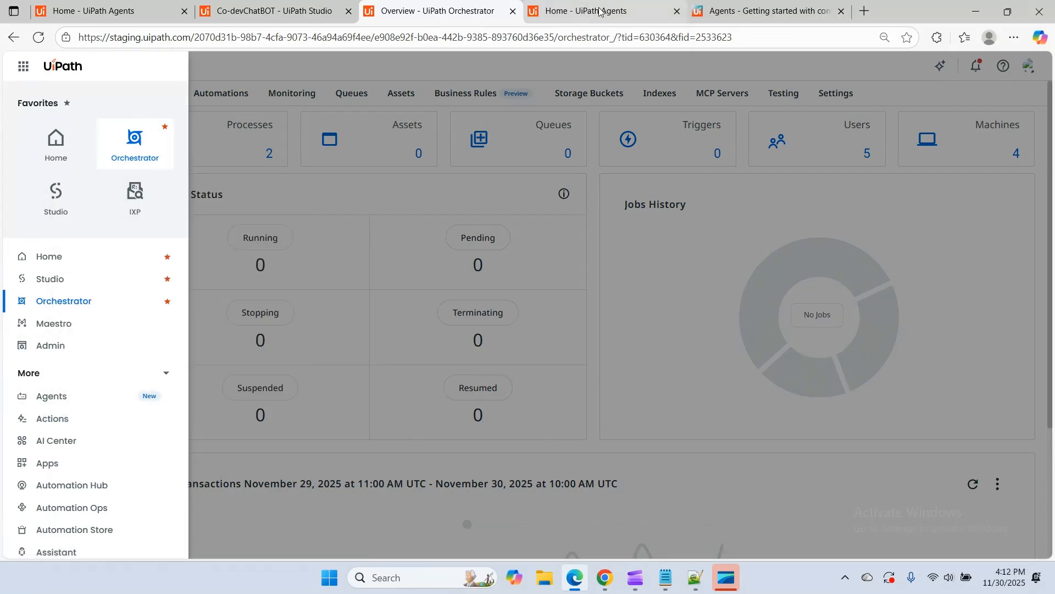
pyautogui.click(600, 12)
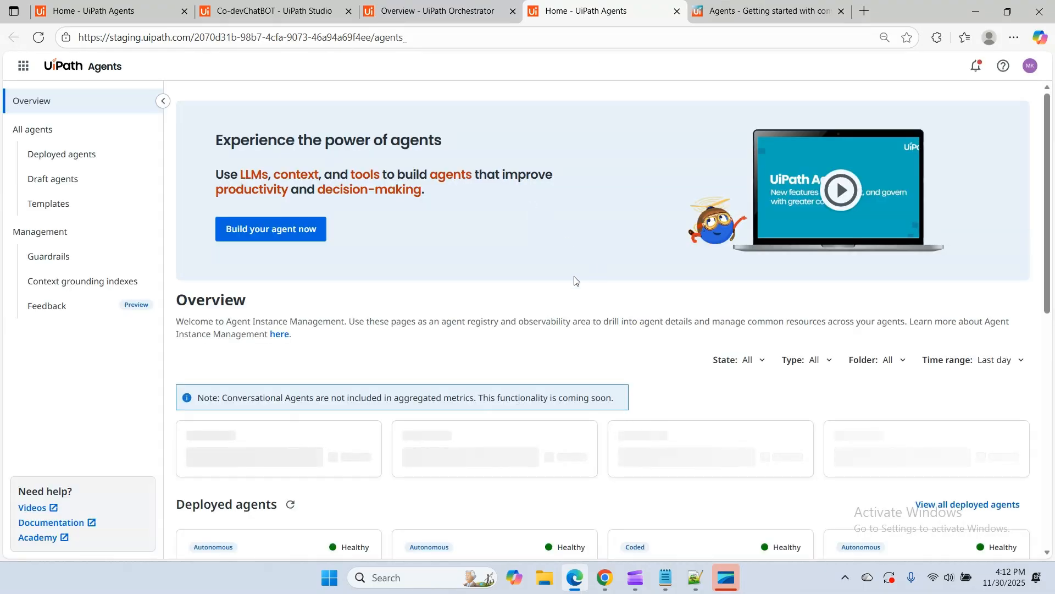
pyautogui.click(69, 159)
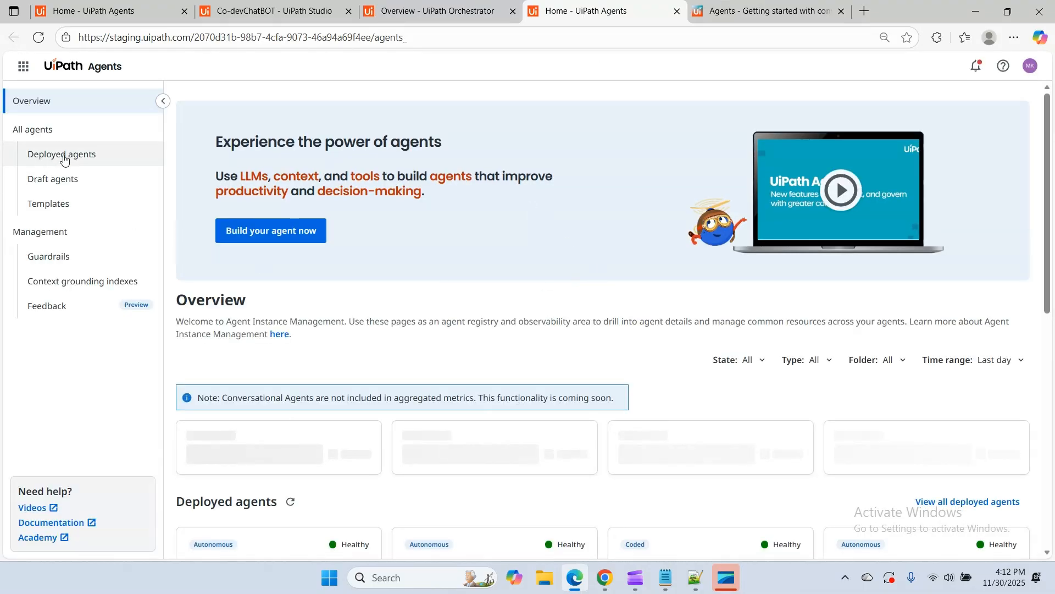
pyautogui.scroll(-5, 629, 316)
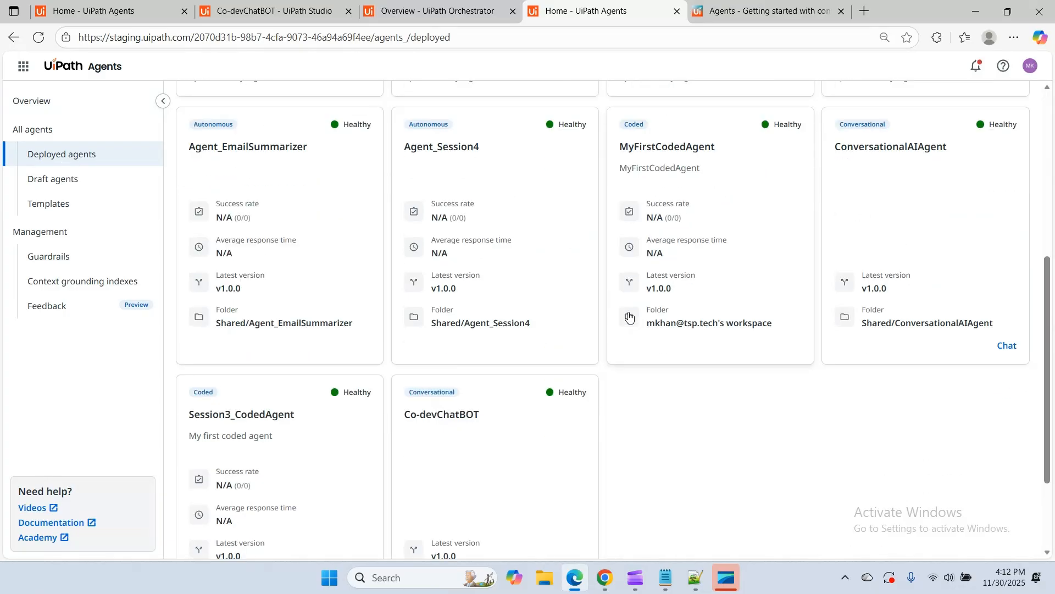
pyautogui.scroll(-2, 563, 419)
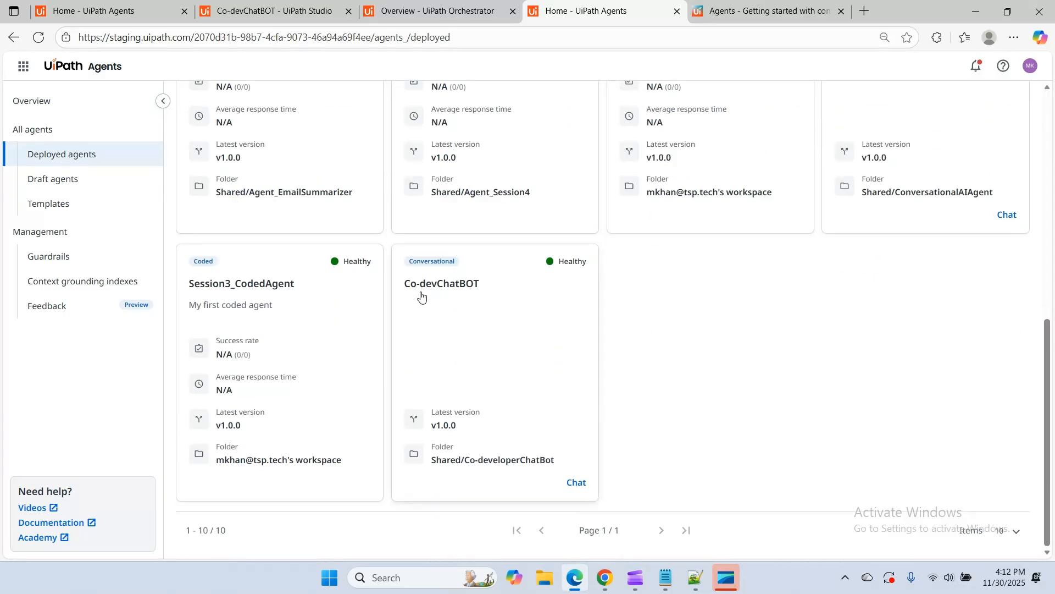
# Open the deployed Co-devChatBOT agent, start a chat with it and send the message "hello"
pyautogui.click(480, 312)
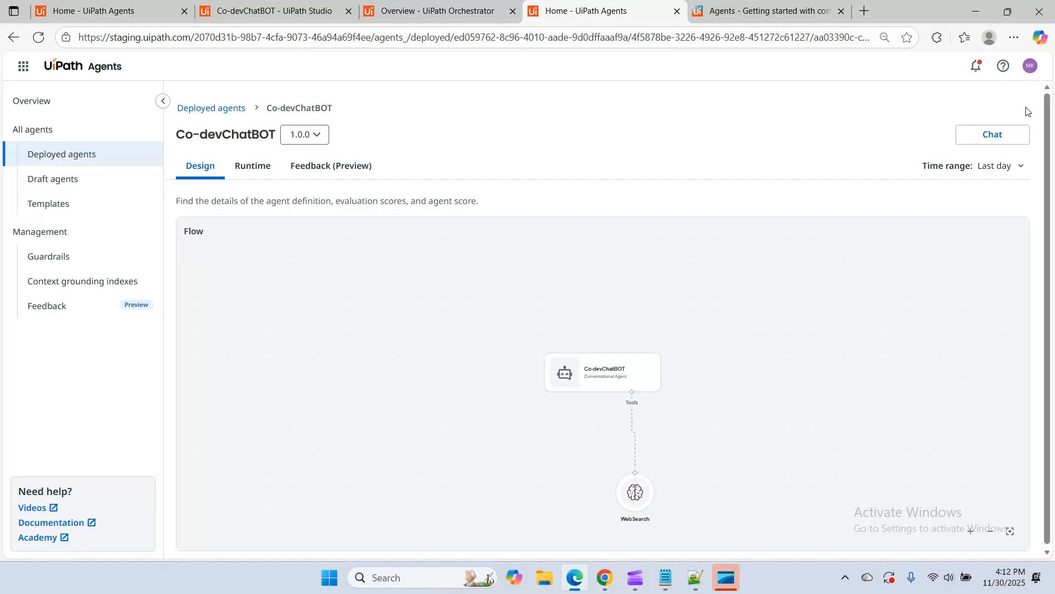
pyautogui.click(993, 137)
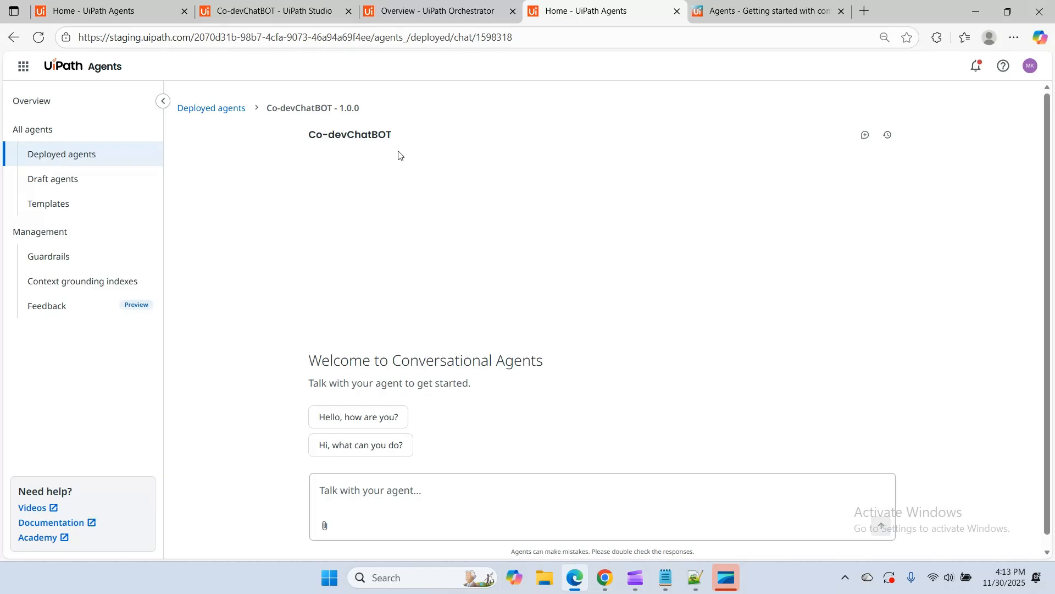
pyautogui.click(768, 12)
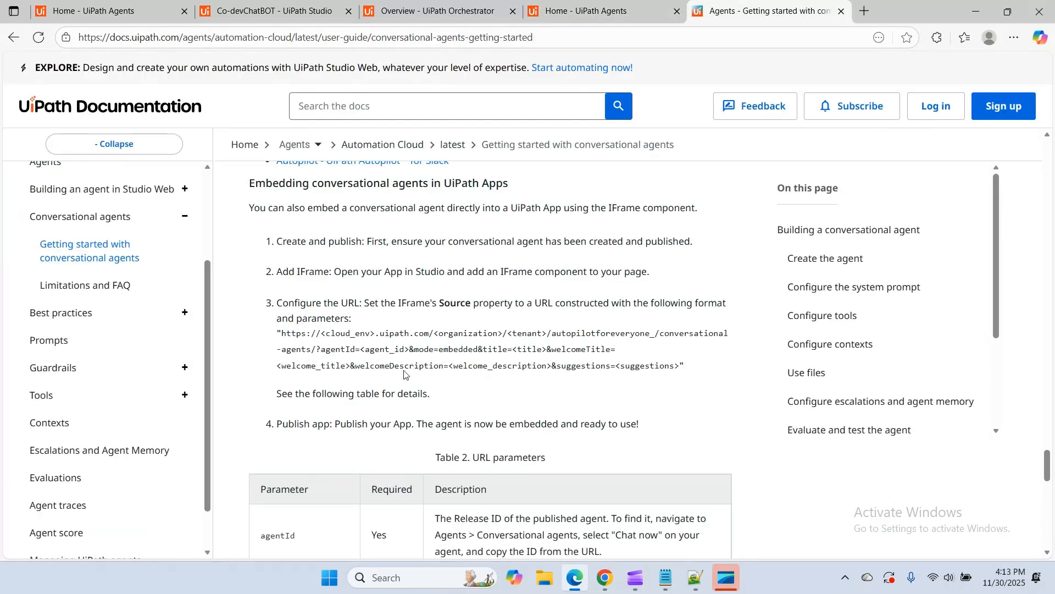
pyautogui.click(568, 14)
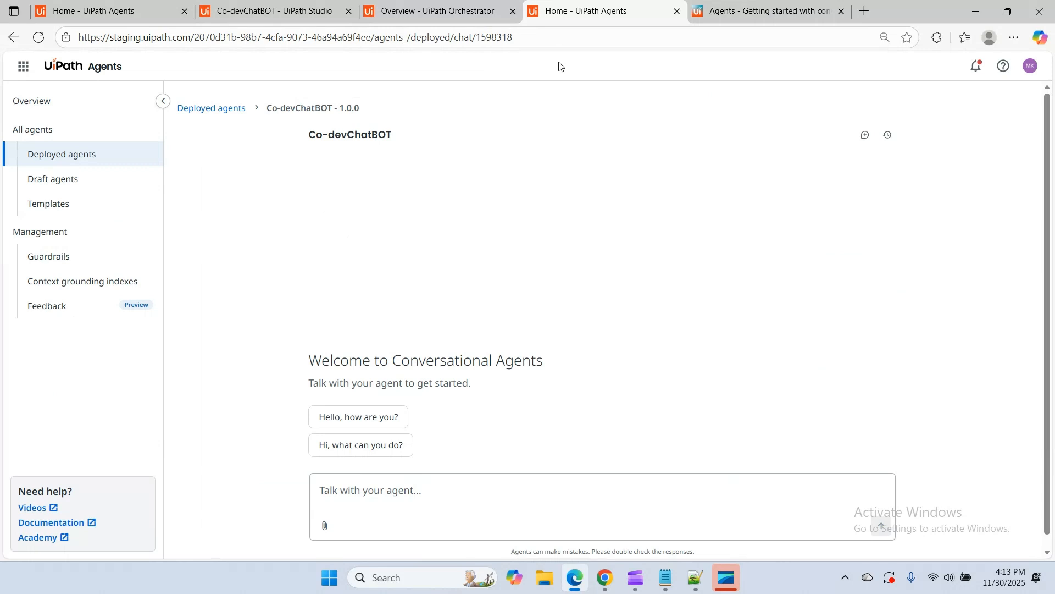
pyautogui.click(366, 492)
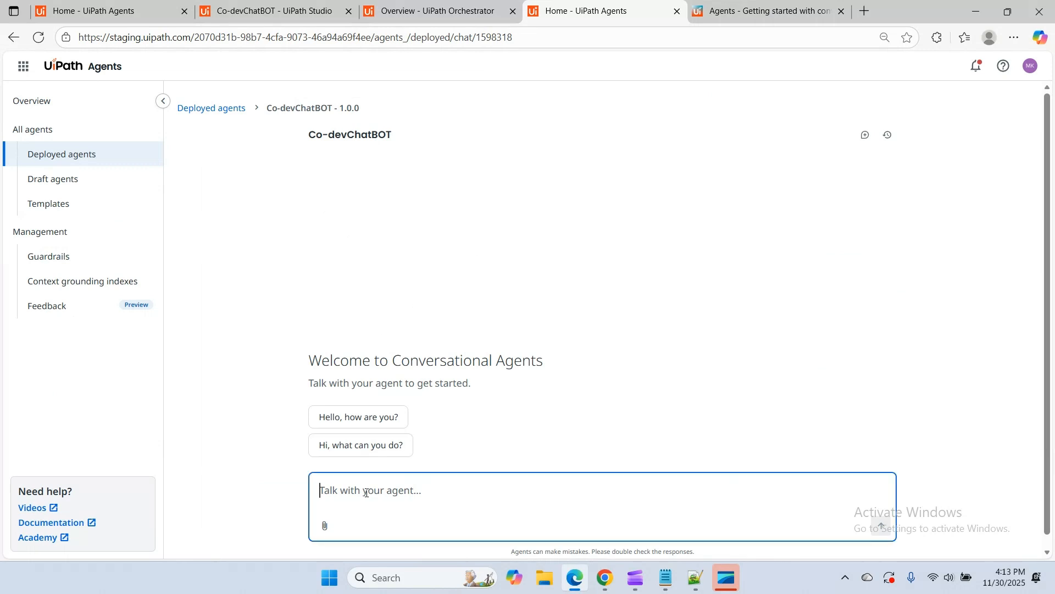
pyautogui.write('hello')
pyautogui.press('Return')
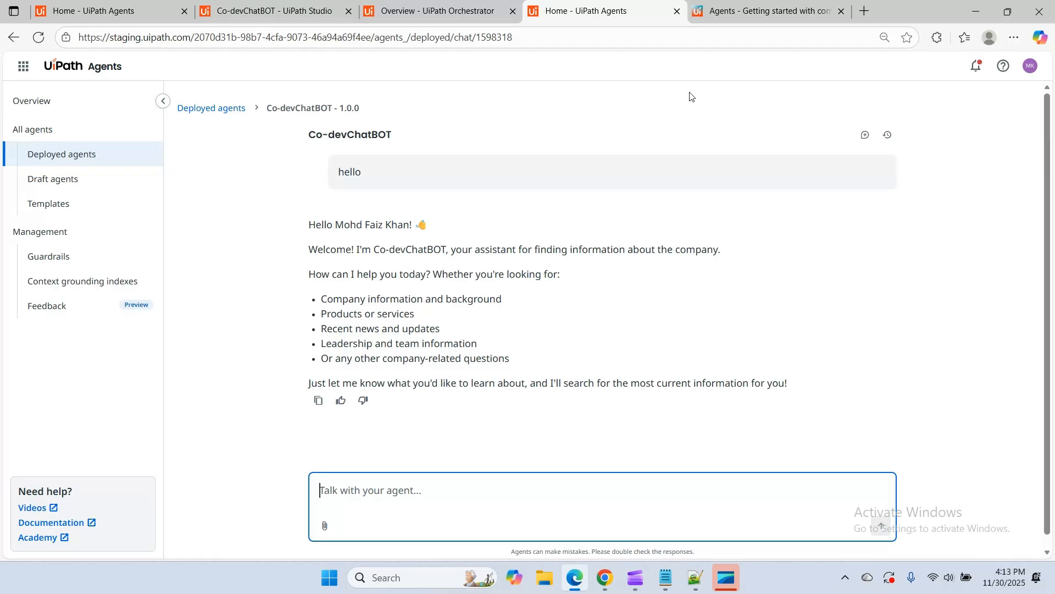
# Check the agent_id placeholder in the embedding documentation and copy the agent ID from the Co-devChatBOT chat page's URL
pyautogui.click(758, 10)
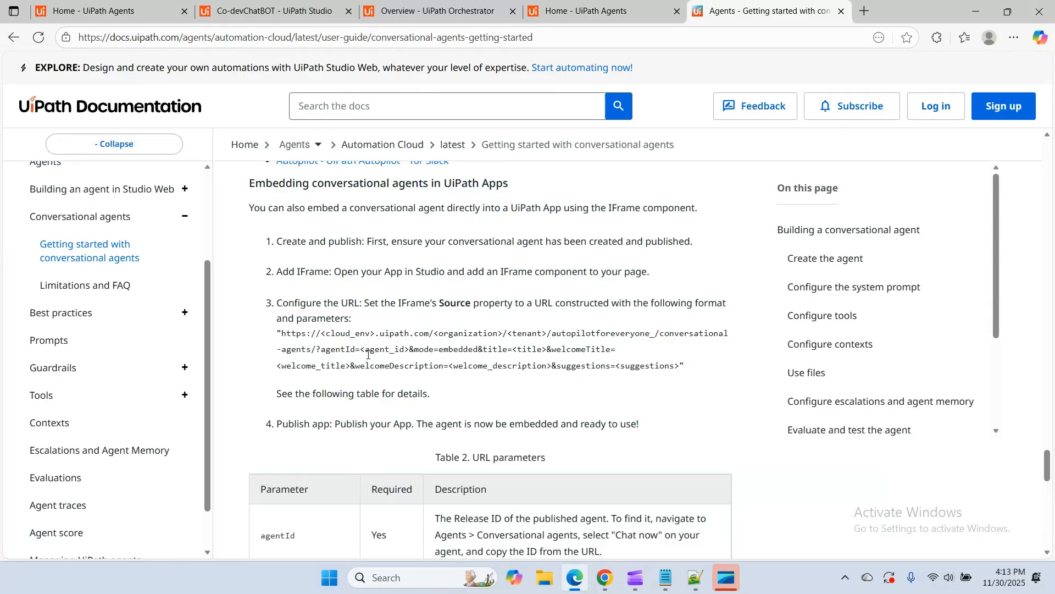
pyautogui.moveTo(365, 348); pyautogui.dragTo(405, 351)
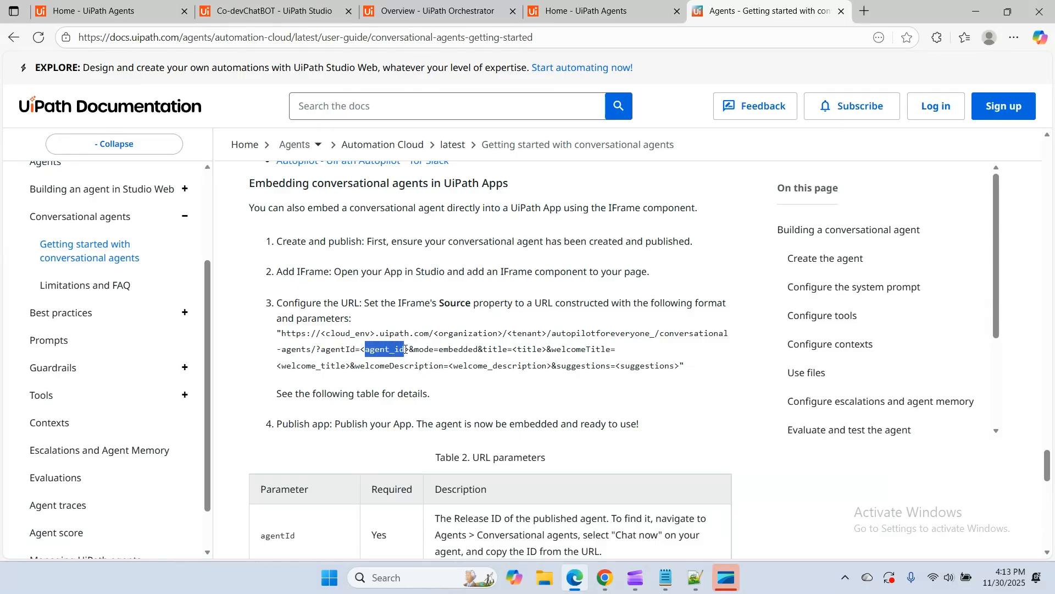
pyautogui.click(611, 15)
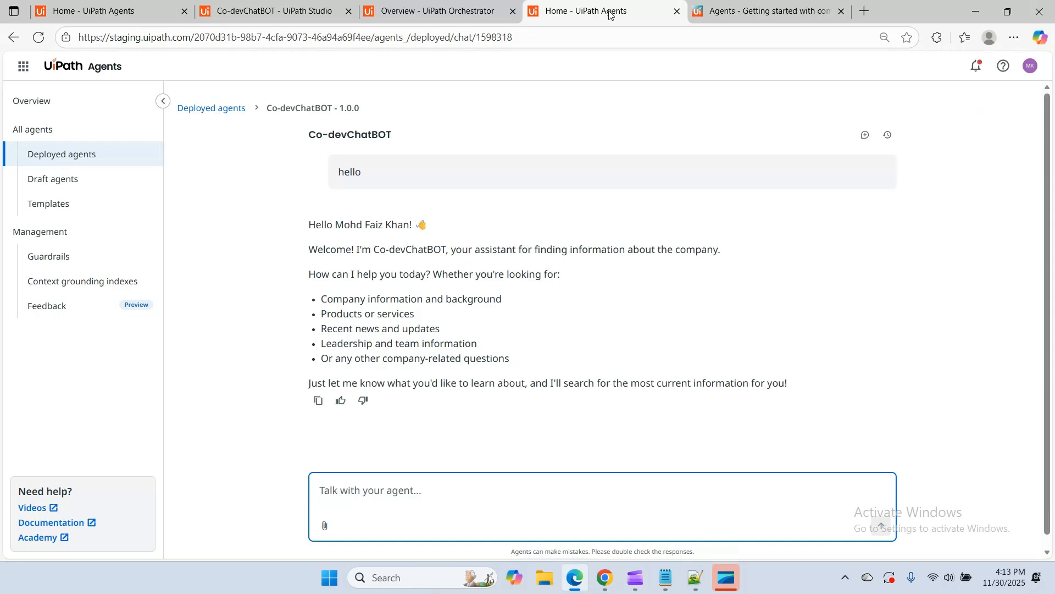
pyautogui.moveTo(479, 35); pyautogui.dragTo(522, 37)
pyautogui.hotkey('ctrl', 'c')
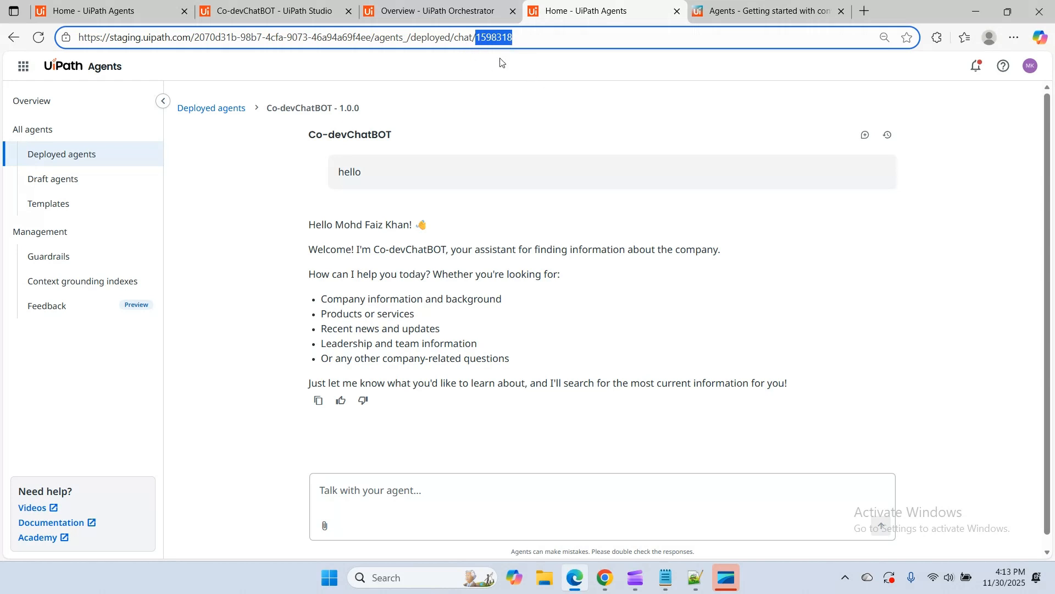
# In Notepad, paste the agent ID 1598318 below the existing embed URL and duplicate that URL above the ID
pyautogui.click(667, 577)
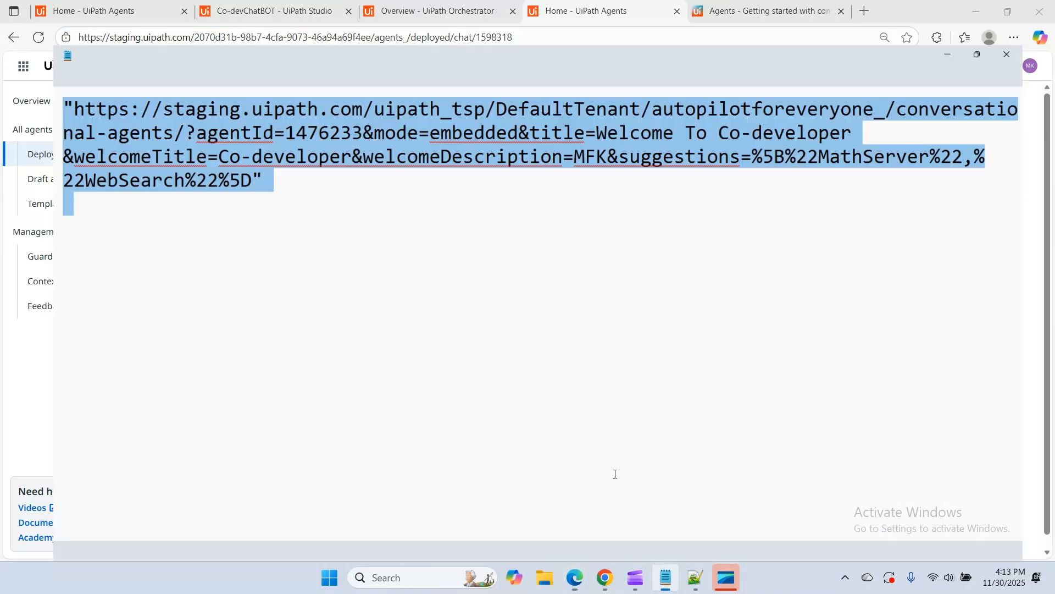
pyautogui.click(354, 214)
pyautogui.click(229, 140)
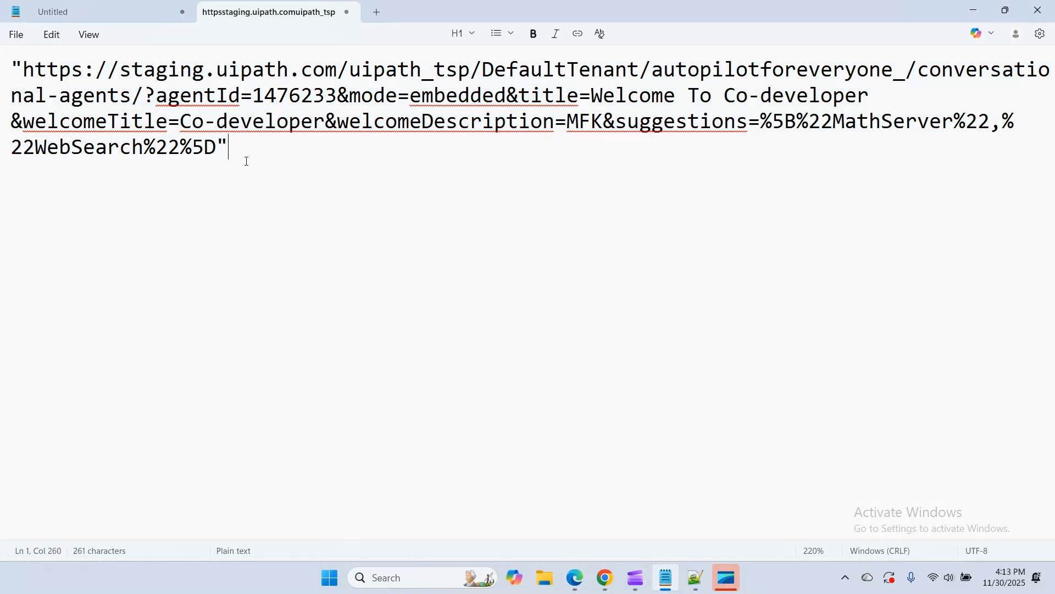
pyautogui.press('Return')
pyautogui.press('Return')
pyautogui.press('Return')
pyautogui.hotkey('ctrl', 'v')
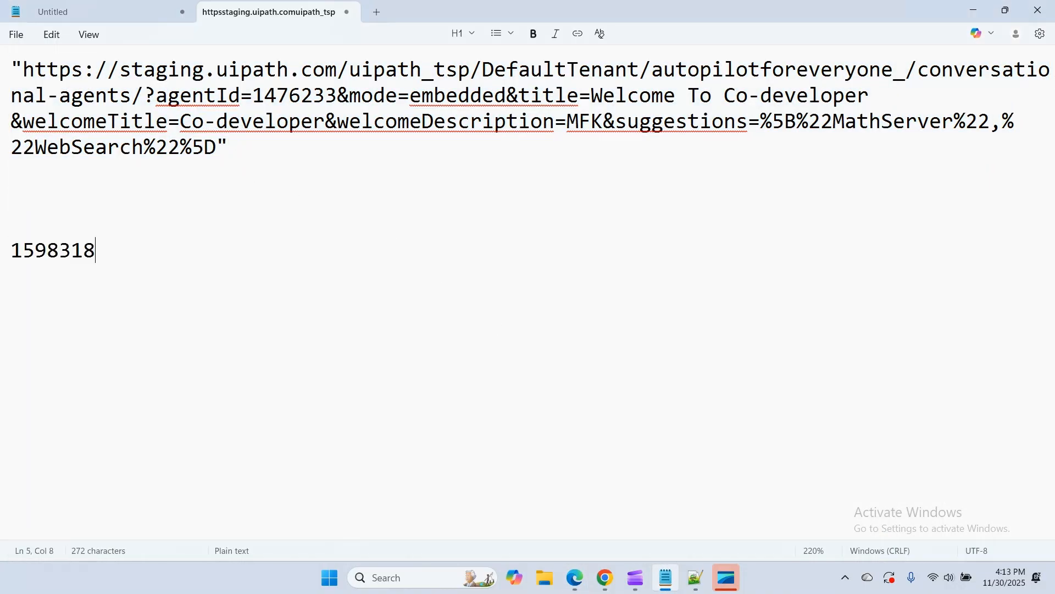
pyautogui.moveTo(228, 145); pyautogui.dragTo(2, 72)
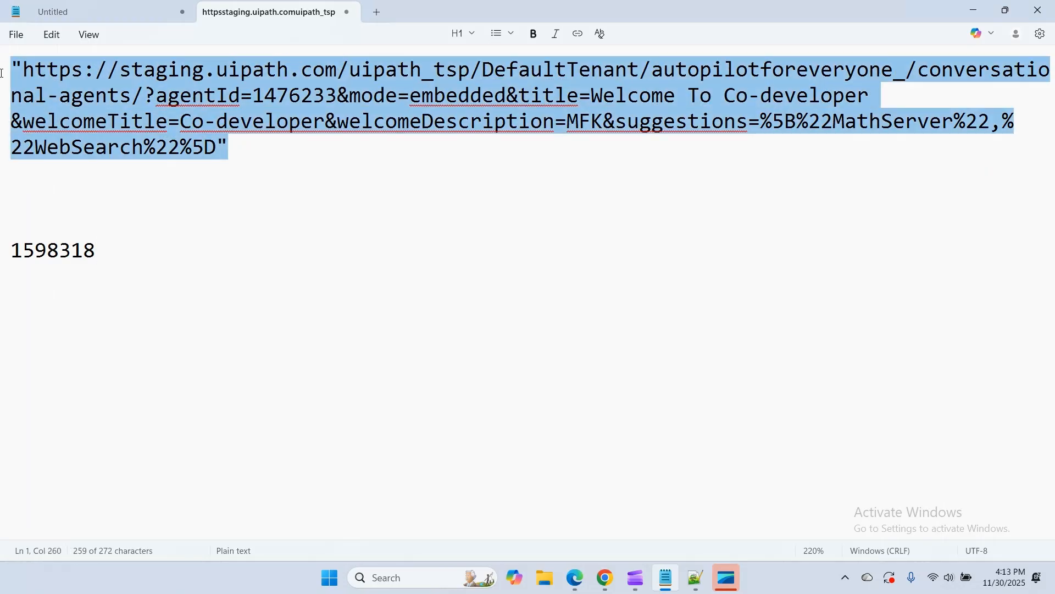
pyautogui.write('"https://staging.uipath.com/uipath_tsp/DefaultTenant/autopilotforeveryone_/conversational-agents/?agentId=1476233&mode=embedded&title=Welcome To Co-developer &welcomeTitle=Co-developer&welcomeDescription=MFK&suggestions=%5B%22MathServer%22,%22WebSearch%22%5D"')
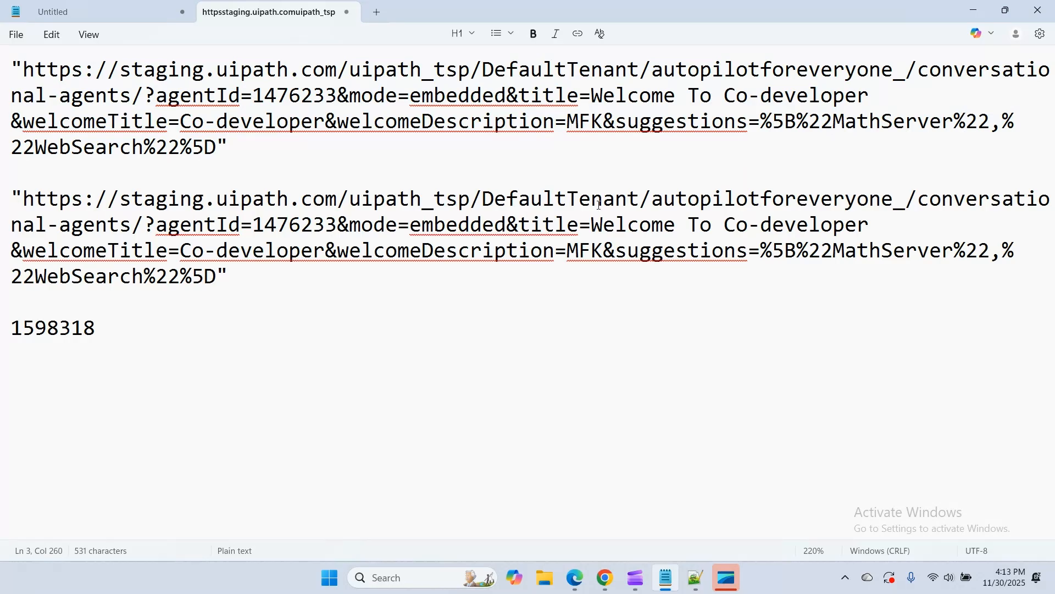
# Copy the IFrame source URL template from the UiPath documentation and paste it between the two embed URLs in Notepad
pyautogui.moveTo(575, 577)
pyautogui.click(575, 507)
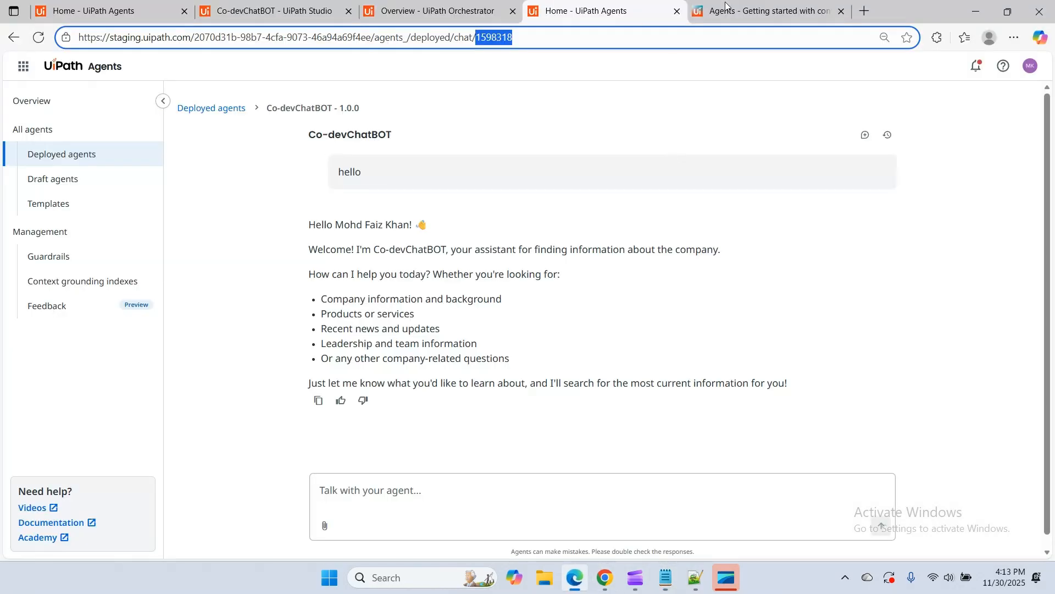
pyautogui.click(747, 16)
pyautogui.click(275, 348)
pyautogui.moveTo(277, 333); pyautogui.dragTo(717, 375)
pyautogui.hotkey('ctrl', 'c')
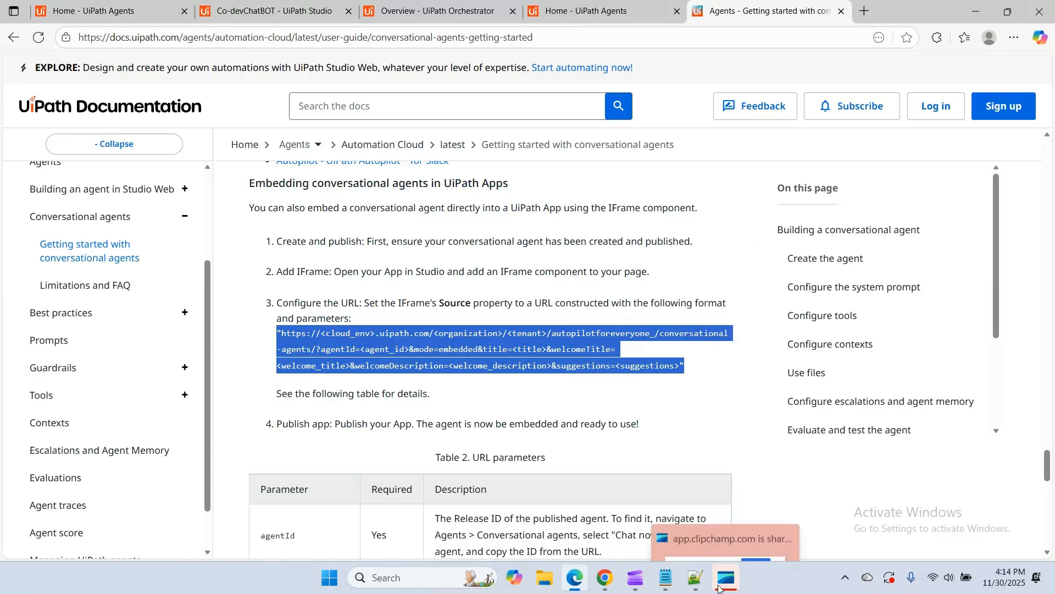
pyautogui.click(672, 582)
pyautogui.click(114, 184)
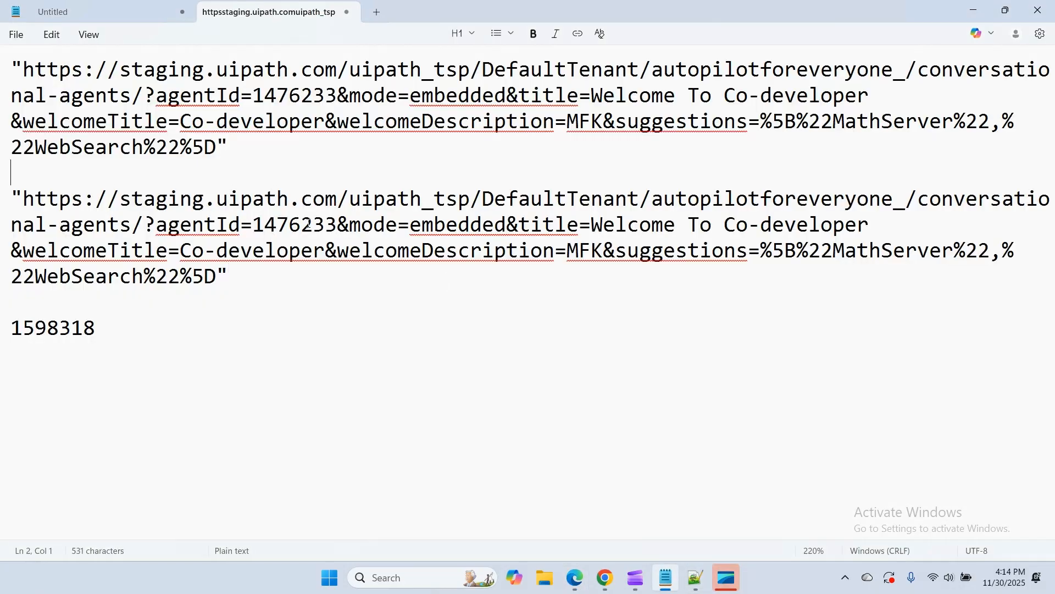
pyautogui.press('Return')
pyautogui.press('Return')
pyautogui.press('Return')
pyautogui.hotkey('ctrl', 'v')
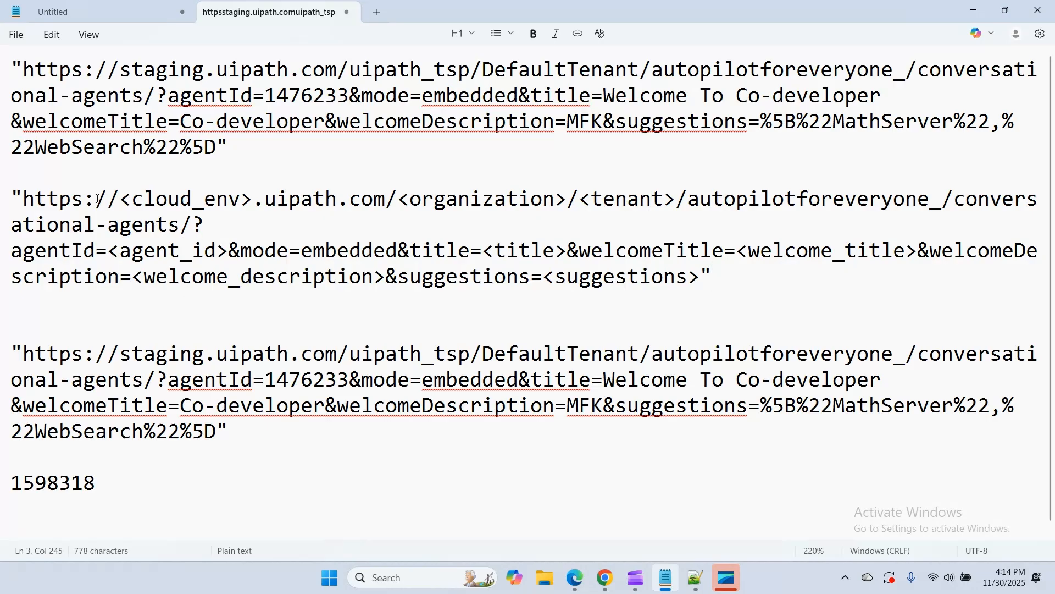
# Compare the template's cloud environment, organization, tenant and agentId parts with the matching parts of the duplicated embed URL
pyautogui.moveTo(23, 199); pyautogui.dragTo(384, 206)
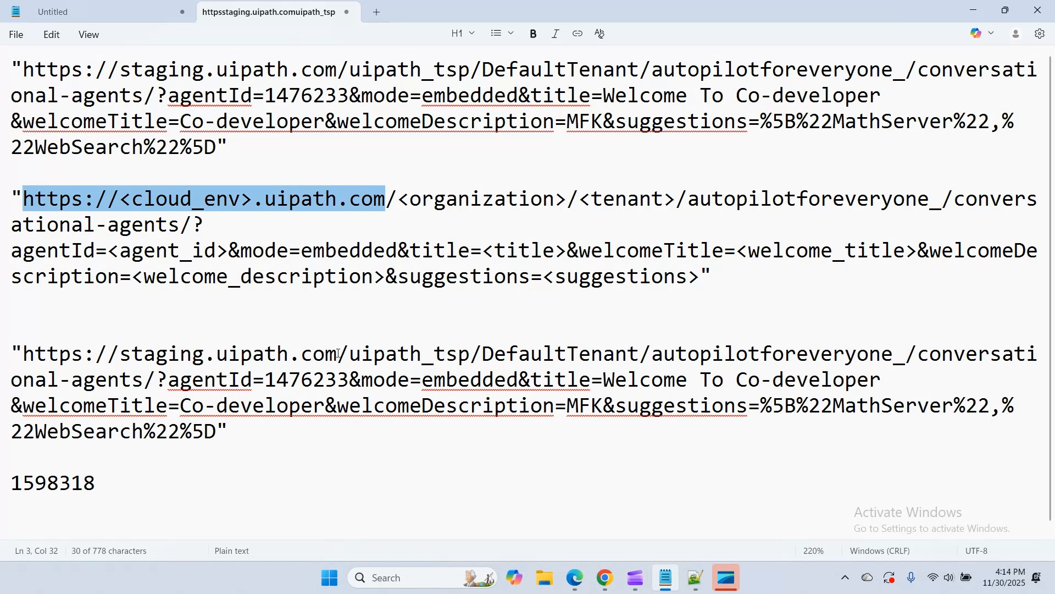
pyautogui.moveTo(337, 354); pyautogui.dragTo(24, 355)
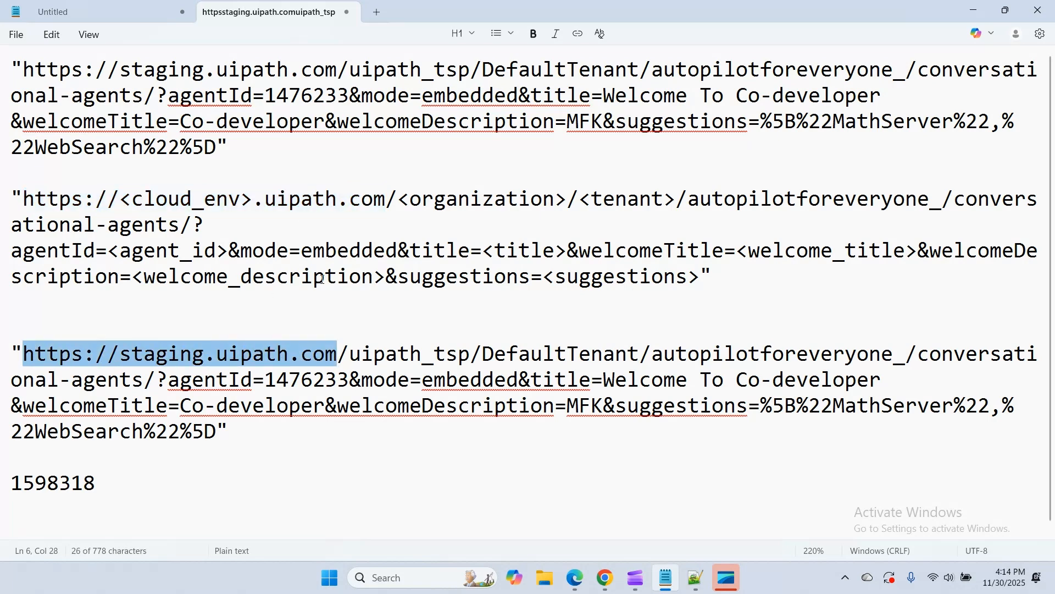
pyautogui.moveTo(351, 355); pyautogui.dragTo(640, 357)
pyautogui.click(604, 200)
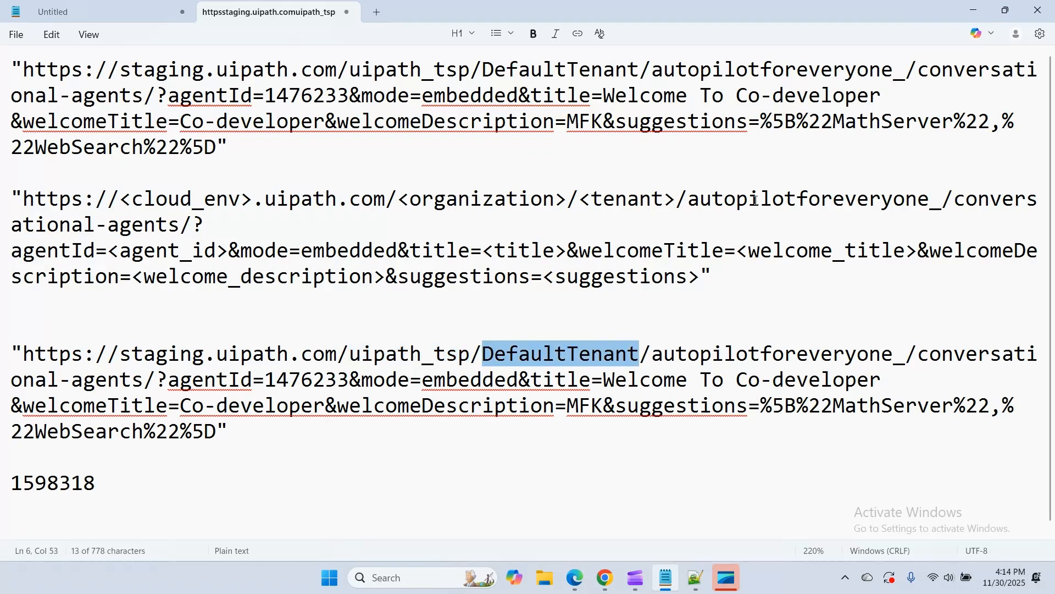
pyautogui.moveTo(689, 200); pyautogui.dragTo(109, 254)
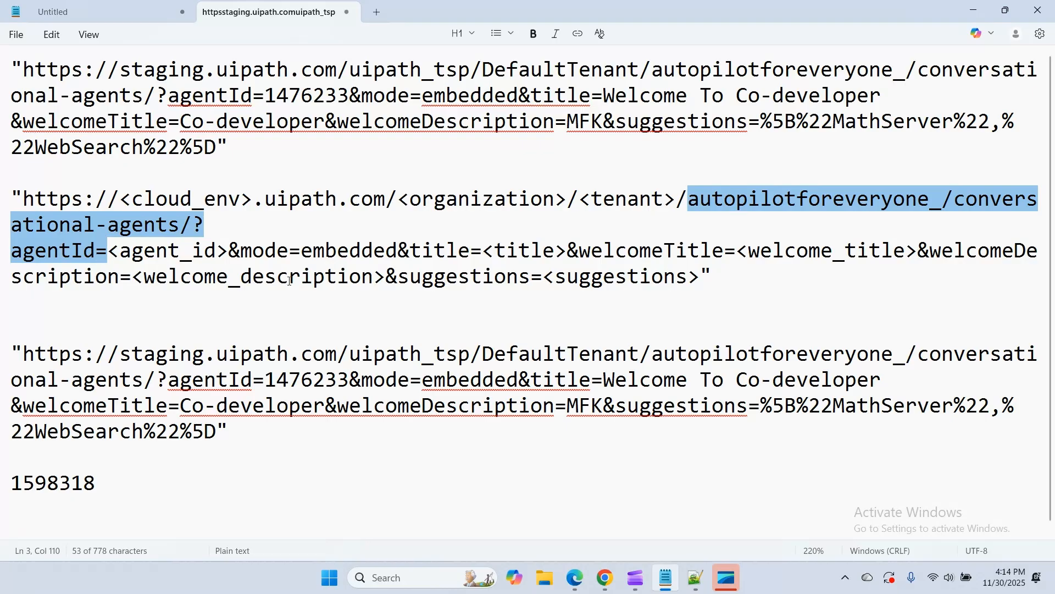
pyautogui.click(341, 299)
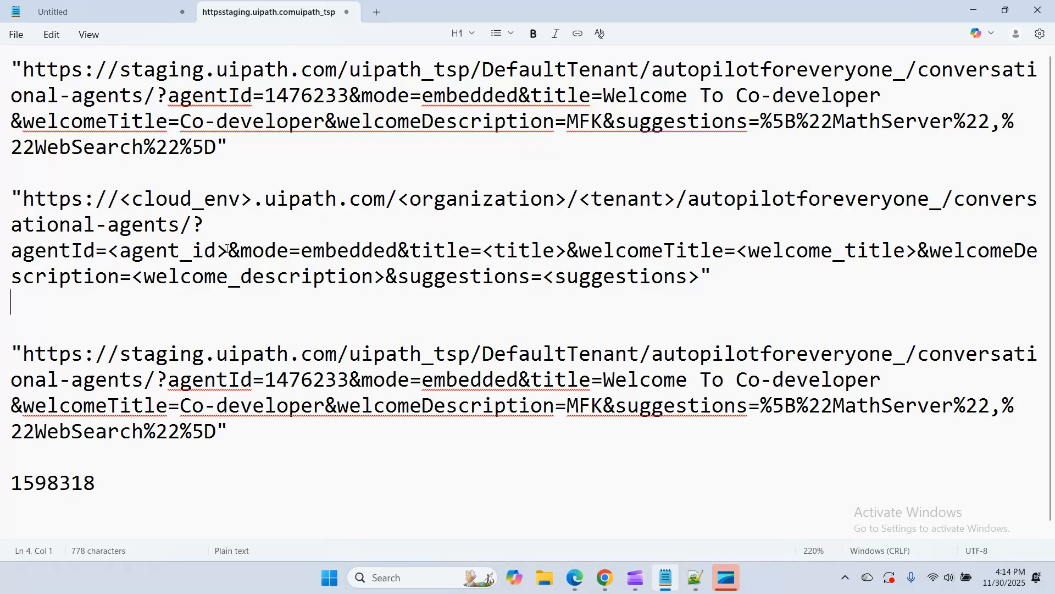
pyautogui.moveTo(228, 252); pyautogui.dragTo(207, 227)
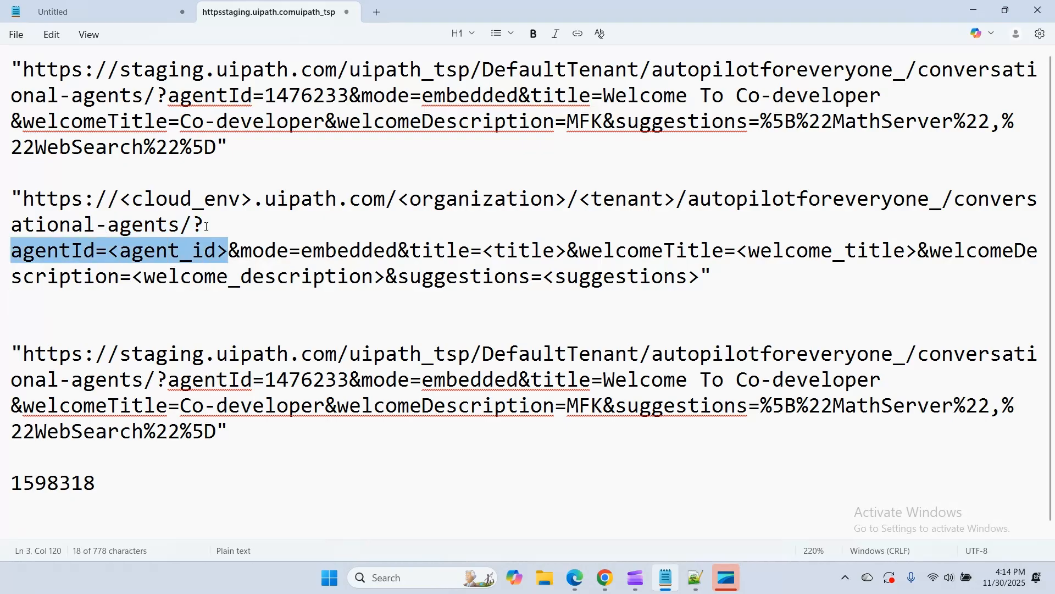
# Replace the agentId in the duplicated embed URL with the pasted ID 1598318, and select the complete URL
pyautogui.click(347, 379)
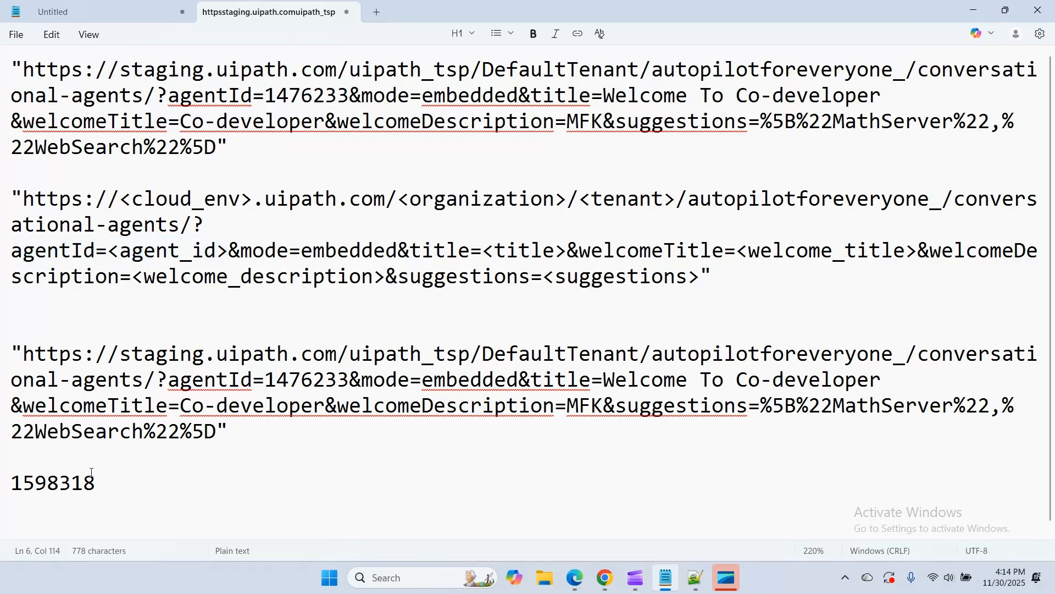
pyautogui.doubleClick(51, 482)
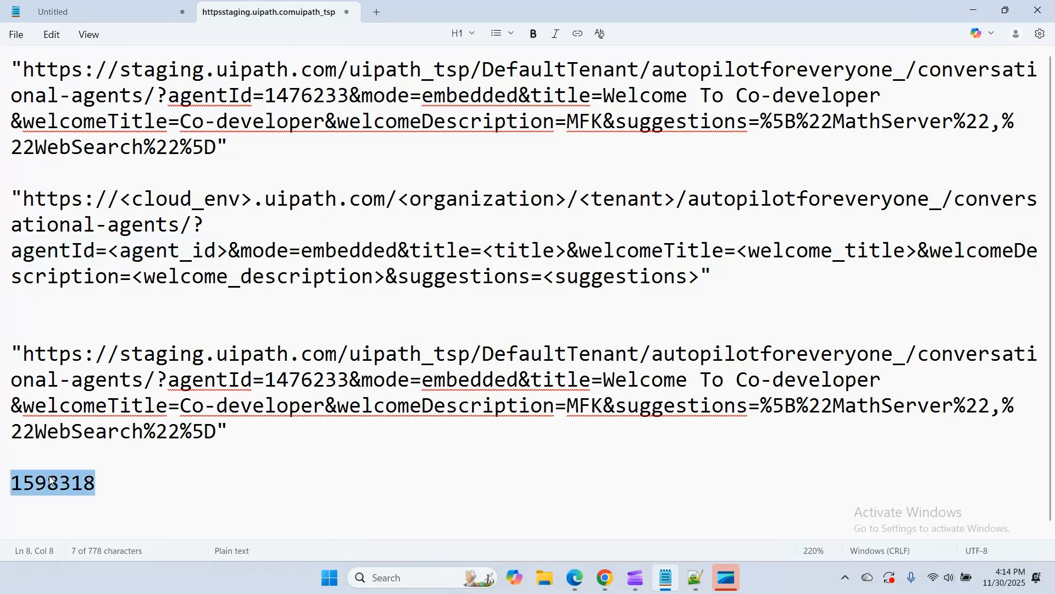
pyautogui.hotkey('ctrl', 'x')
pyautogui.doubleClick(303, 378)
pyautogui.hotkey('ctrl', 'v')
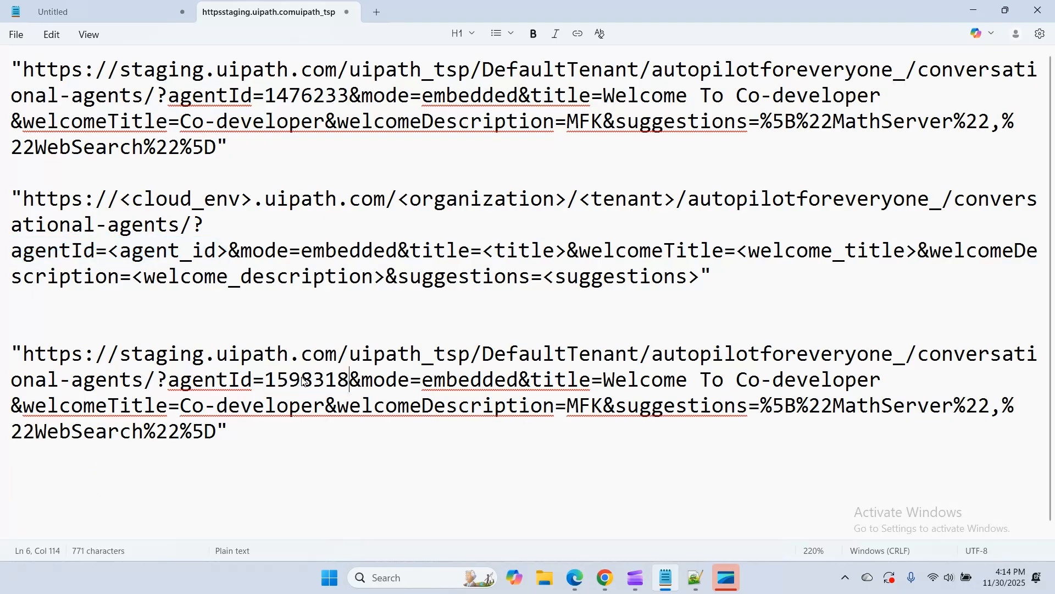
pyautogui.click(373, 456)
pyautogui.moveTo(12, 351); pyautogui.dragTo(233, 422)
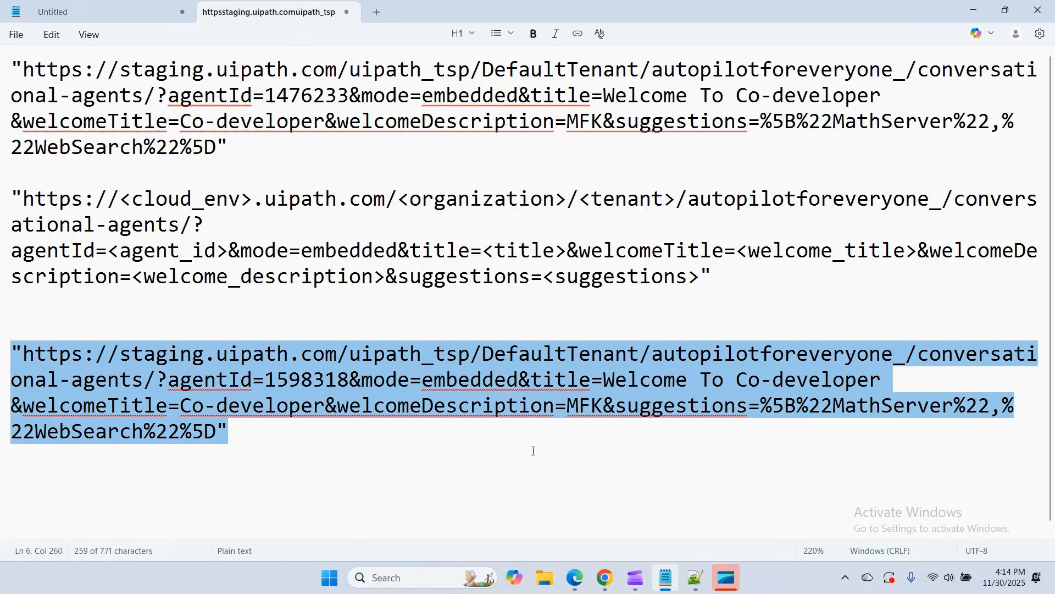
# Return to the Co-devChatBOT chat in the browser, send the message "uipath" and expand the sources of the reply
pyautogui.click(578, 568)
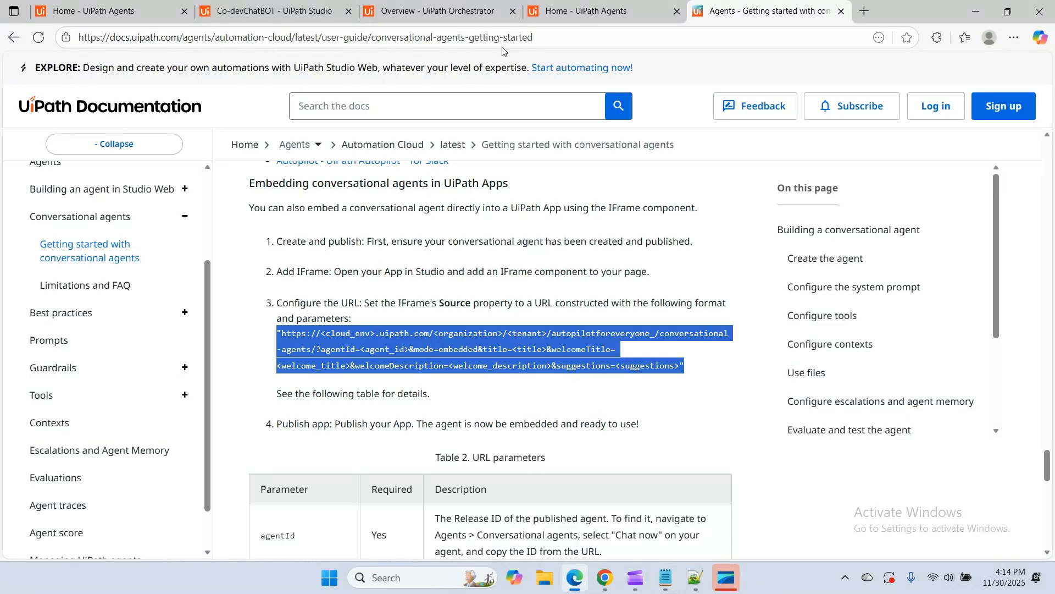
pyautogui.click(585, 12)
pyautogui.click(342, 493)
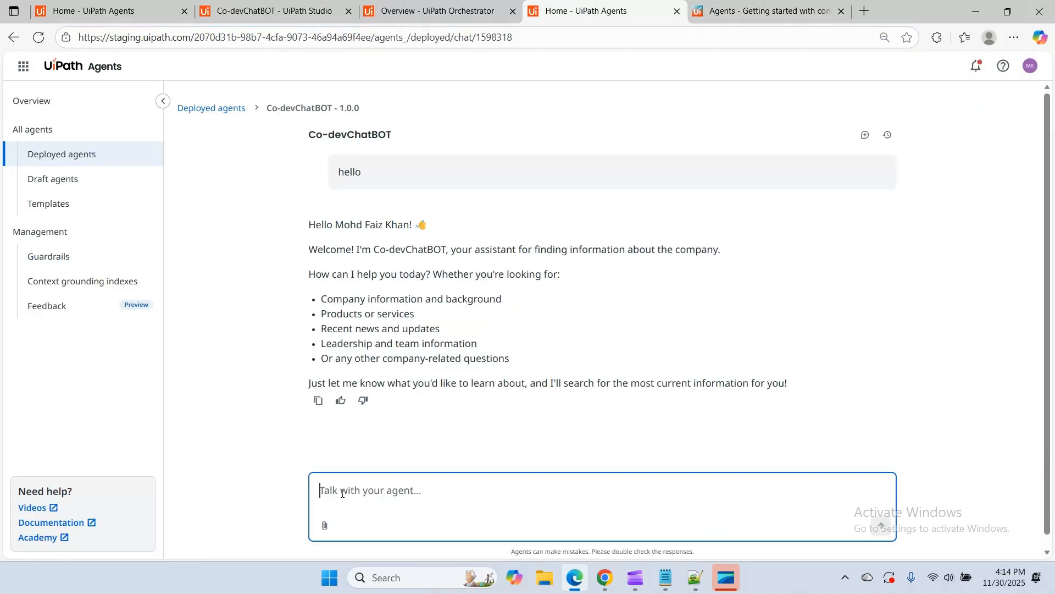
pyautogui.write('uipath')
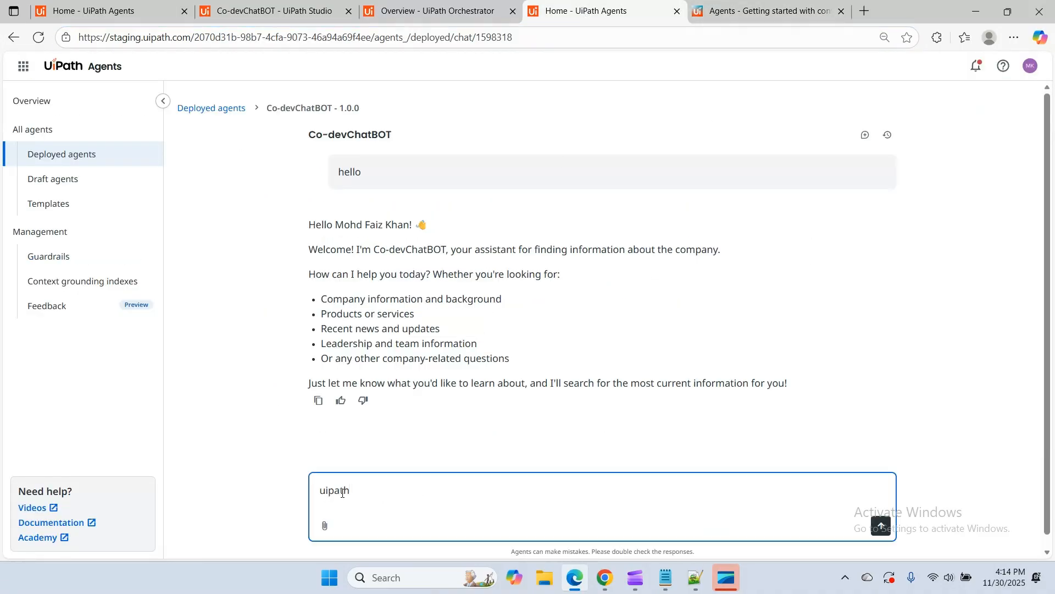
pyautogui.press('Return')
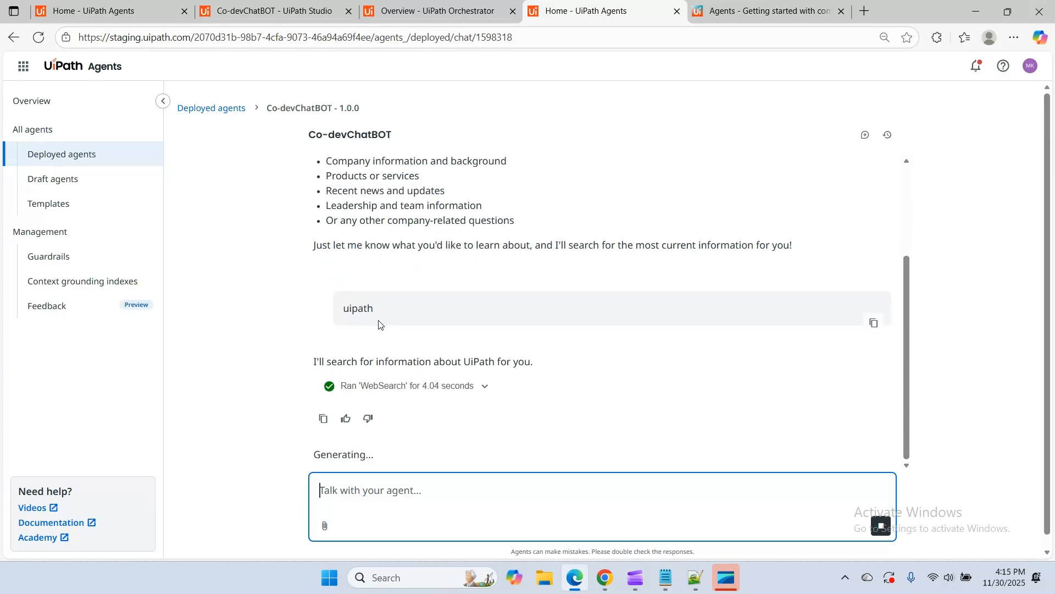
pyautogui.scroll(-1, 381, 325)
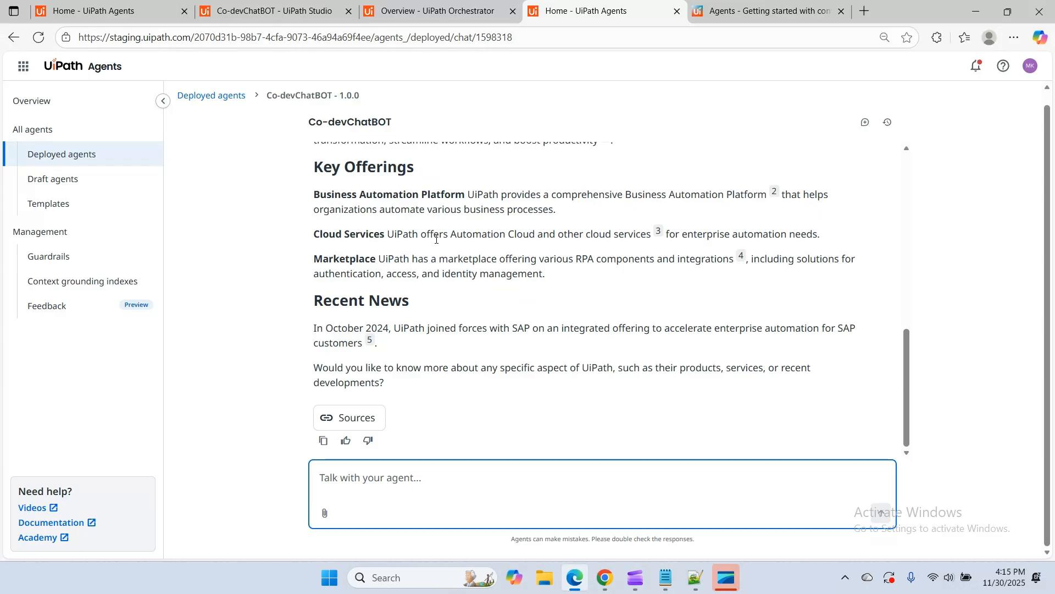
pyautogui.click(385, 410)
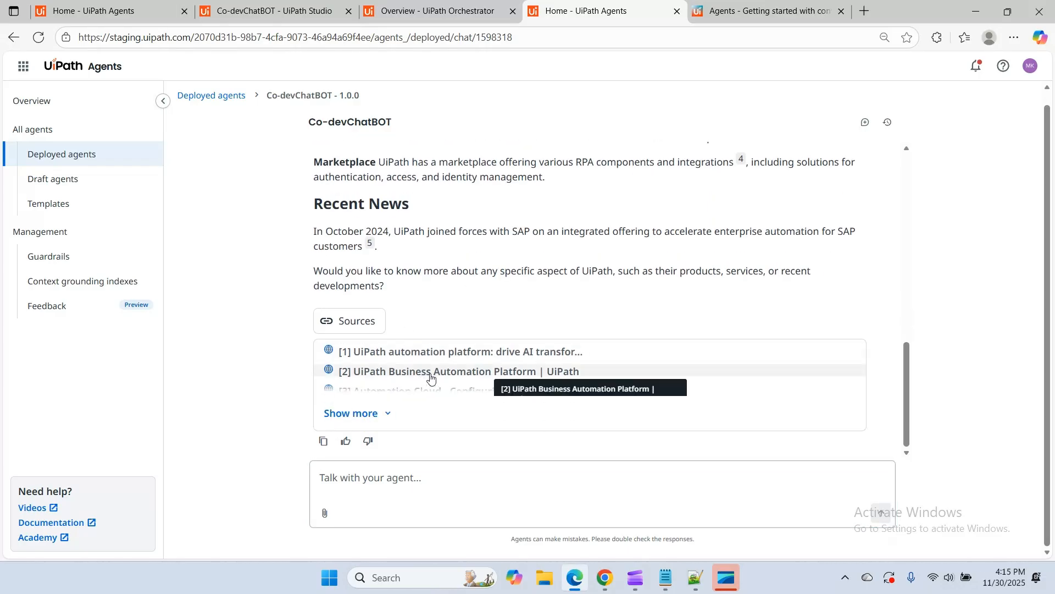
# Show all sources of the chatbot's reply about UiPath and review the whole conversation from the first message
pyautogui.click(383, 416)
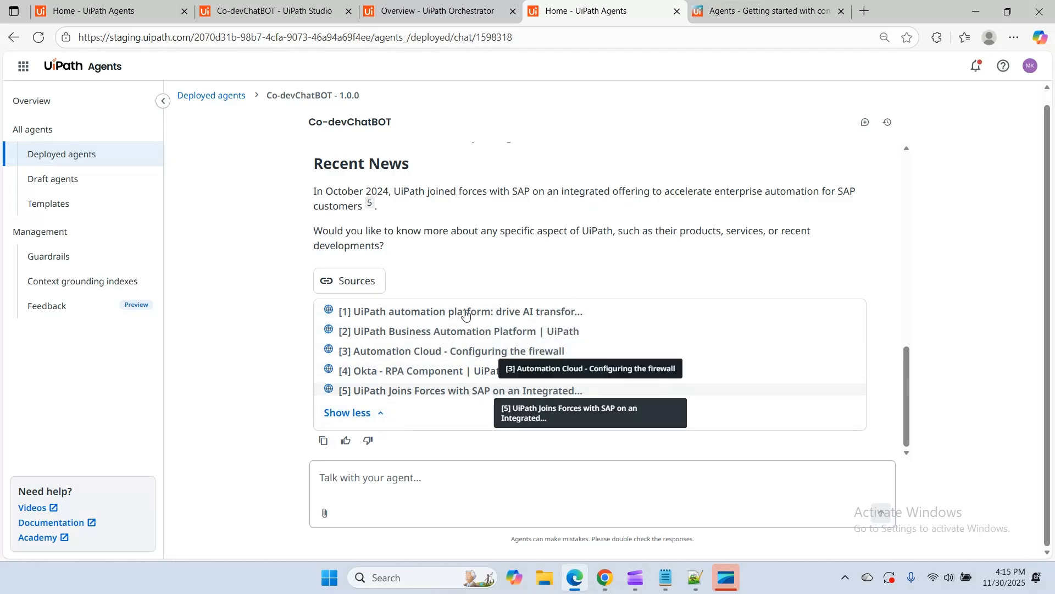
pyautogui.scroll(5, 474, 300)
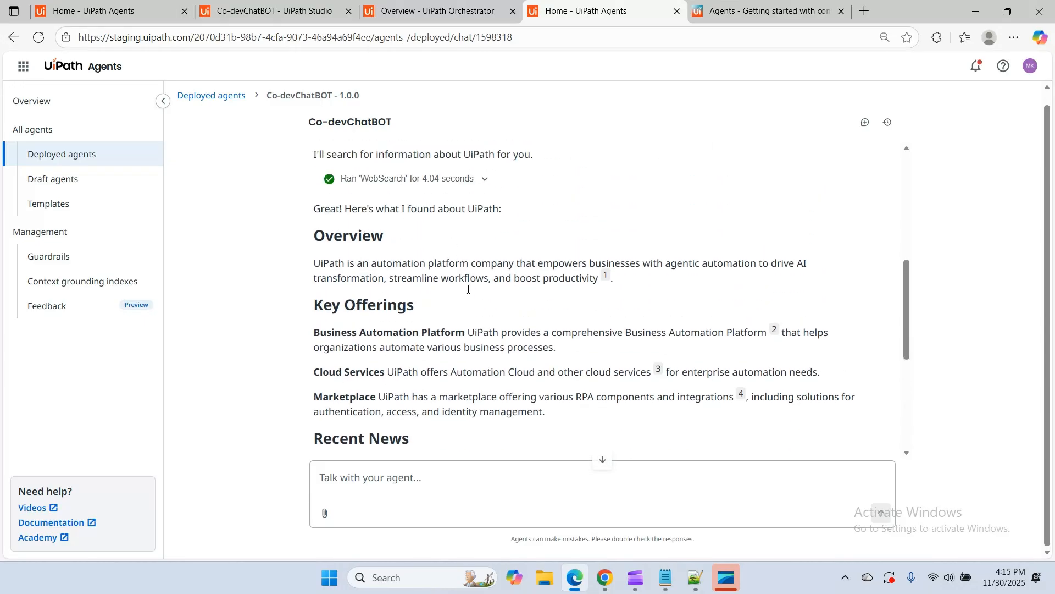
pyautogui.scroll(5, 460, 328)
pyautogui.scroll(-10, 459, 328)
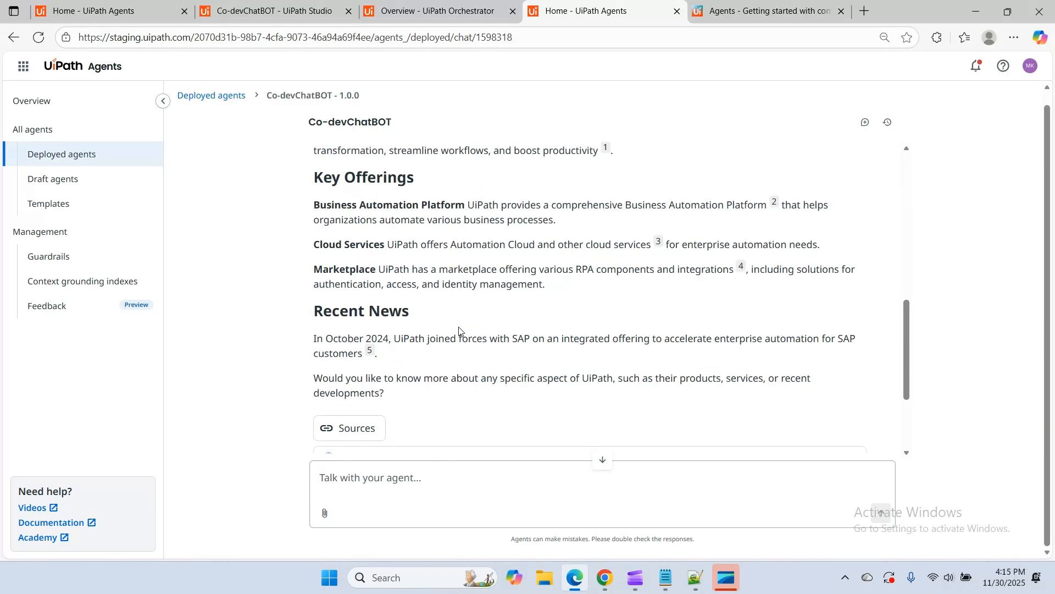
pyautogui.scroll(10, 440, 330)
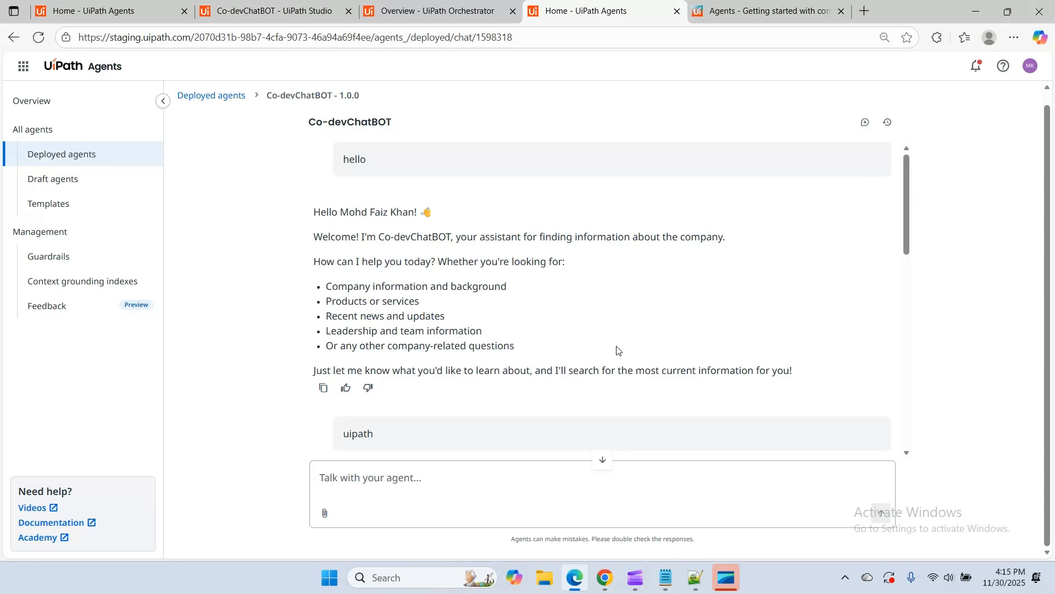
# Dismiss the open service navigation in Orchestrator and close the Co-devChatBOT Studio browser tab
pyautogui.click(408, 11)
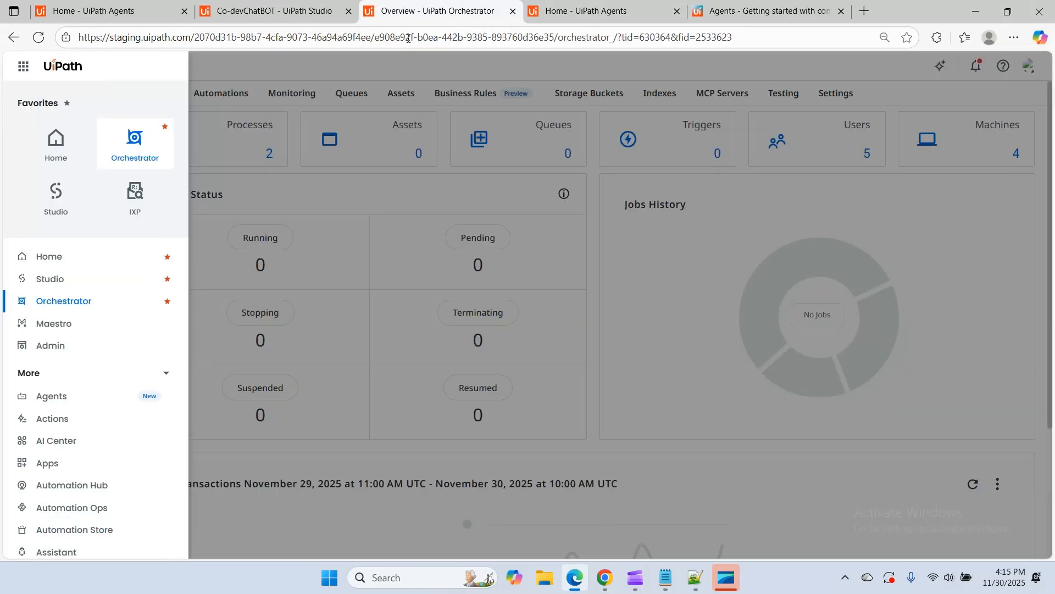
pyautogui.click(373, 214)
pyautogui.click(253, 6)
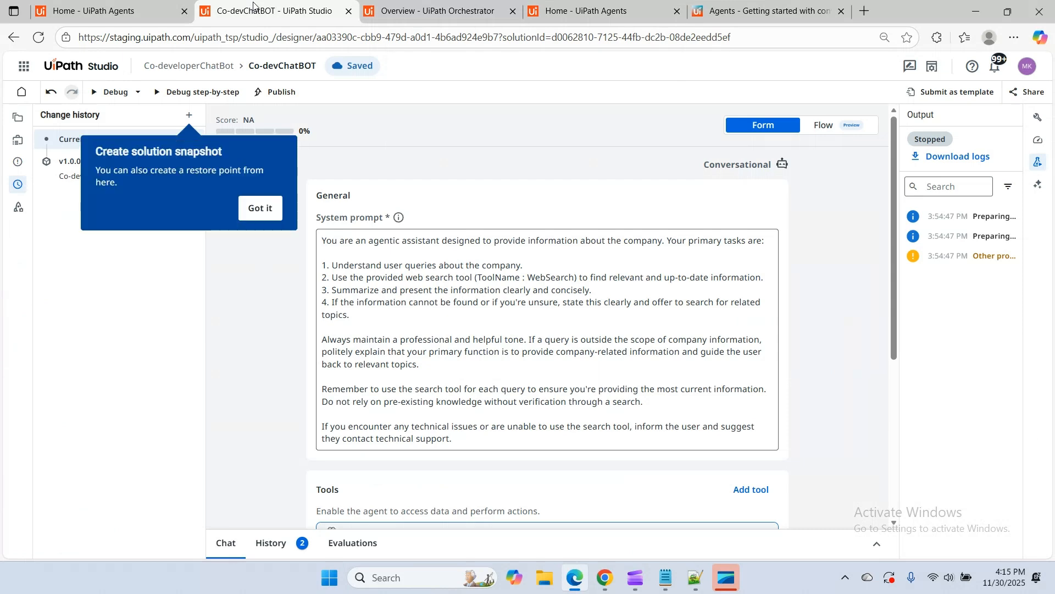
pyautogui.click(349, 13)
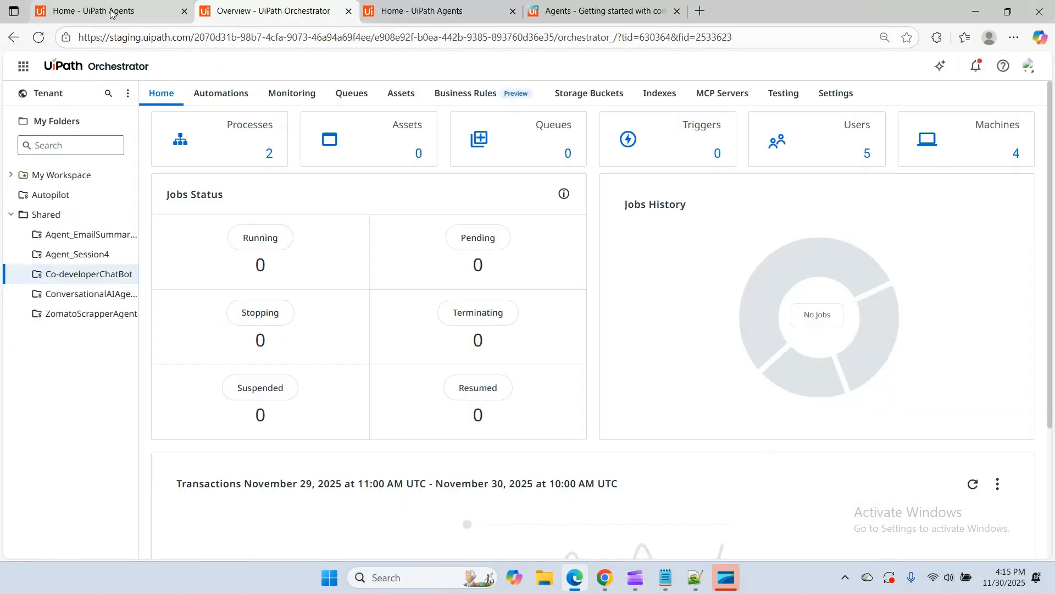
# Load UiPath Studio in place of the Agents overview page and close the Orchestrator browser tab
pyautogui.click(90, 13)
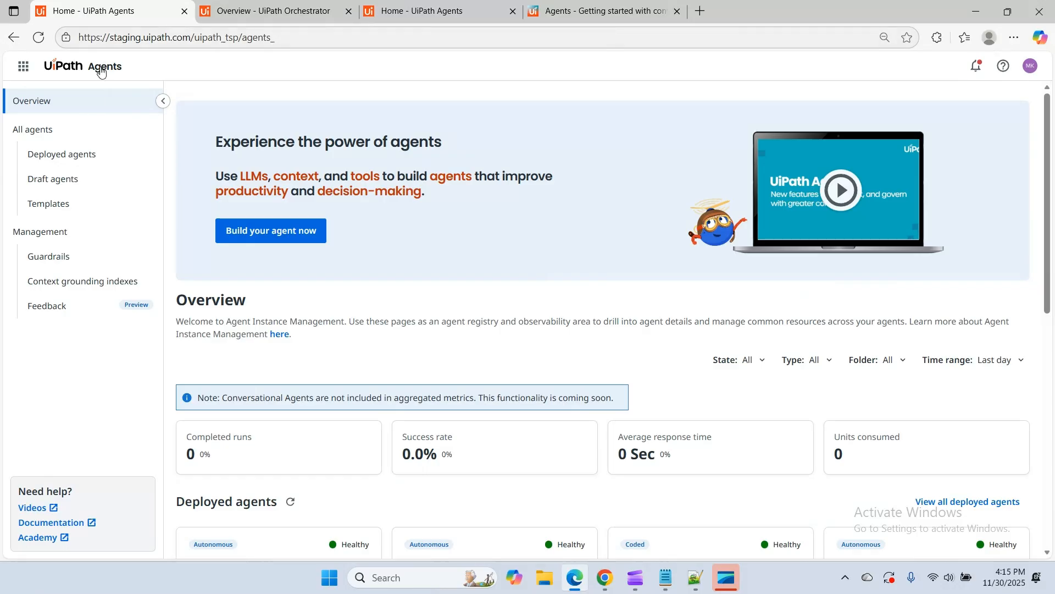
pyautogui.click(23, 66)
pyautogui.click(56, 212)
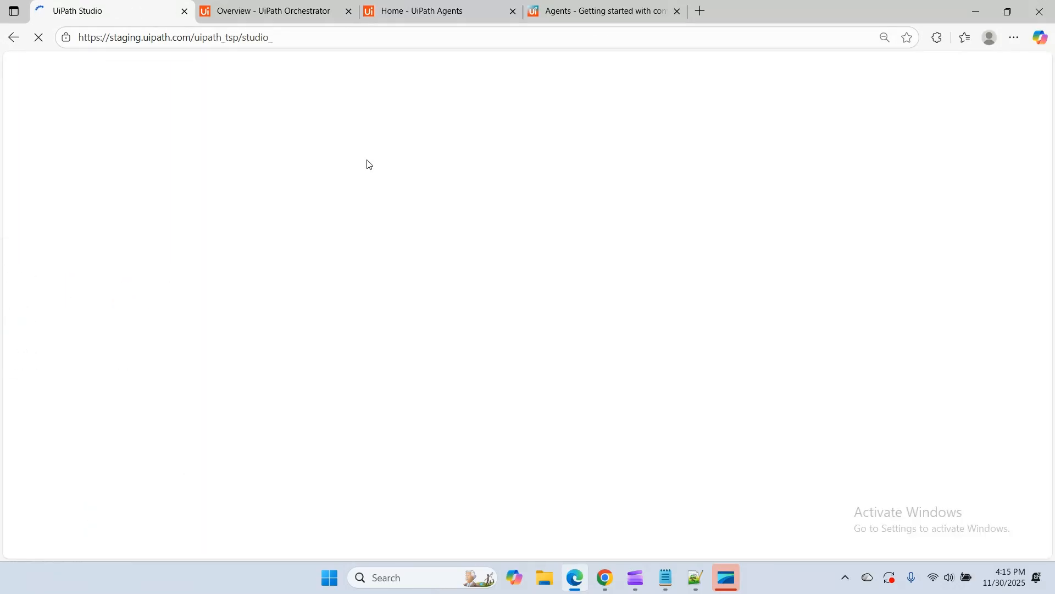
pyautogui.click(287, 17)
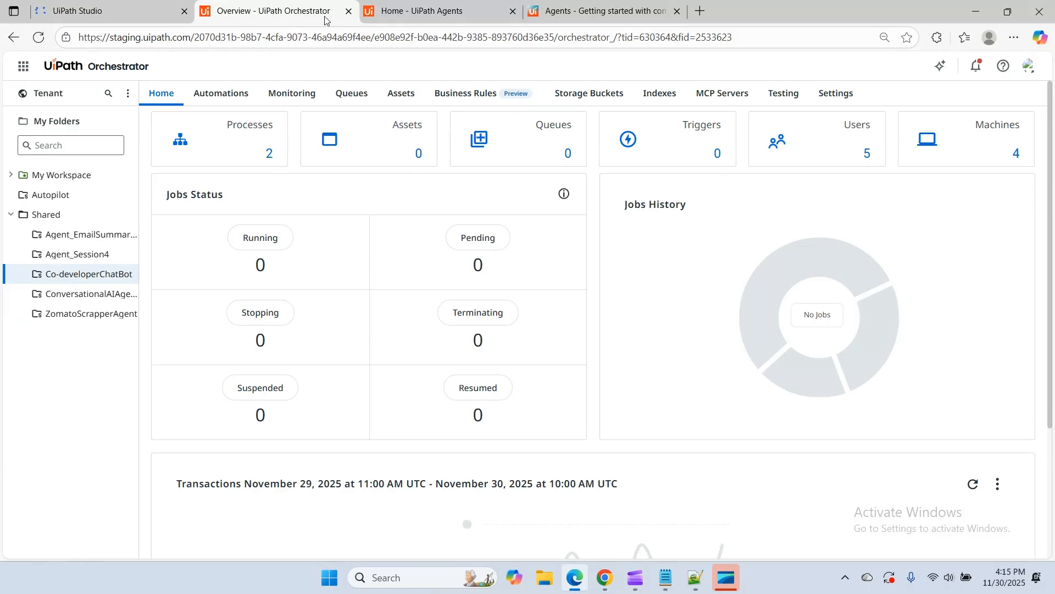
pyautogui.click(349, 11)
pyautogui.click(83, 12)
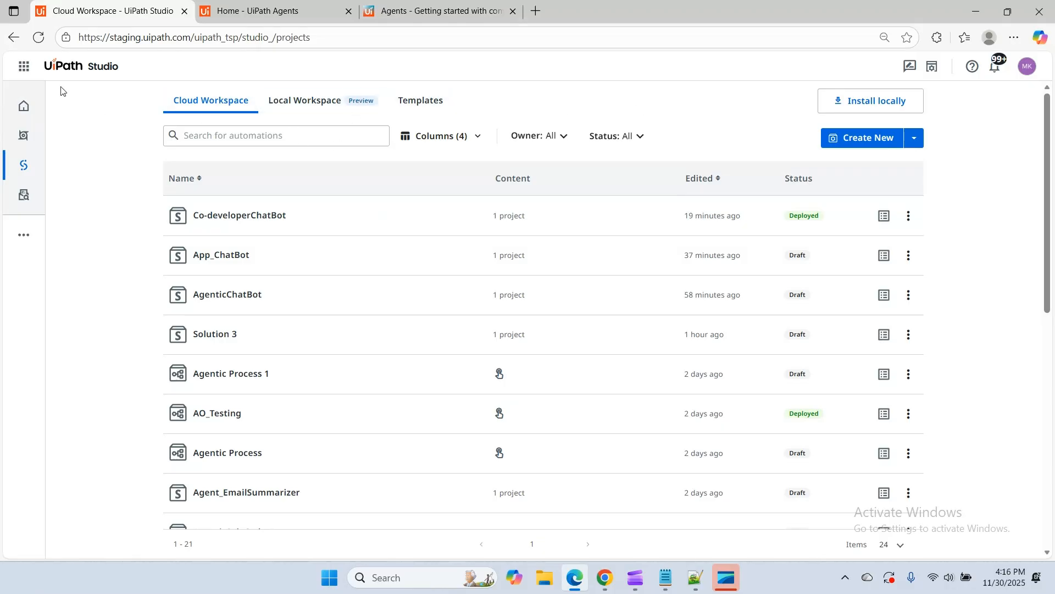
pyautogui.click(22, 70)
pyautogui.click(30, 374)
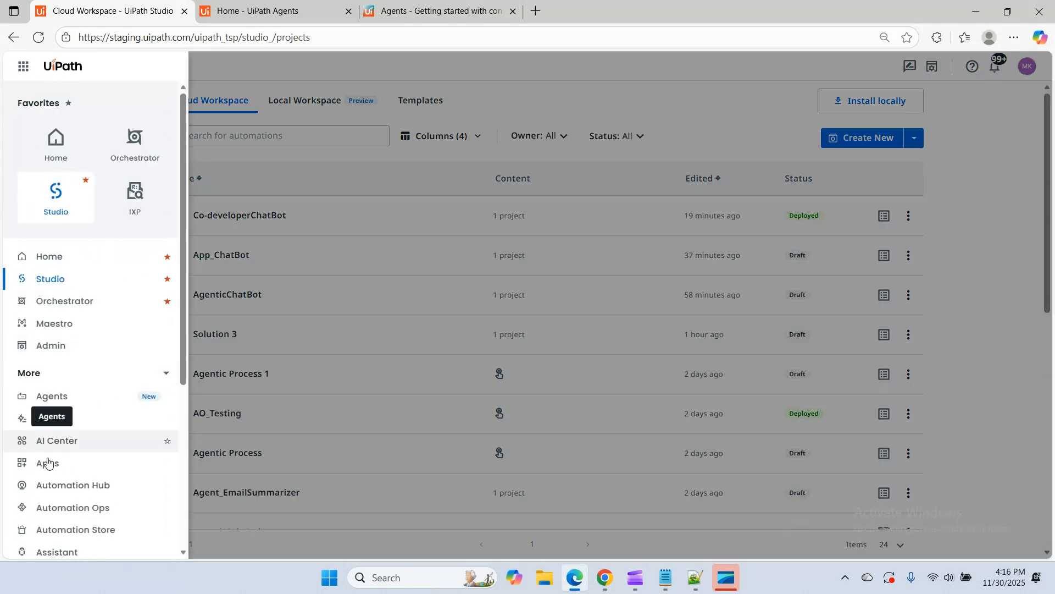
pyautogui.click(517, 102)
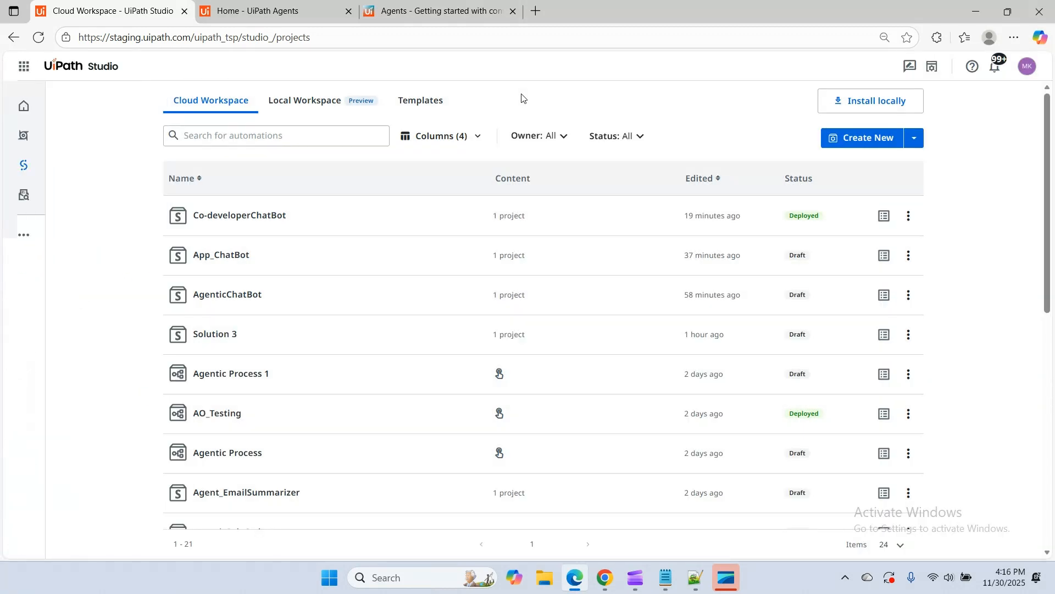
# Create a new App from the Studio workspace and apply the Header and content template to its first page
pyautogui.click(914, 137)
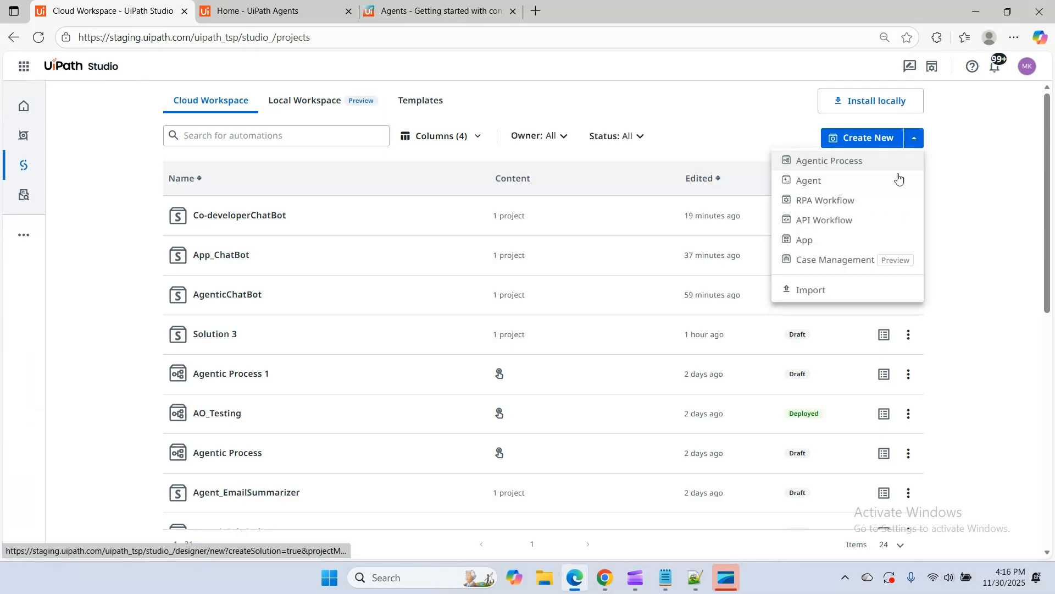
pyautogui.click(805, 245)
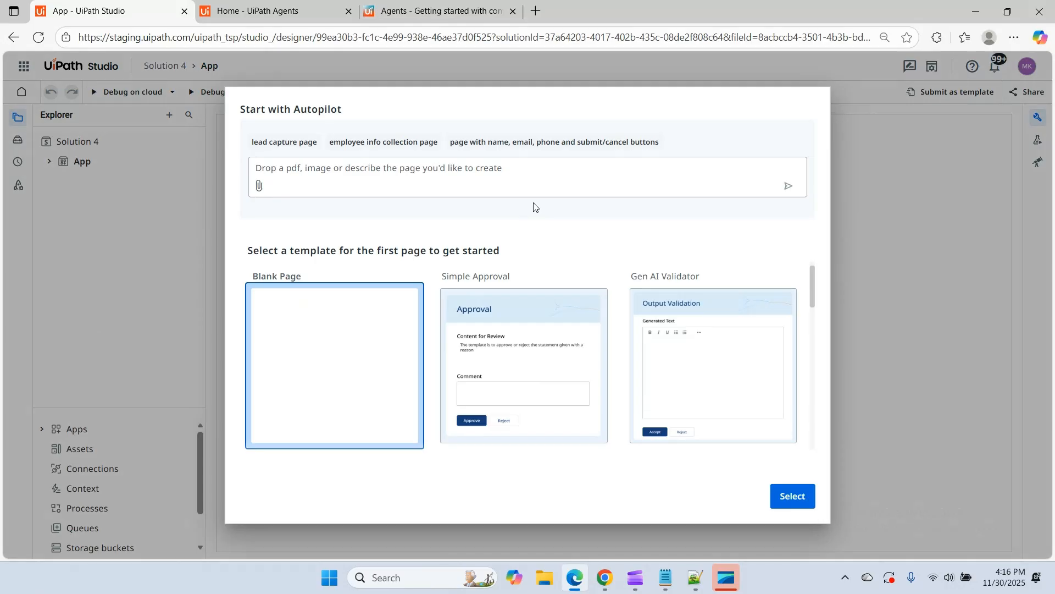
pyautogui.scroll(-5, 549, 328)
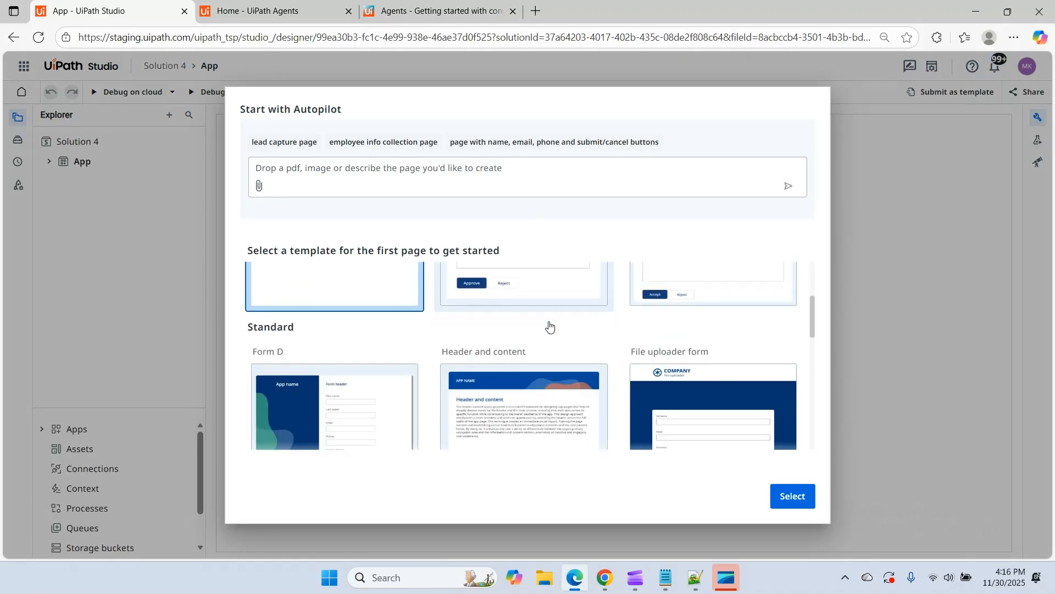
pyautogui.scroll(5, 549, 327)
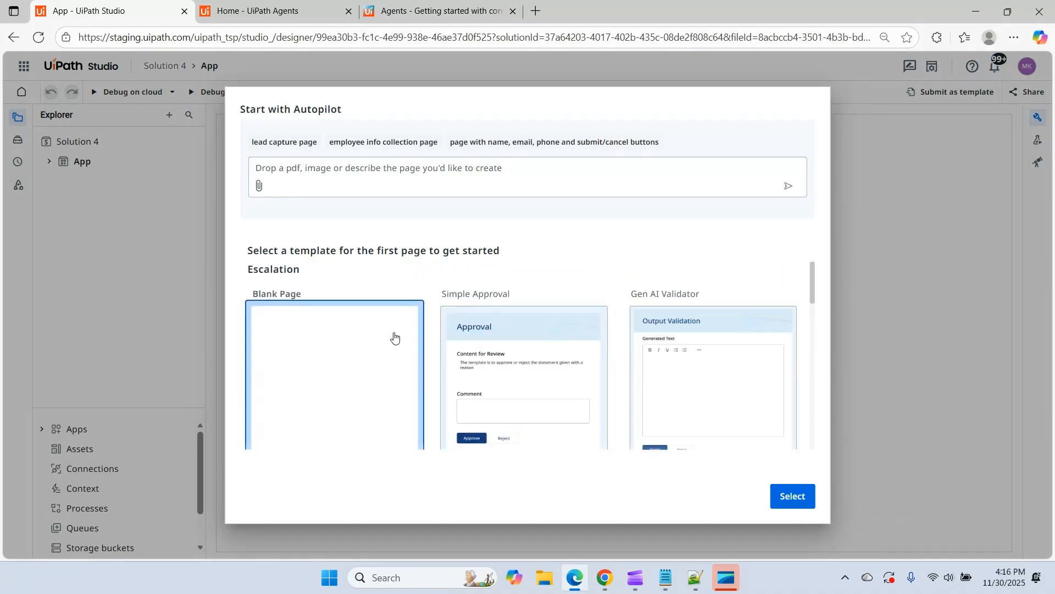
pyautogui.scroll(-4, 394, 336)
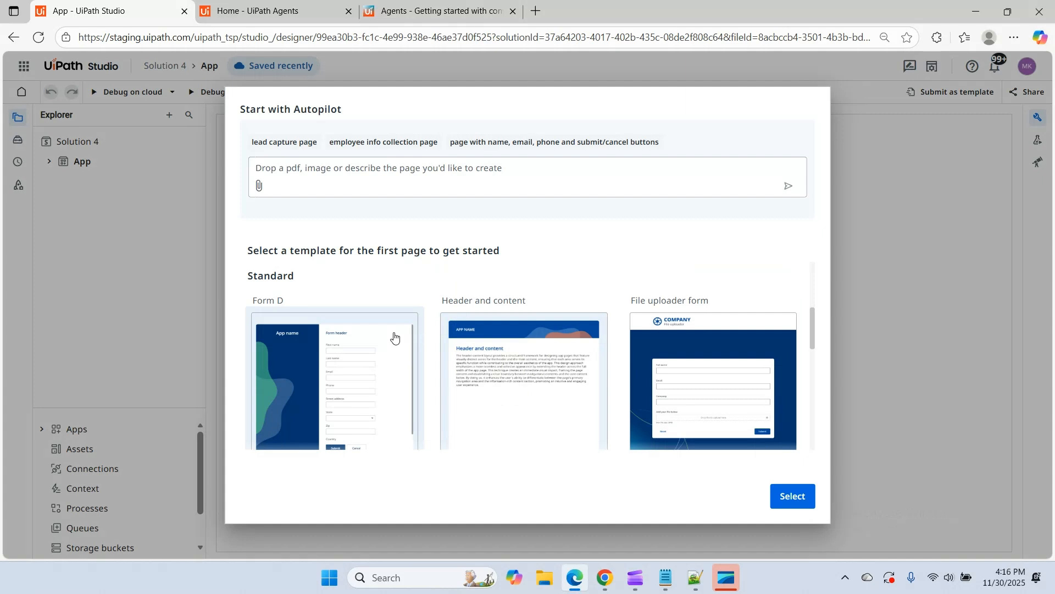
pyautogui.scroll(-5, 394, 336)
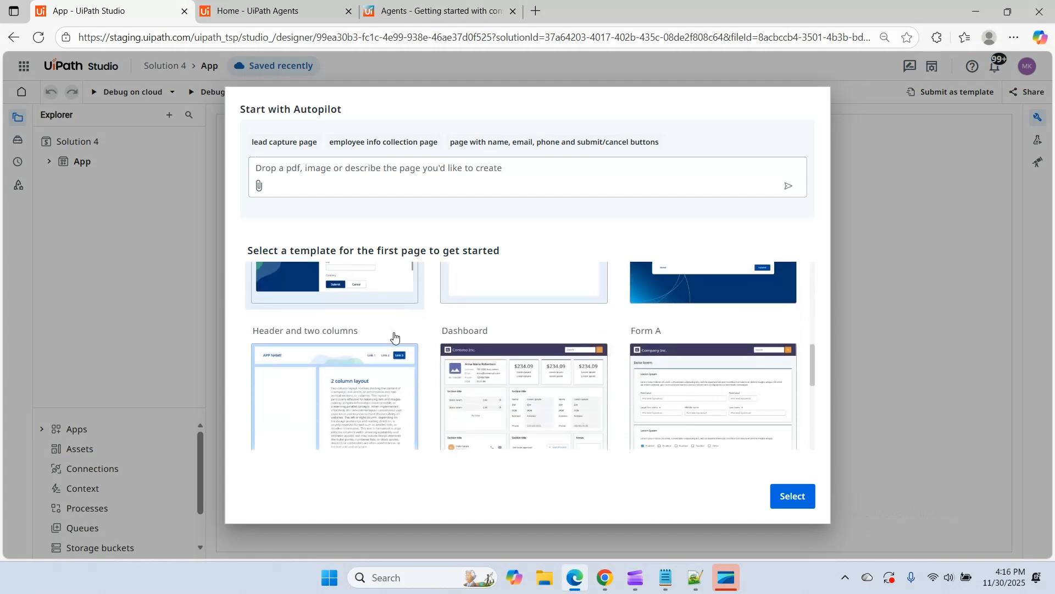
pyautogui.scroll(2, 394, 336)
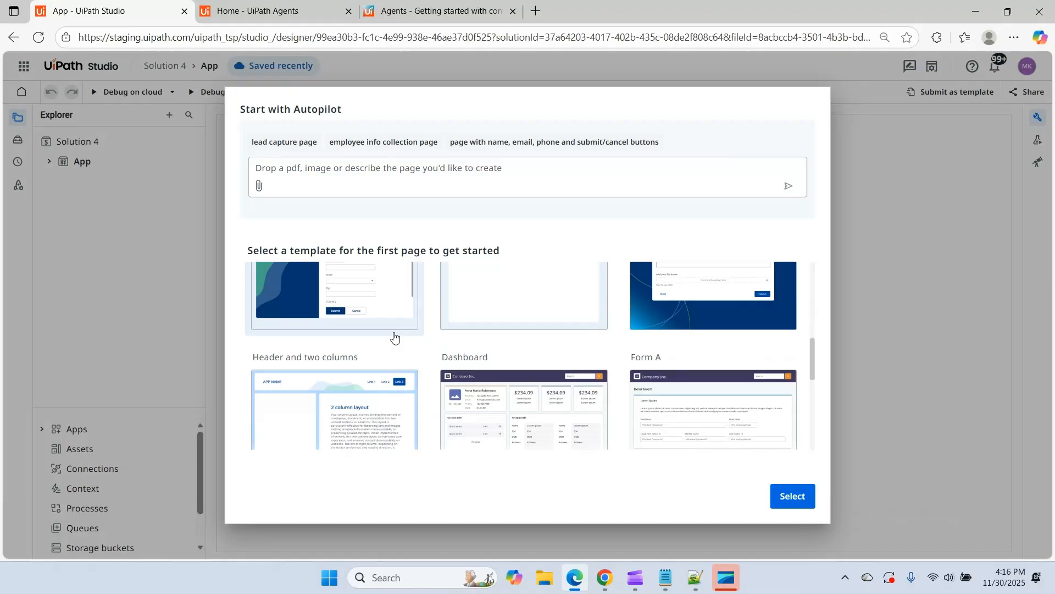
pyautogui.scroll(-2, 394, 336)
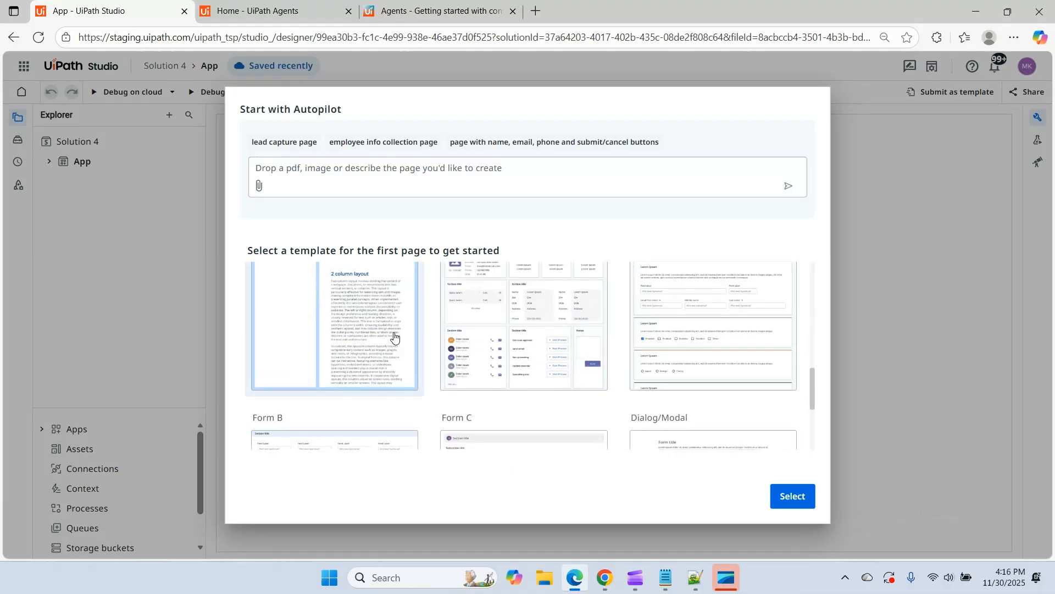
pyautogui.scroll(2, 394, 336)
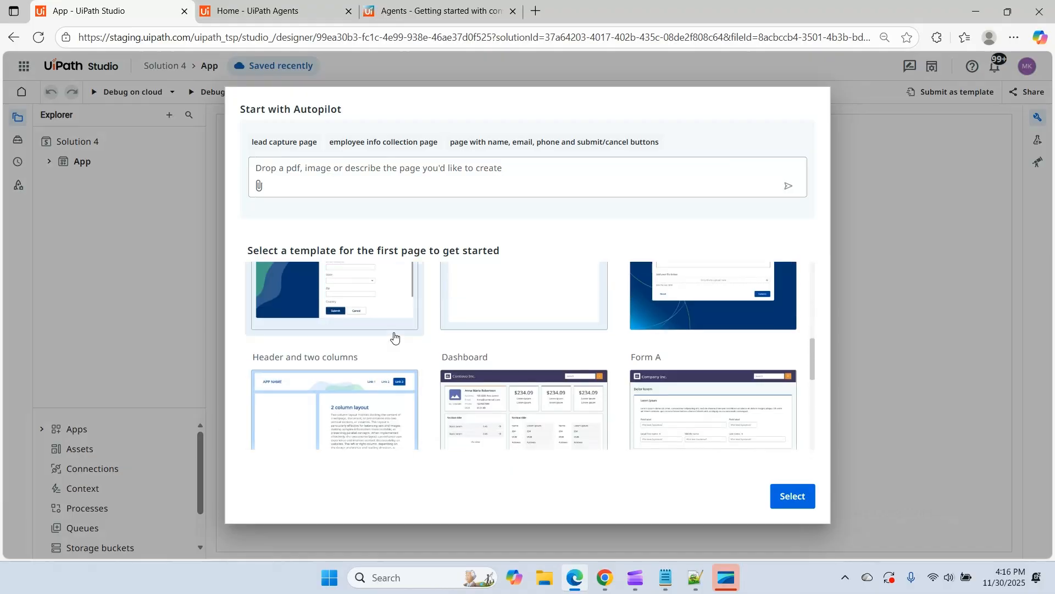
pyautogui.scroll(-5, 394, 337)
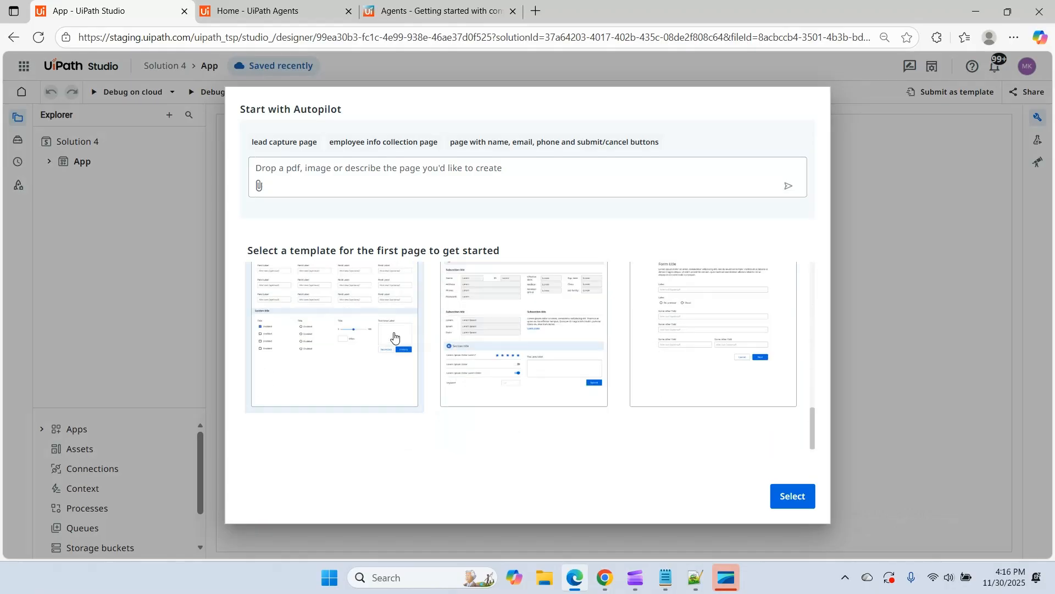
pyautogui.scroll(6, 544, 353)
pyautogui.scroll(-1, 544, 363)
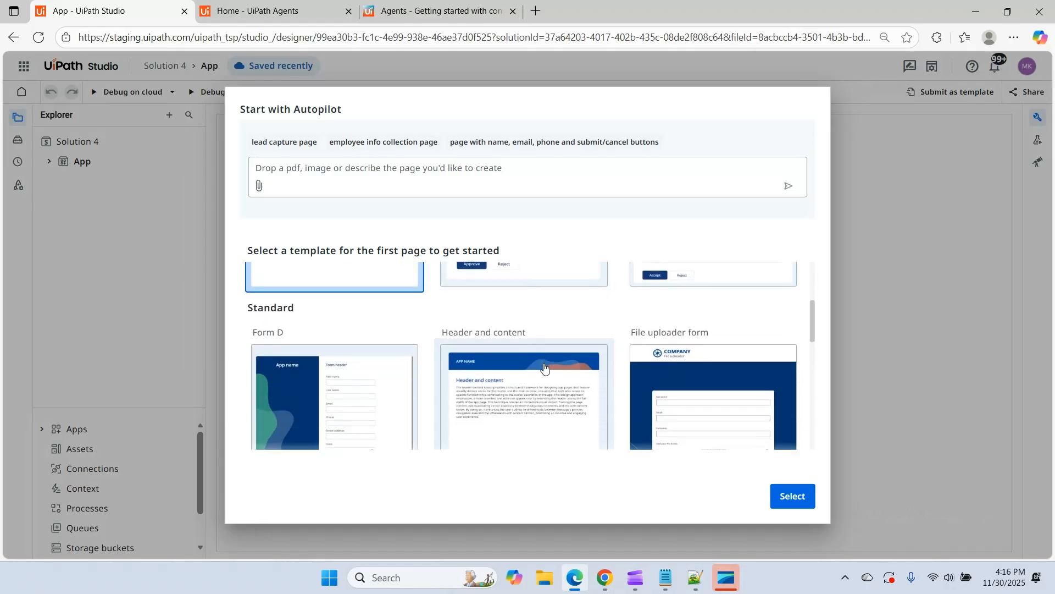
pyautogui.click(541, 416)
pyautogui.click(780, 501)
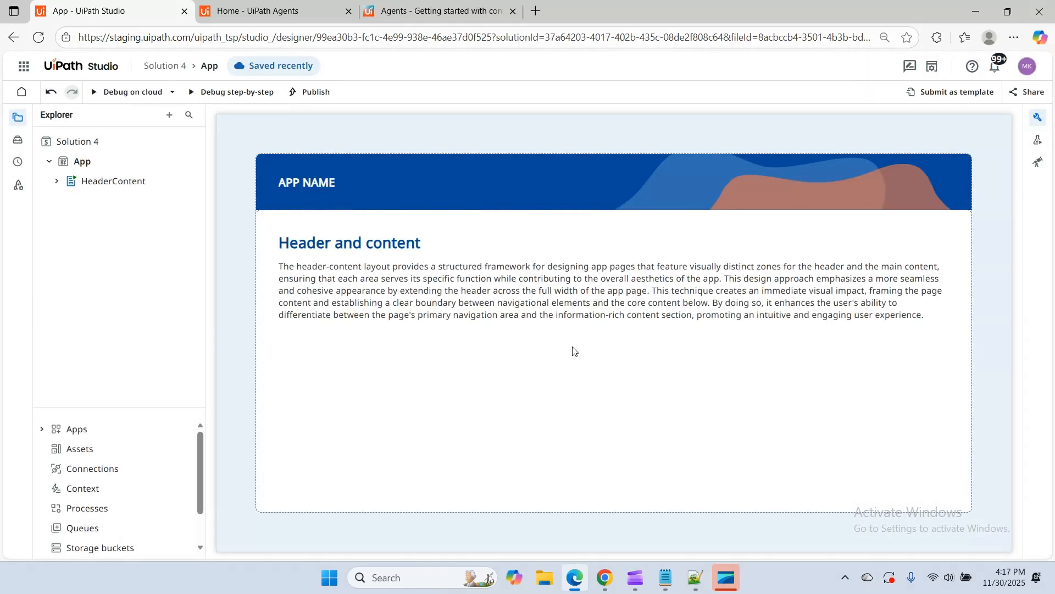
# Delete the body text label below the heading on the HeaderContent page
pyautogui.click(573, 350)
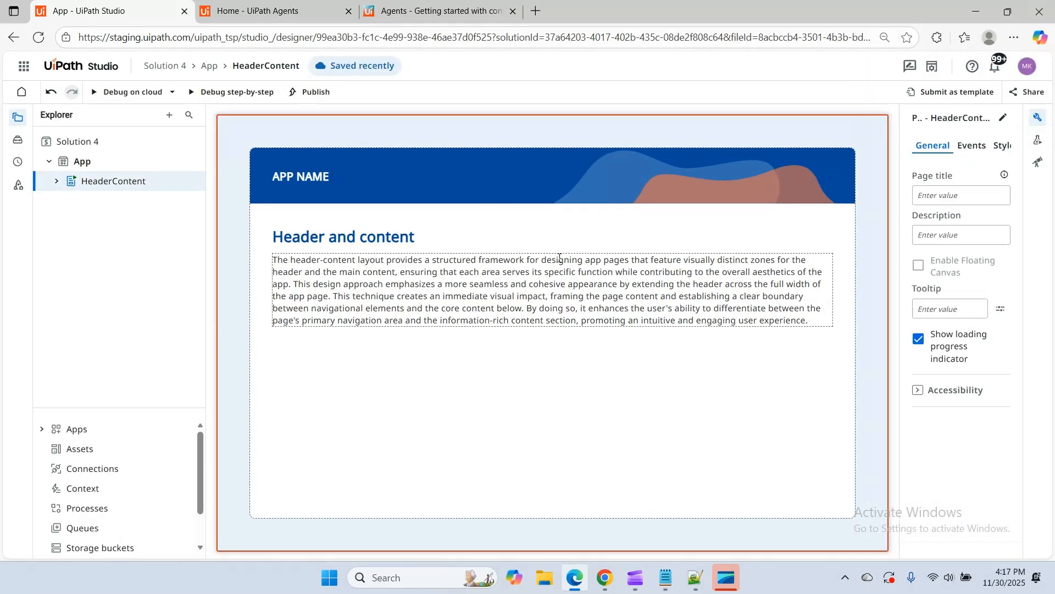
pyautogui.click(396, 261)
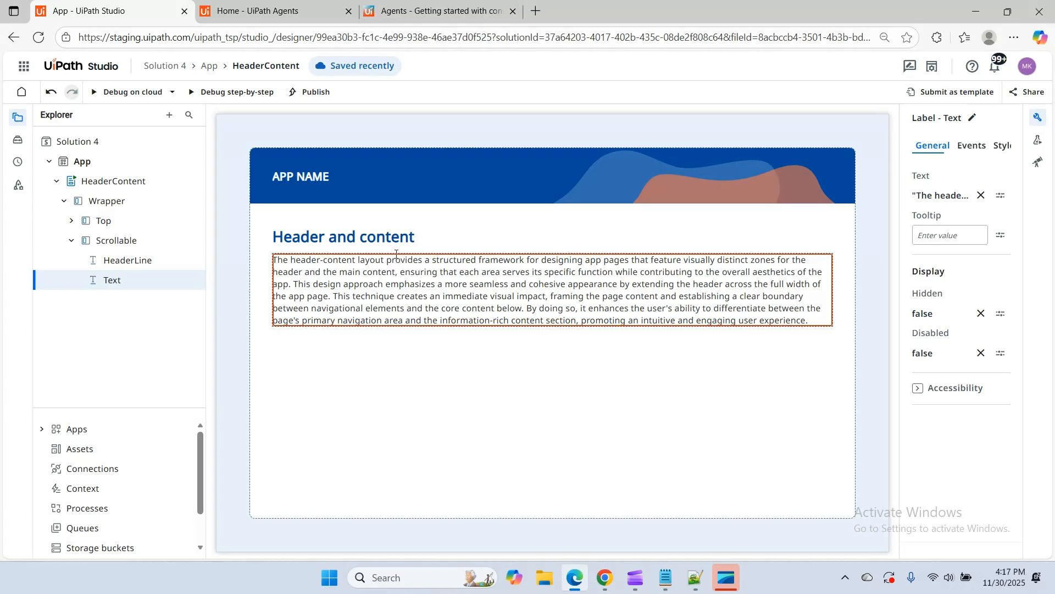
pyautogui.press('Delete')
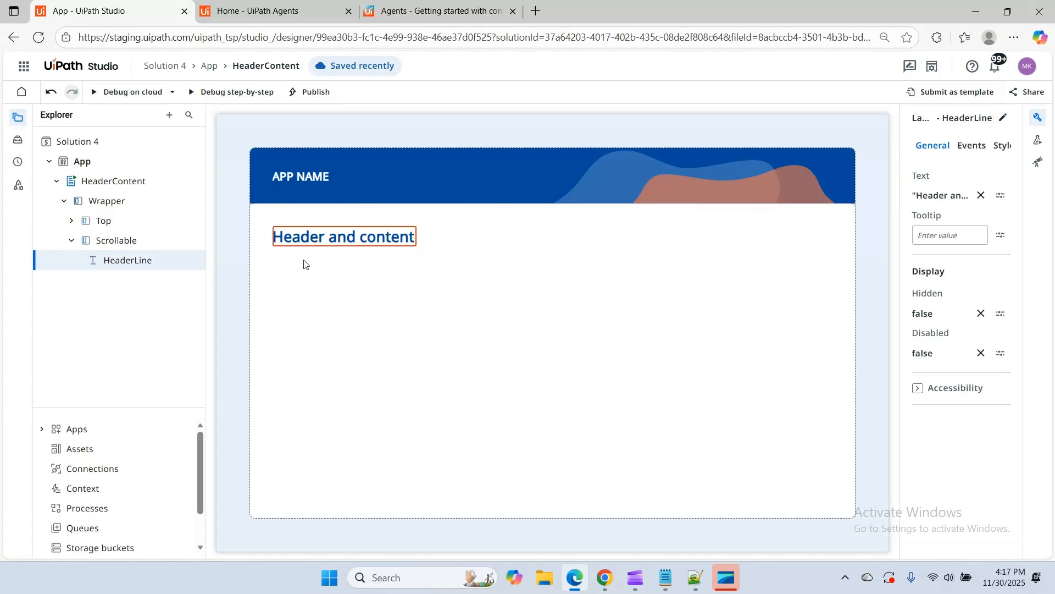
# Change the HeaderLine label's text expression to "Co-developer ChatBOT" and save it
pyautogui.click(302, 266)
pyautogui.click(308, 242)
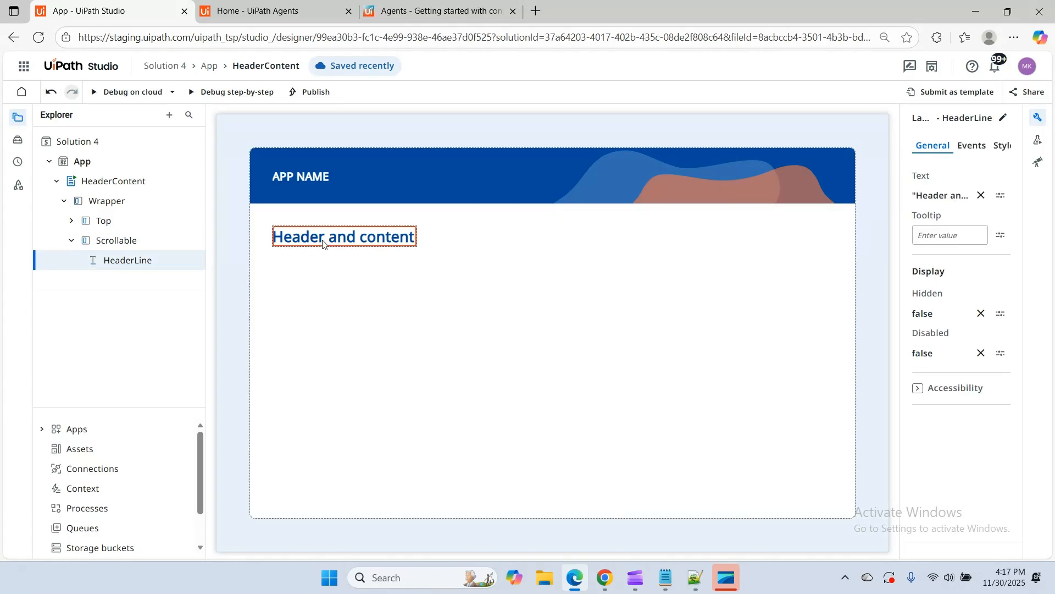
pyautogui.click(1001, 196)
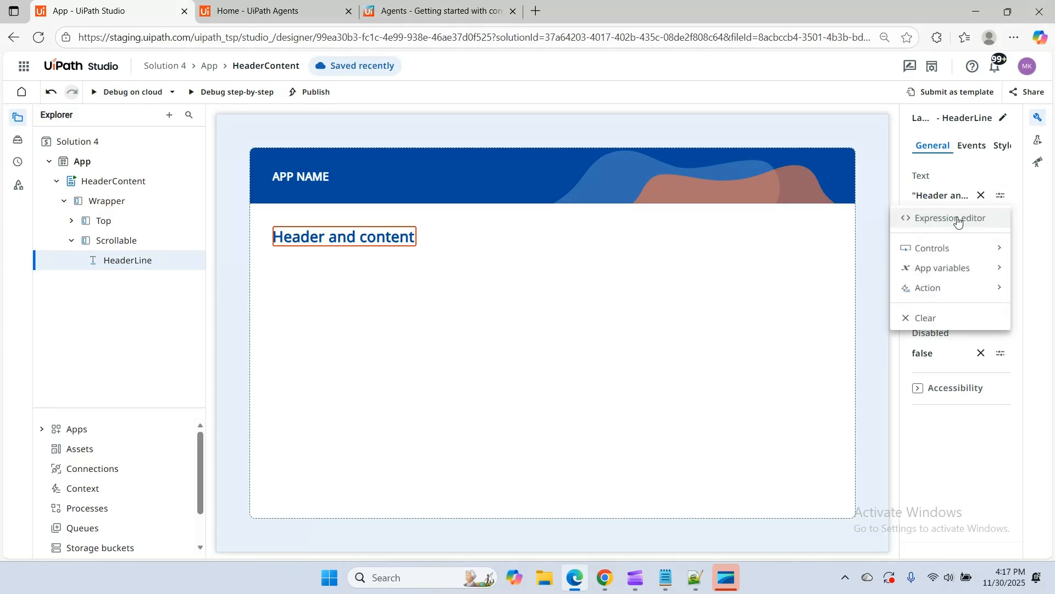
pyautogui.click(960, 220)
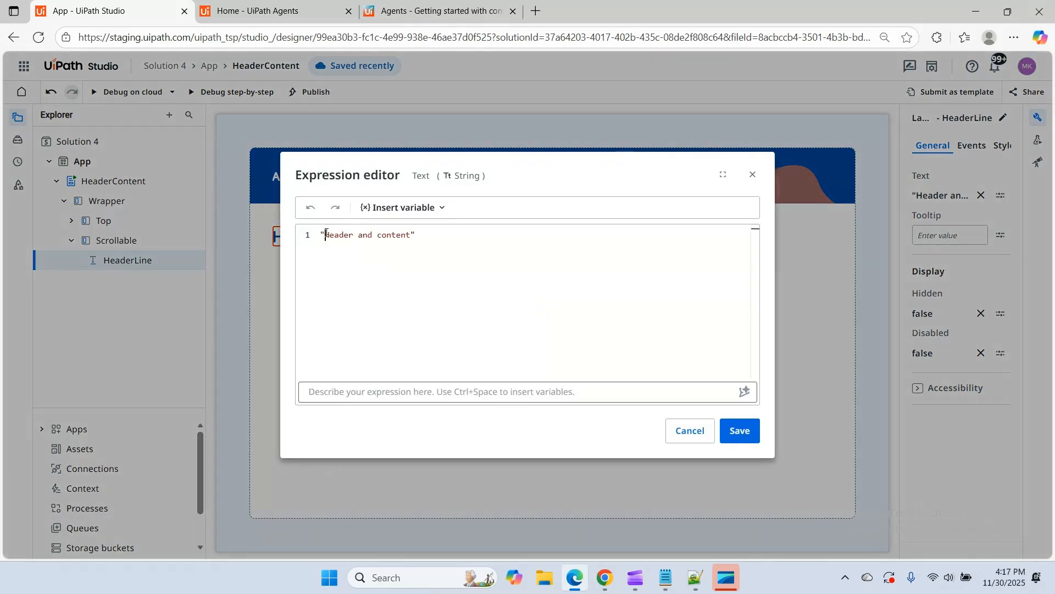
pyautogui.moveTo(325, 233); pyautogui.dragTo(412, 236)
pyautogui.write('Co-develpe')
pyautogui.press('BackSpace')
pyautogui.press('BackSpace')
pyautogui.write('oper ChatBOT')
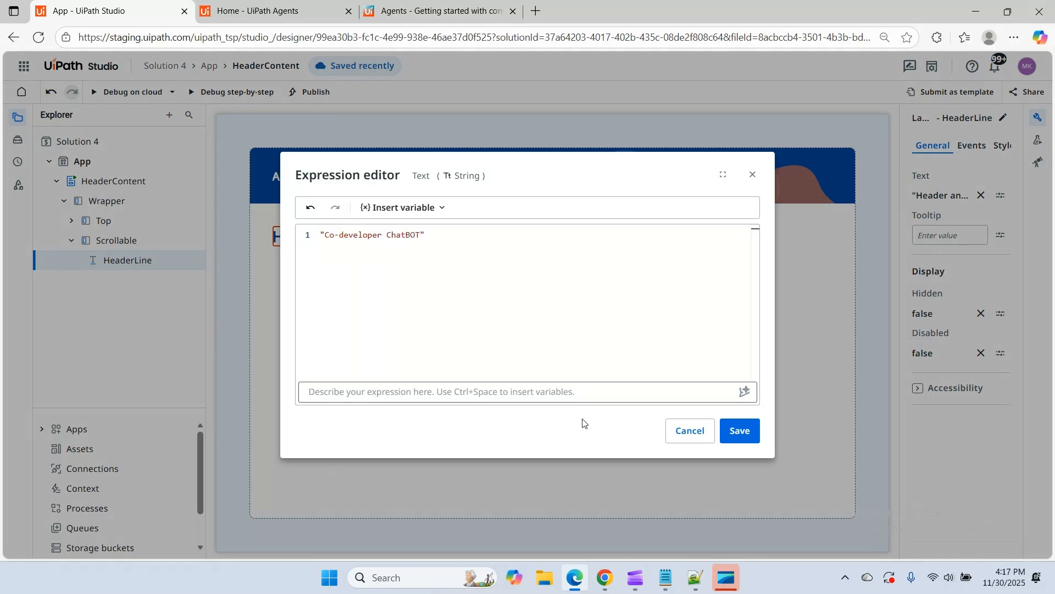
pyautogui.click(741, 431)
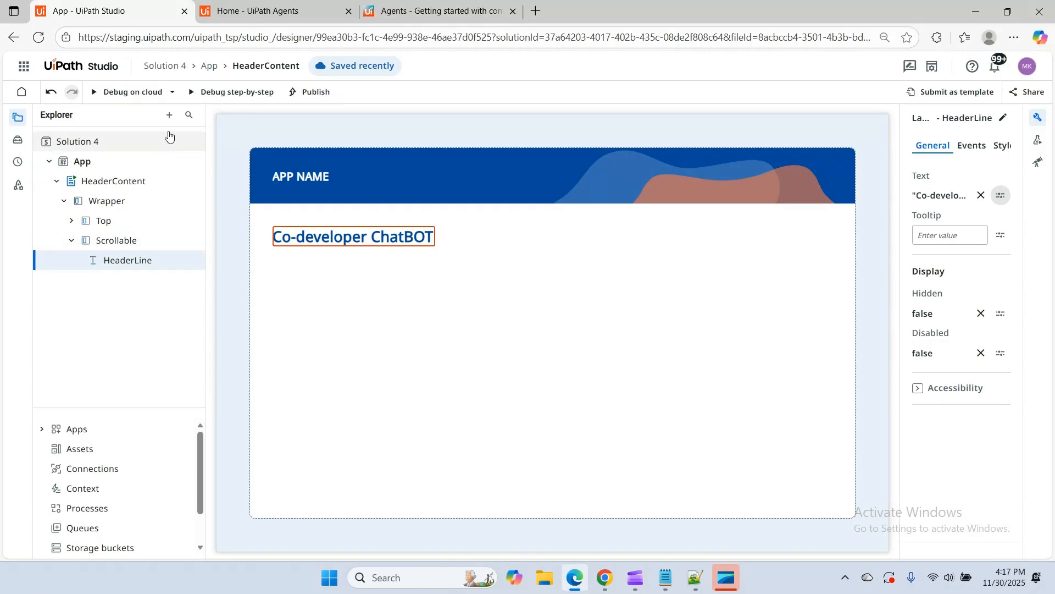
# Add an IFrame control to the page directly below the "Co-developer ChatBOT" heading
pyautogui.click(33, 144)
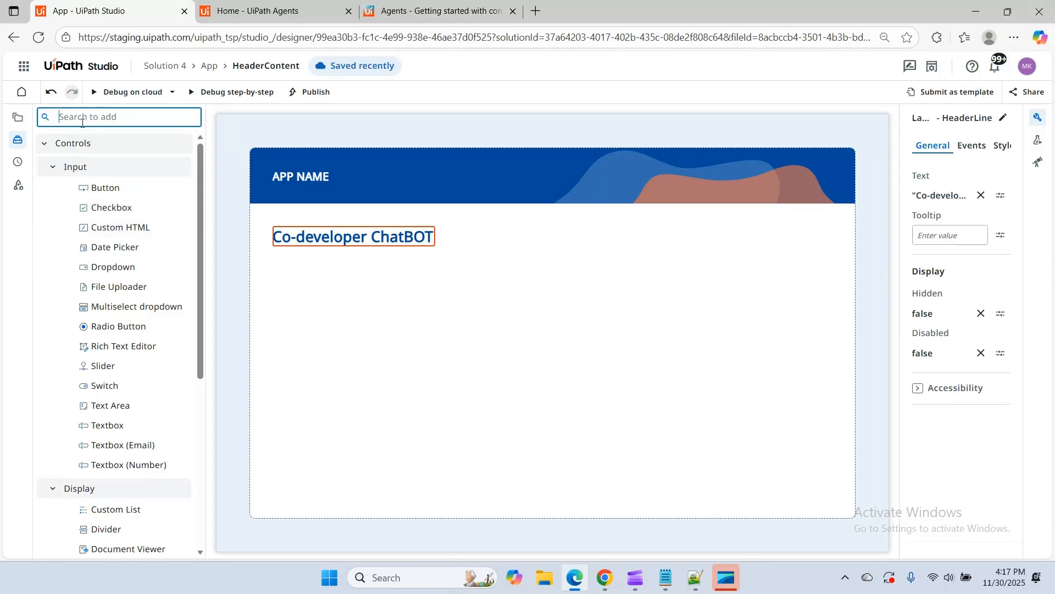
pyautogui.write('ifr')
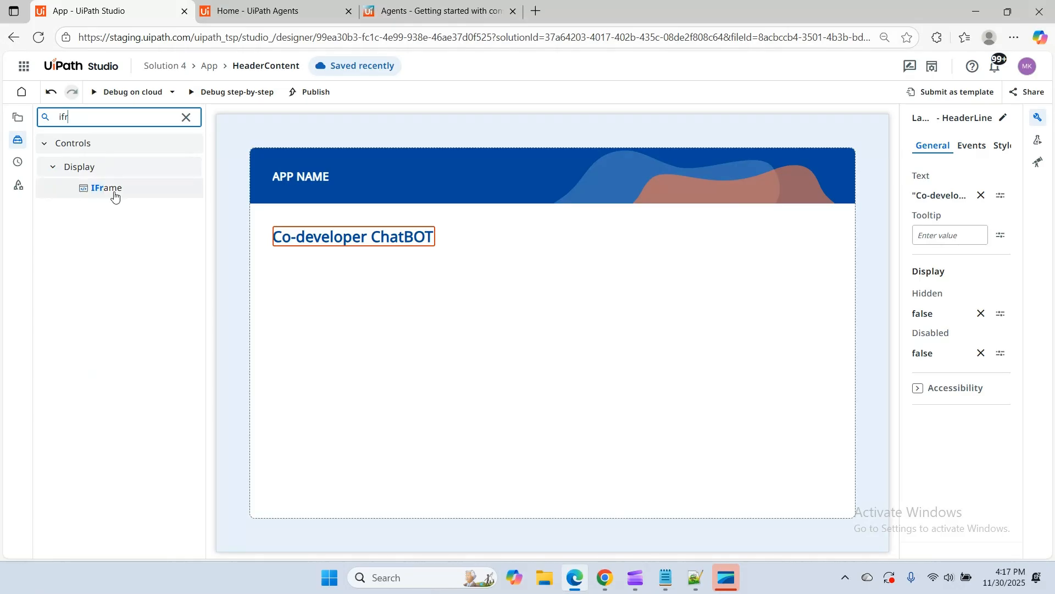
pyautogui.moveTo(114, 196); pyautogui.dragTo(317, 292)
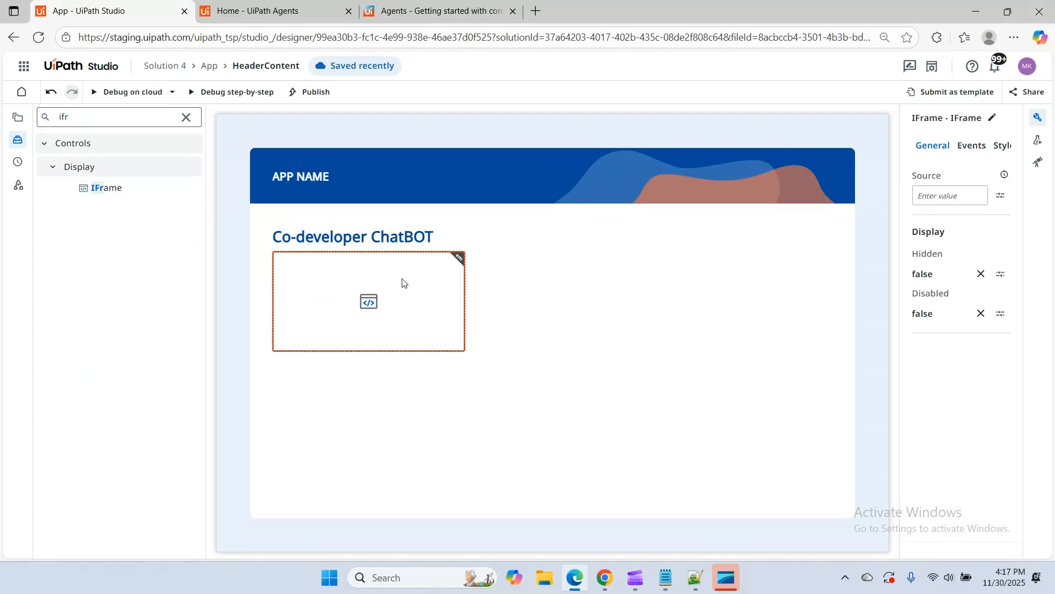
# Set the IFrame's width to 80% and its height to 80%, and clear the control search
pyautogui.click(1002, 145)
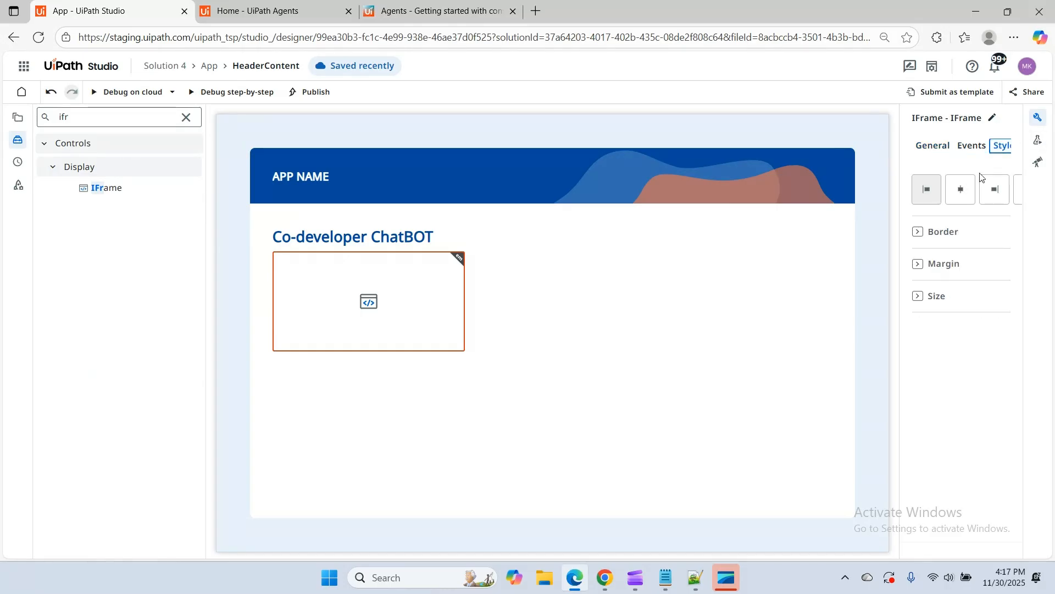
pyautogui.moveTo(902, 296); pyautogui.dragTo(874, 313)
pyautogui.click(889, 300)
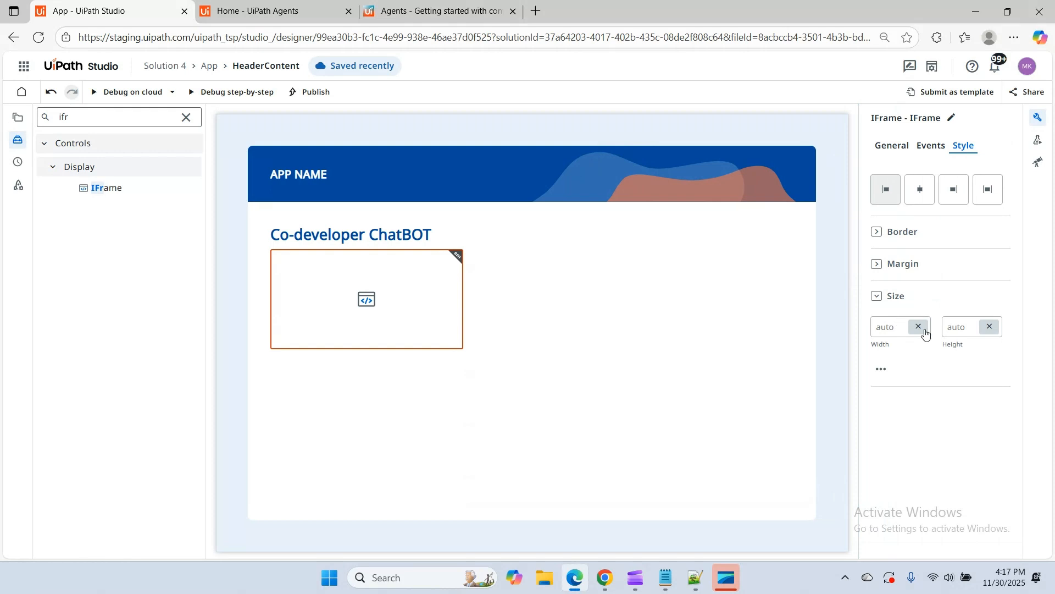
pyautogui.click(923, 328)
pyautogui.click(924, 327)
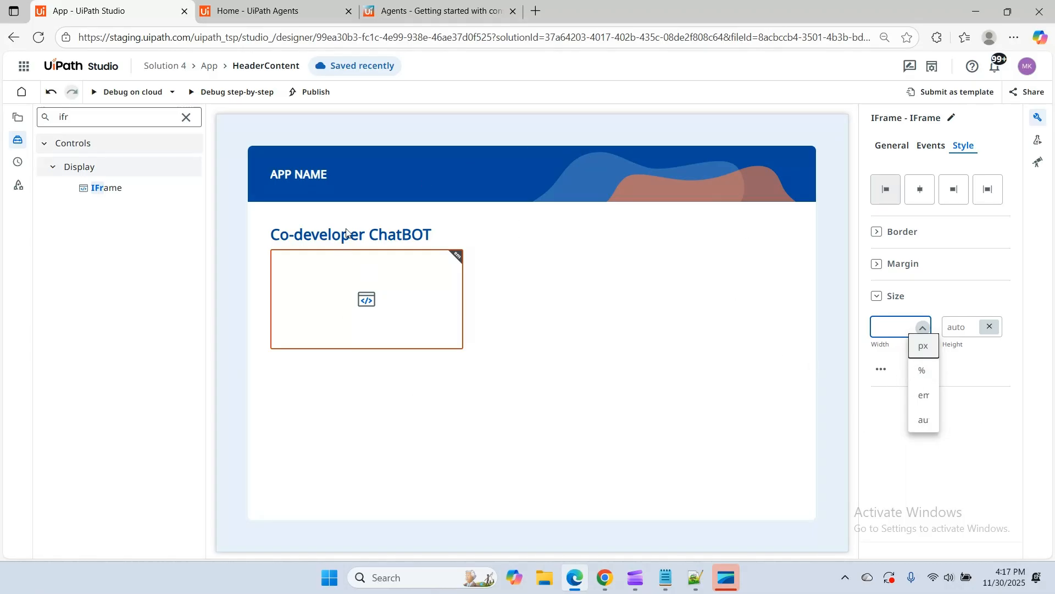
pyautogui.click(922, 370)
pyautogui.click(888, 328)
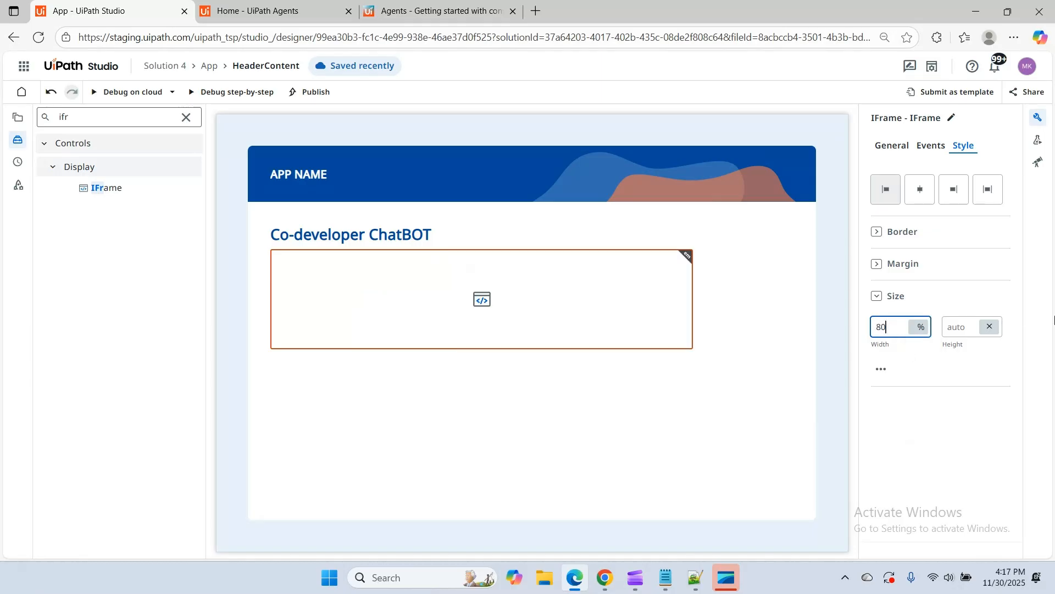
pyautogui.click(989, 326)
pyautogui.click(994, 328)
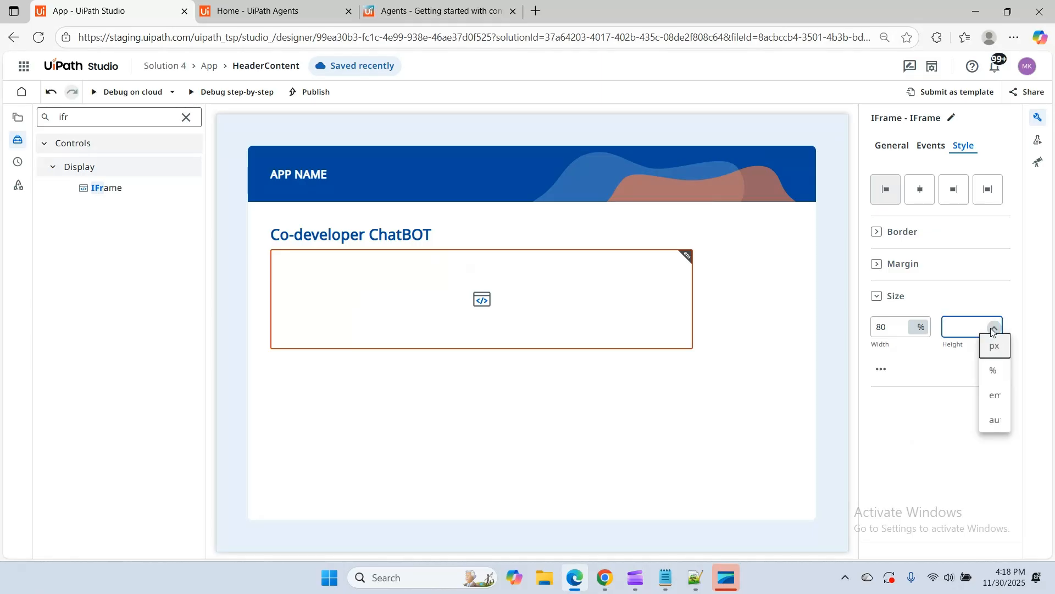
pyautogui.click(994, 366)
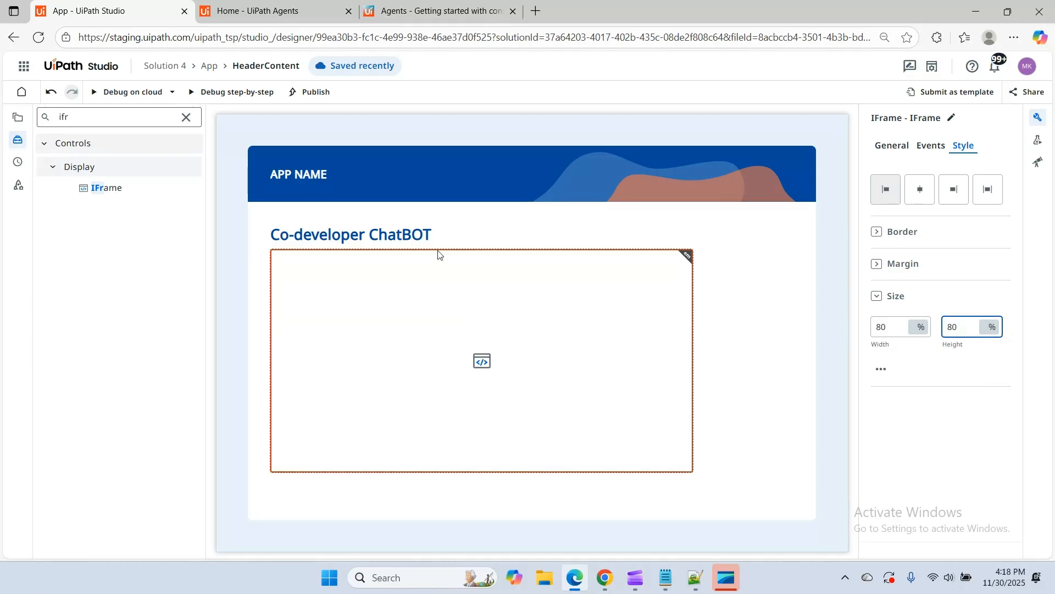
pyautogui.click(186, 117)
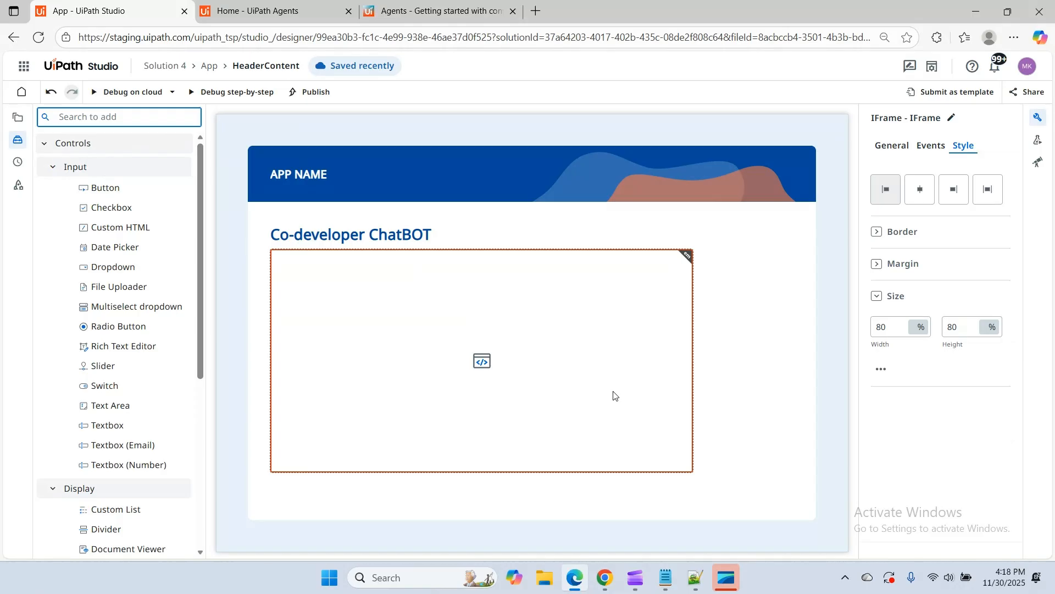
# Switch to Notepad and replace the welcomeDescription value in the agentId=1598318 embed URL with the author's name
pyautogui.click(672, 585)
pyautogui.click(295, 442)
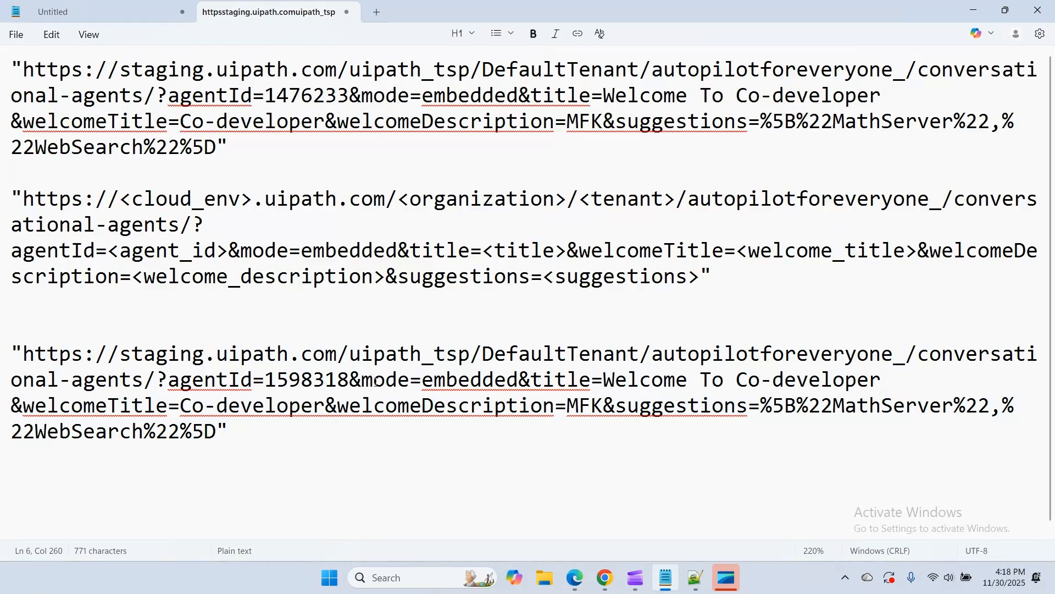
pyautogui.moveTo(350, 379); pyautogui.dragTo(12, 354)
pyautogui.click(409, 379)
pyautogui.moveTo(422, 380); pyautogui.dragTo(517, 384)
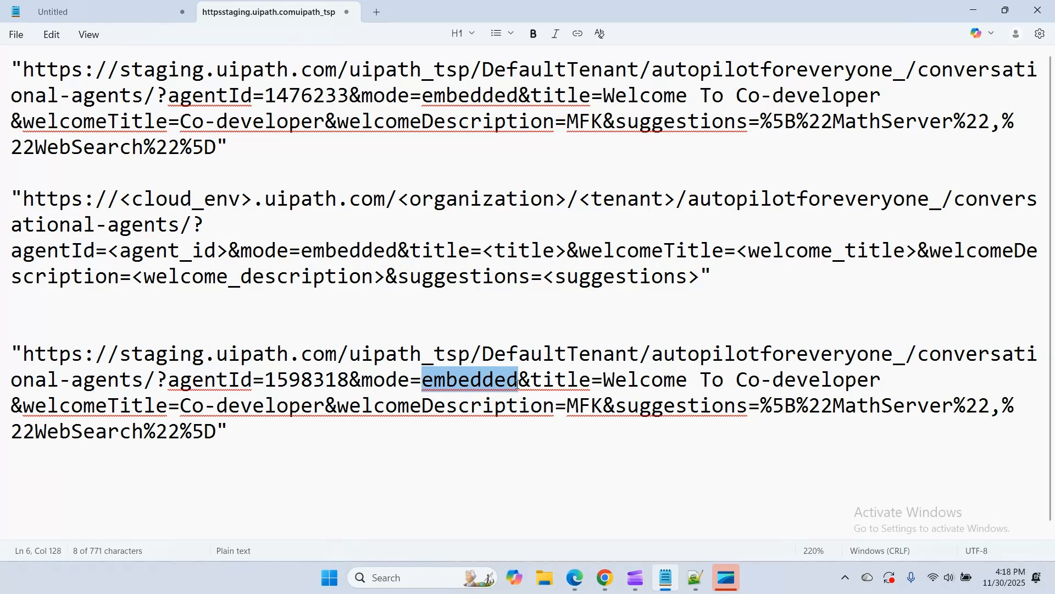
pyautogui.click(664, 384)
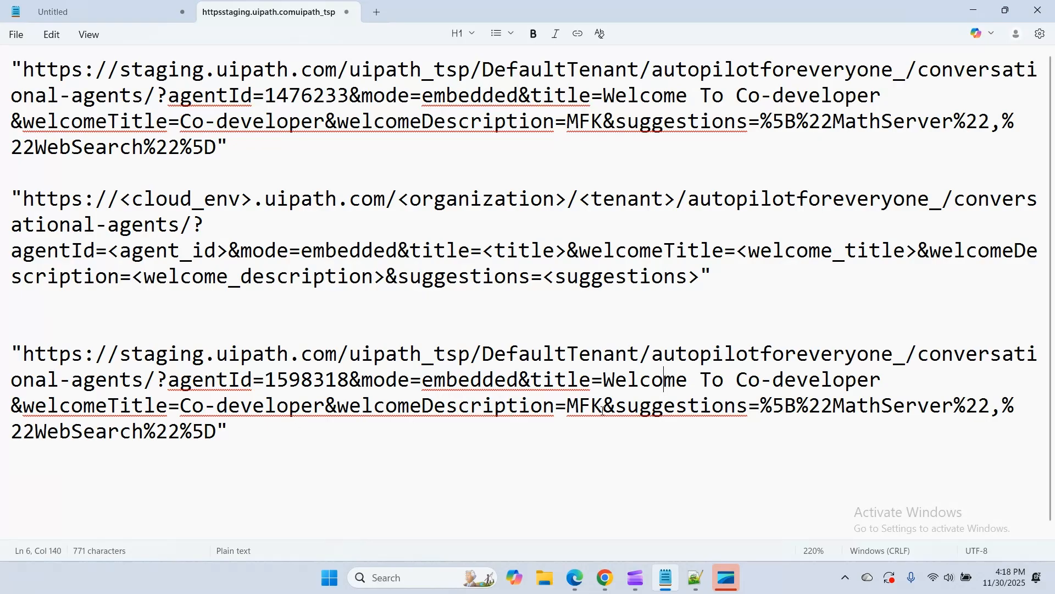
pyautogui.moveTo(566, 402); pyautogui.dragTo(604, 406)
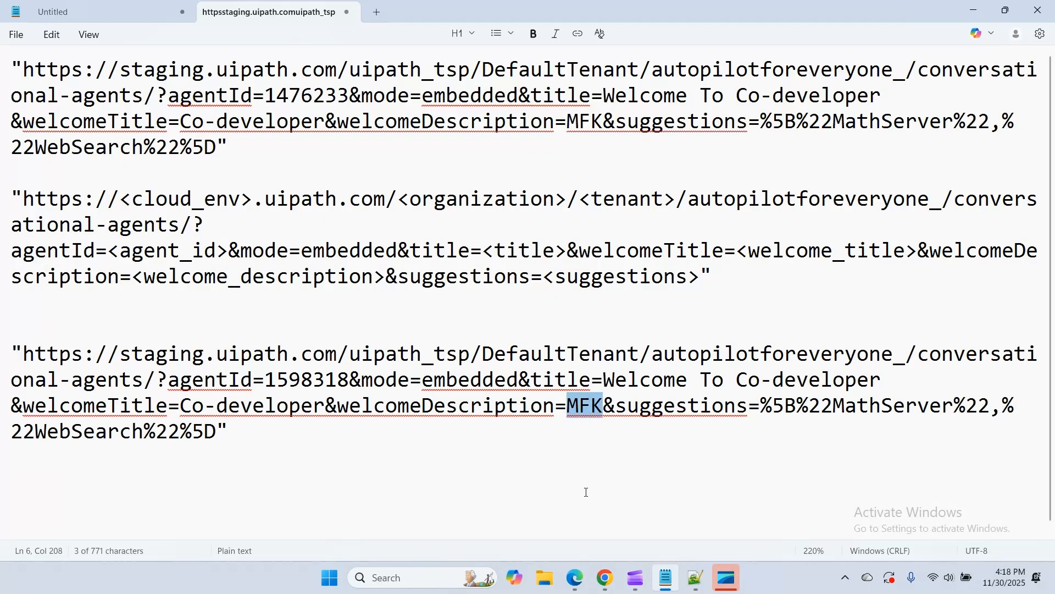
pyautogui.write('MFKHAN')
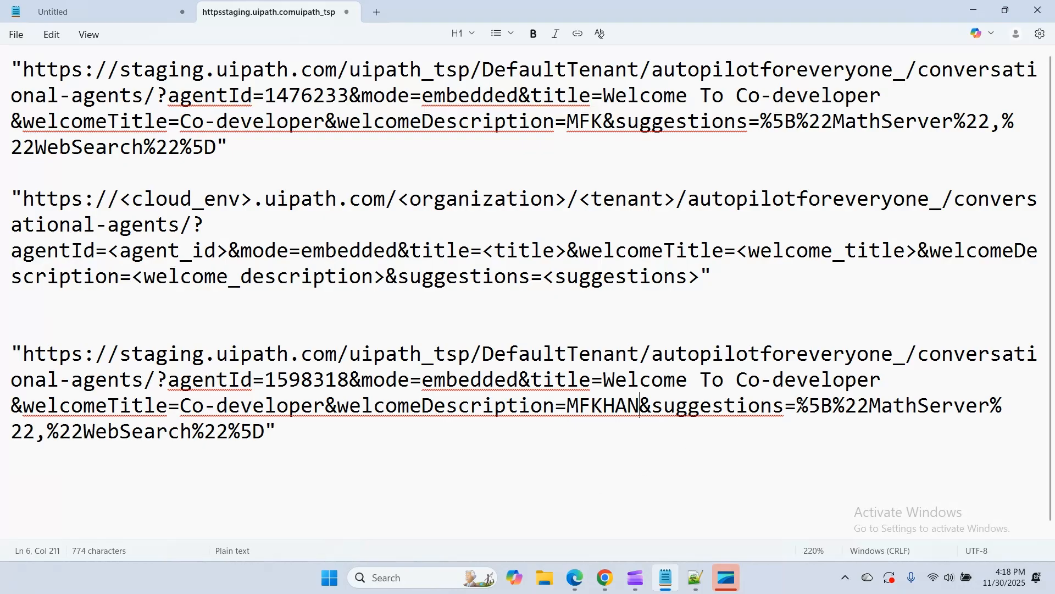
# Check the suggestions parameter and copy the complete quoted agentId=1598318 embed URL
pyautogui.moveTo(798, 405); pyautogui.dragTo(806, 421)
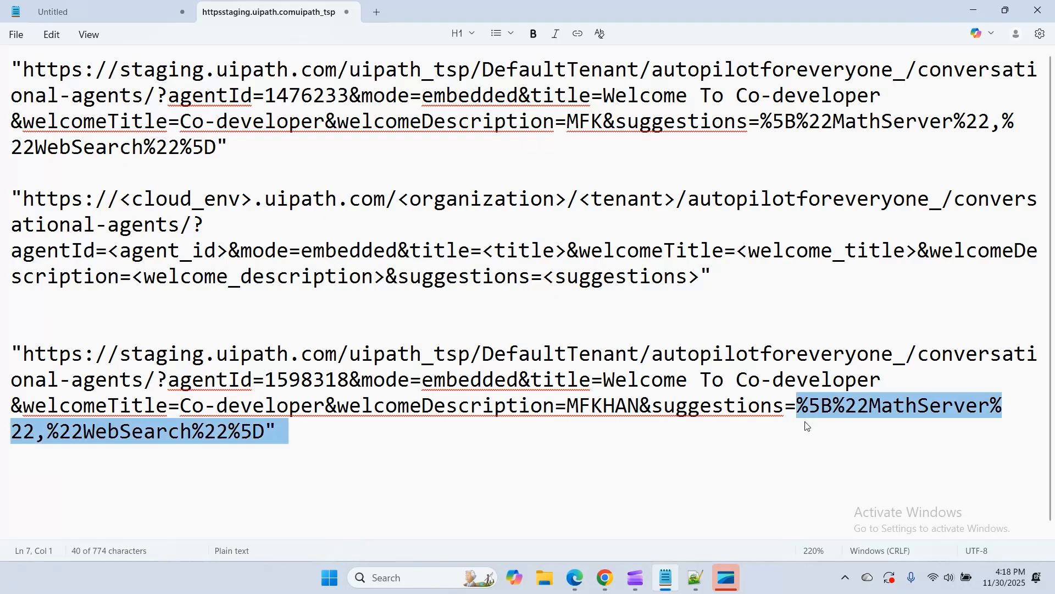
pyautogui.click(885, 411)
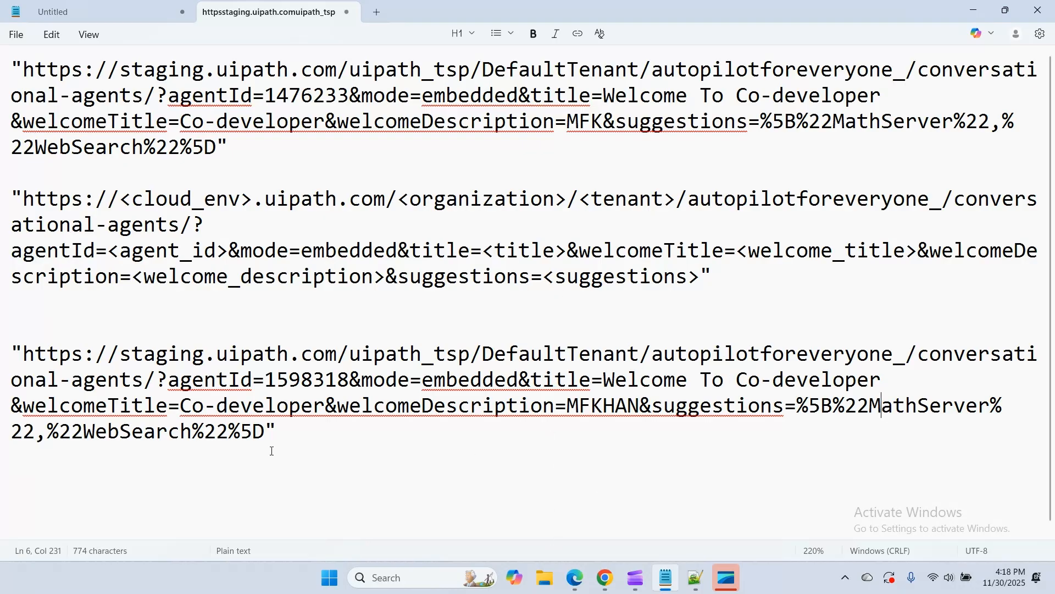
pyautogui.moveTo(286, 430); pyautogui.dragTo(2, 353)
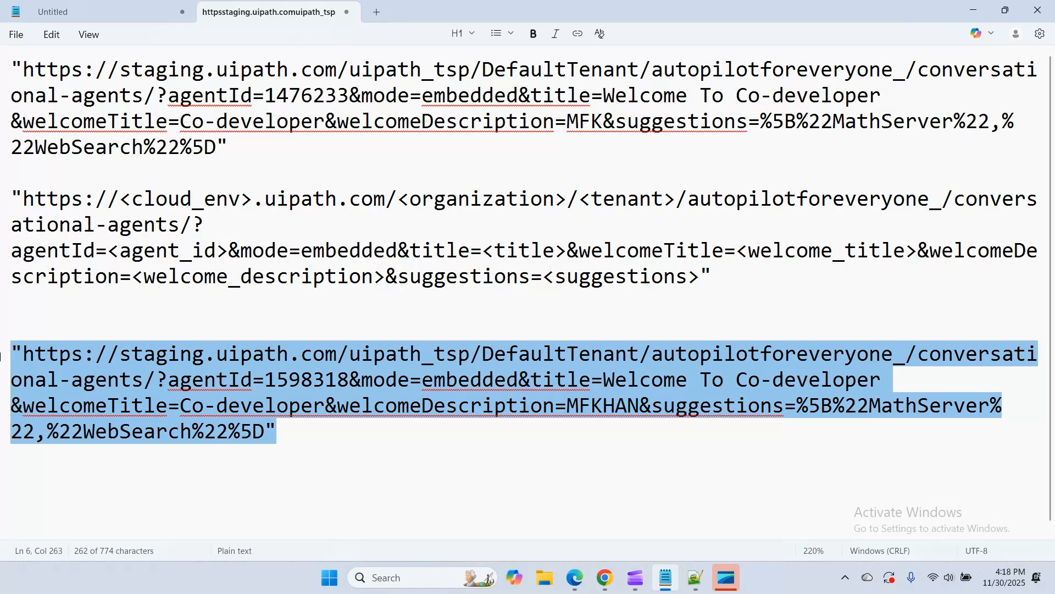
# Return to UiPath Studio in Edge, paste the copied agent embed URL as the IFrame's Source expression and save it
pyautogui.click(575, 577)
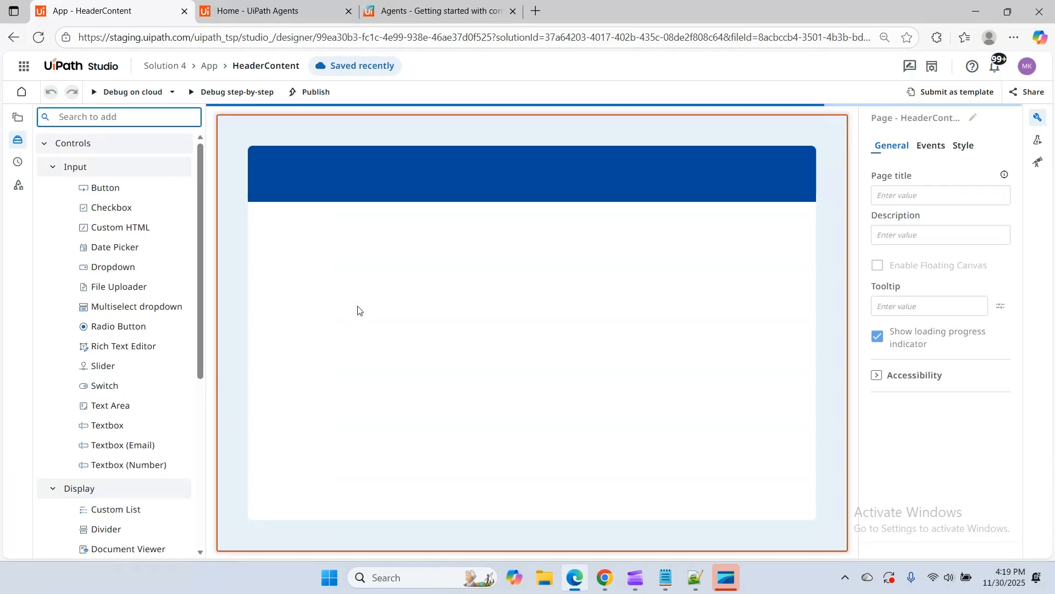
pyautogui.click(531, 305)
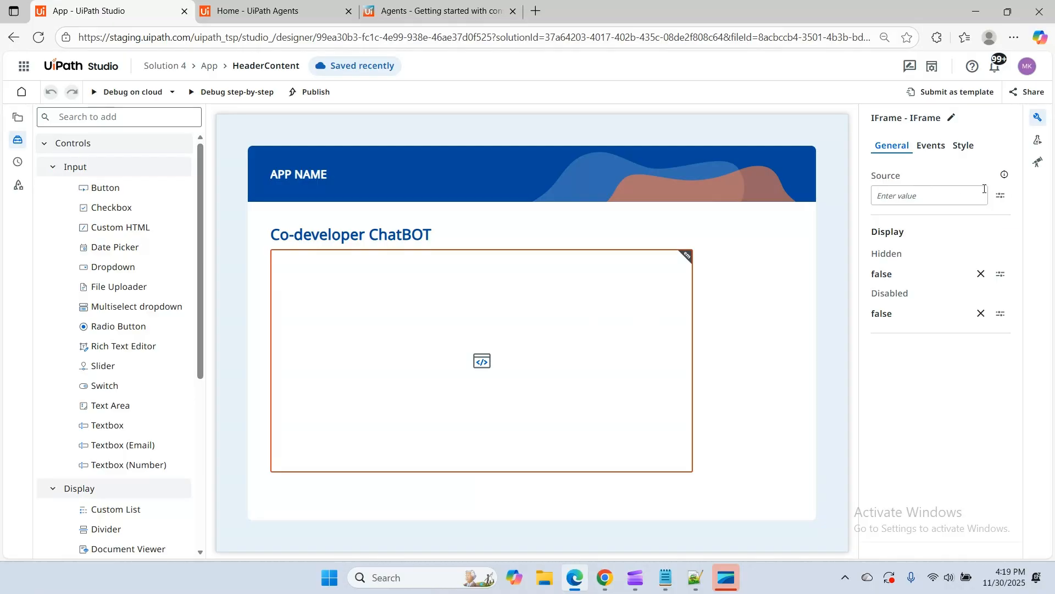
pyautogui.click(1001, 196)
pyautogui.click(934, 218)
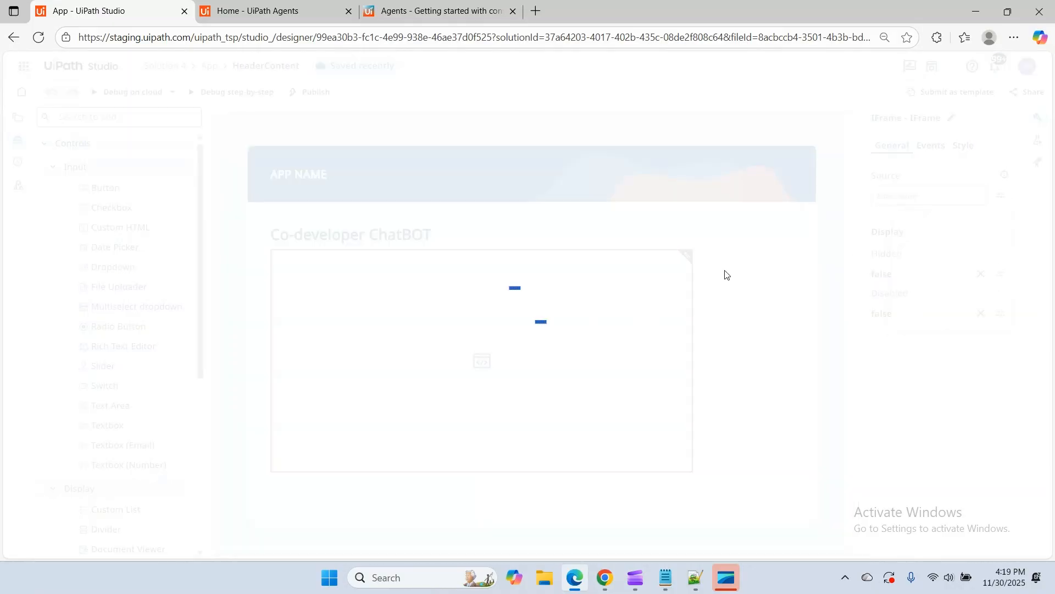
pyautogui.write('"https://staging.uipath.com/uipath_tsp/DefaultTenant/autopilotforeveryone_/conversational-agents/?agentId=1598318&mode=embedded&title=Welcome To Co-developer &welcomeTitle=Co-developer&welcomeDescription=MFKHAN&suggestions=%5B%22MathServer%22,%22WebSearch%22%5D"')
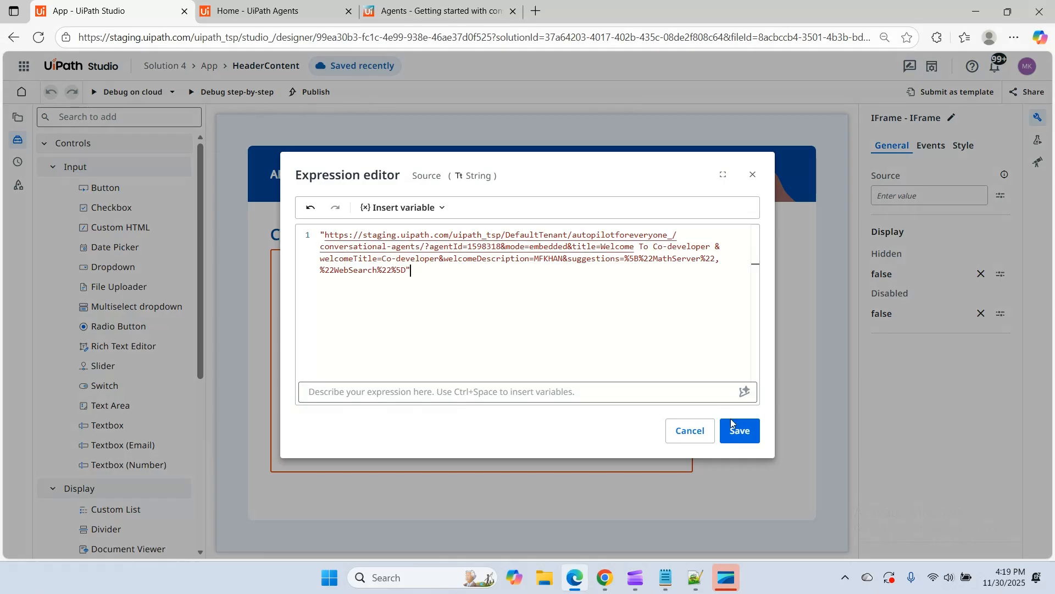
pyautogui.click(740, 432)
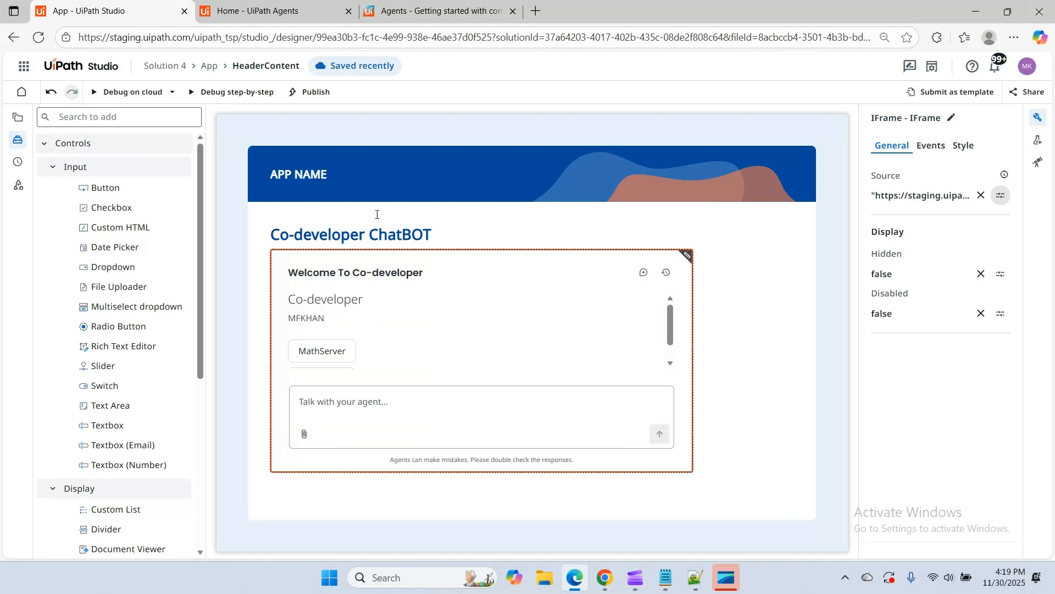
# Start a cloud debug run of the app
pyautogui.click(122, 91)
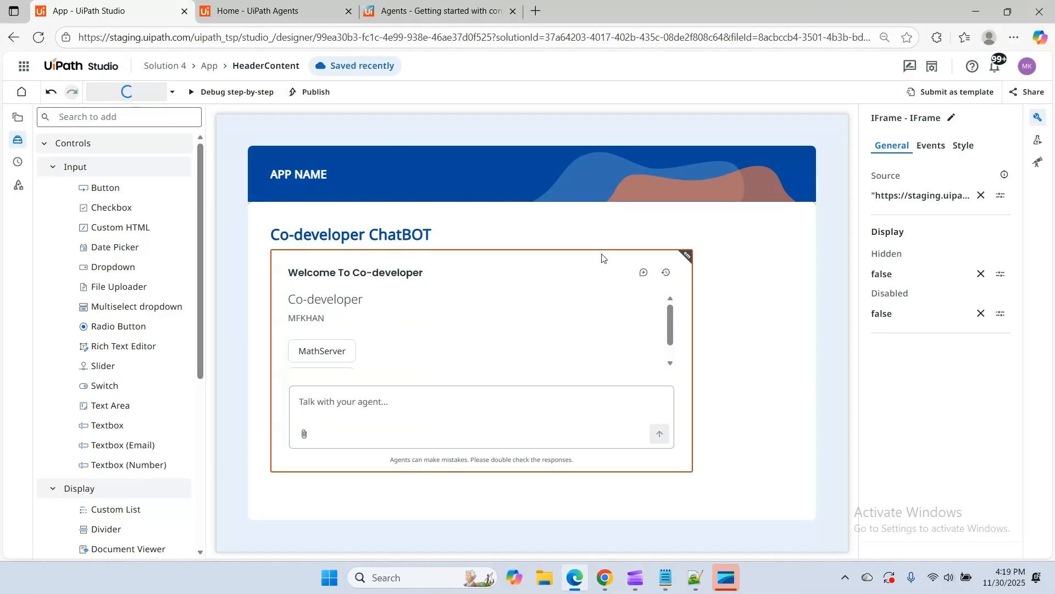
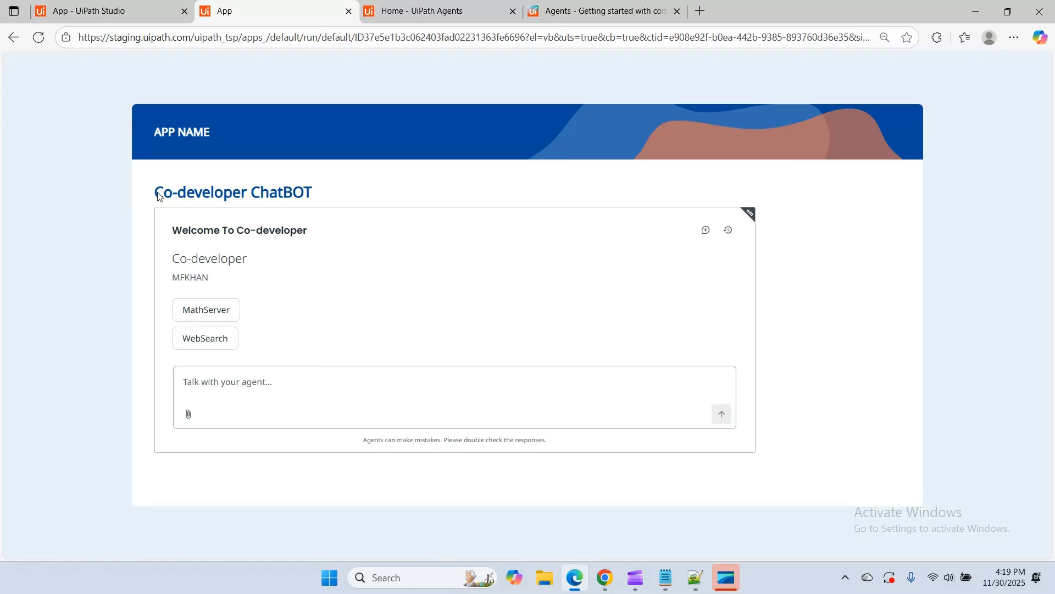
# Check the running app's heading, and in Notepad examine the encoded MathServer and WebSearch suggestions in the agentId=1598318 embed URL
pyautogui.moveTo(158, 195); pyautogui.dragTo(342, 203)
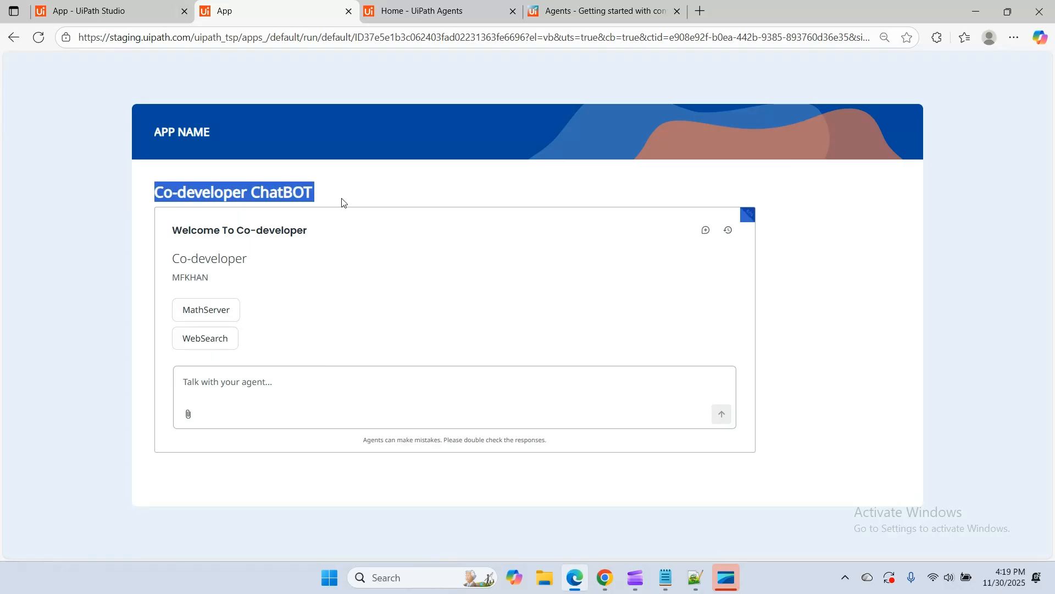
pyautogui.click(802, 273)
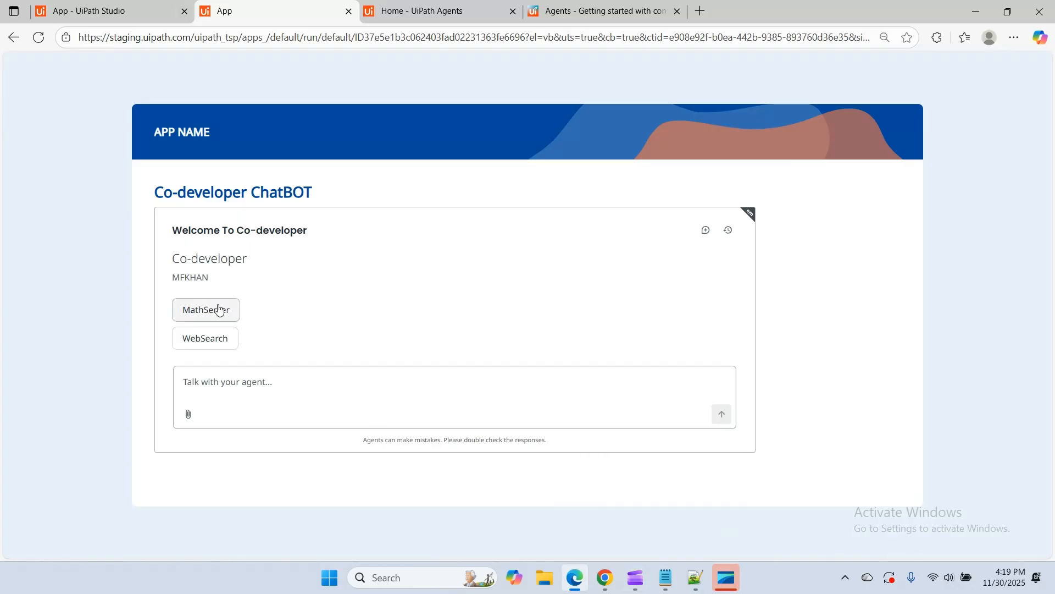
pyautogui.click(666, 577)
pyautogui.click(784, 420)
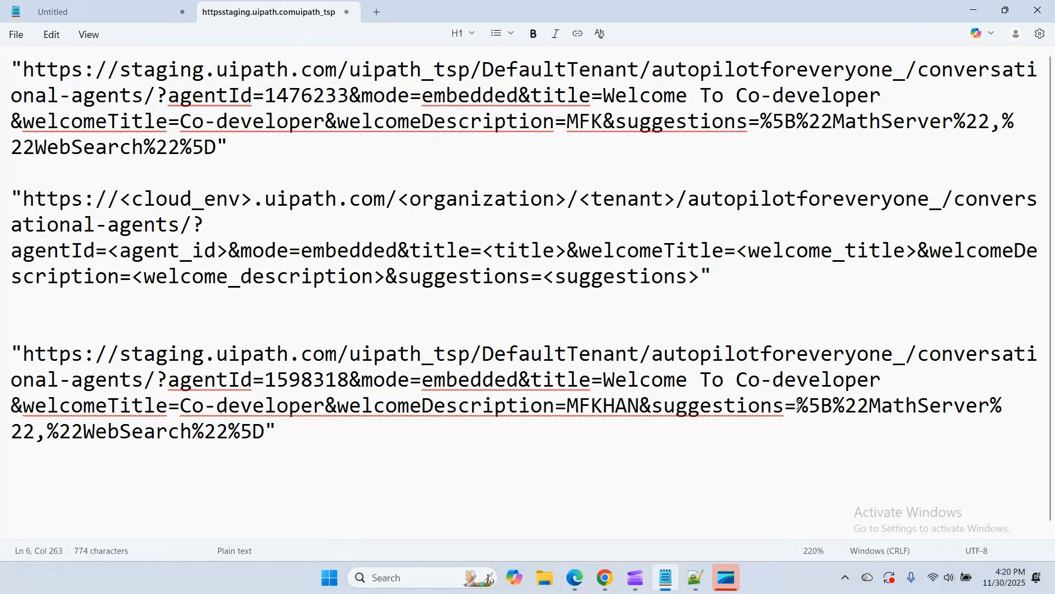
pyautogui.moveTo(798, 405); pyautogui.dragTo(915, 412)
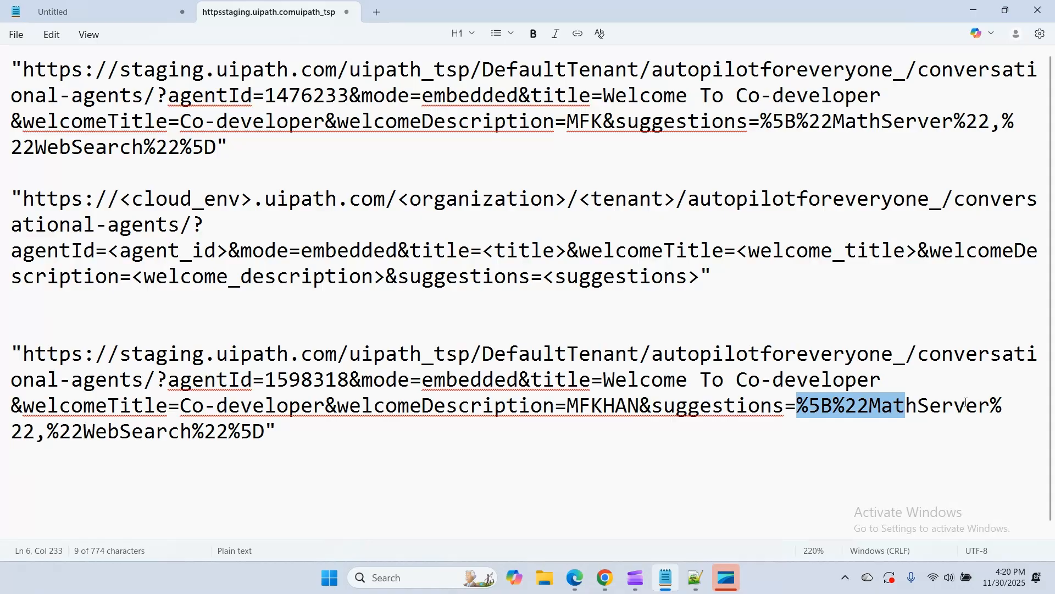
pyautogui.moveTo(993, 406); pyautogui.dragTo(873, 417)
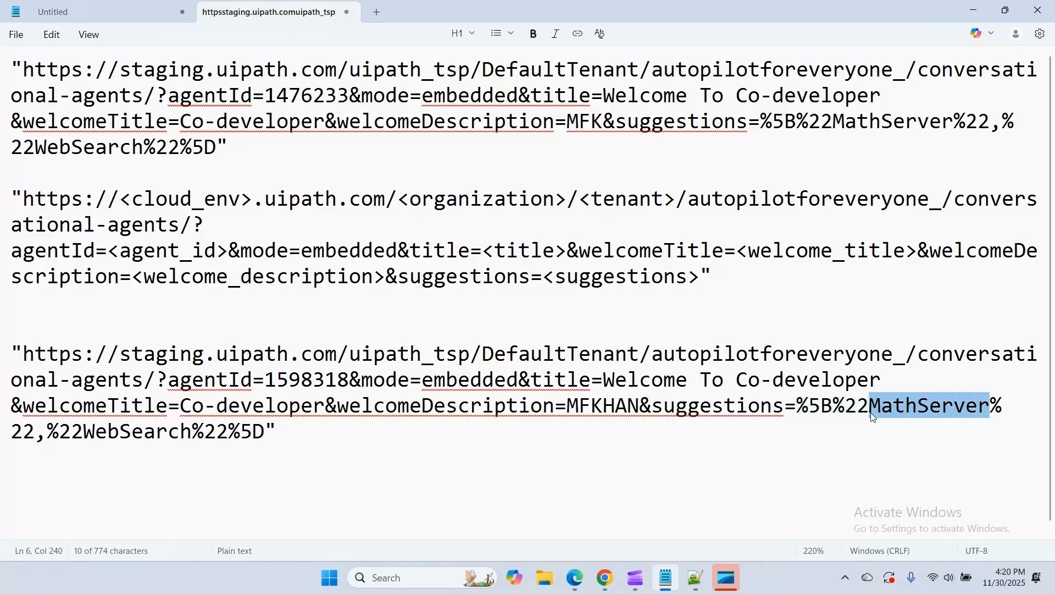
pyautogui.moveTo(798, 407); pyautogui.dragTo(866, 409)
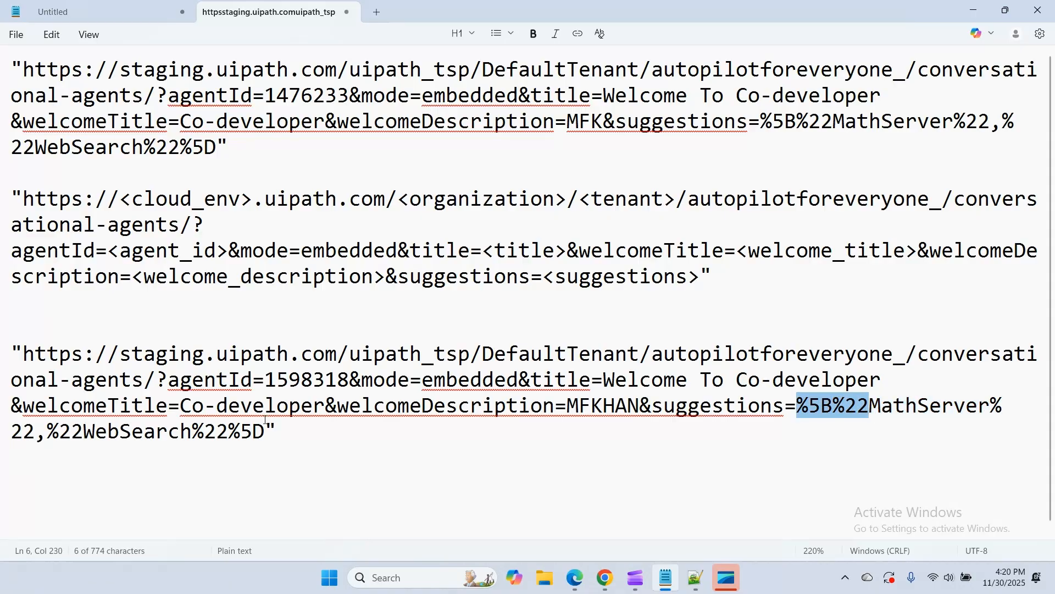
pyautogui.moveTo(85, 431); pyautogui.dragTo(189, 432)
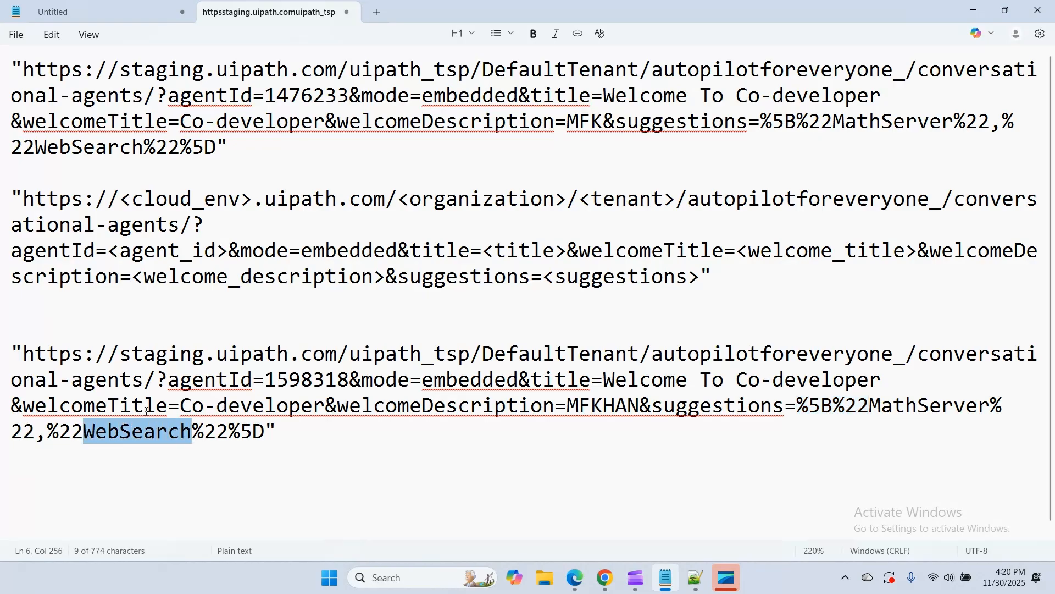
pyautogui.moveTo(35, 433); pyautogui.dragTo(48, 433)
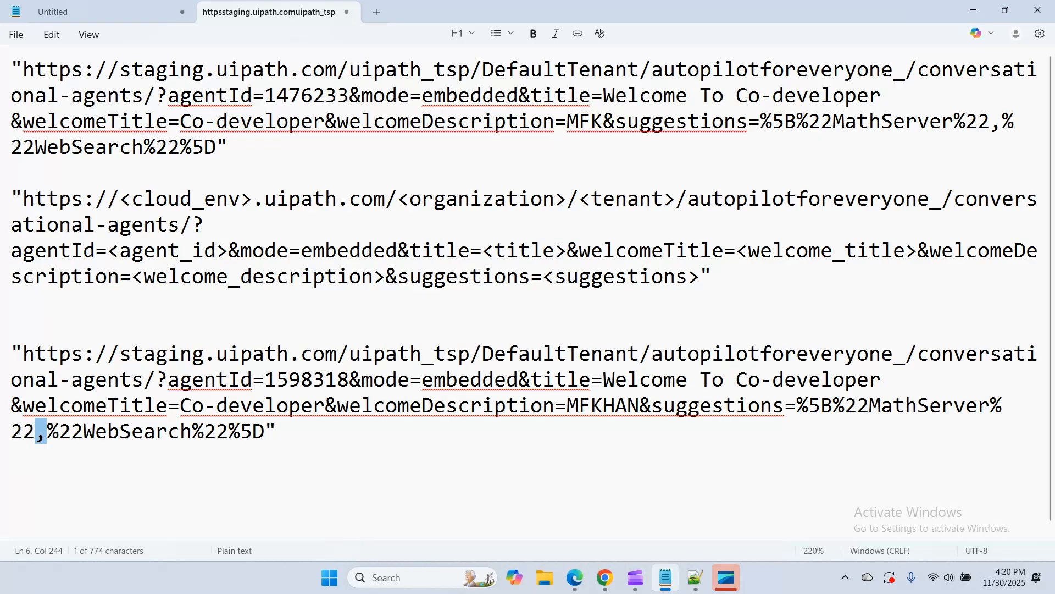
# Return to the running app in Edge and check the embedded chat's title, welcome title and welcome description
pyautogui.click(981, 12)
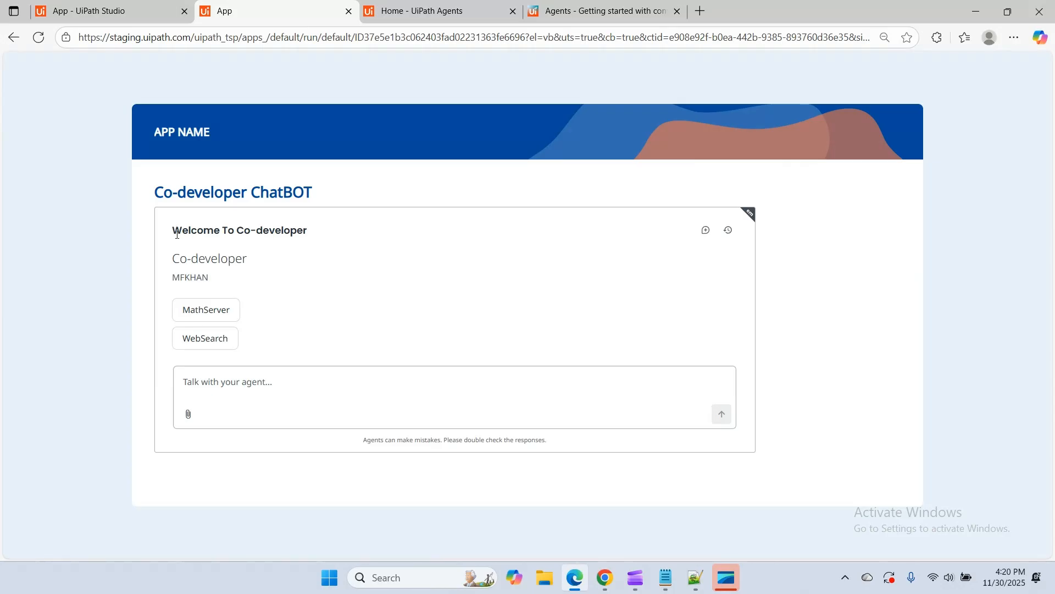
pyautogui.moveTo(172, 231); pyautogui.dragTo(310, 237)
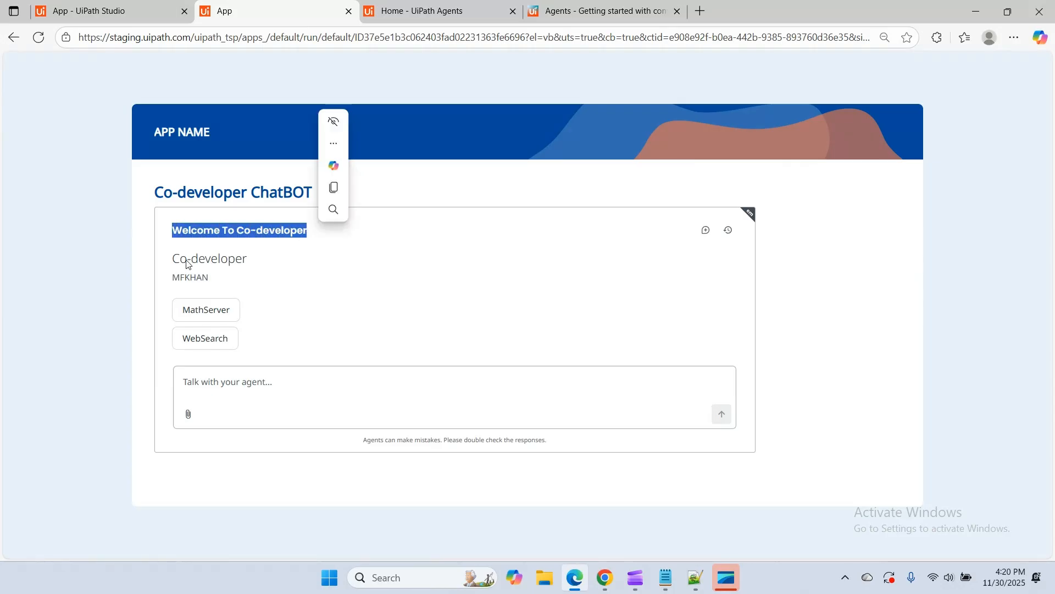
pyautogui.moveTo(173, 259); pyautogui.dragTo(259, 266)
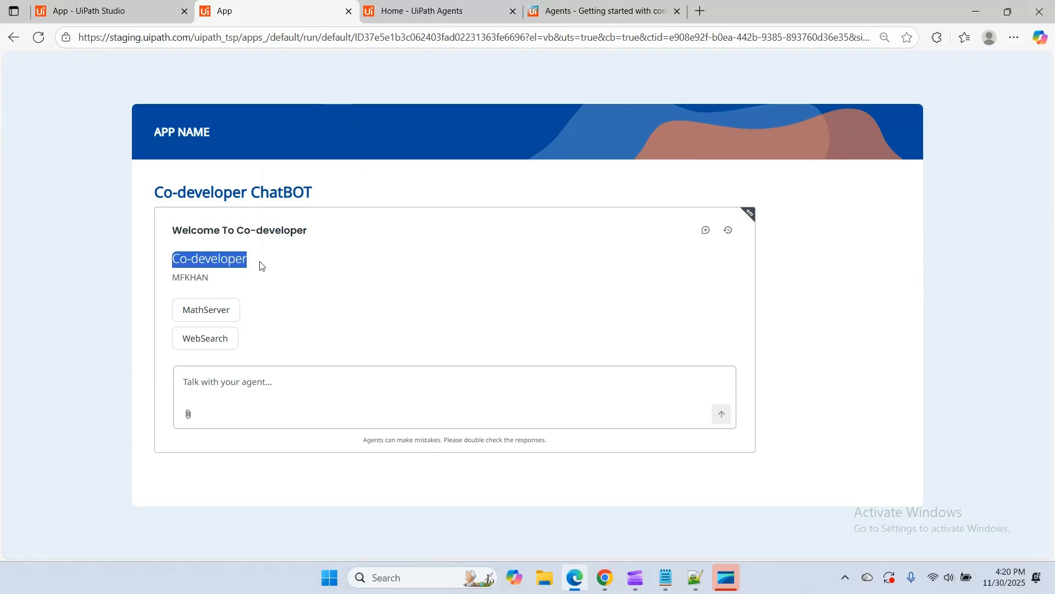
pyautogui.doubleClick(187, 279)
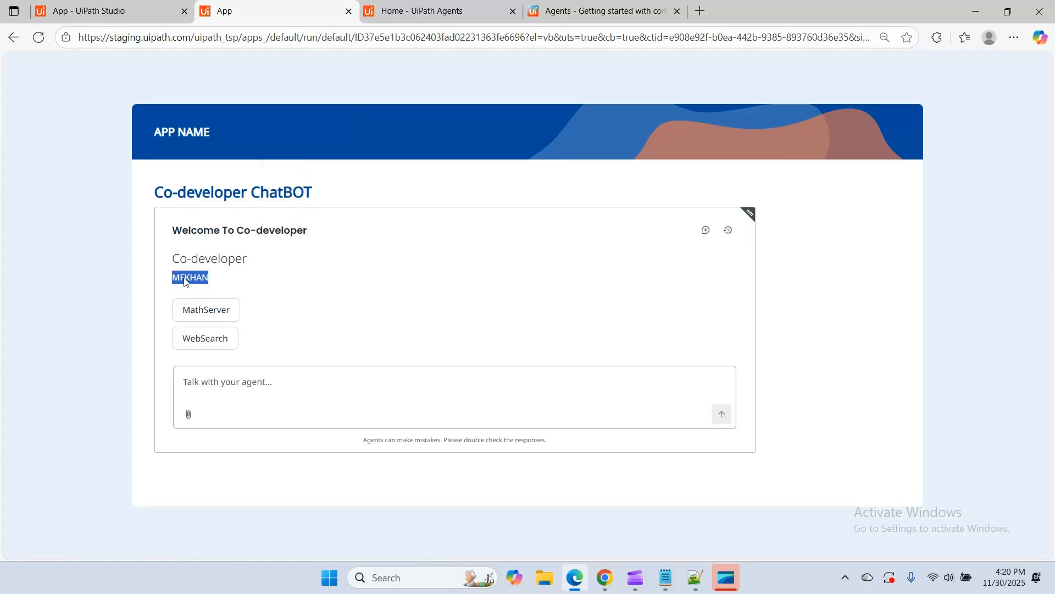
pyautogui.click(294, 308)
# Try the WebSearch and MathServer suggestions in the embedded chat and clear the message box
pyautogui.click(218, 343)
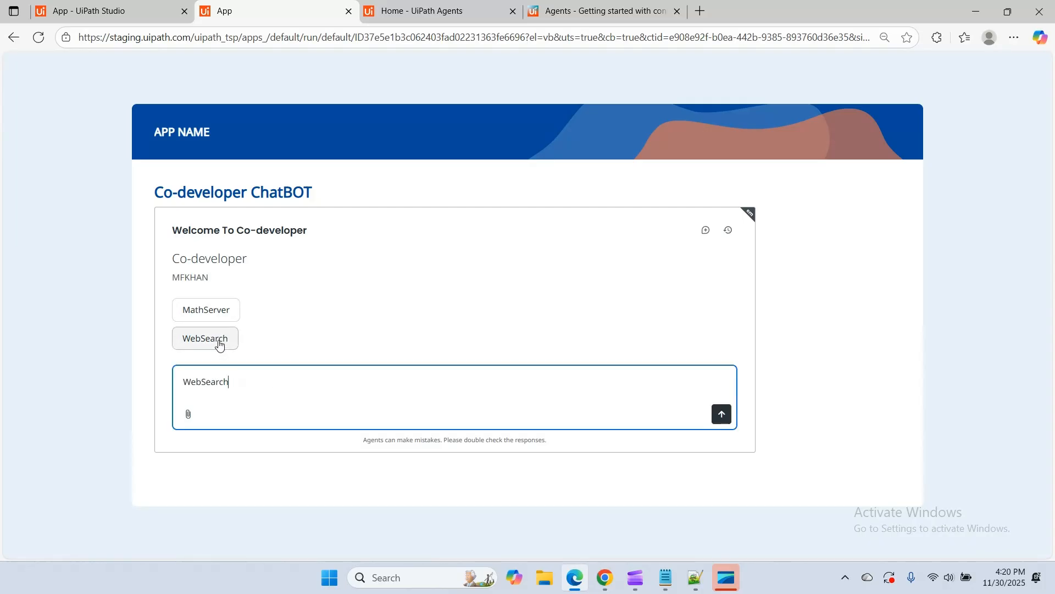
pyautogui.click(215, 311)
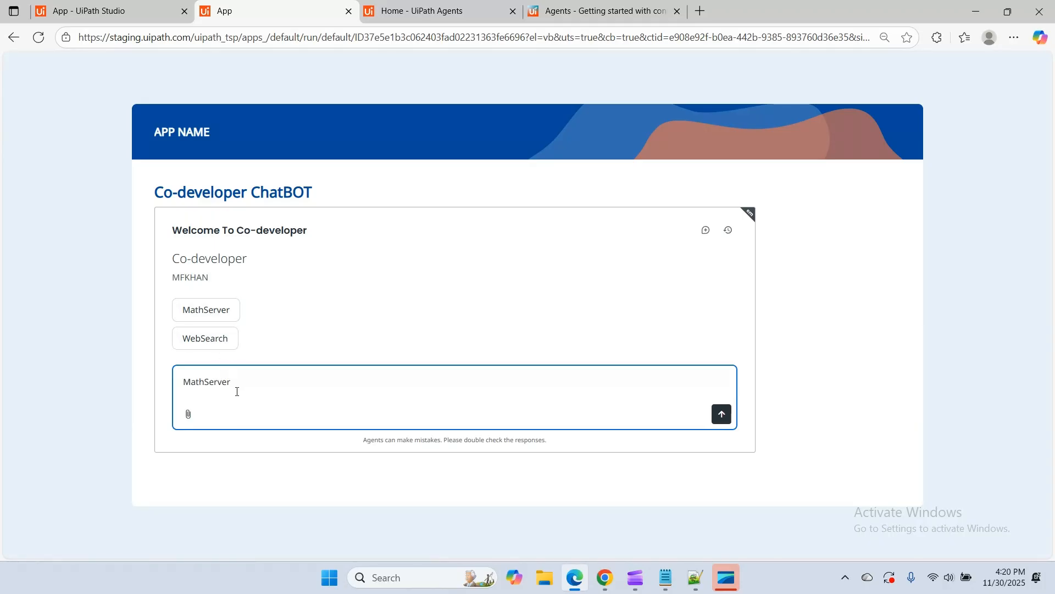
pyautogui.moveTo(238, 391); pyautogui.dragTo(161, 385)
pyautogui.press('BackSpace')
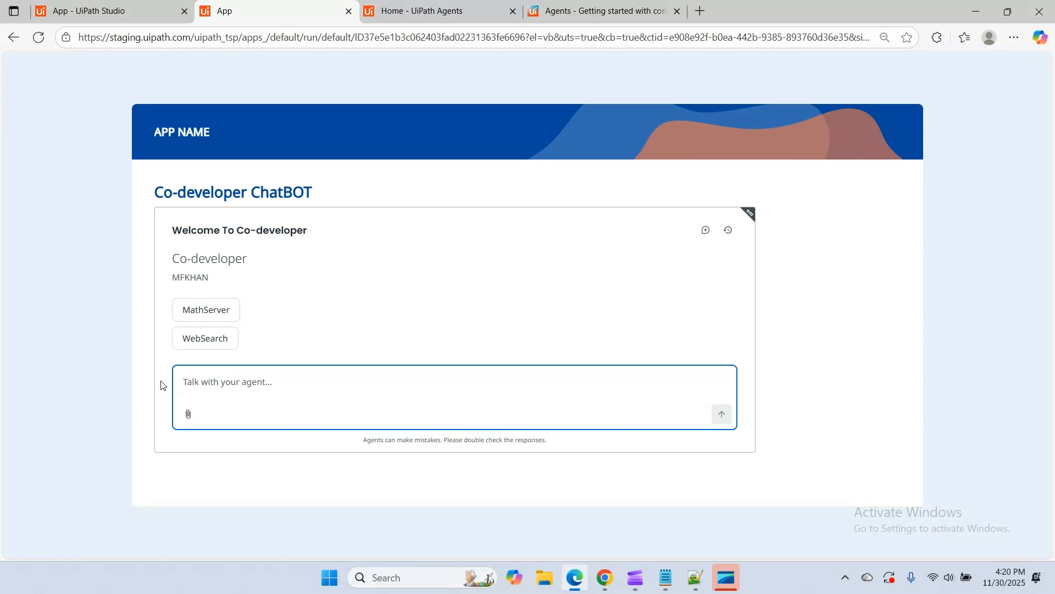
# Send the message "Hello" to the embedded agent and read through its whole reply
pyautogui.write('Hello')
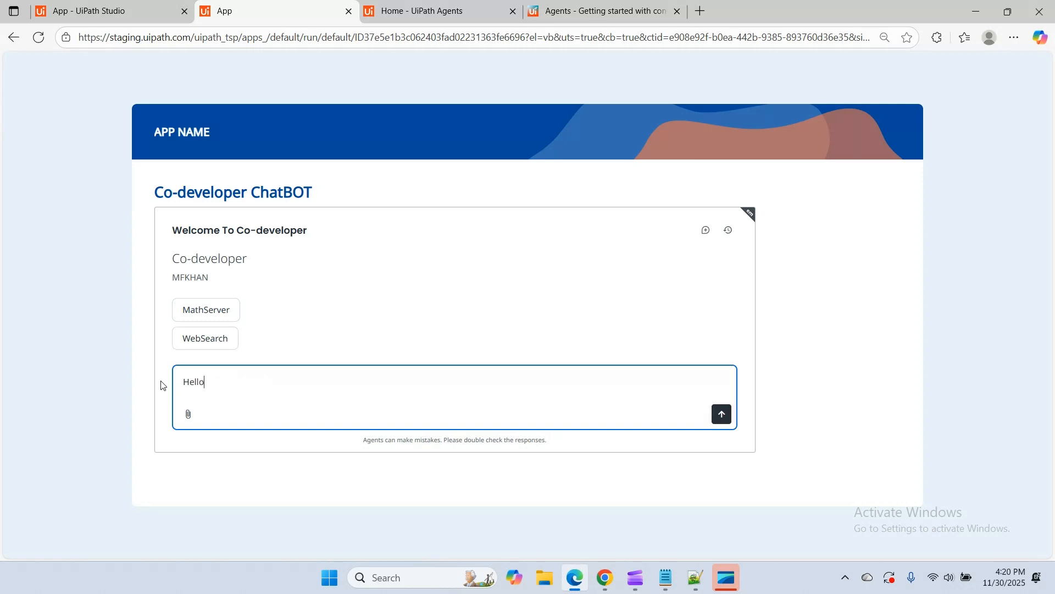
pyautogui.press('Return')
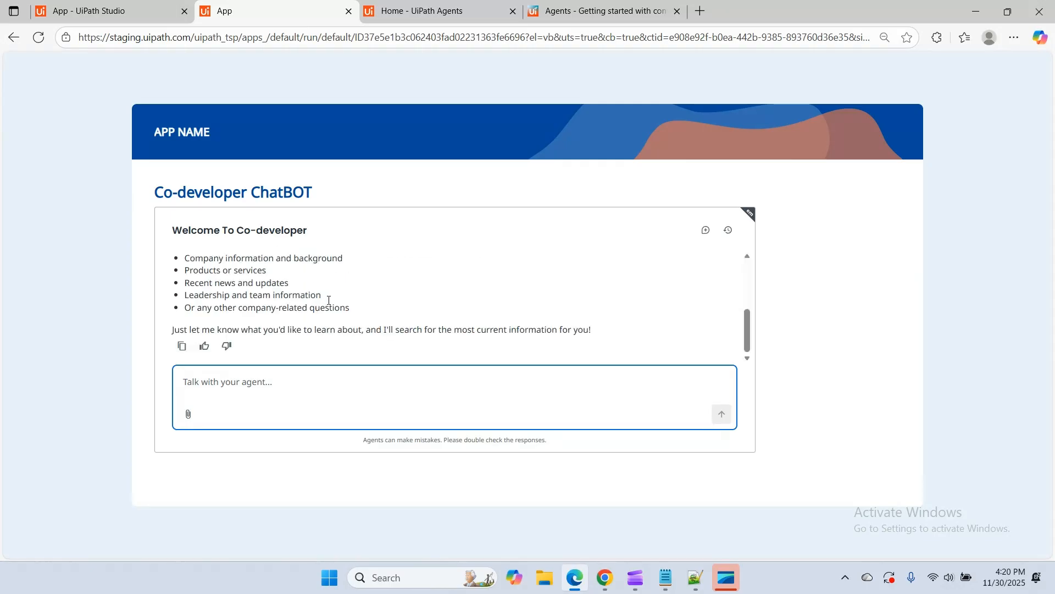
pyautogui.scroll(5, 254, 290)
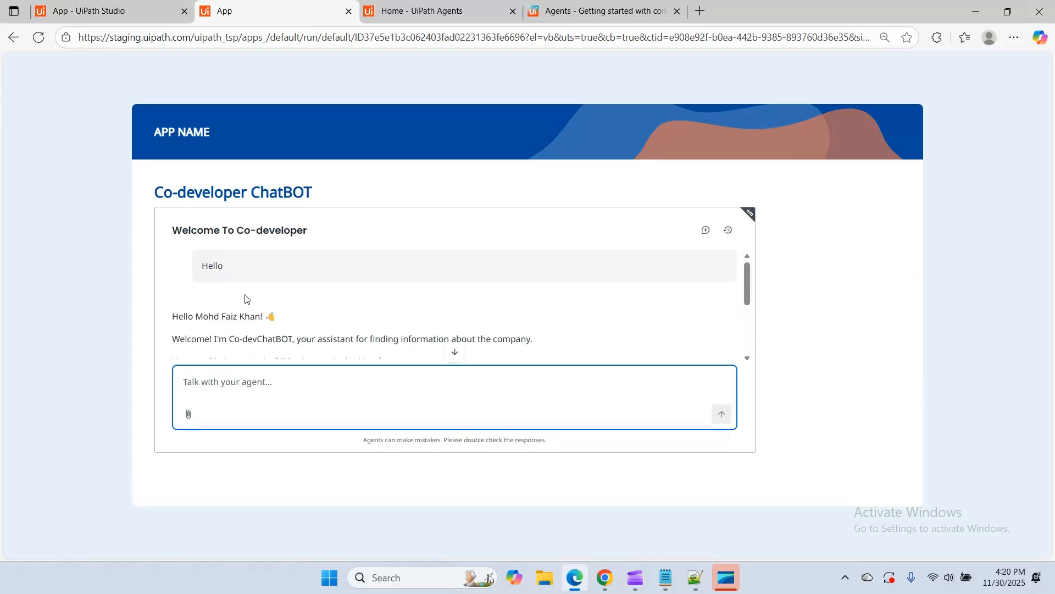
pyautogui.scroll(-1, 278, 323)
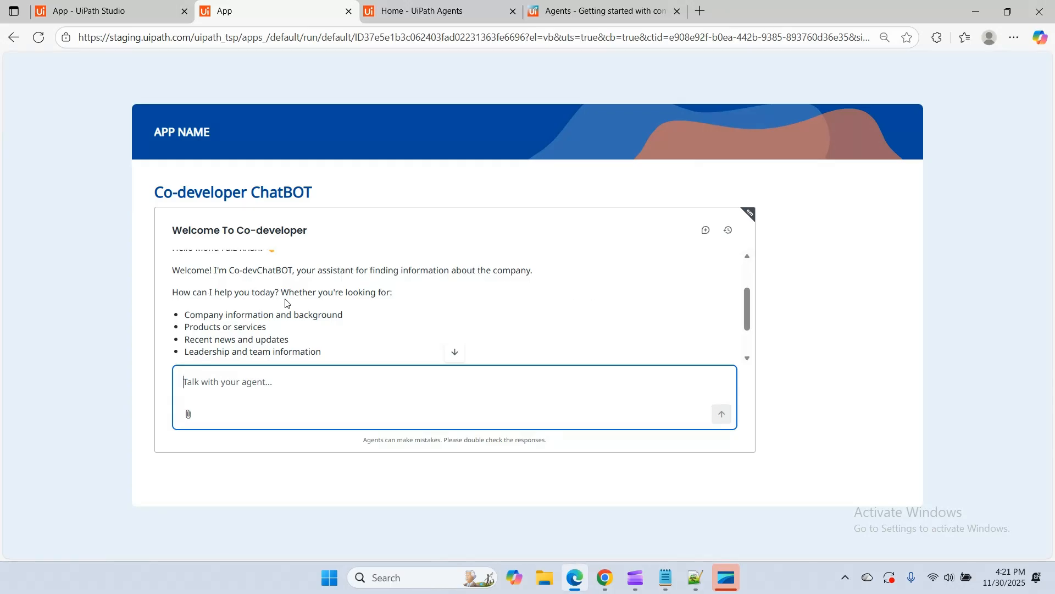
pyautogui.scroll(-1, 354, 328)
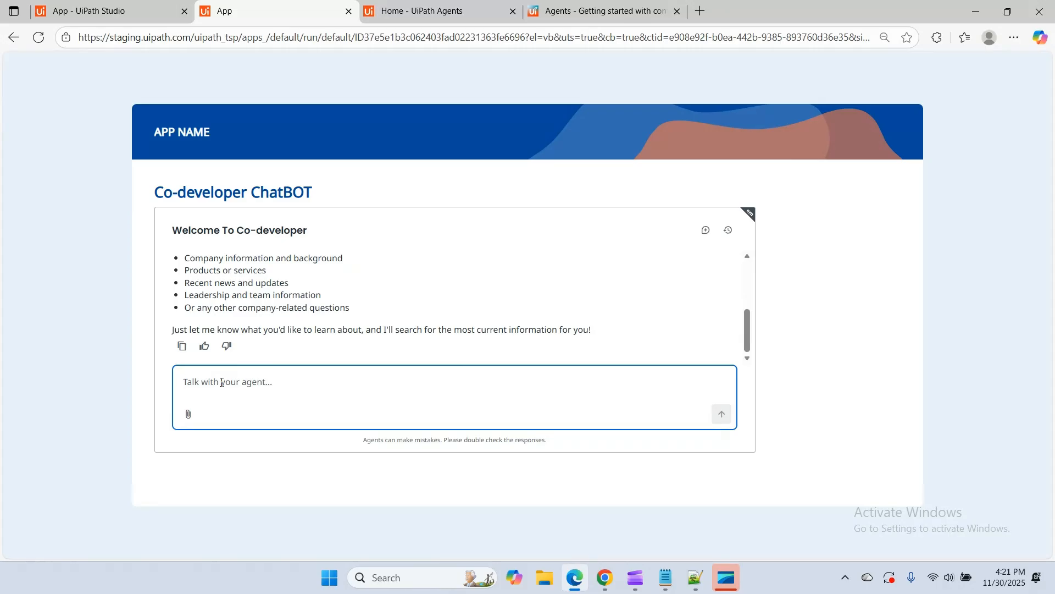
# Ask the embedded agent for information about Microsoft
pyautogui.write('Microsoft')
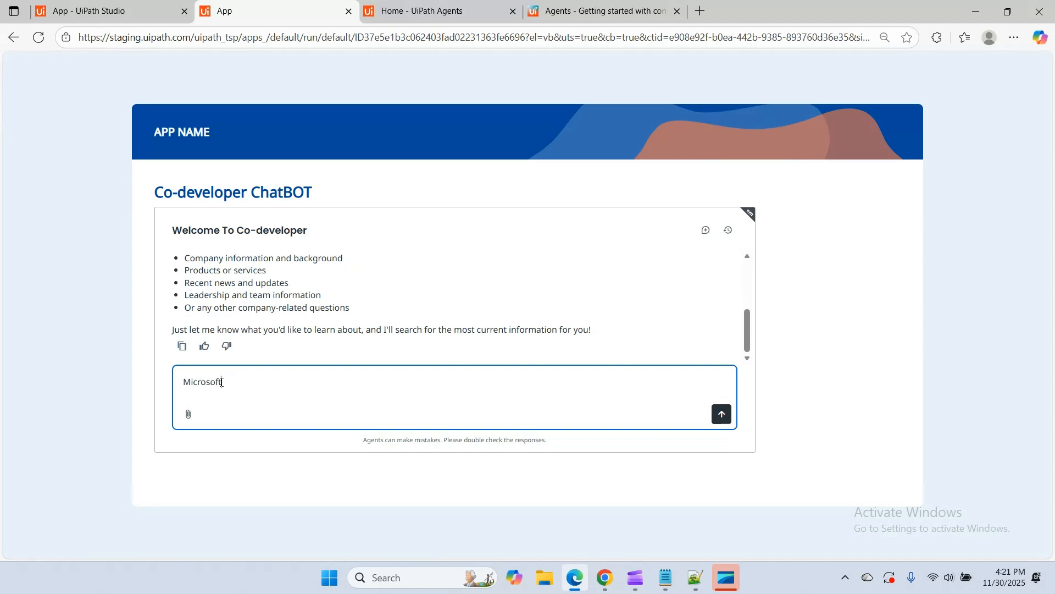
pyautogui.press('Return')
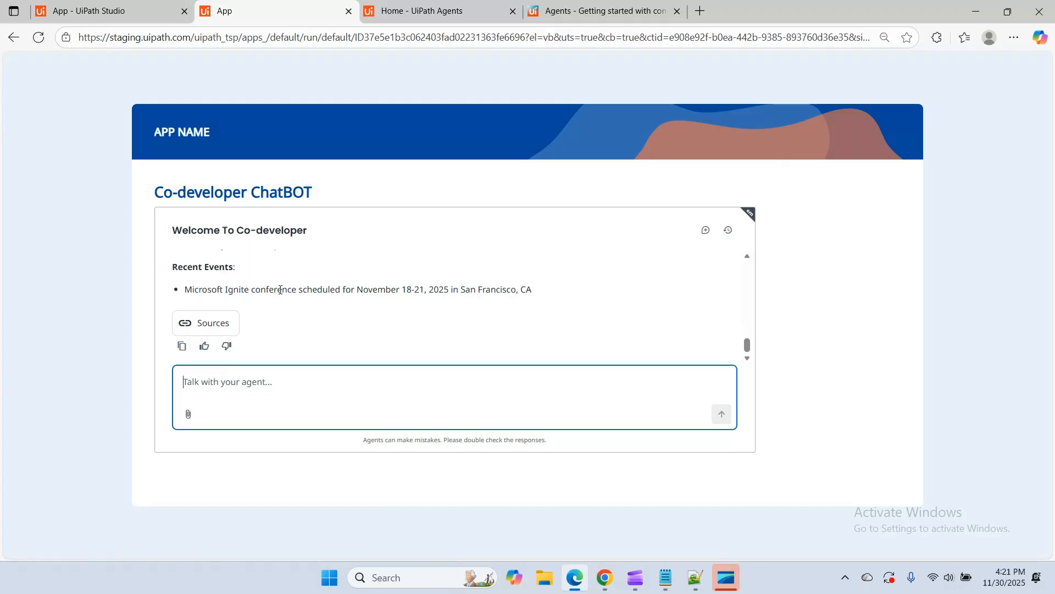
# Read through the agent's answer about Microsoft, including its web search call, key highlights and complete list of sources
pyautogui.scroll(10, 316, 324)
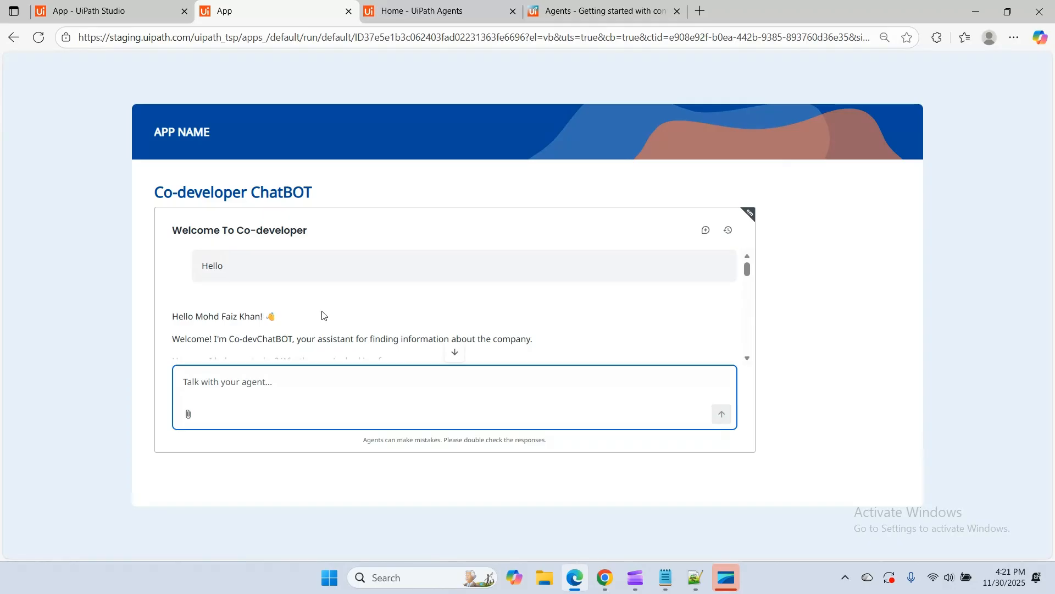
pyautogui.scroll(-5, 325, 308)
pyautogui.scroll(-3, 325, 307)
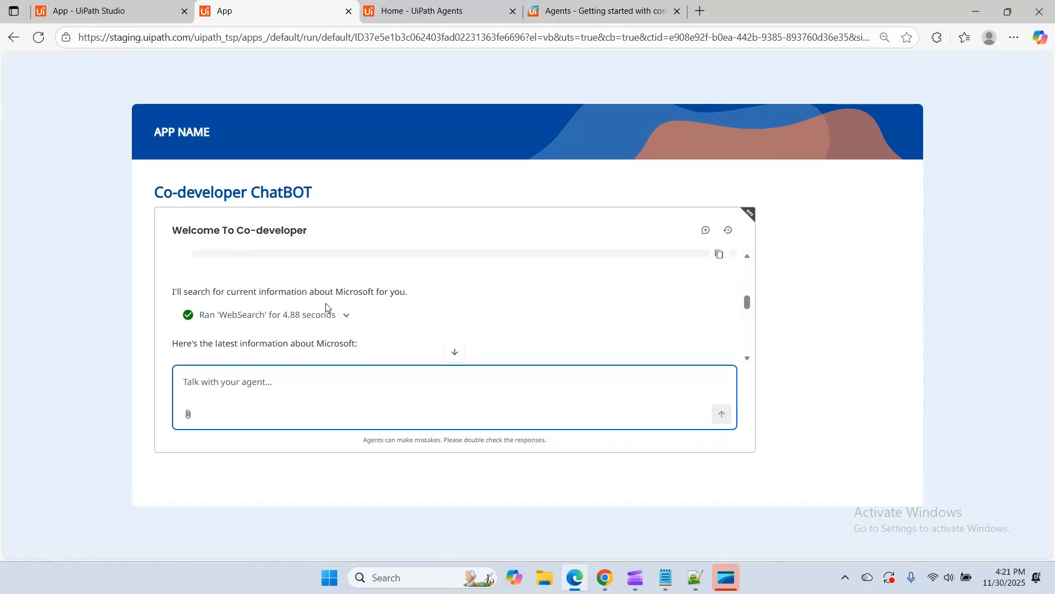
pyautogui.scroll(-1, 268, 305)
pyautogui.scroll(-2, 258, 303)
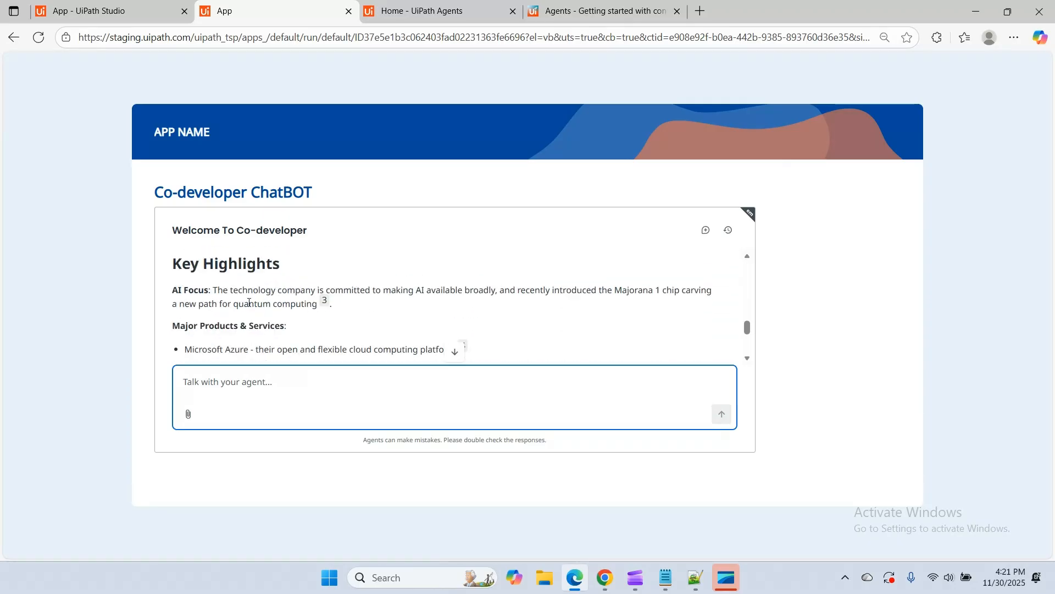
pyautogui.scroll(-2, 324, 280)
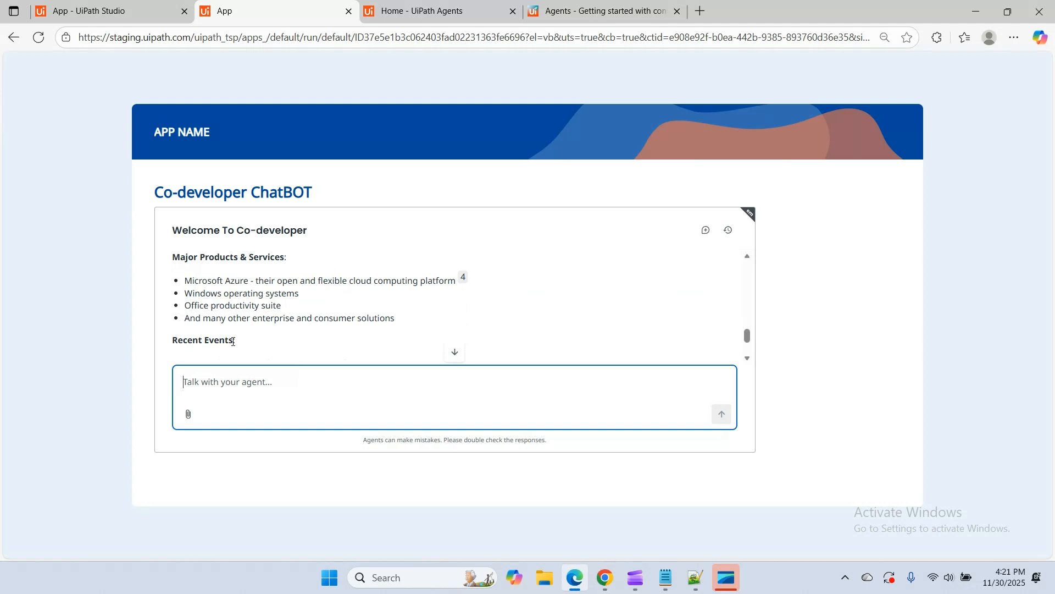
pyautogui.scroll(-1, 233, 342)
pyautogui.click(206, 325)
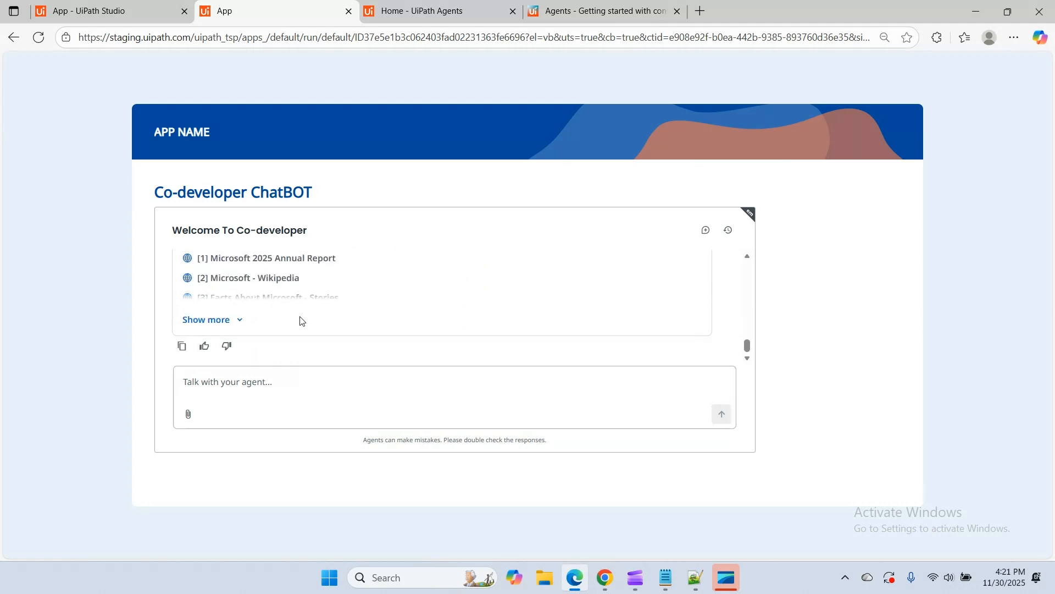
pyautogui.click(212, 321)
pyautogui.scroll(5, 272, 275)
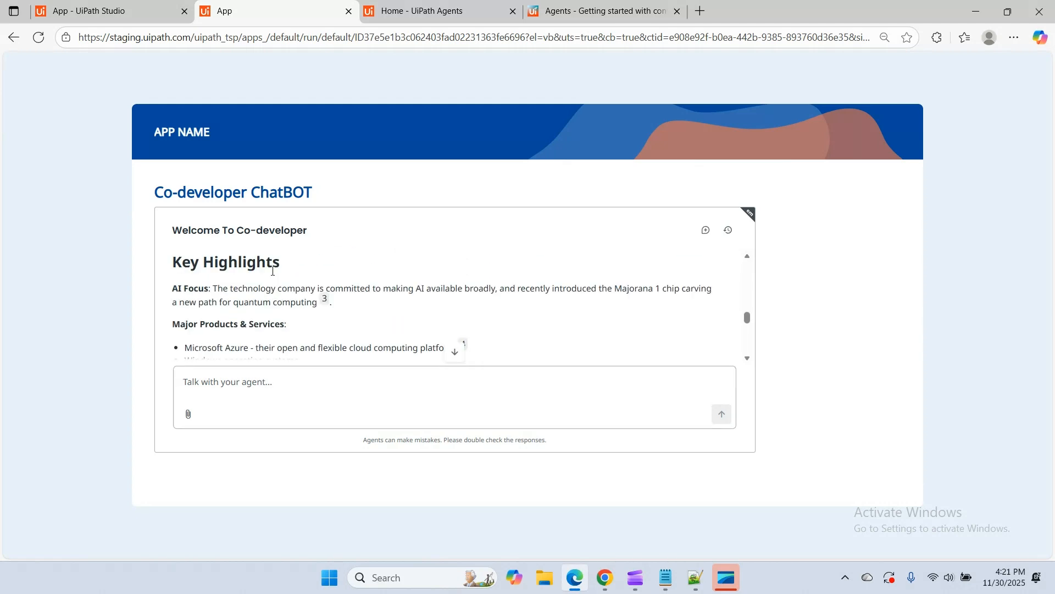
pyautogui.scroll(3, 272, 272)
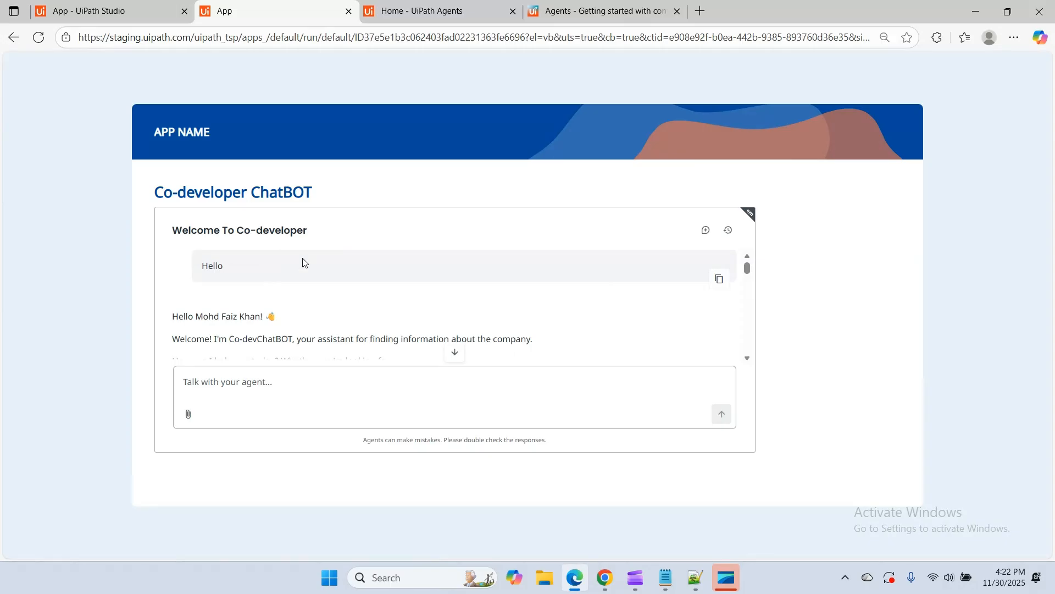
# Close the running app and add a Custom HTML control below the embedded chat in the app designer
pyautogui.click(349, 11)
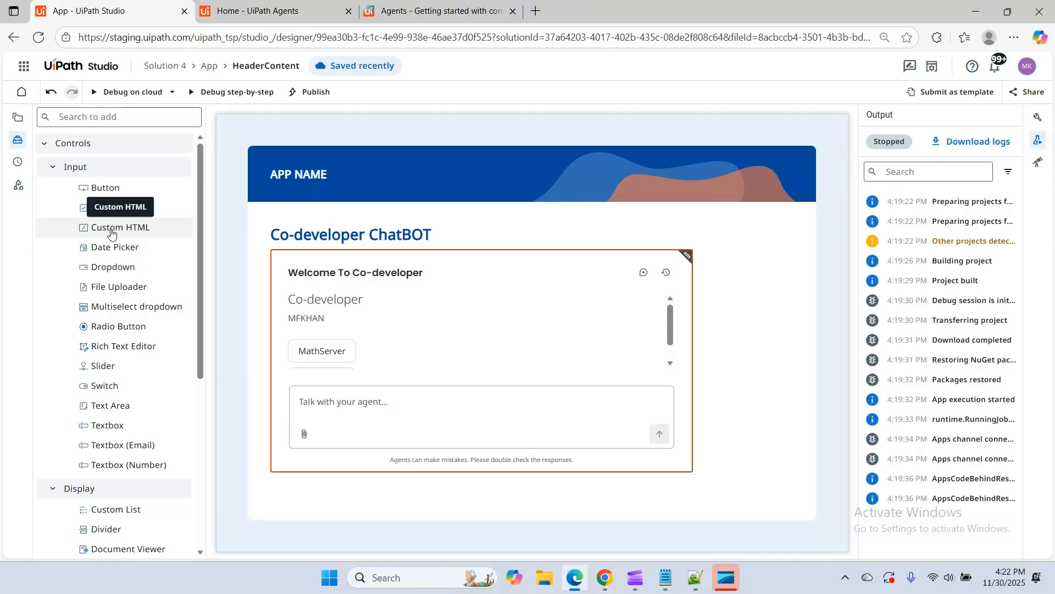
pyautogui.moveTo(111, 233); pyautogui.dragTo(432, 502)
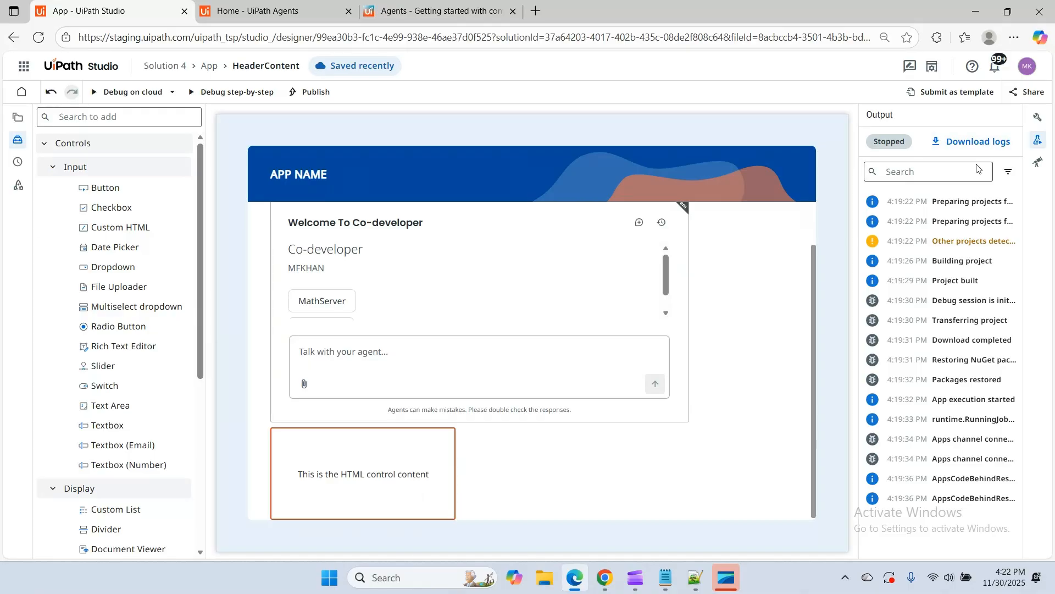
# Set the Custom HTML control's size to 80% width and 20% height
pyautogui.click(1038, 117)
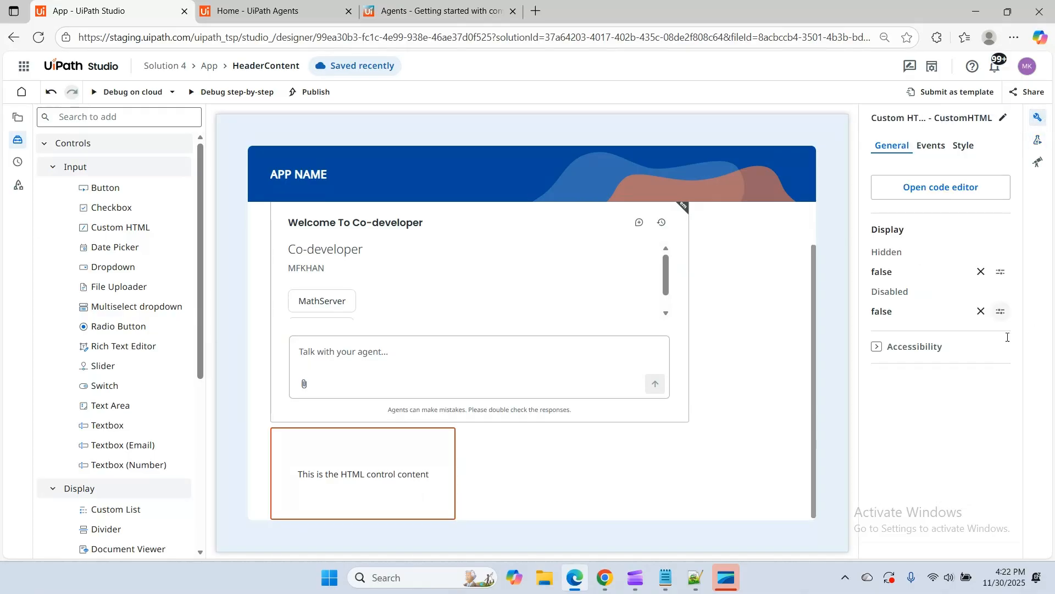
pyautogui.click(965, 147)
pyautogui.click(879, 297)
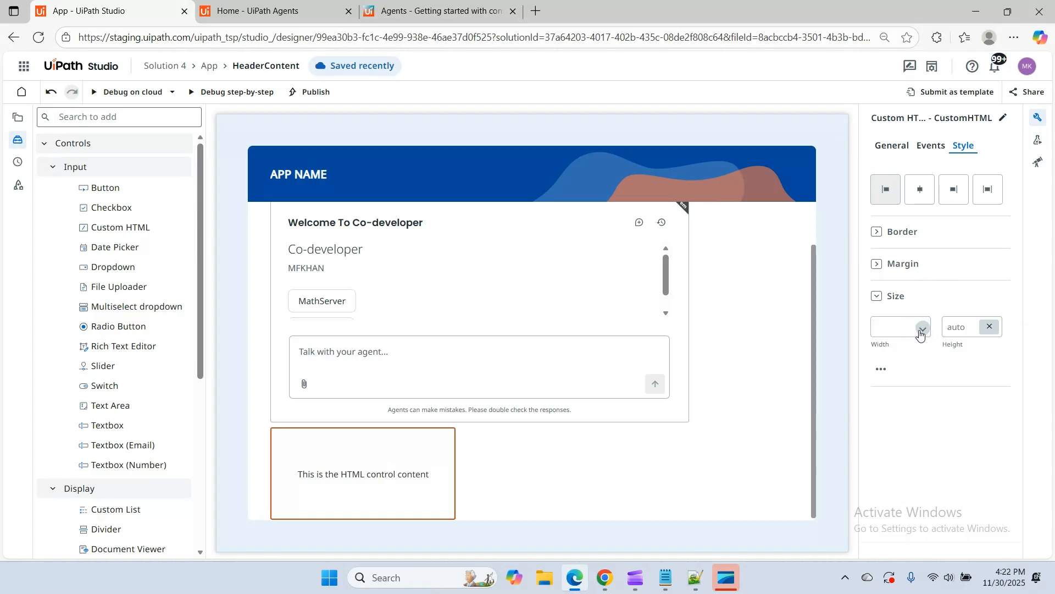
pyautogui.click(921, 329)
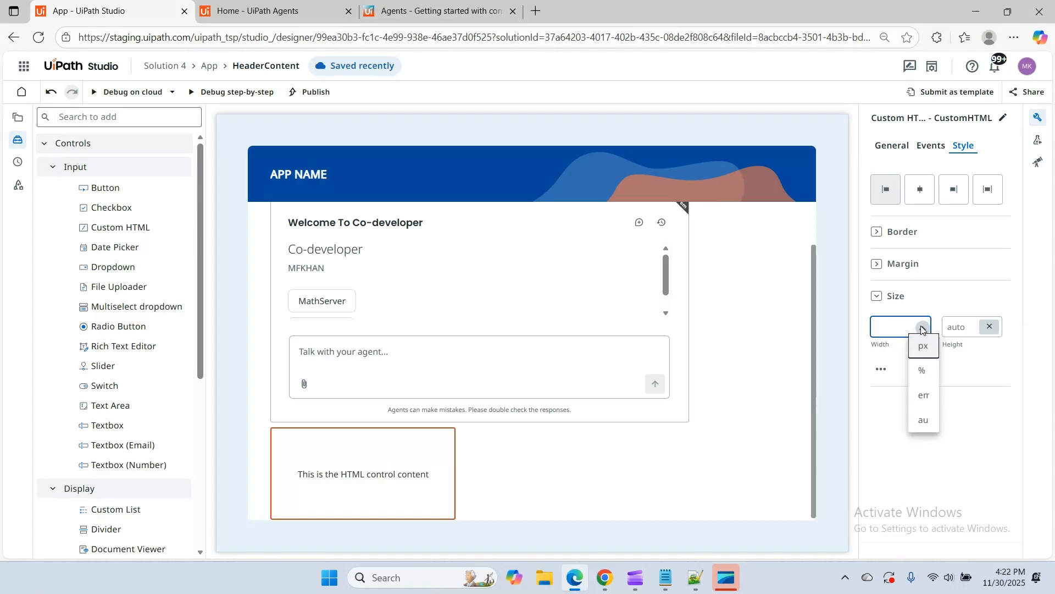
pyautogui.click(923, 371)
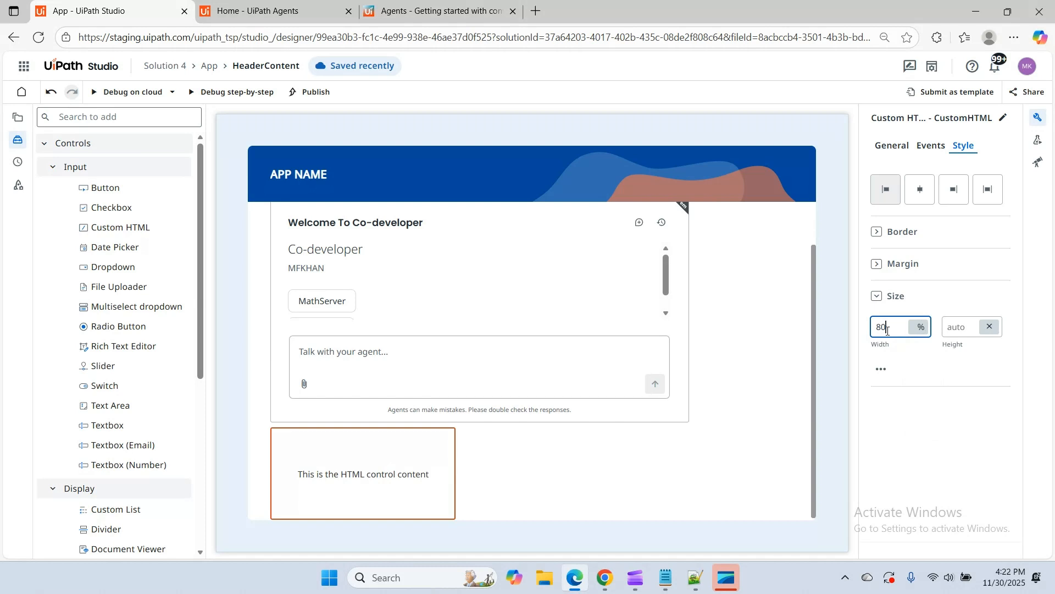
pyautogui.click(991, 331)
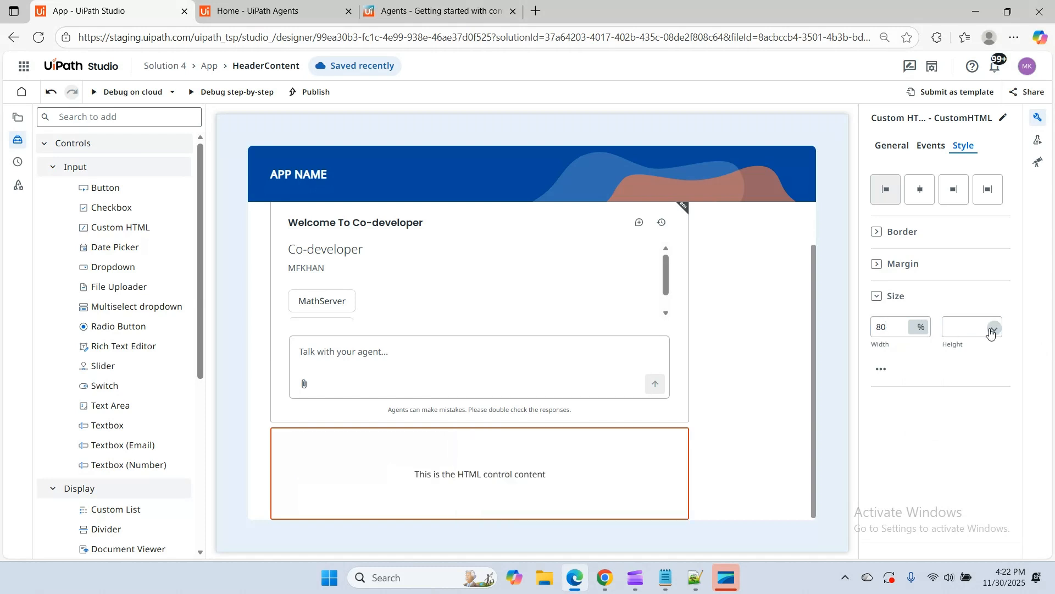
pyautogui.click(992, 330)
pyautogui.click(994, 369)
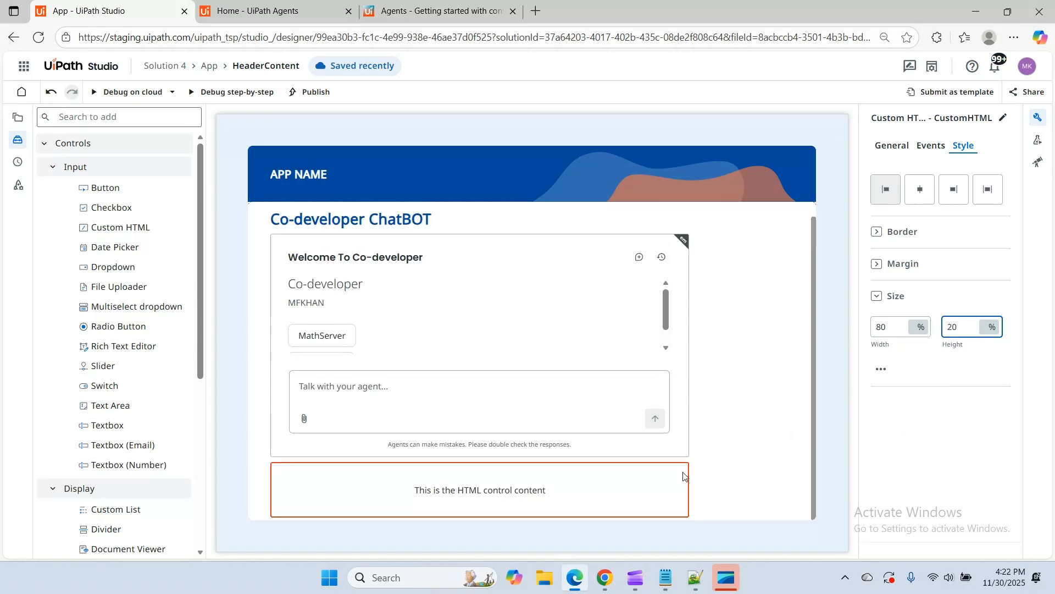
# Reduce the height of the embedded chat IFrame to 60%
pyautogui.click(754, 365)
pyautogui.click(539, 258)
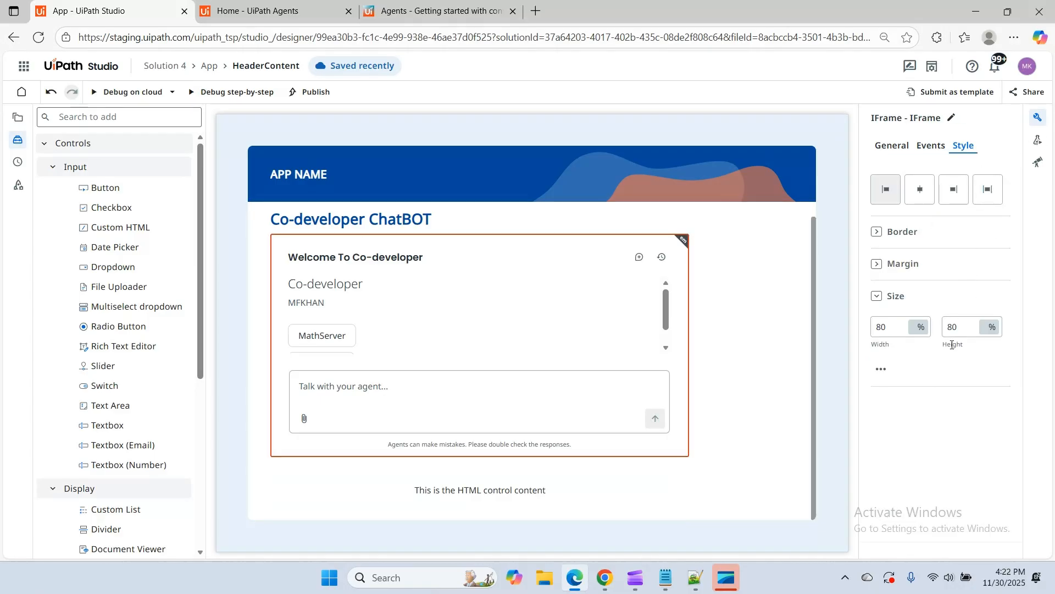
pyautogui.click(887, 325)
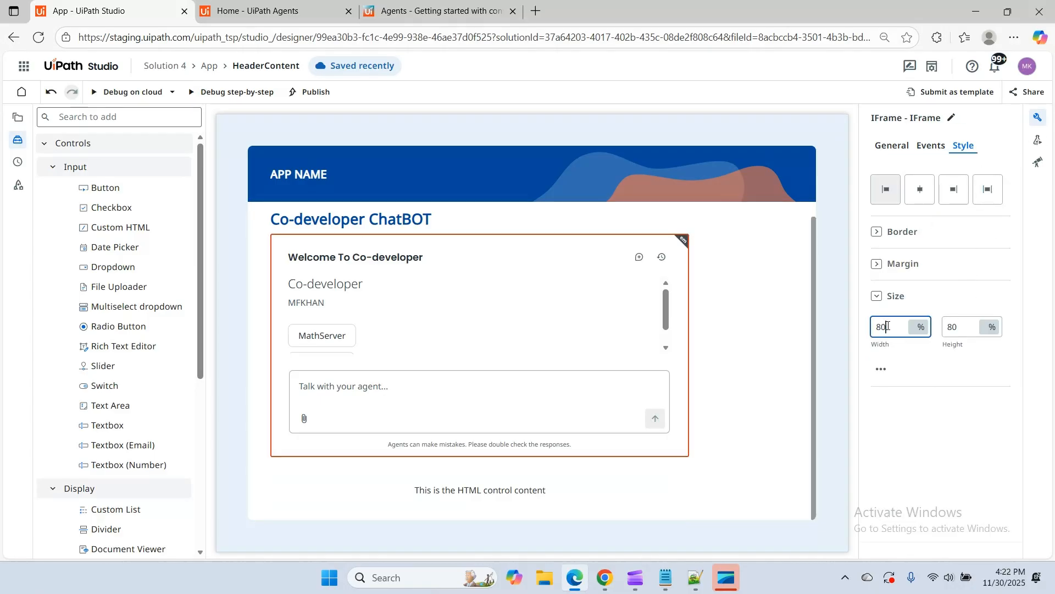
pyautogui.doubleClick(959, 324)
pyautogui.write('6')
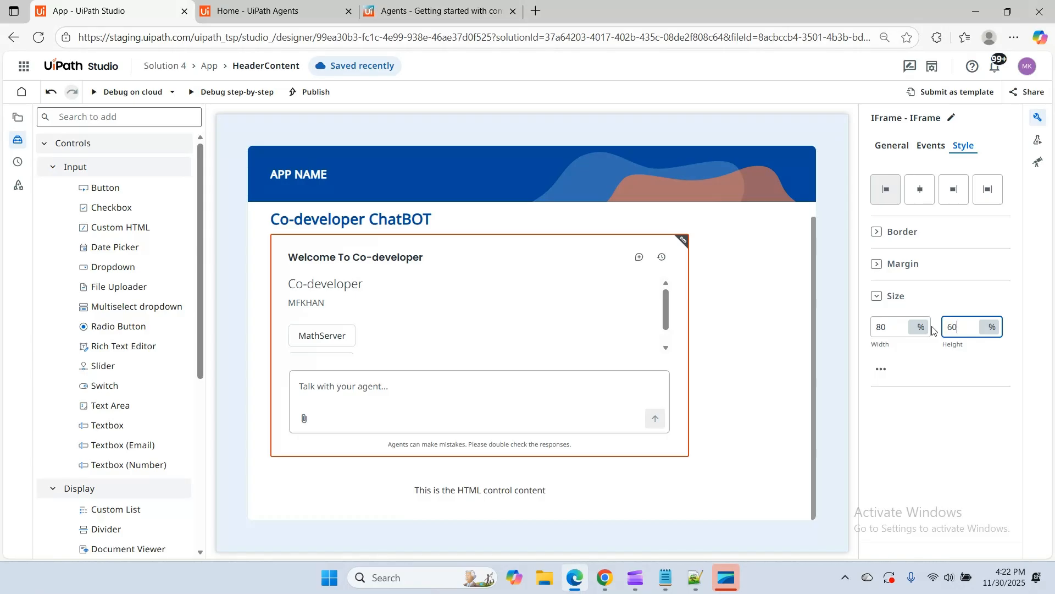
pyautogui.write('0')
# Set the Custom HTML control's height to 40% and open its code editor
pyautogui.click(500, 449)
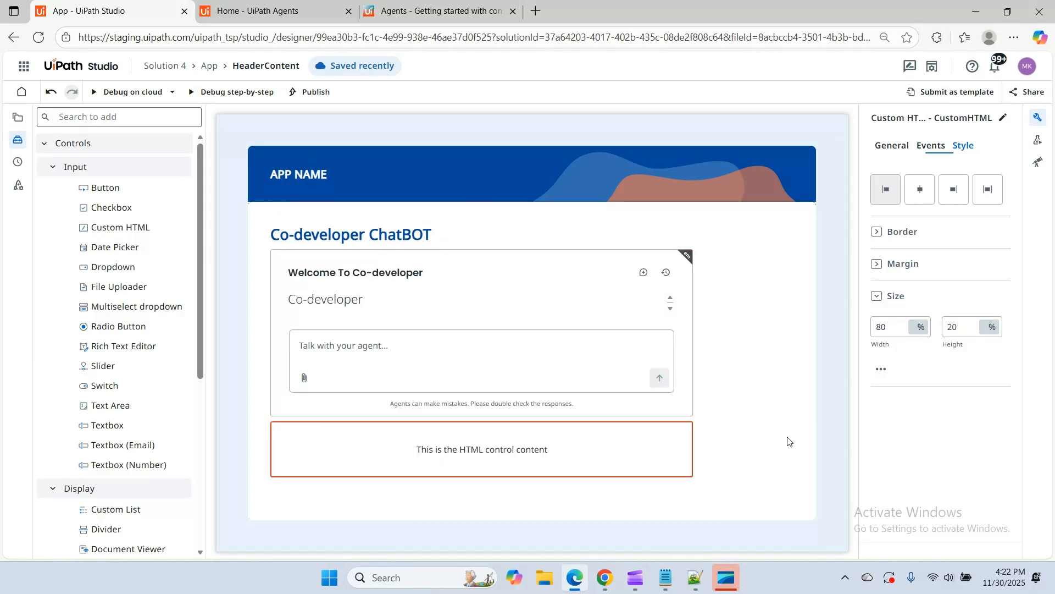
pyautogui.doubleClick(955, 327)
pyautogui.write('40')
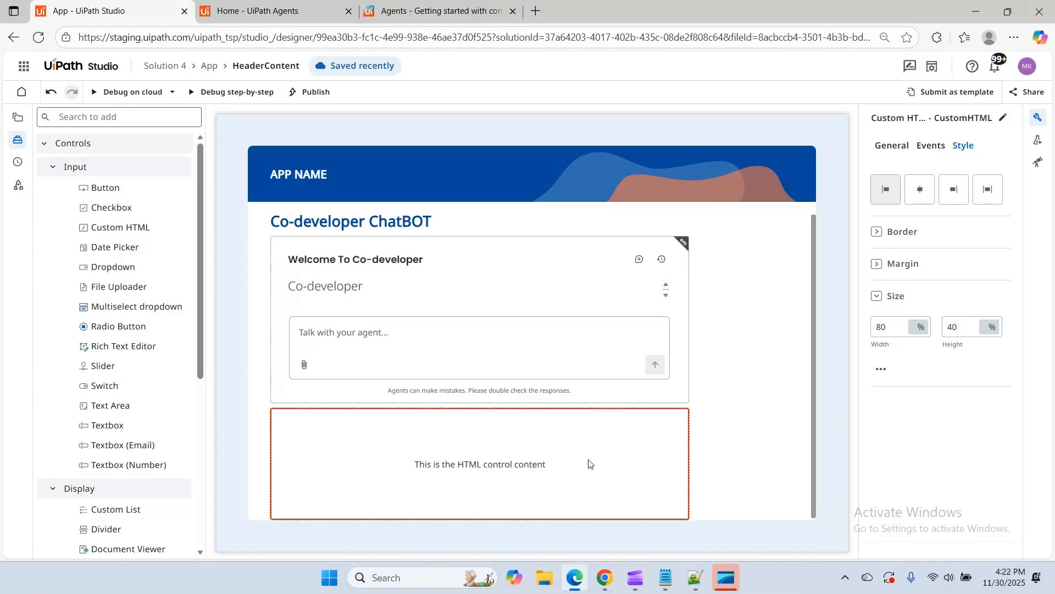
pyautogui.click(893, 146)
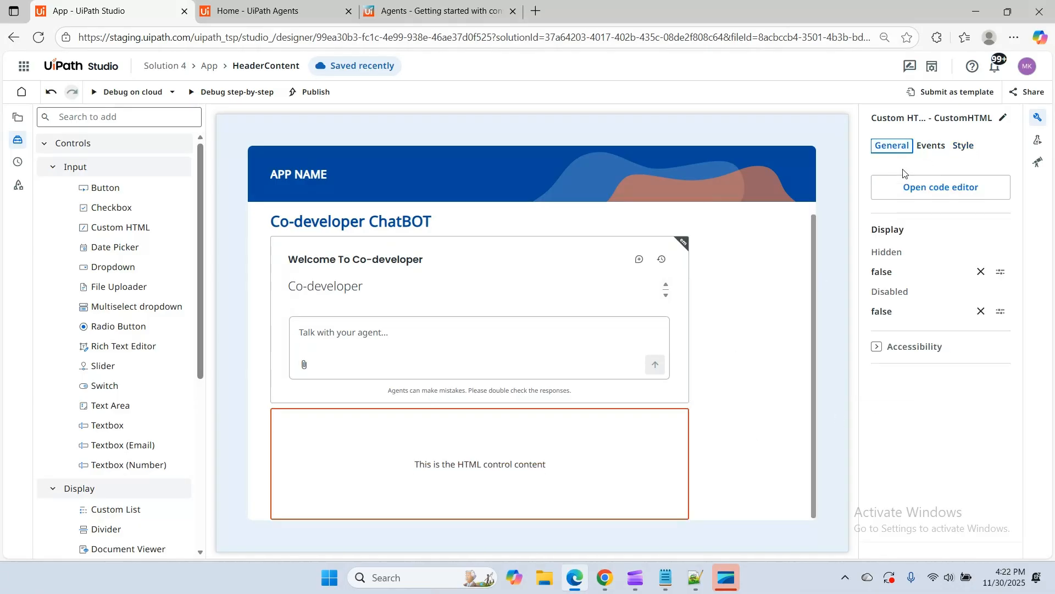
pyautogui.click(924, 187)
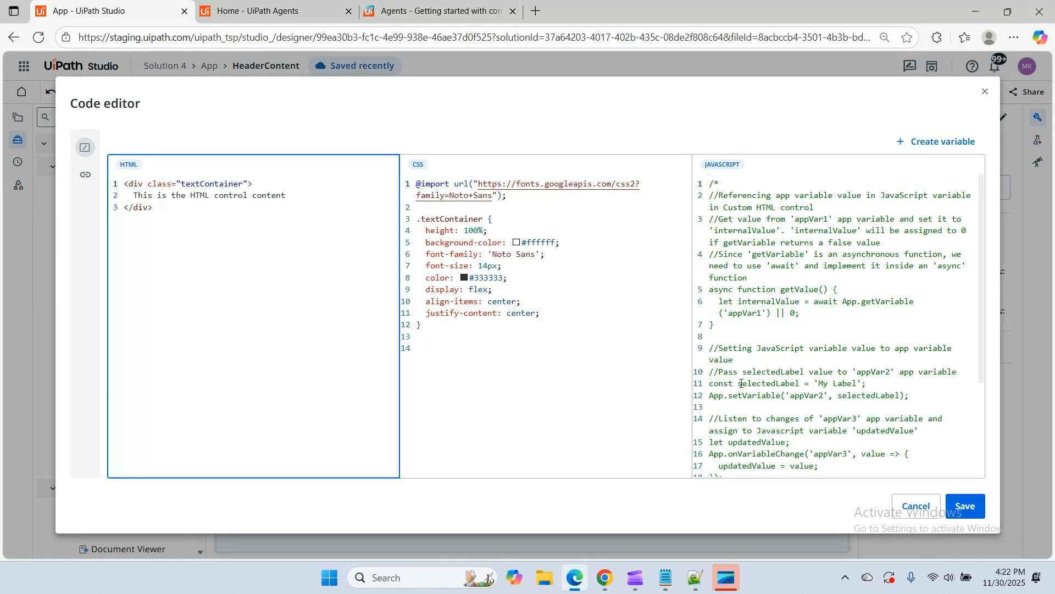
# Switch to Chrome and open the Medium Blogs (Apps) article from the Co-developer YouTube channel's list of links
pyautogui.click(605, 577)
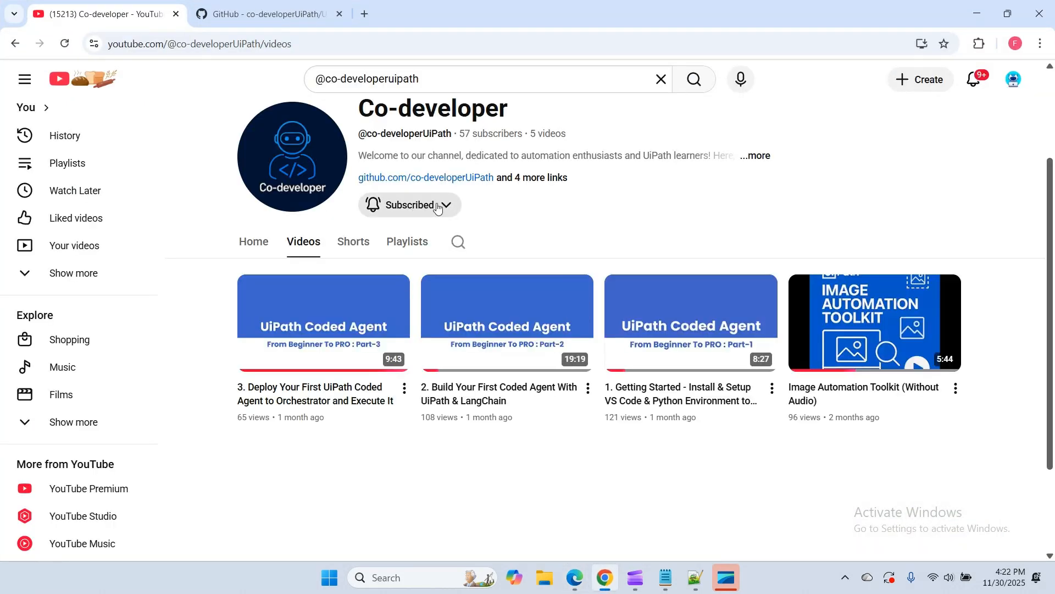
pyautogui.click(537, 178)
pyautogui.scroll(-5, 455, 443)
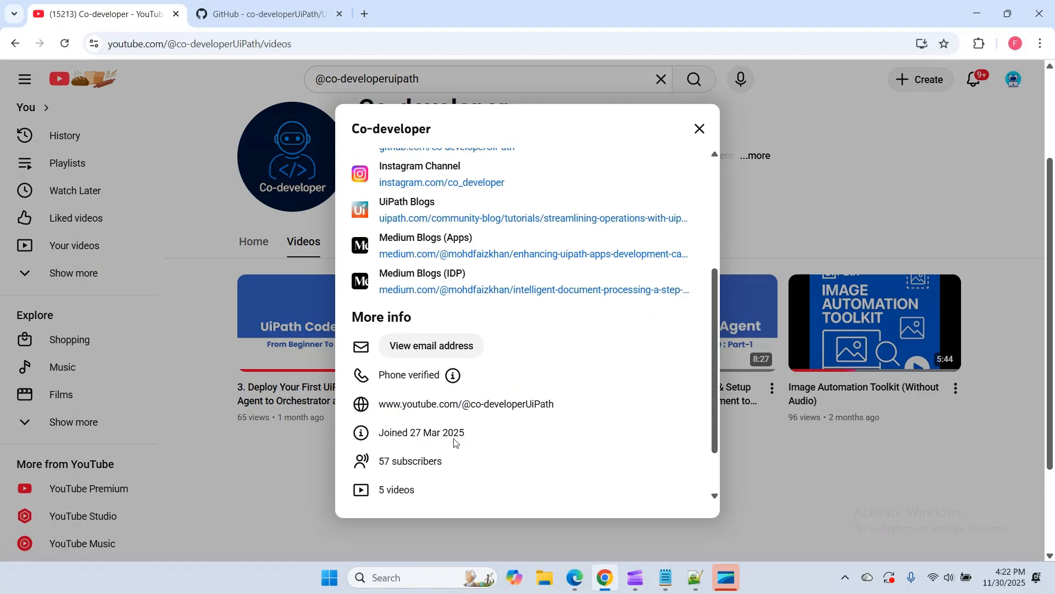
pyautogui.click(604, 255)
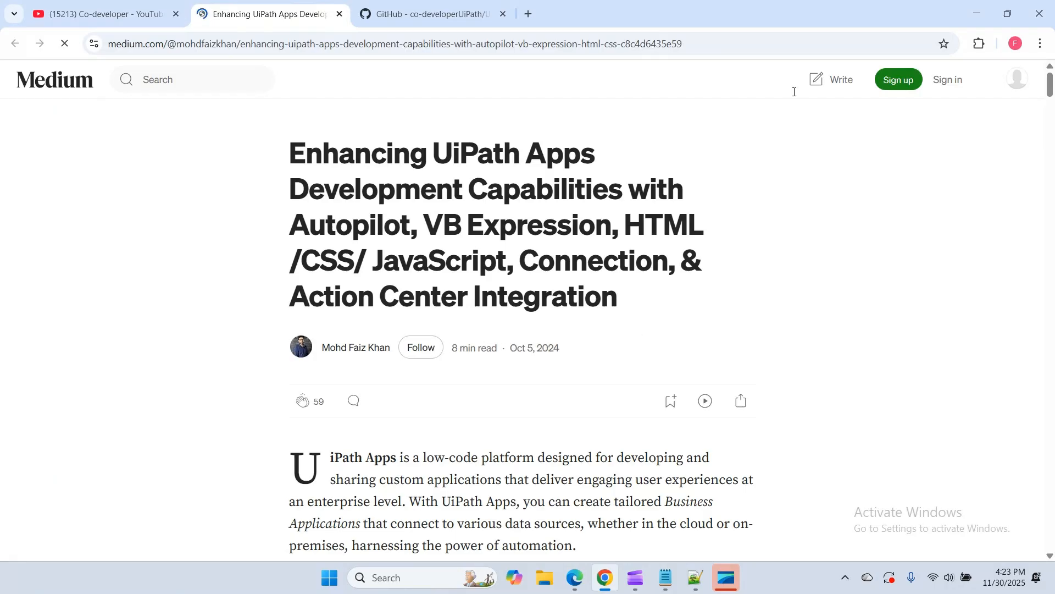
# Skim the UiPath Apps article through its Custom HTML, media, Action Center, connection and CSS code sections, dismissing sign-up prompts, and return to the code editor
pyautogui.scroll(-3, 534, 267)
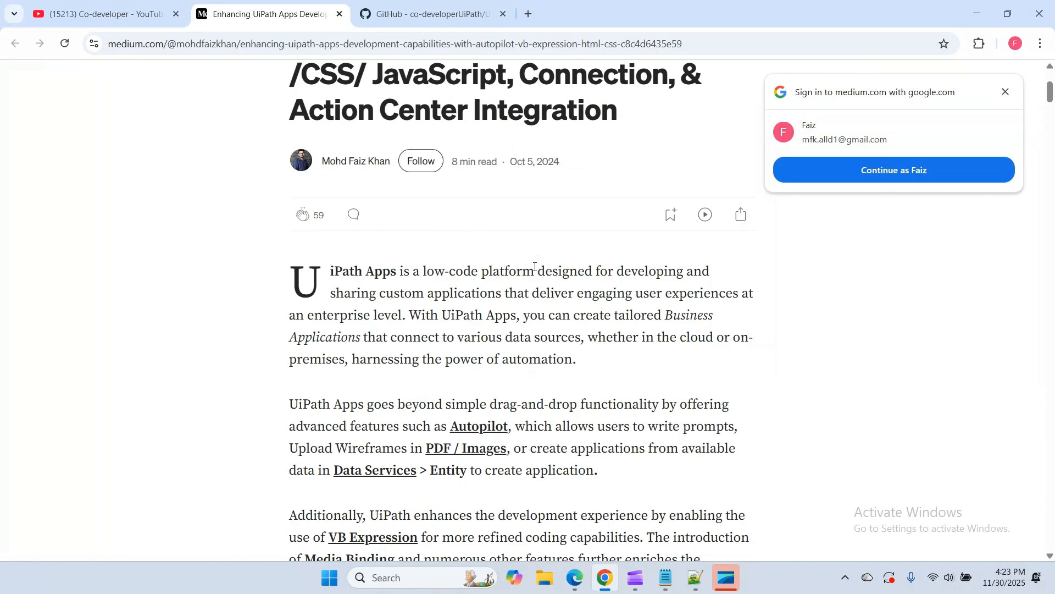
pyautogui.scroll(-2, 535, 266)
pyautogui.click(1006, 92)
pyautogui.scroll(-2, 474, 349)
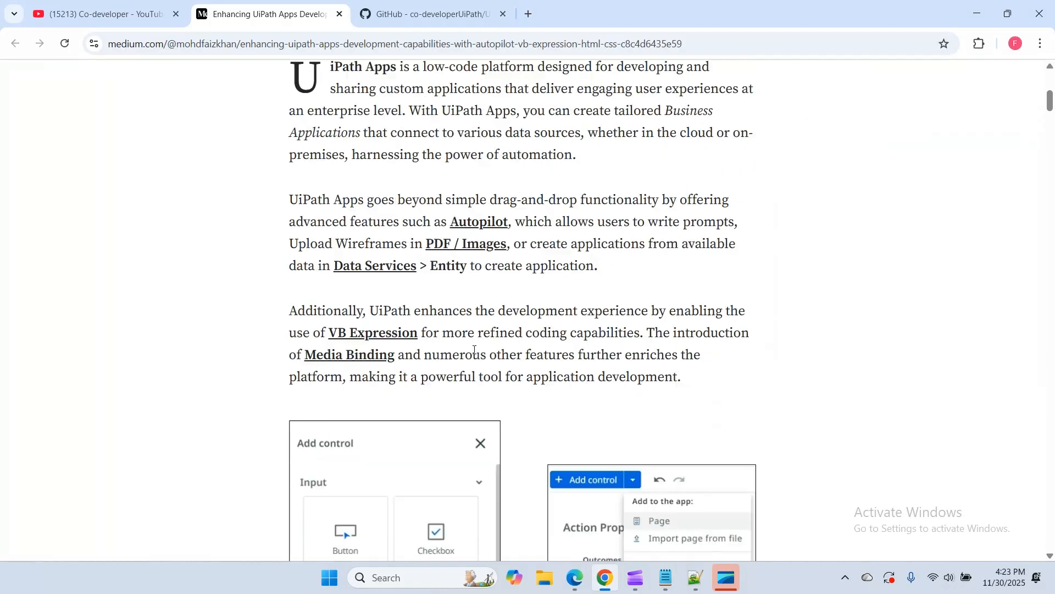
pyautogui.scroll(-3, 474, 350)
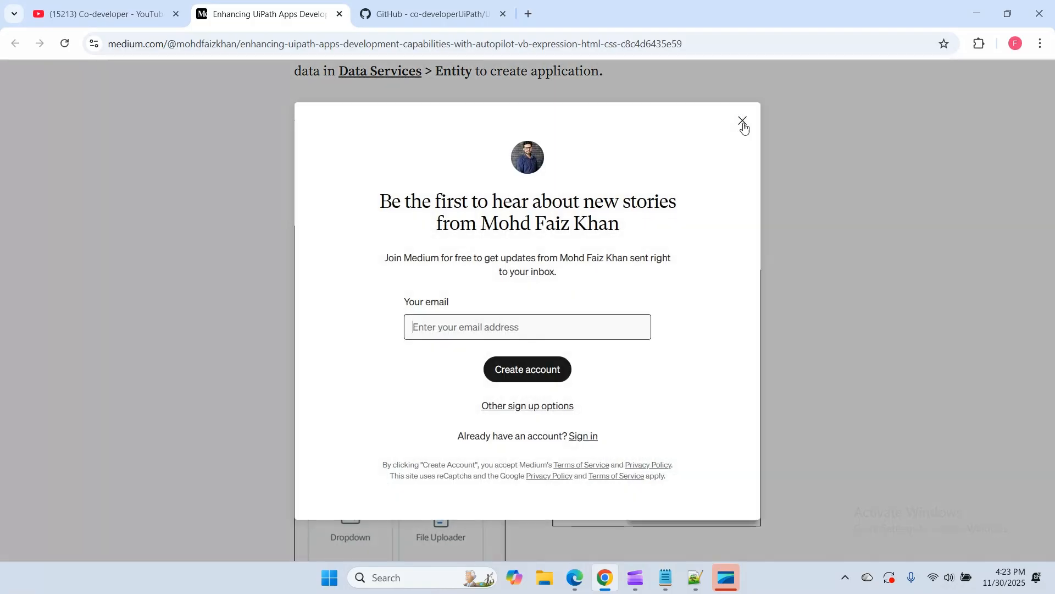
pyautogui.click(743, 125)
pyautogui.scroll(-10, 587, 355)
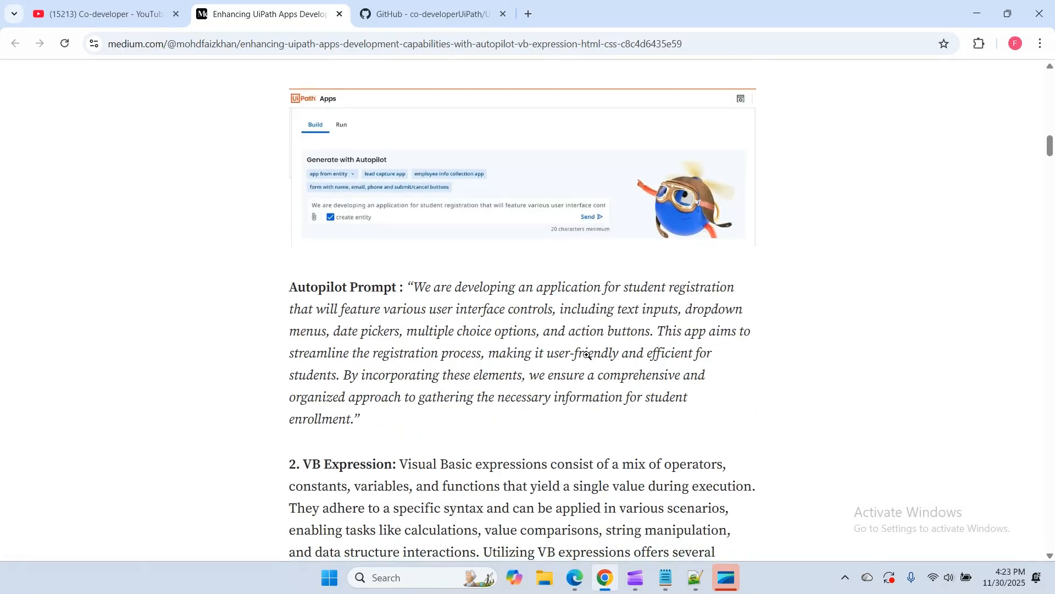
pyautogui.scroll(-20, 587, 355)
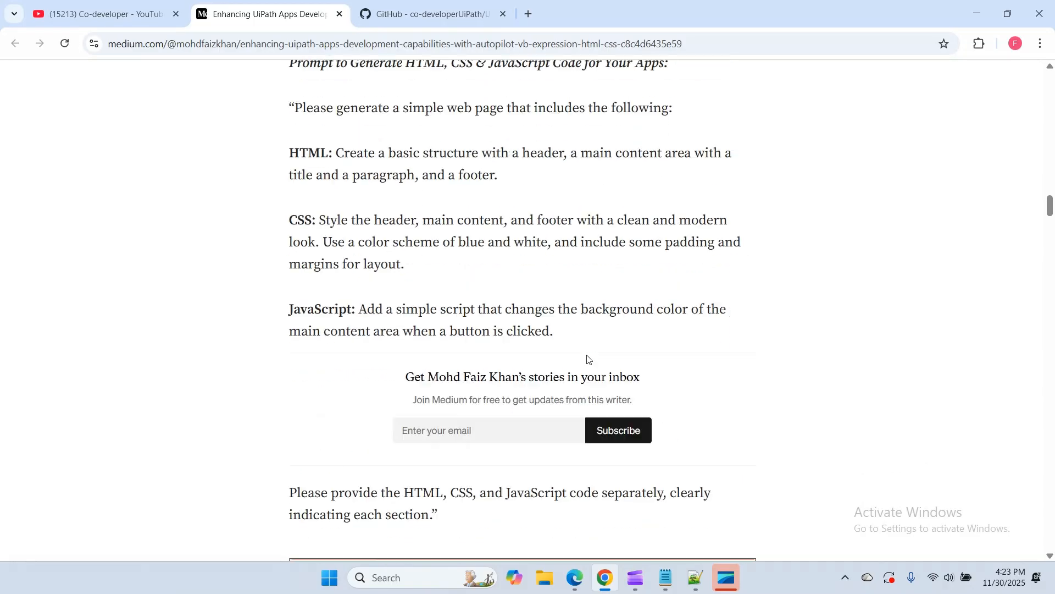
pyautogui.scroll(-10, 587, 358)
pyautogui.scroll(3, 582, 343)
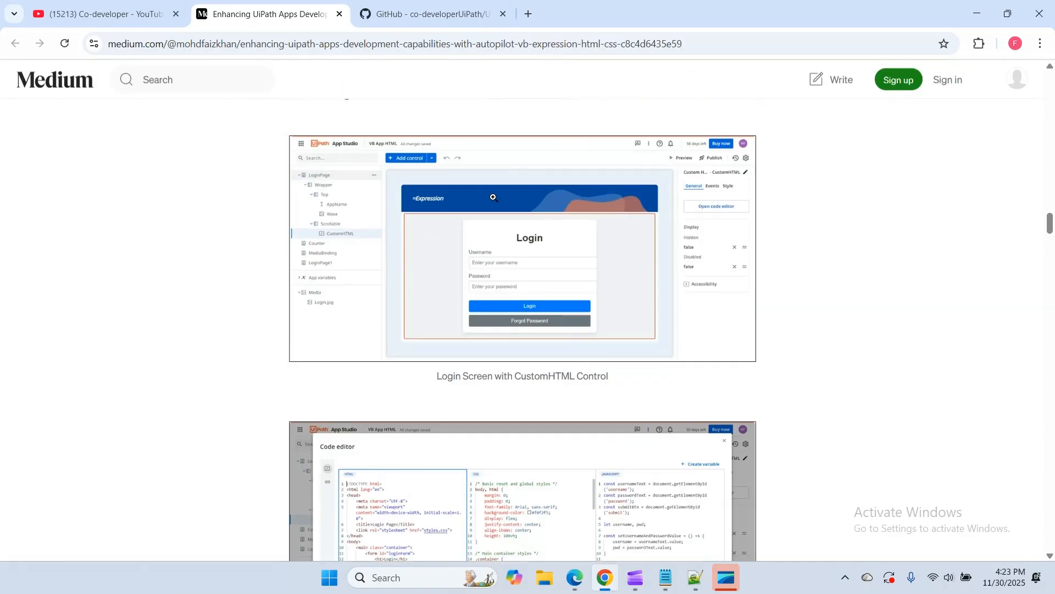
pyautogui.scroll(-7, 494, 209)
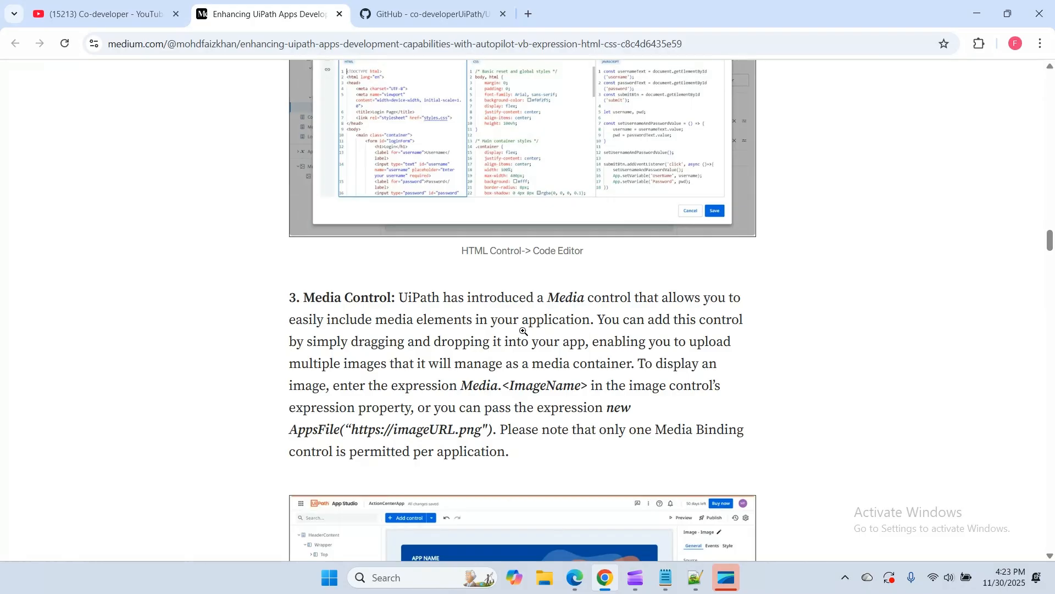
pyautogui.scroll(-2, 523, 332)
pyautogui.scroll(-18, 523, 333)
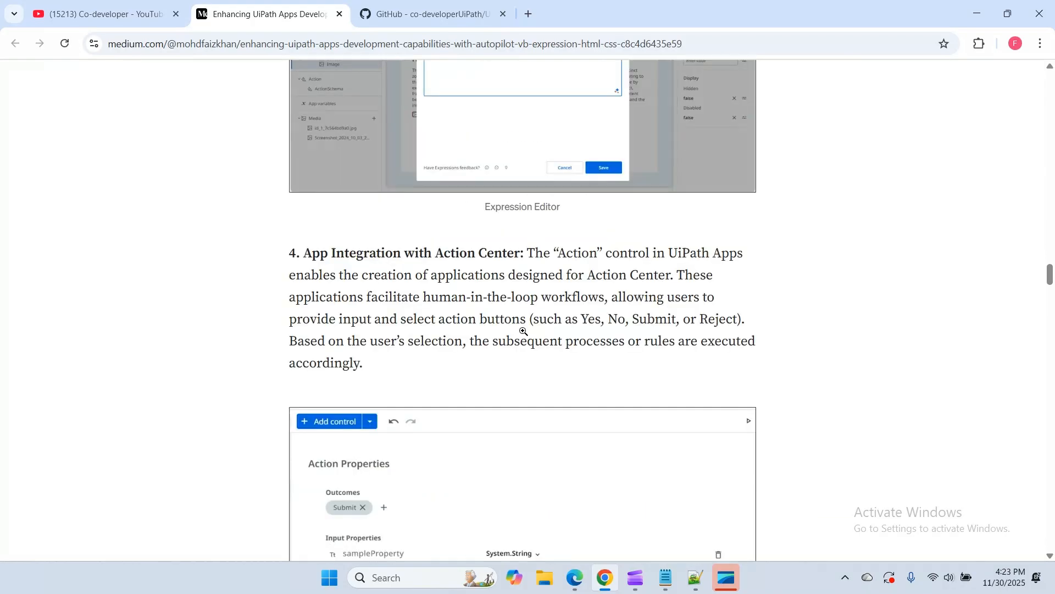
pyautogui.scroll(-15, 524, 330)
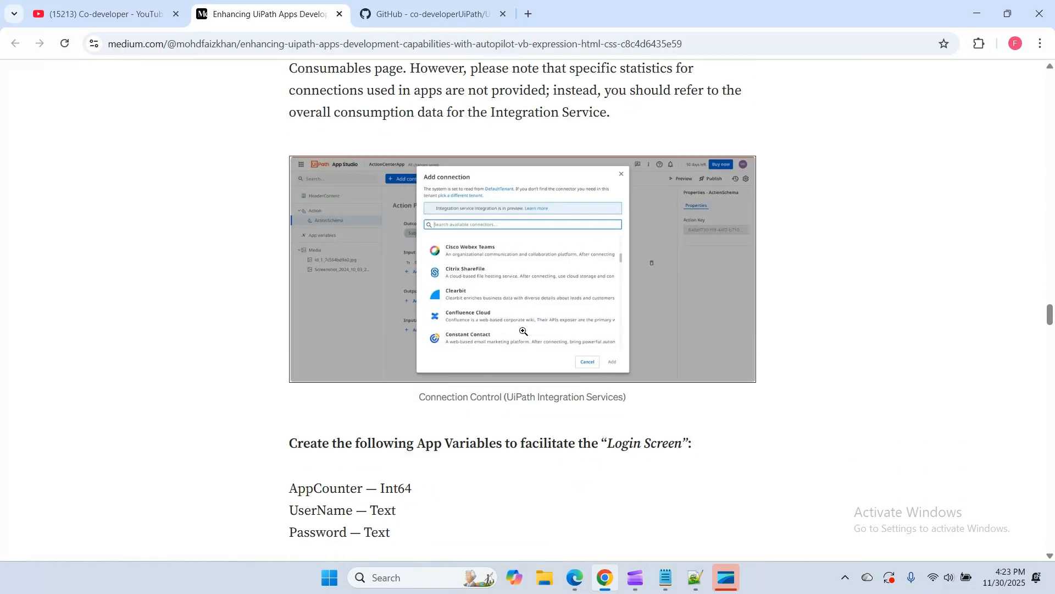
pyautogui.scroll(-11, 524, 331)
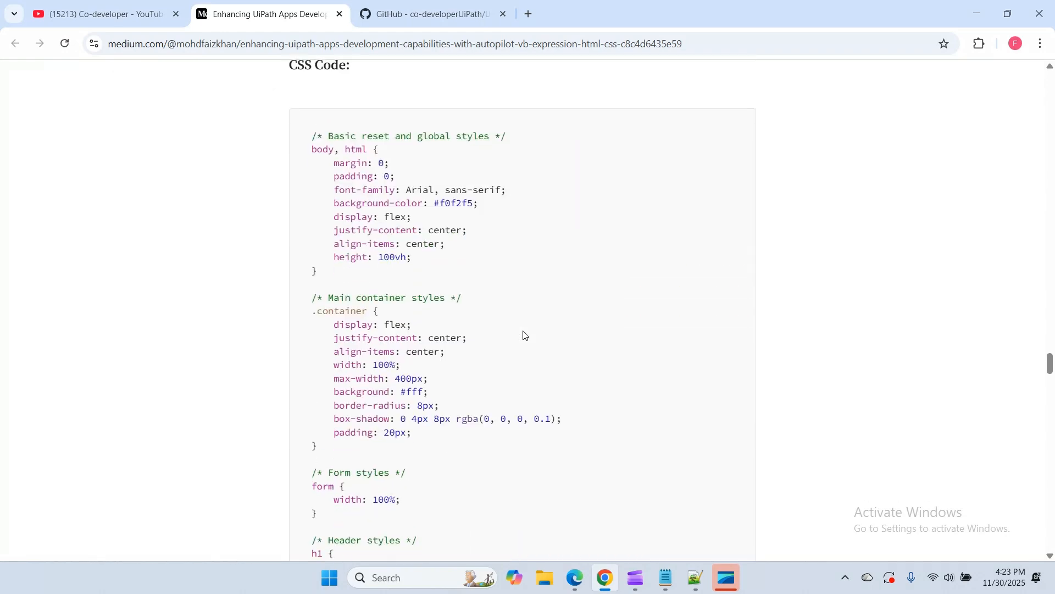
pyautogui.click(86, 15)
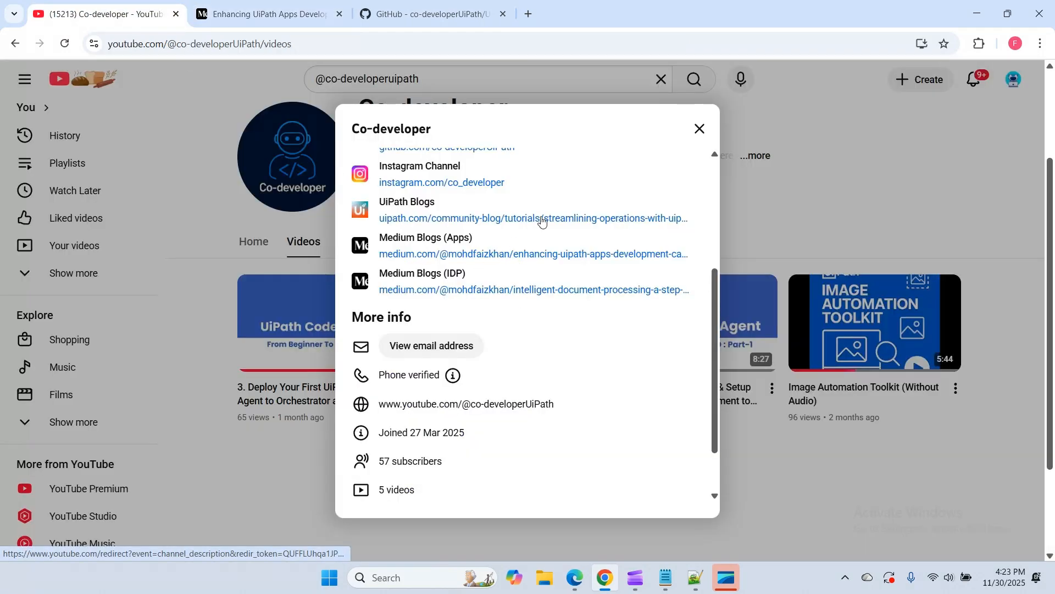
pyautogui.click(978, 21)
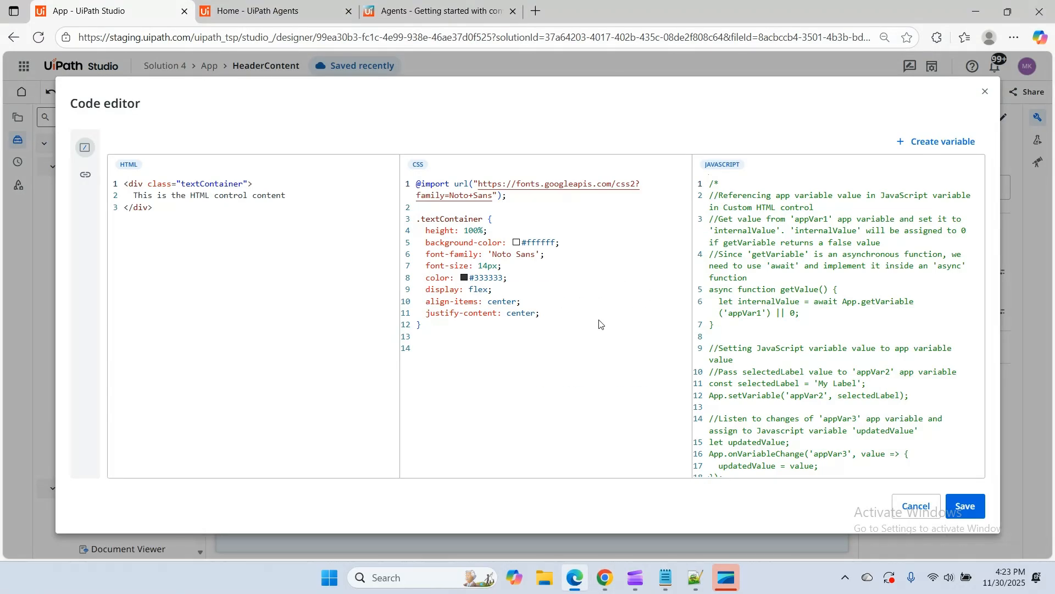
# Delete all default HTML, CSS and JavaScript code from the Custom HTML control's code editor
pyautogui.click(170, 219)
pyautogui.hotkey('ctrl', 'a')
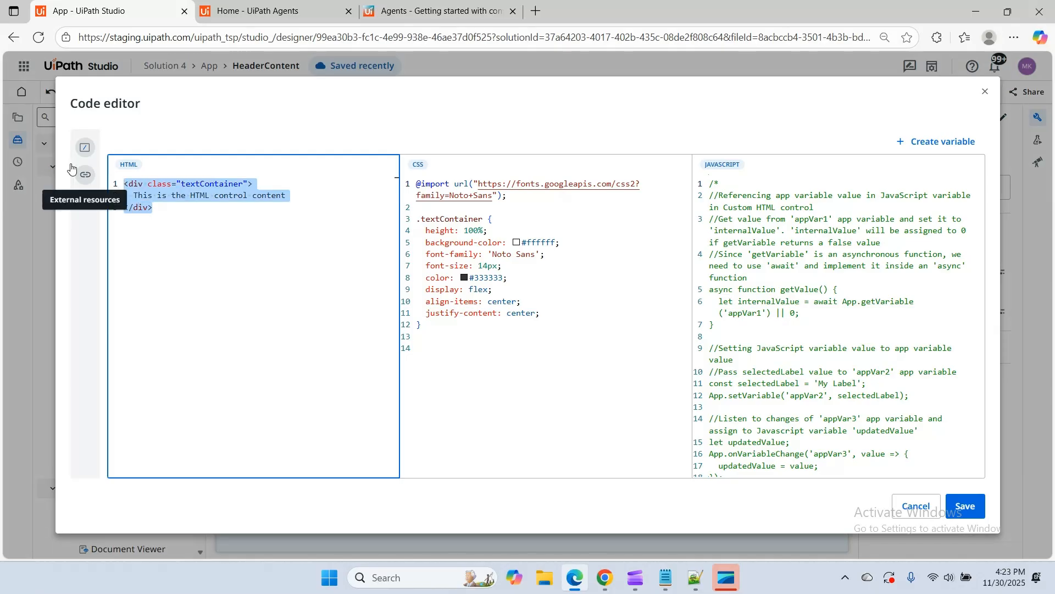
pyautogui.press('Delete')
pyautogui.click(442, 362)
pyautogui.hotkey('ctrl', 'a')
pyautogui.press('Delete')
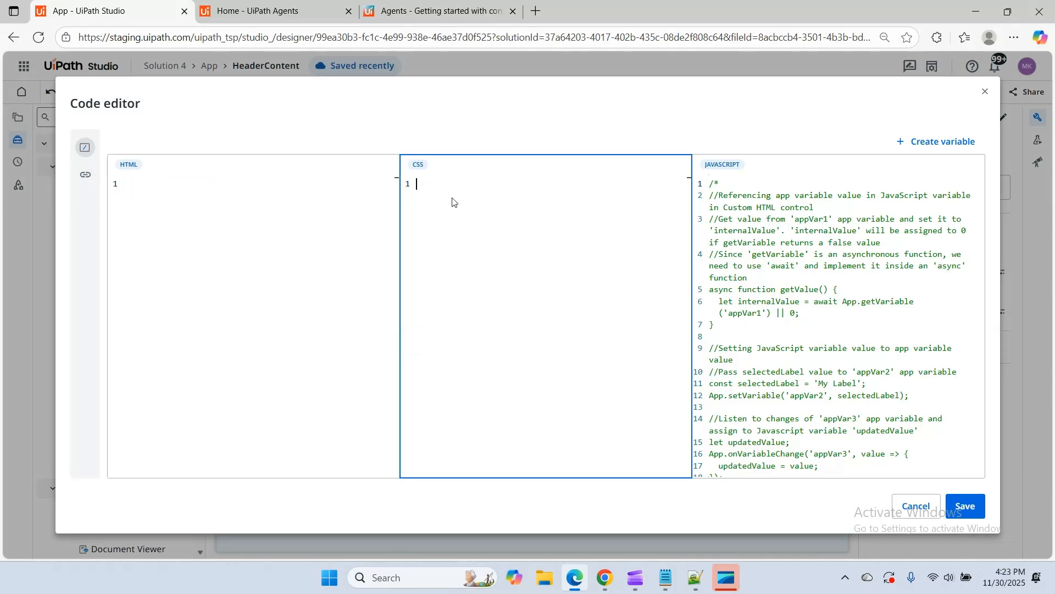
pyautogui.click(796, 429)
pyautogui.hotkey('ctrl', 'a')
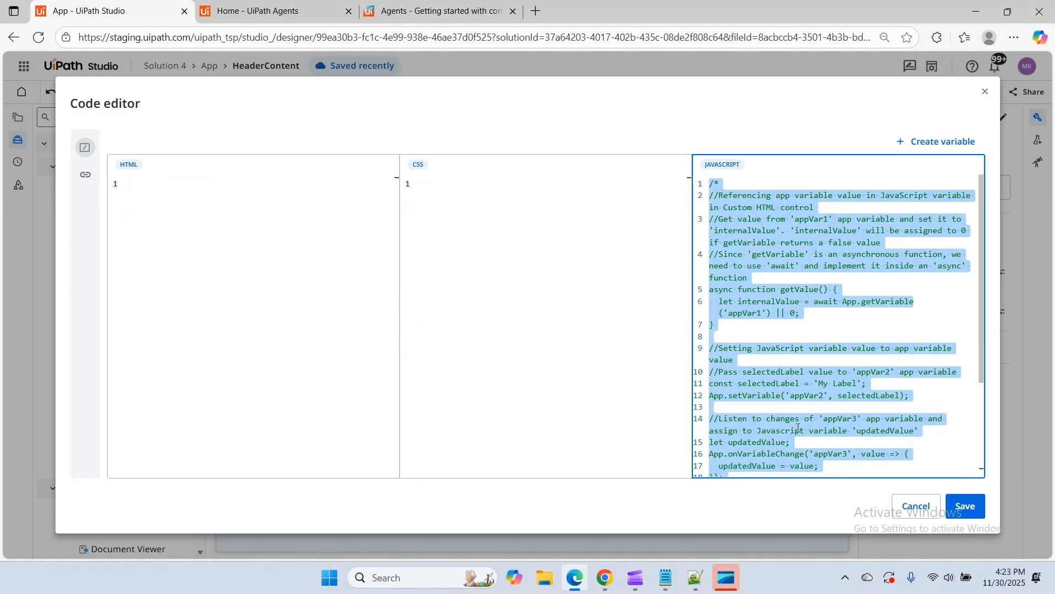
pyautogui.press('Delete')
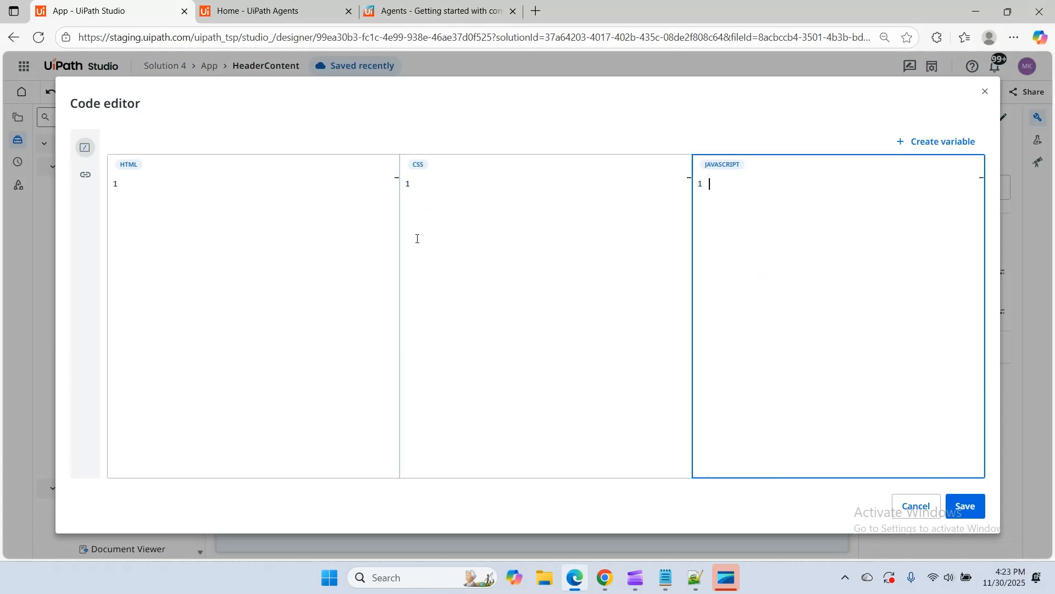
# Switch to Notepad++ and change the h2 heading in UiPathConversationalAgent.txt to "Co-developer ChatBot"
pyautogui.click(695, 577)
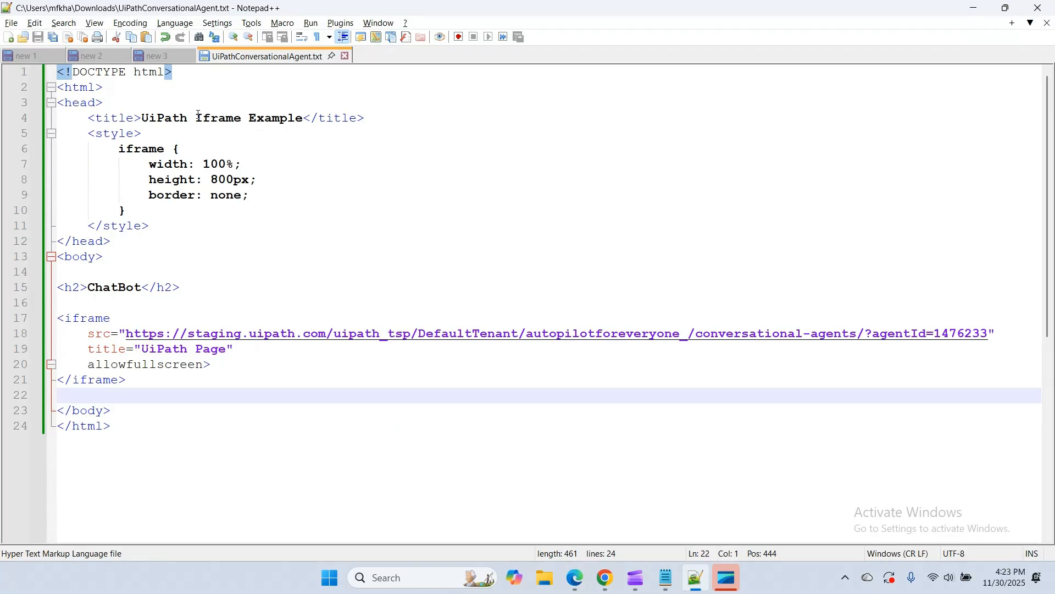
pyautogui.click(90, 287)
pyautogui.write('Co-')
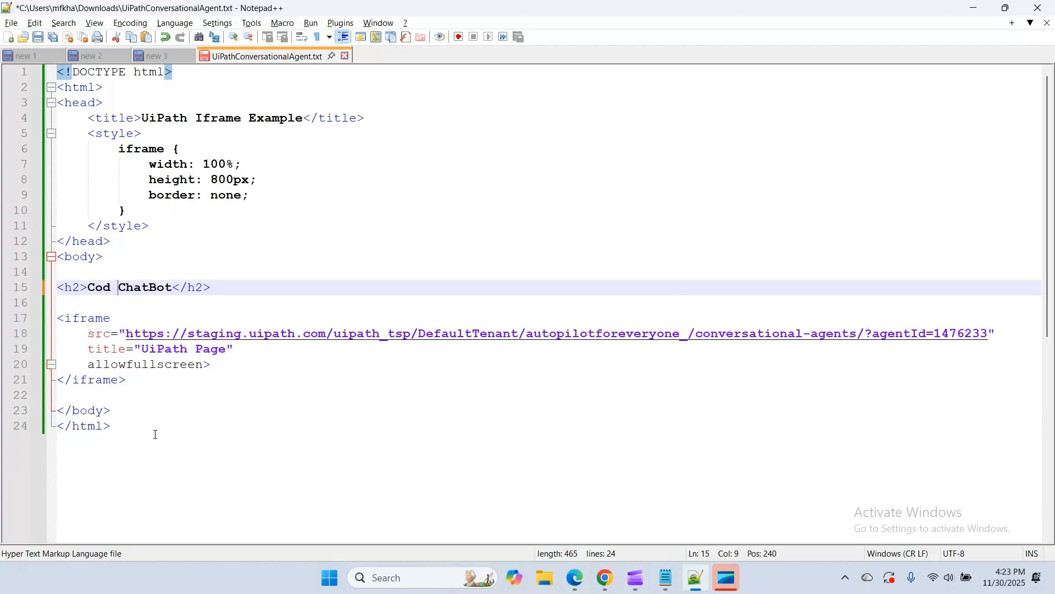
pyautogui.write('develoer')
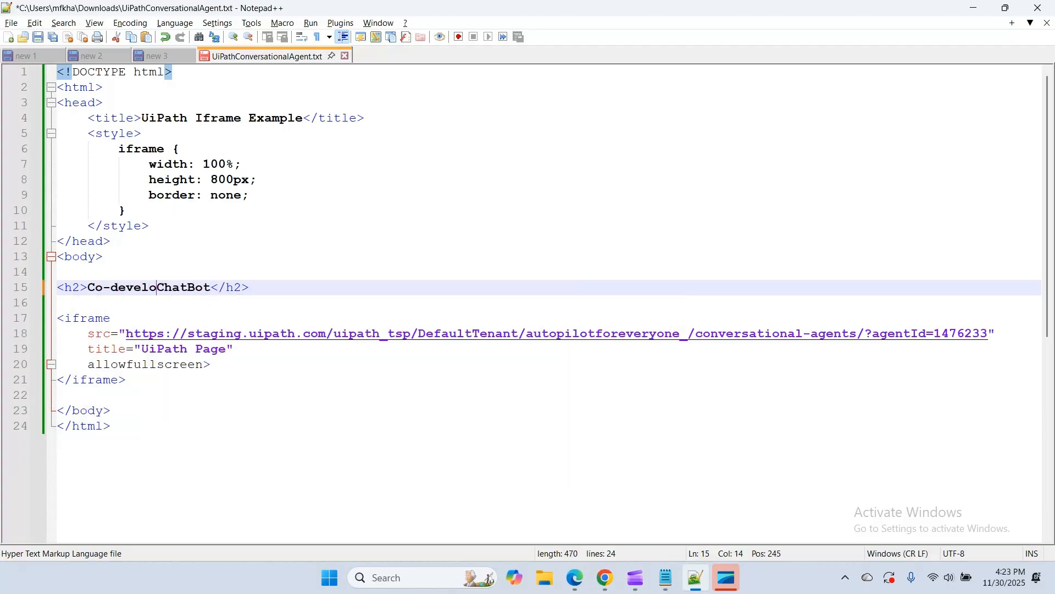
pyautogui.write('per')
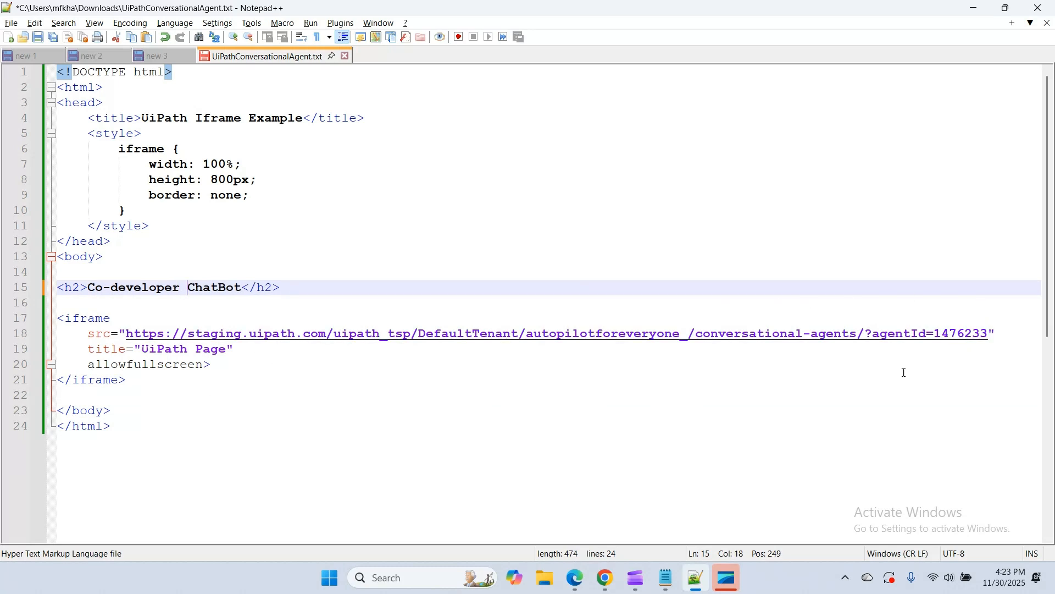
# Copy all the code from UiPathConversationalAgent.txt into the HTML section of the Custom HTML control's code editor and save it
pyautogui.moveTo(109, 426); pyautogui.dragTo(2, 53)
pyautogui.hotkey('ctrl', 'c')
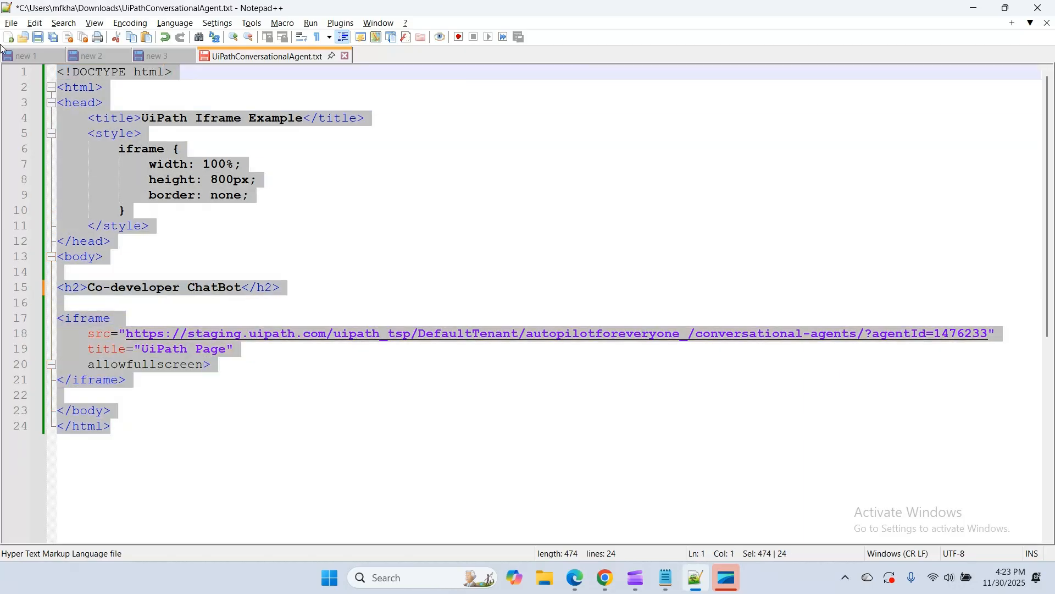
pyautogui.click(576, 577)
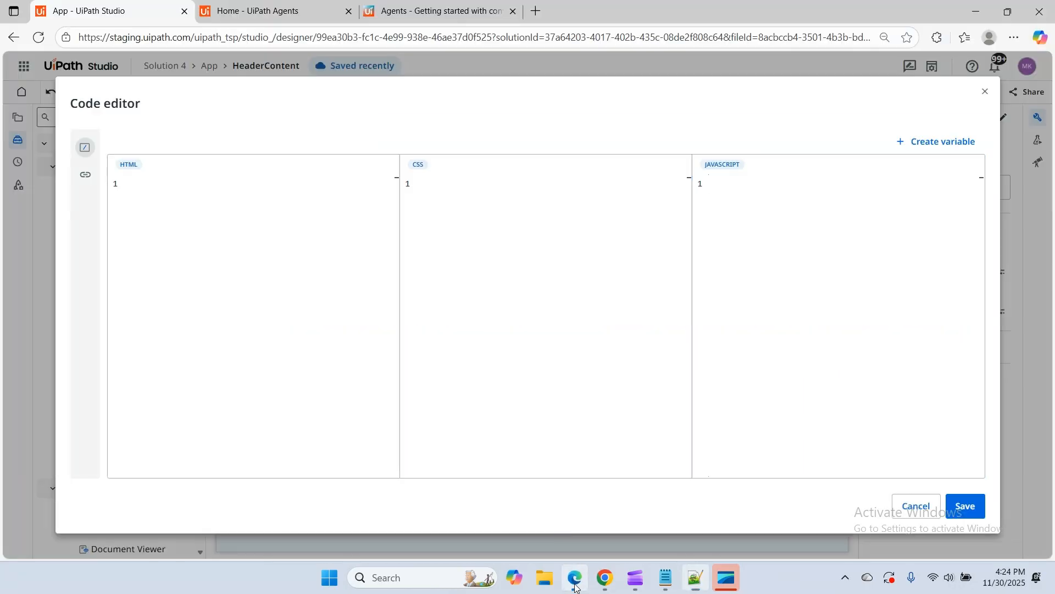
pyautogui.click(222, 214)
pyautogui.hotkey('ctrl', 'v')
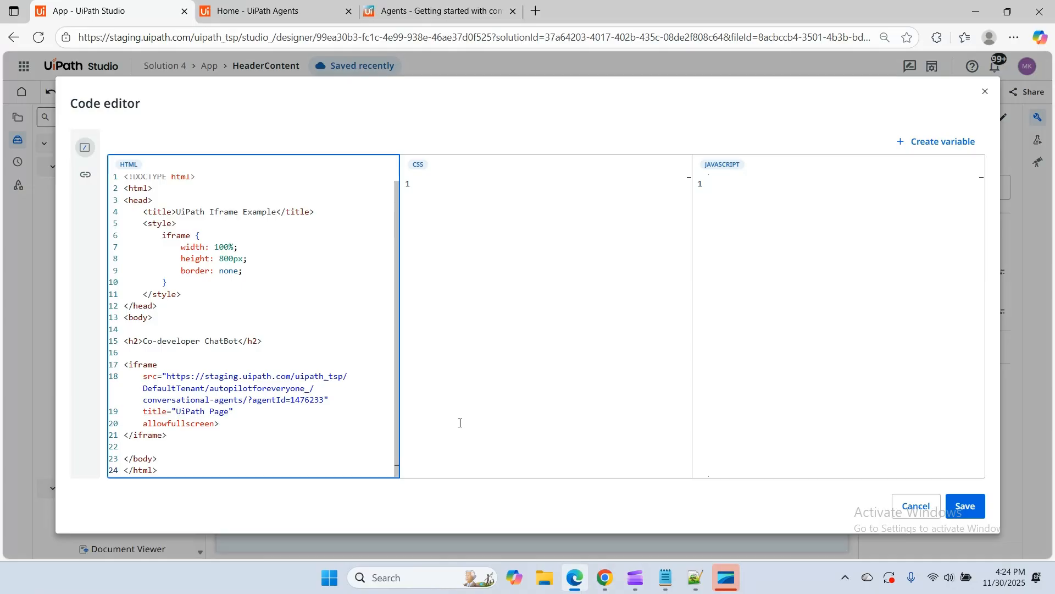
pyautogui.click(966, 506)
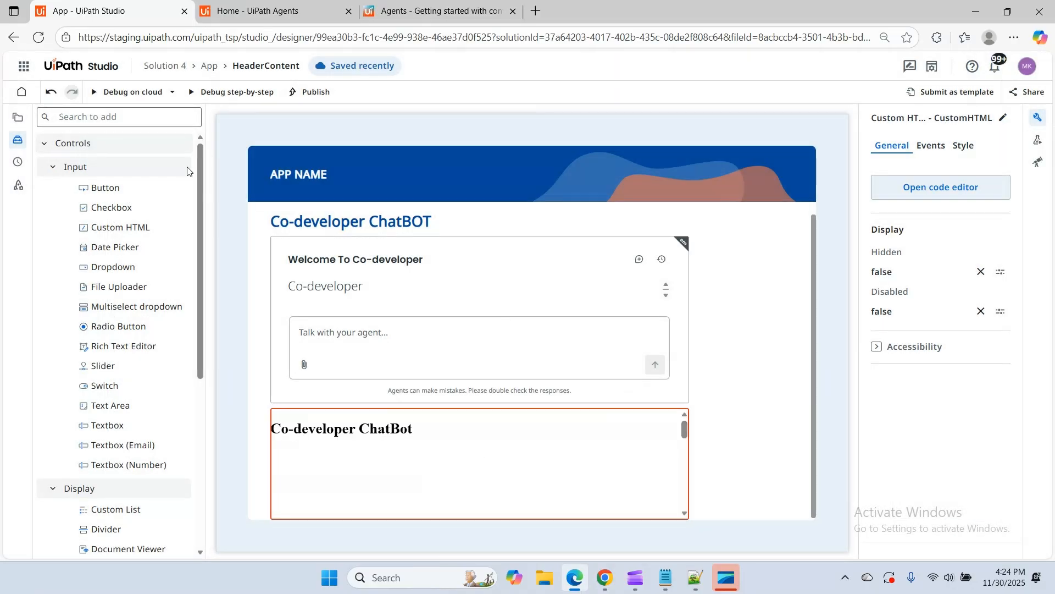
# Debug the app on the cloud and examine the heading and agent title of the chat embedded in the Custom HTML control
pyautogui.click(99, 92)
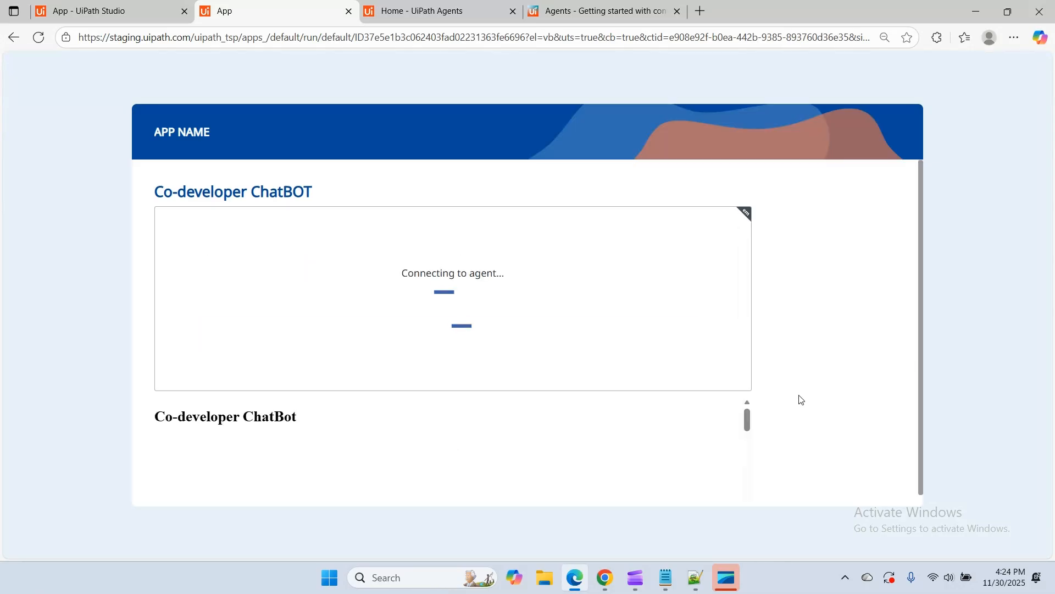
pyautogui.scroll(-2, 801, 400)
pyautogui.scroll(-4, 366, 442)
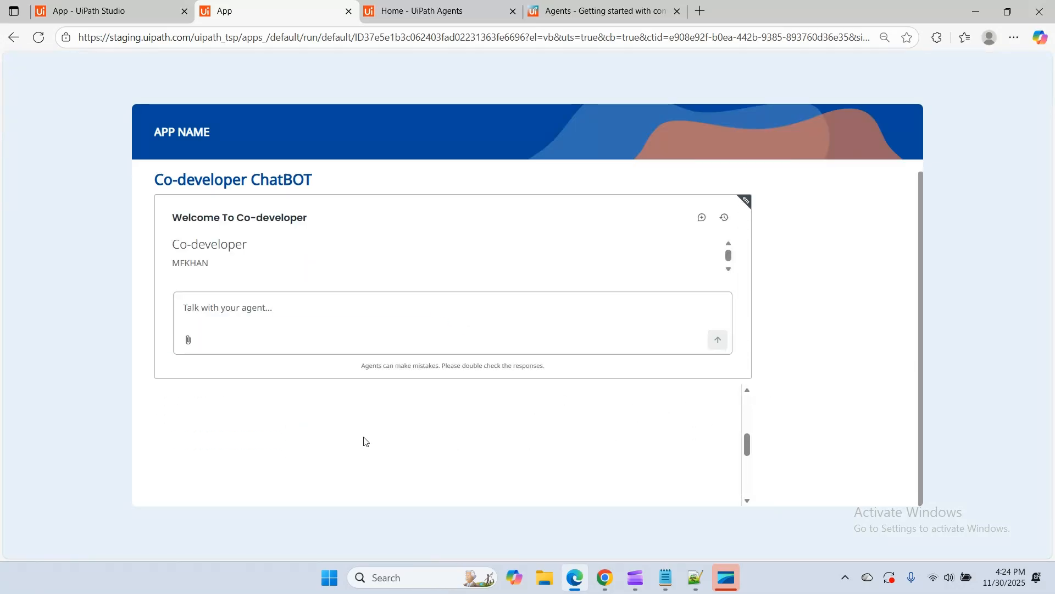
pyautogui.scroll(4, 346, 442)
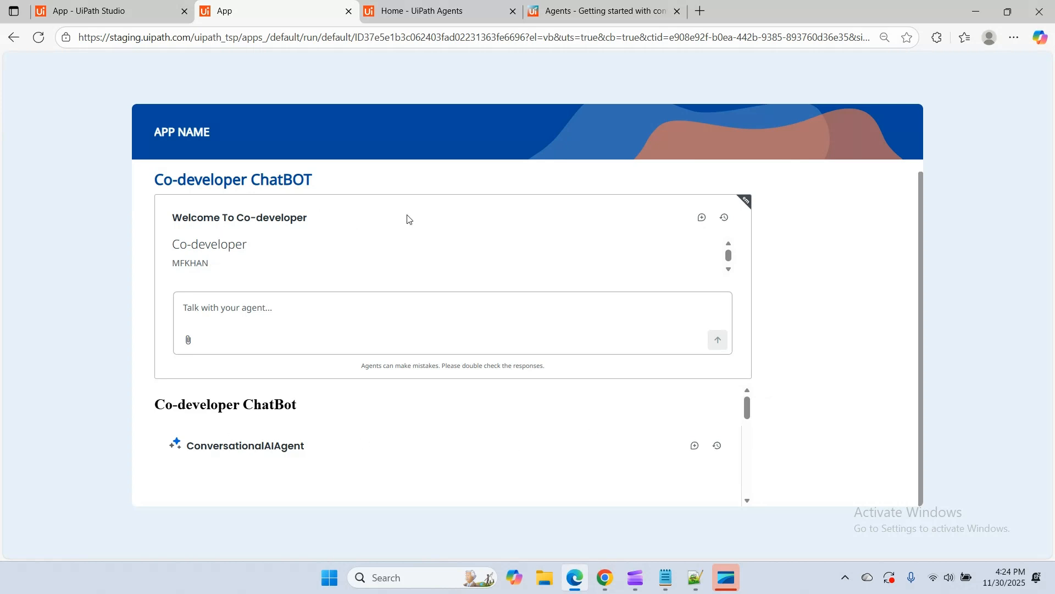
pyautogui.scroll(-4, 341, 427)
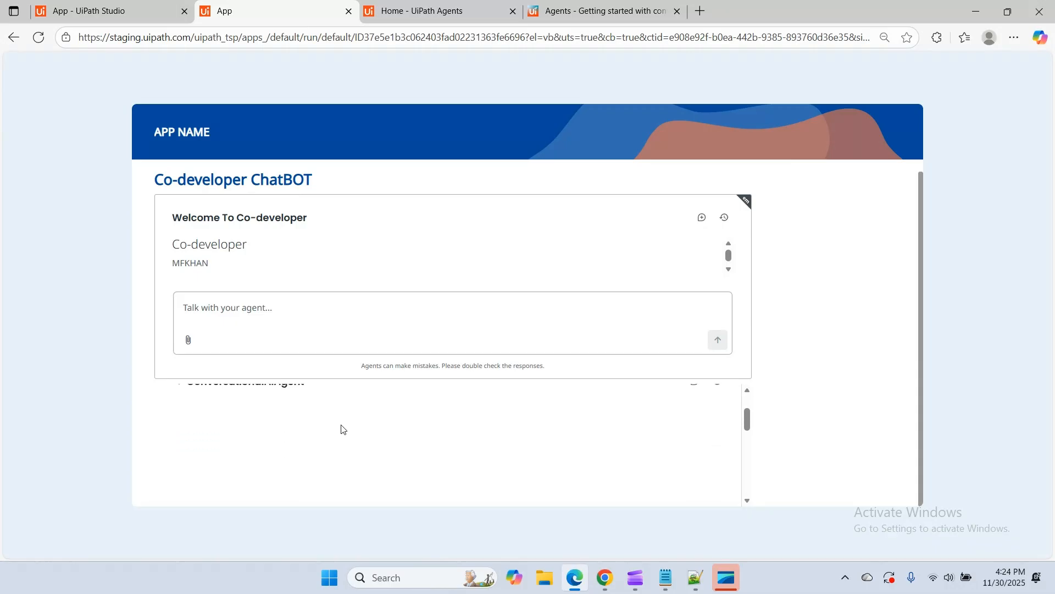
pyautogui.scroll(4, 230, 436)
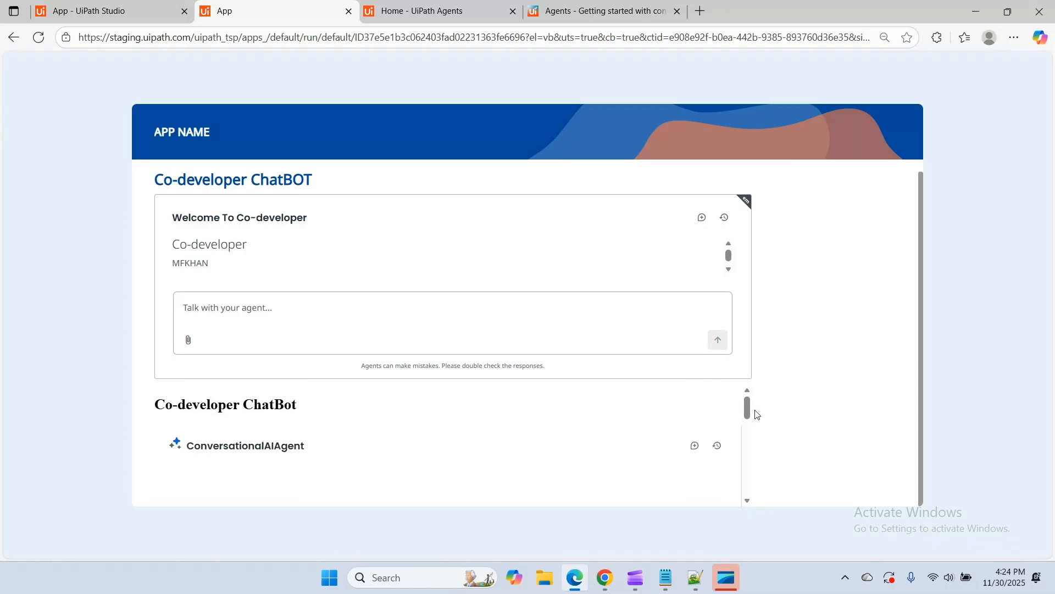
pyautogui.moveTo(747, 411); pyautogui.dragTo(746, 427)
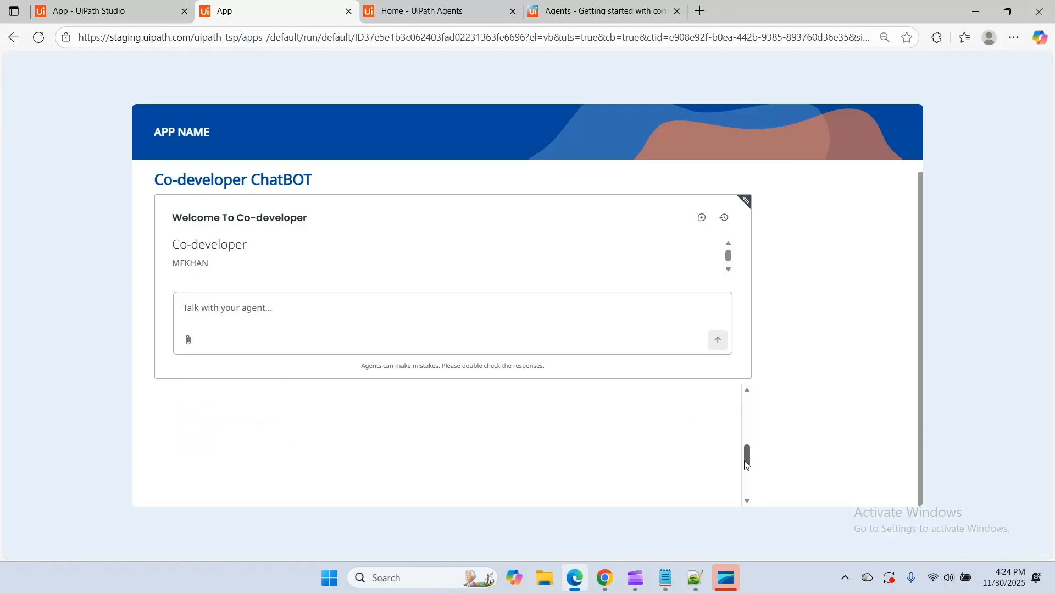
pyautogui.moveTo(746, 465); pyautogui.dragTo(759, 410)
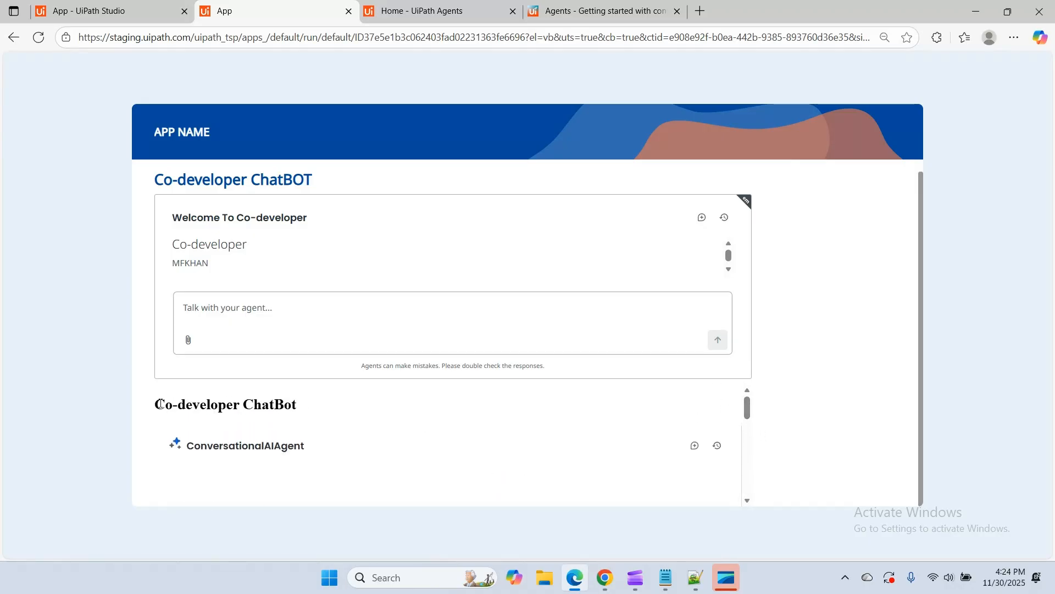
pyautogui.moveTo(159, 404); pyautogui.dragTo(302, 408)
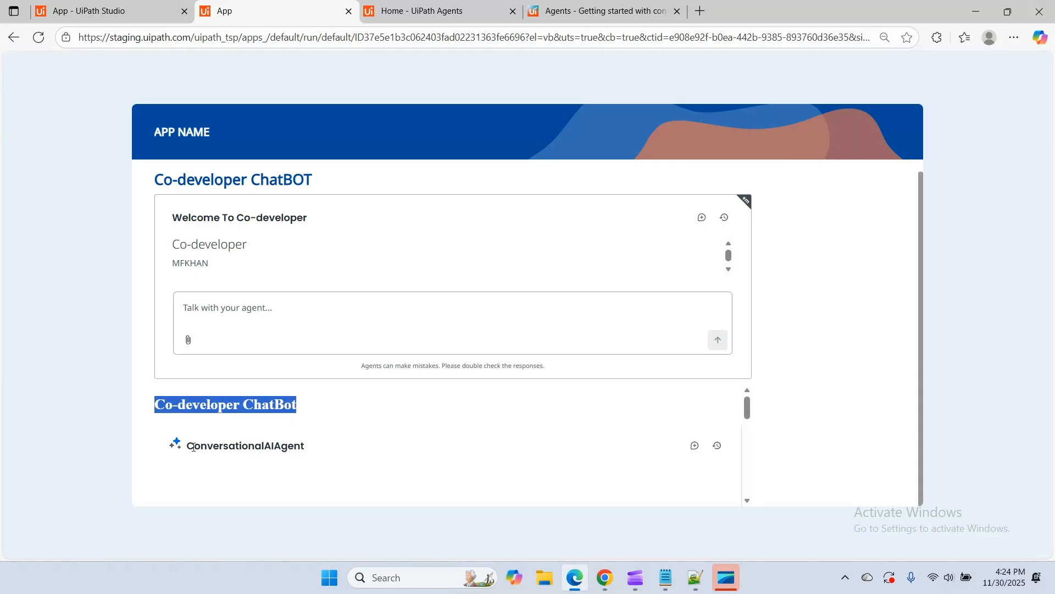
pyautogui.moveTo(193, 446); pyautogui.dragTo(335, 446)
# Send "Hello" to the agent in the Custom HTML chat and read its reply
pyautogui.scroll(-3, 340, 448)
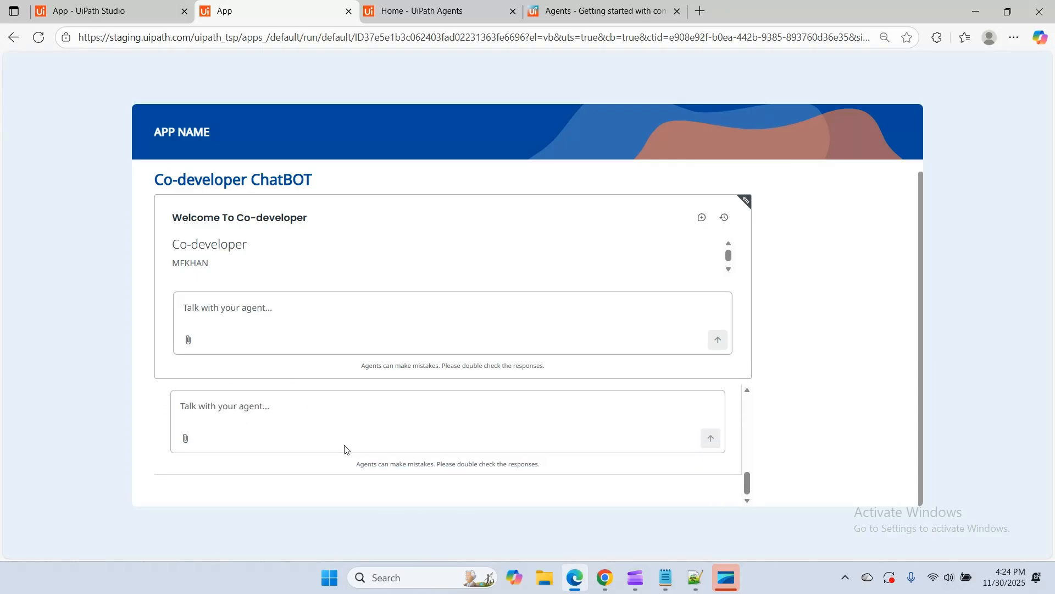
pyautogui.click(218, 410)
pyautogui.write('hello')
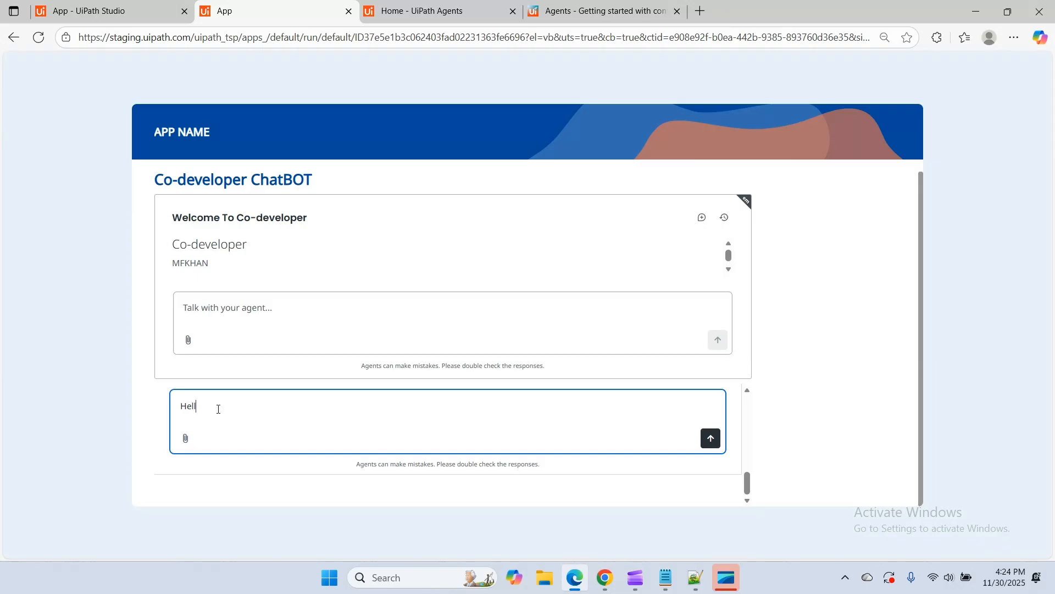
pyautogui.press('Return')
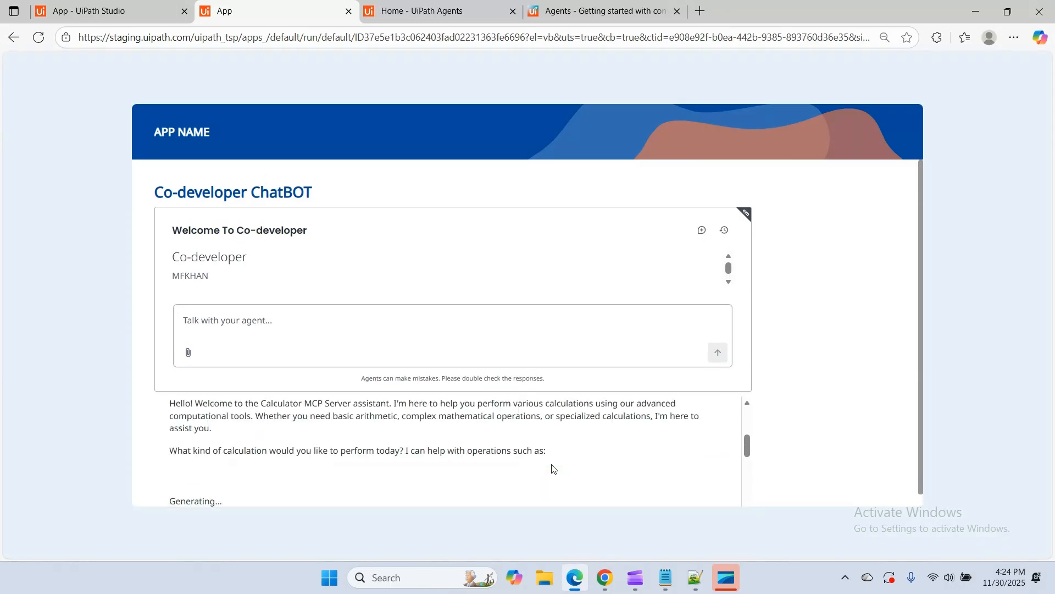
pyautogui.scroll(2, 331, 448)
pyautogui.scroll(-1, 331, 448)
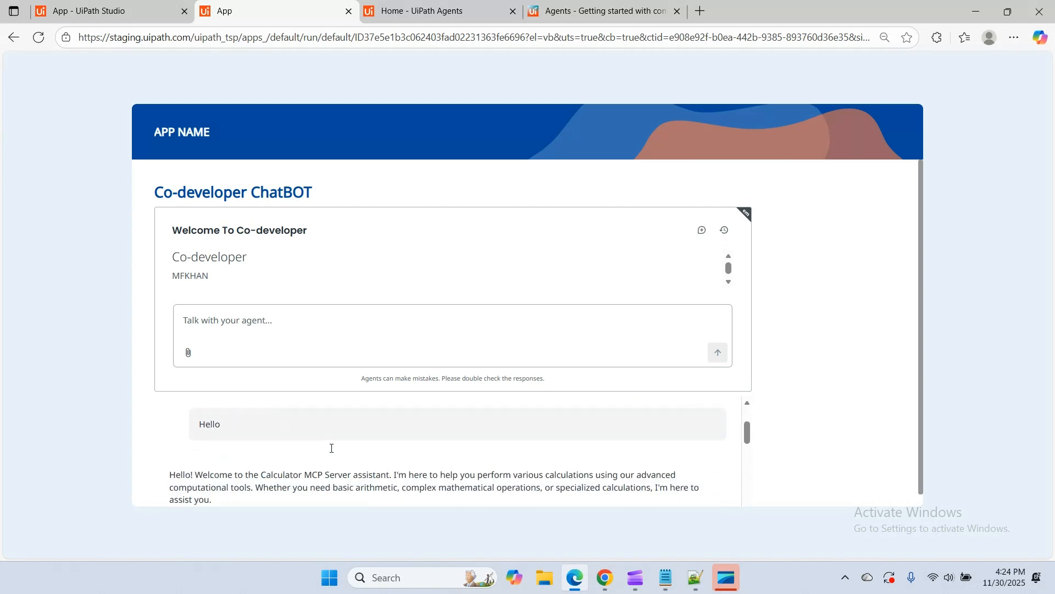
pyautogui.scroll(-1, 342, 477)
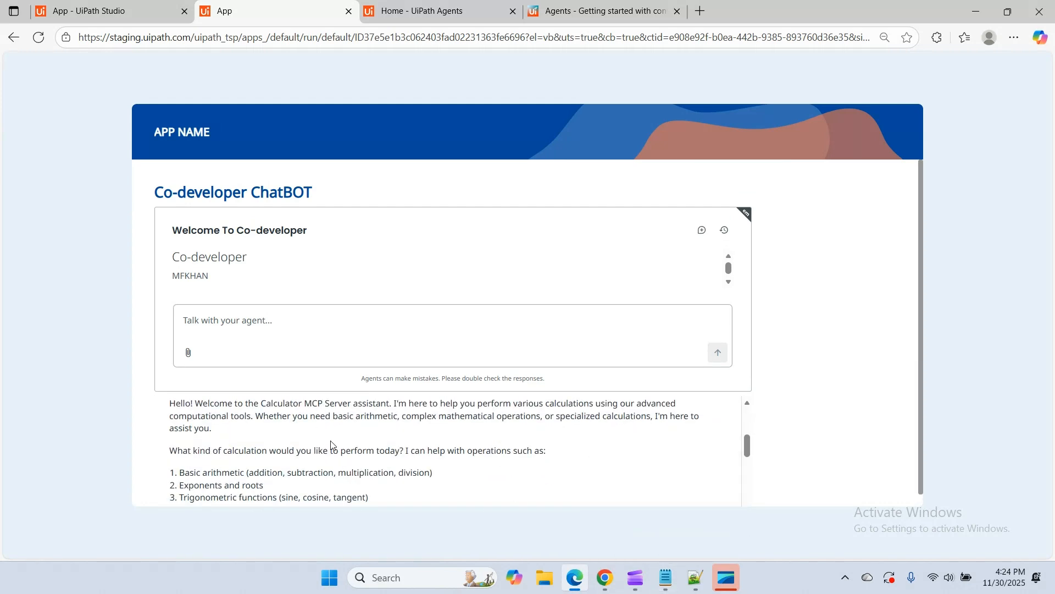
# Copy the last full agent URL from the Notepad notes and return to the browser
pyautogui.click(666, 577)
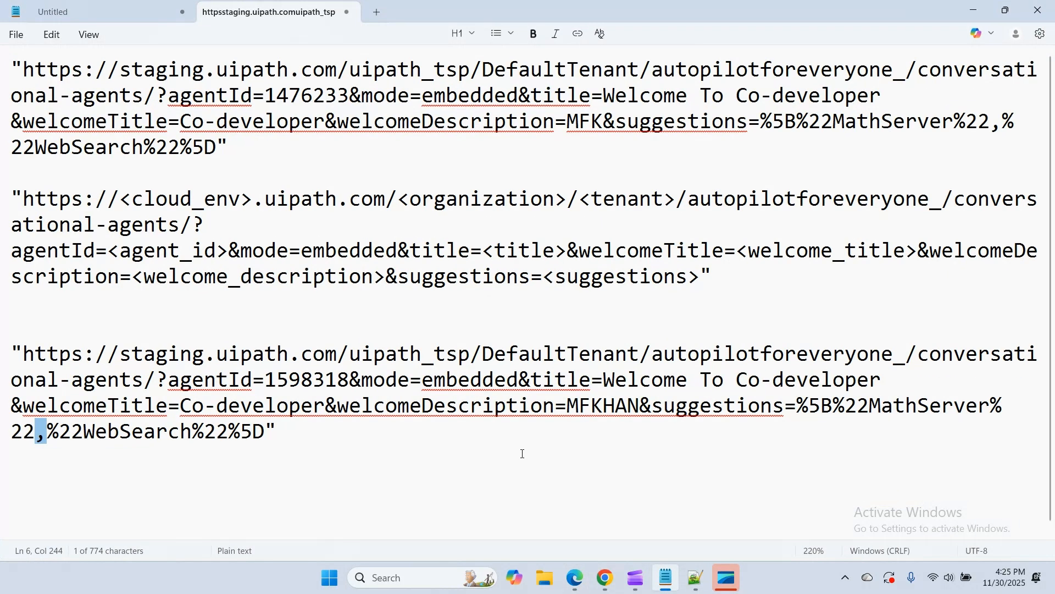
pyautogui.click(271, 438)
pyautogui.moveTo(295, 434); pyautogui.dragTo(2, 356)
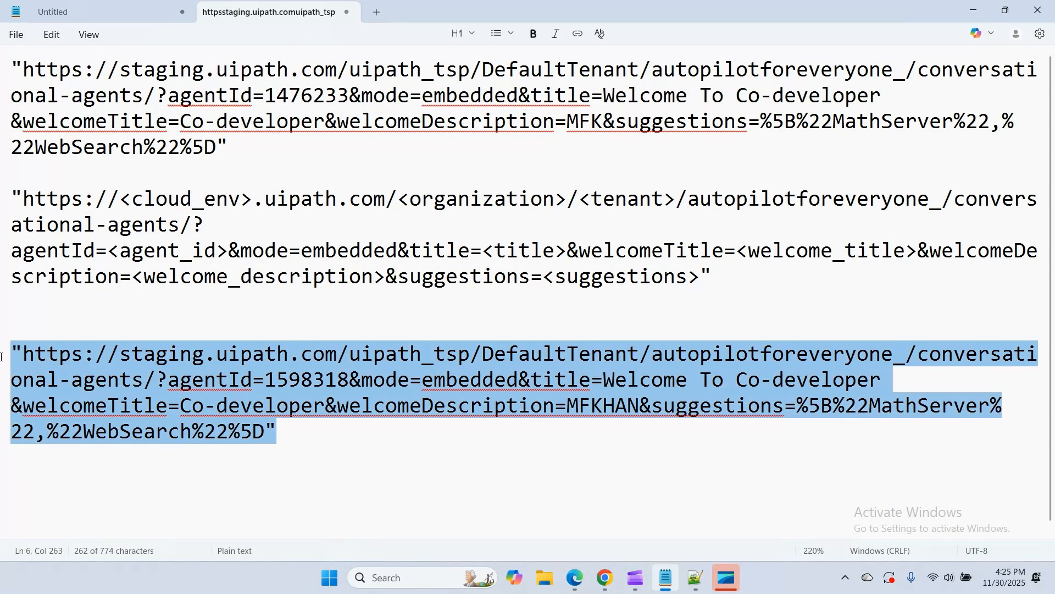
pyautogui.click(575, 578)
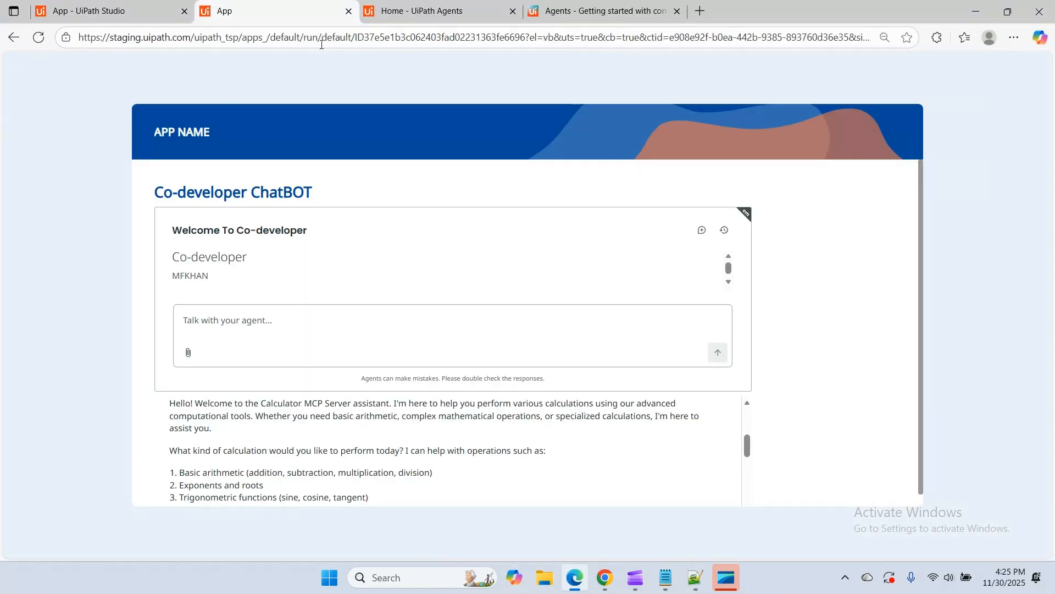
# Close the running app preview and reopen the Custom HTML control's code editor at the iframe code
pyautogui.click(347, 12)
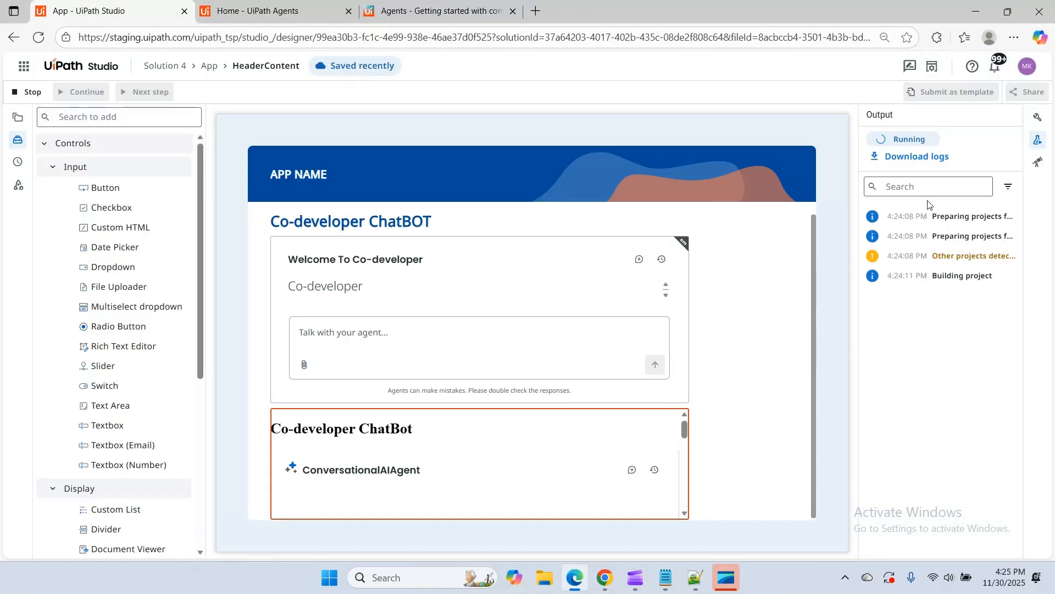
pyautogui.click(1038, 117)
pyautogui.click(957, 190)
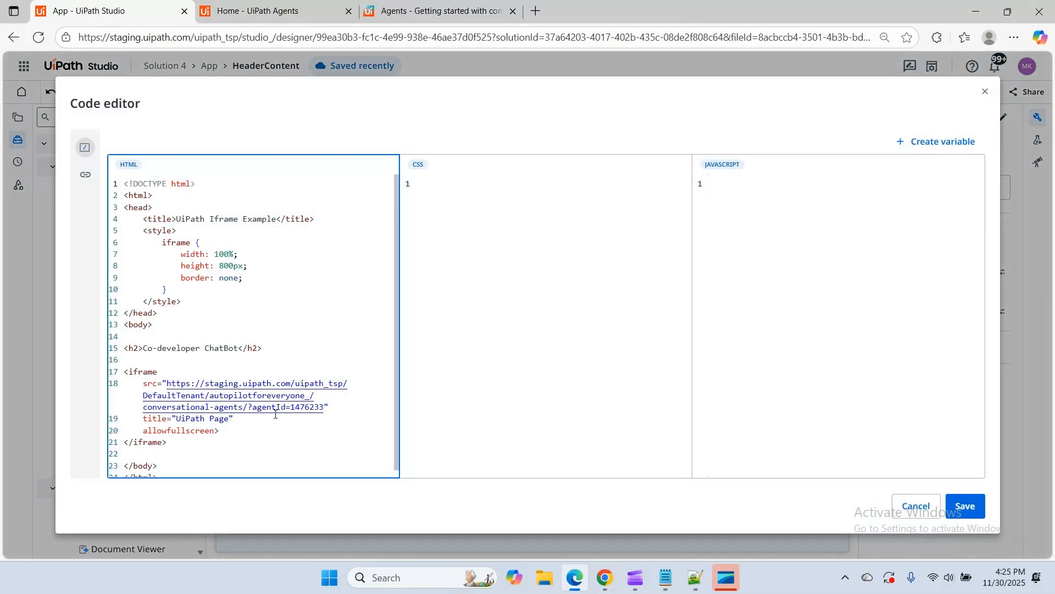
pyautogui.scroll(-1, 278, 407)
# Replace the agentId value in the iframe's src URL with the agent ID copied from the last URL in Notepad, and save the code
pyautogui.click(666, 577)
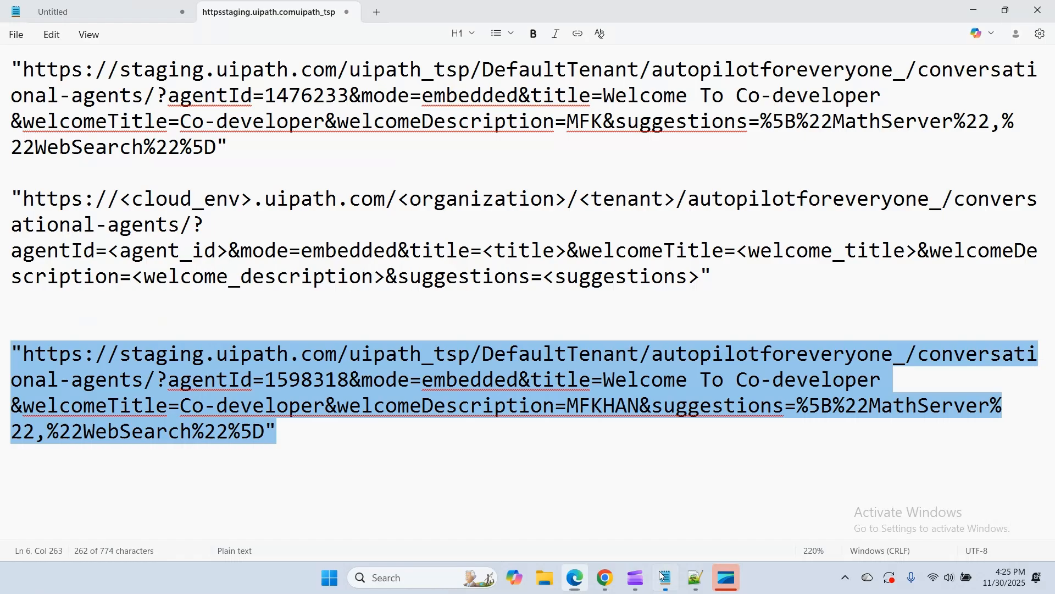
pyautogui.click(321, 425)
pyautogui.moveTo(272, 377); pyautogui.dragTo(333, 379)
pyautogui.hotkey('ctrl', 'c')
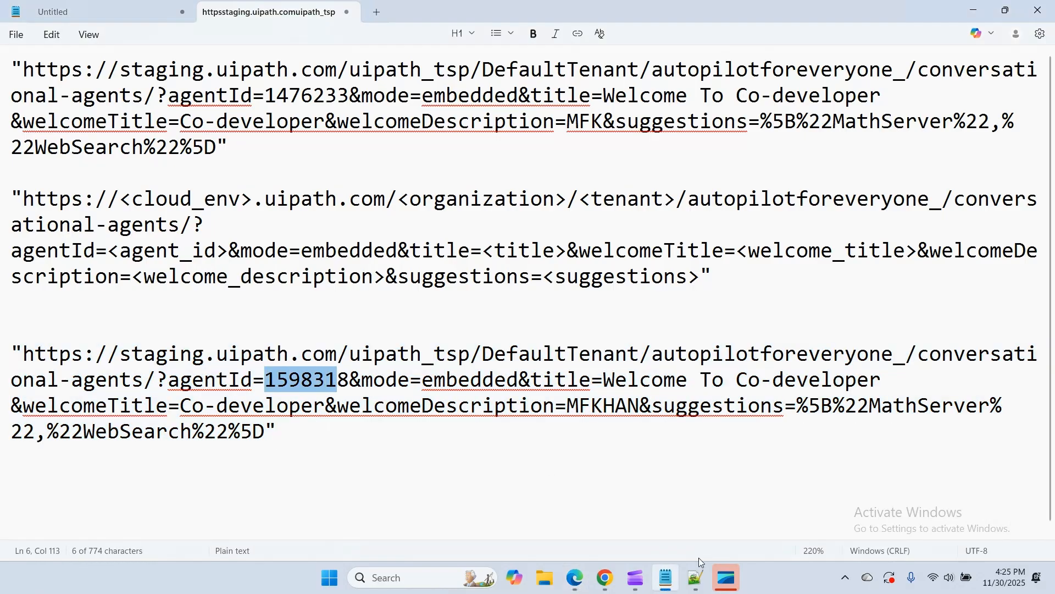
pyautogui.click(575, 577)
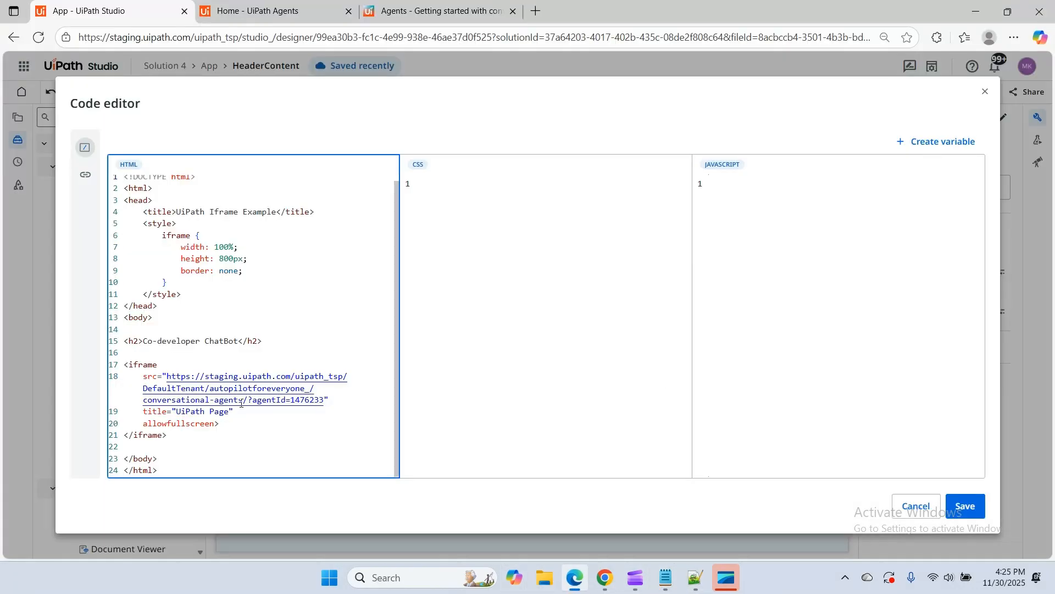
pyautogui.moveTo(290, 400); pyautogui.dragTo(325, 400)
pyautogui.hotkey('ctrl', 'v')
pyautogui.click(962, 505)
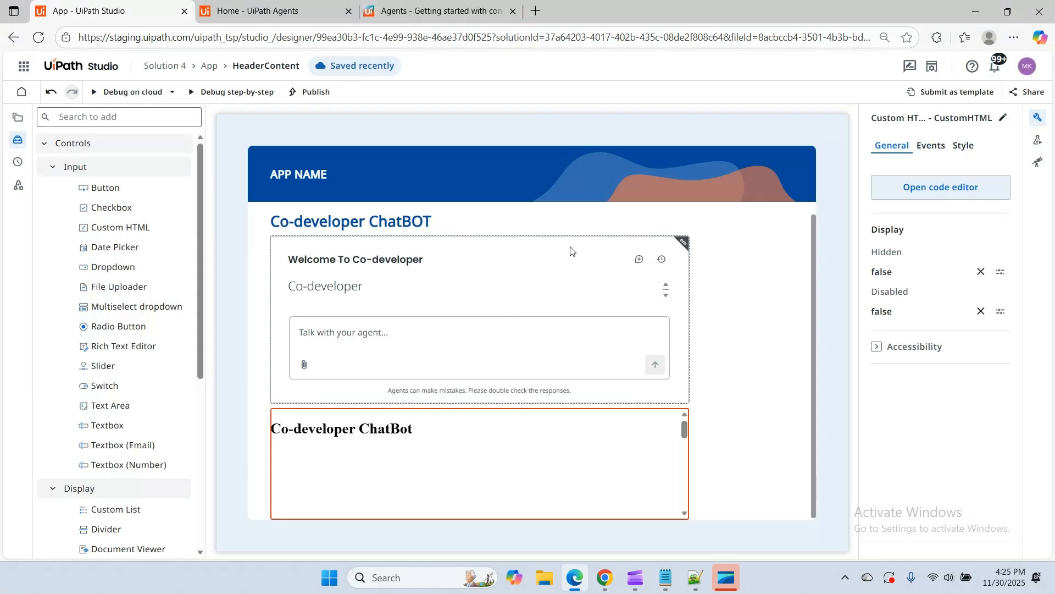
# Set the IFrame control's height to 40% and the Custom HTML control's height to 60%
pyautogui.click(530, 266)
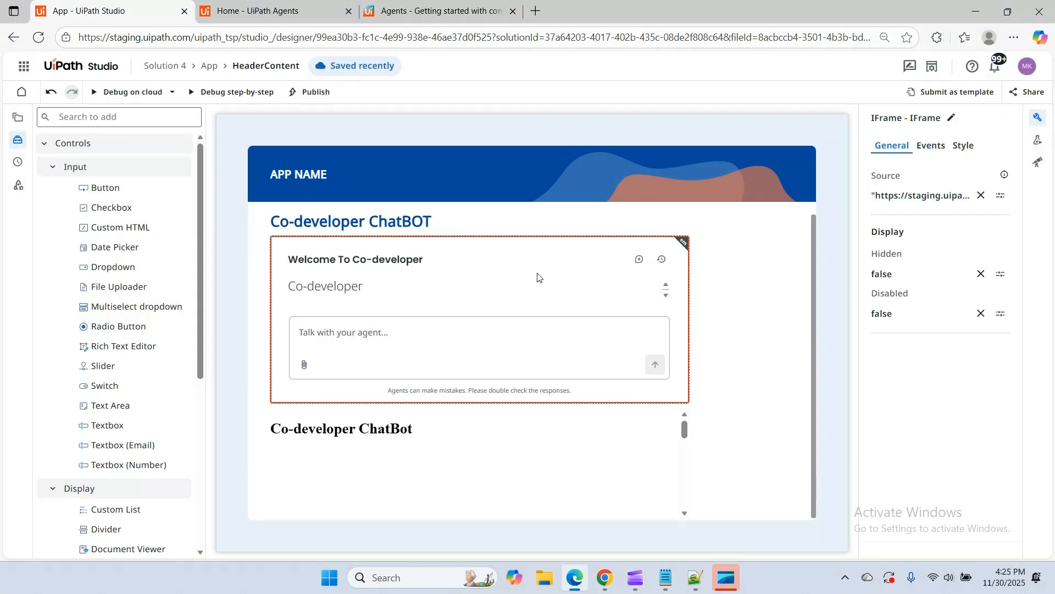
pyautogui.click(1038, 119)
pyautogui.click(1038, 118)
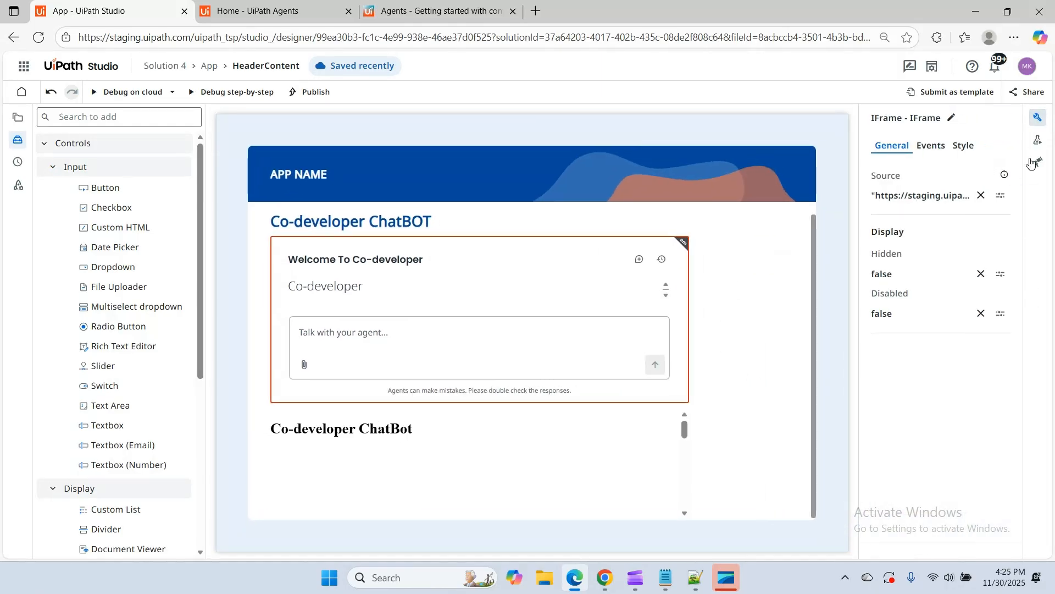
pyautogui.click(963, 146)
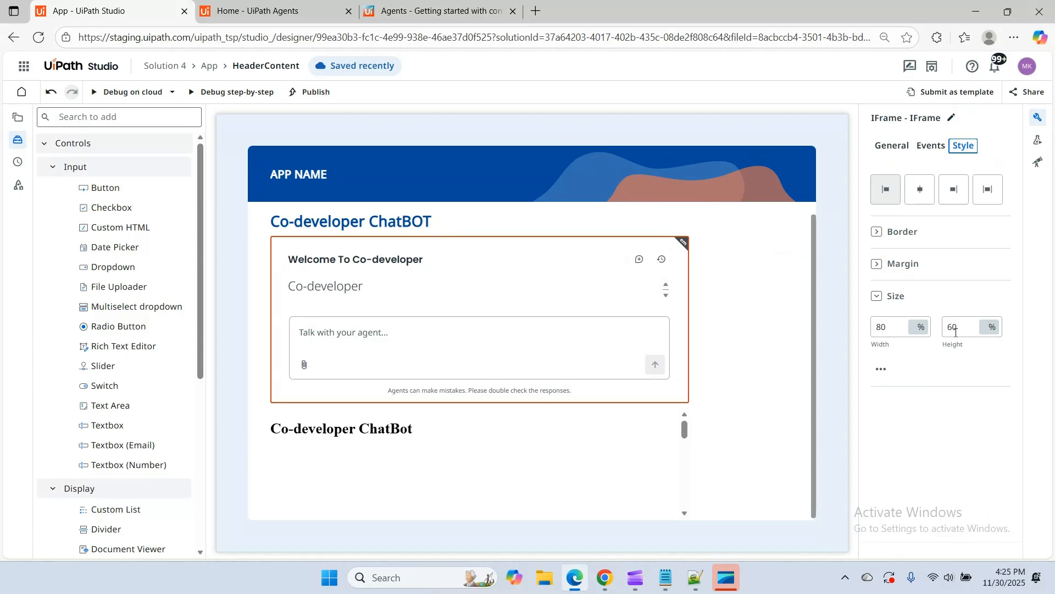
pyautogui.doubleClick(955, 329)
pyautogui.click(687, 377)
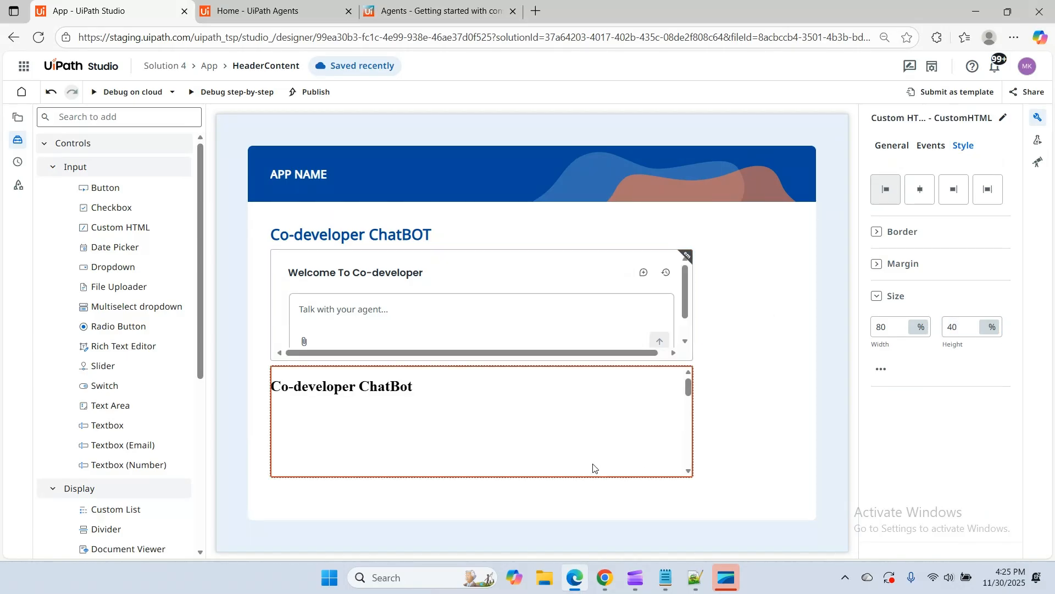
pyautogui.doubleClick(960, 330)
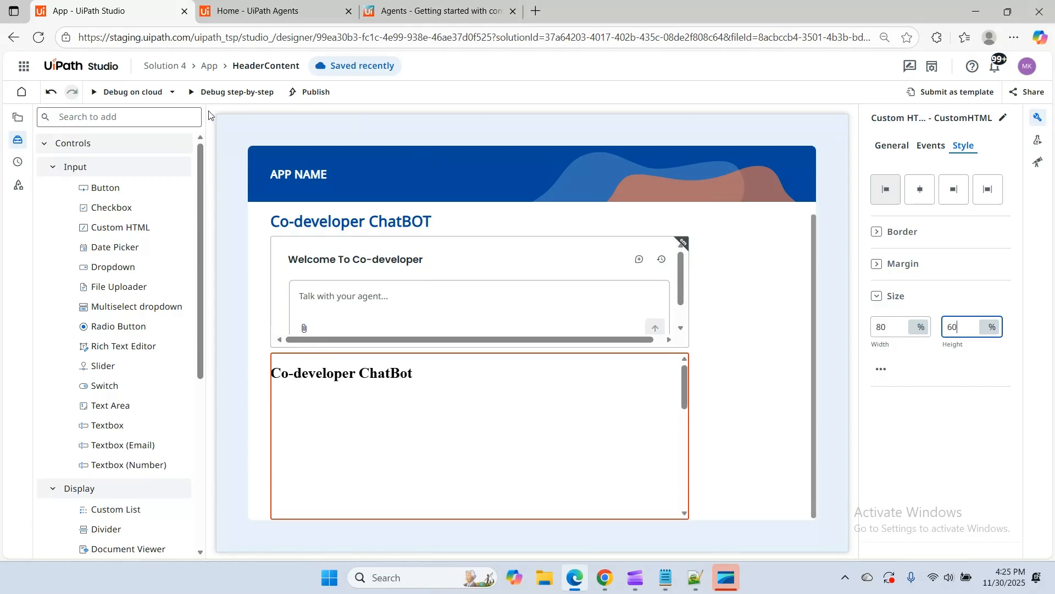
# Debug the resized app on the cloud, check whether the Custom HTML chat loads the replaced agent, and close the preview
pyautogui.click(132, 92)
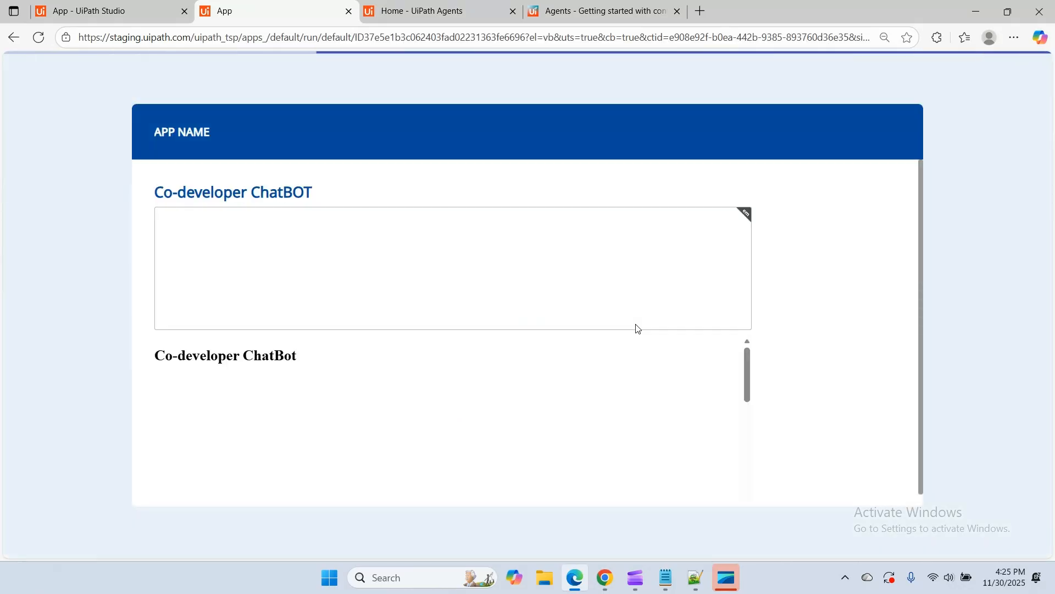
pyautogui.scroll(-2, 861, 352)
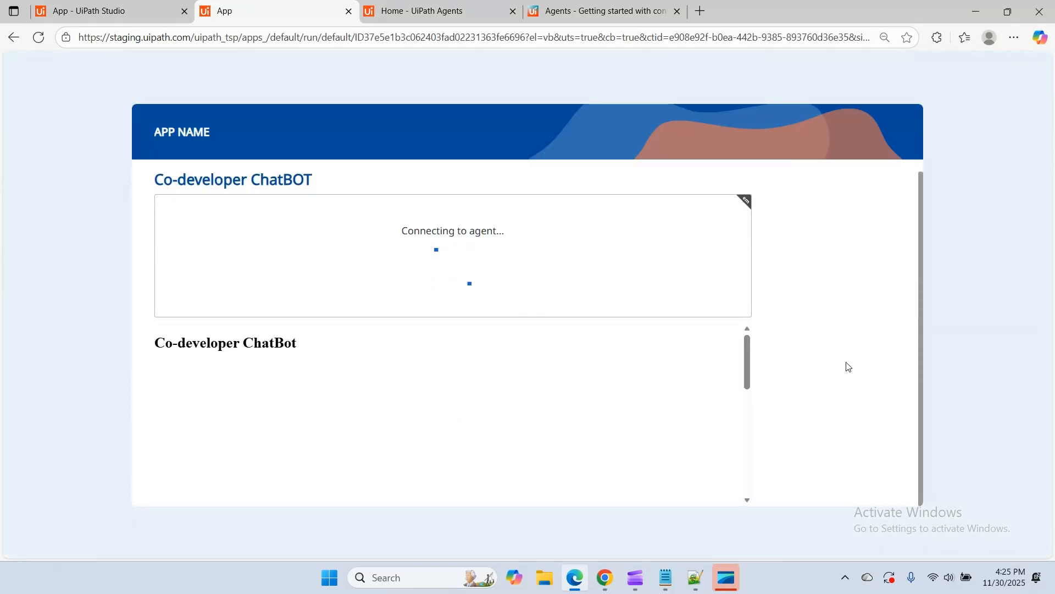
pyautogui.scroll(-5, 414, 412)
pyautogui.scroll(1, 415, 412)
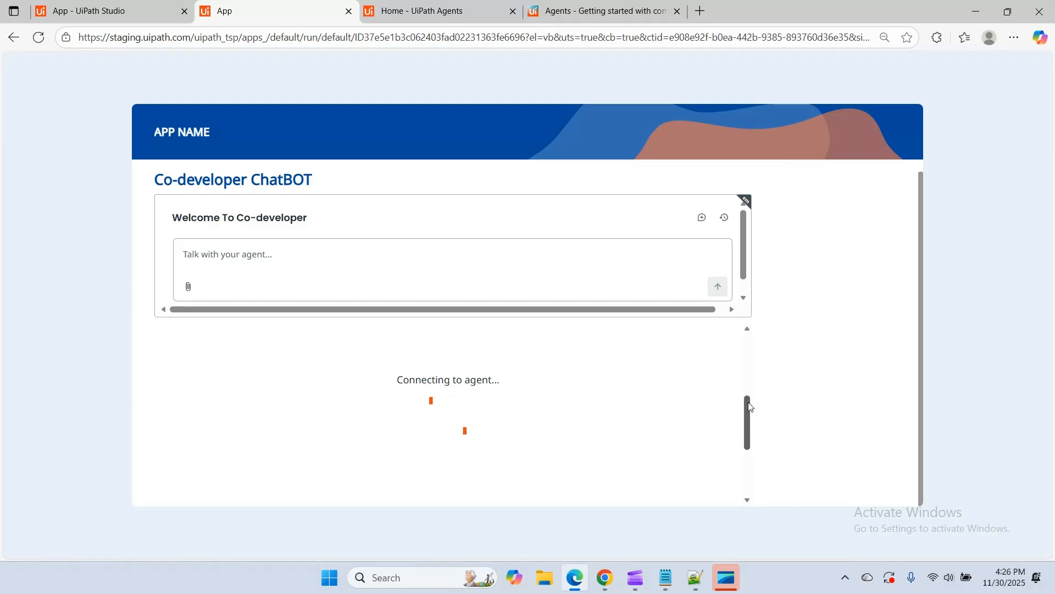
pyautogui.moveTo(750, 407); pyautogui.dragTo(742, 473)
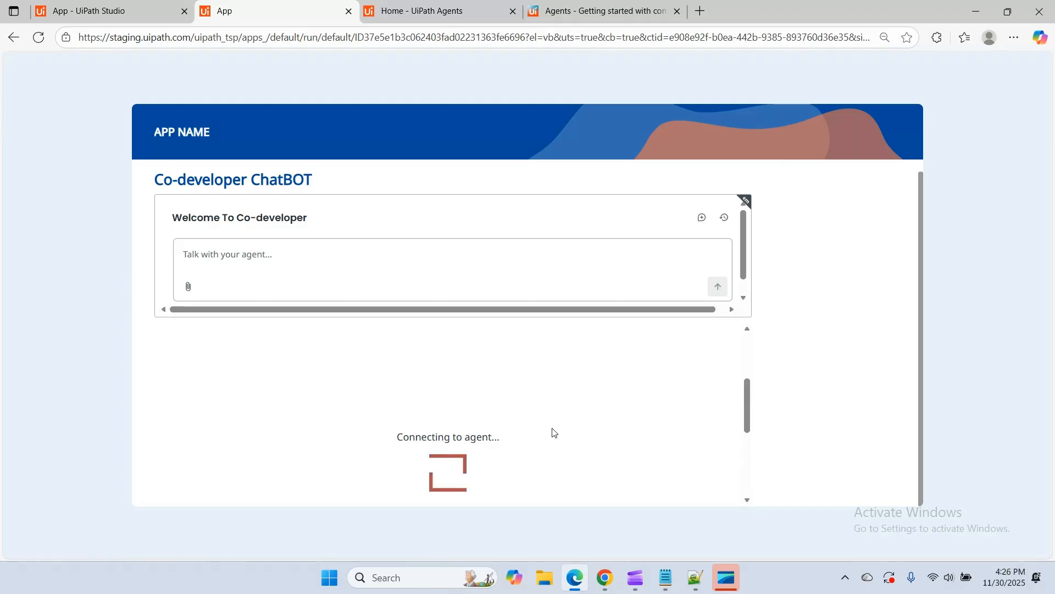
pyautogui.moveTo(733, 584)
pyautogui.click(349, 11)
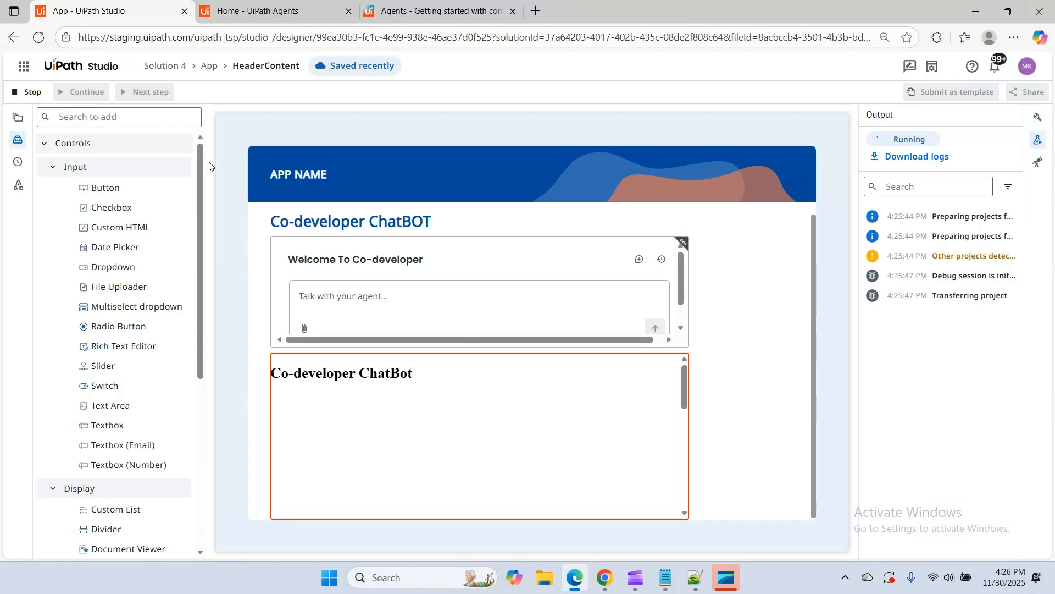
# Reopen Solution 4 from the cloud workspace and debug its app on the cloud to check the Custom HTML chat, closing the preview
pyautogui.click(82, 66)
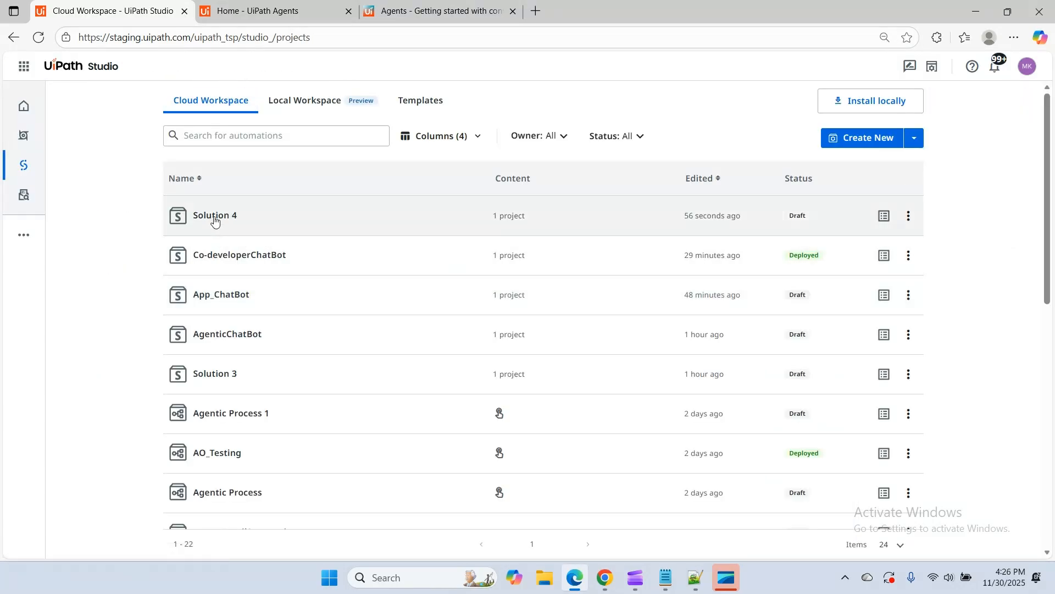
pyautogui.click(218, 218)
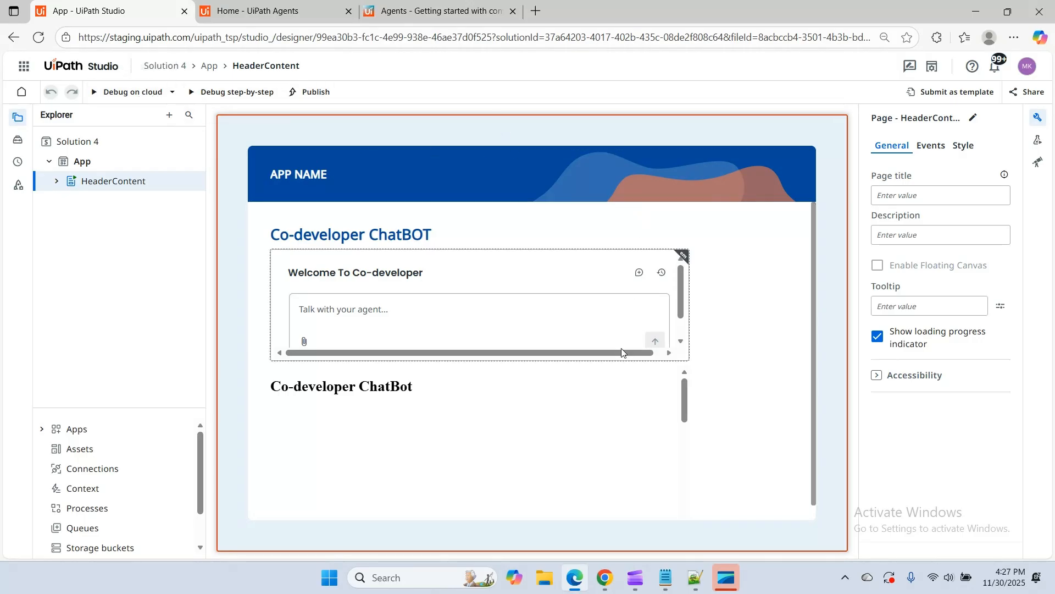
pyautogui.click(140, 92)
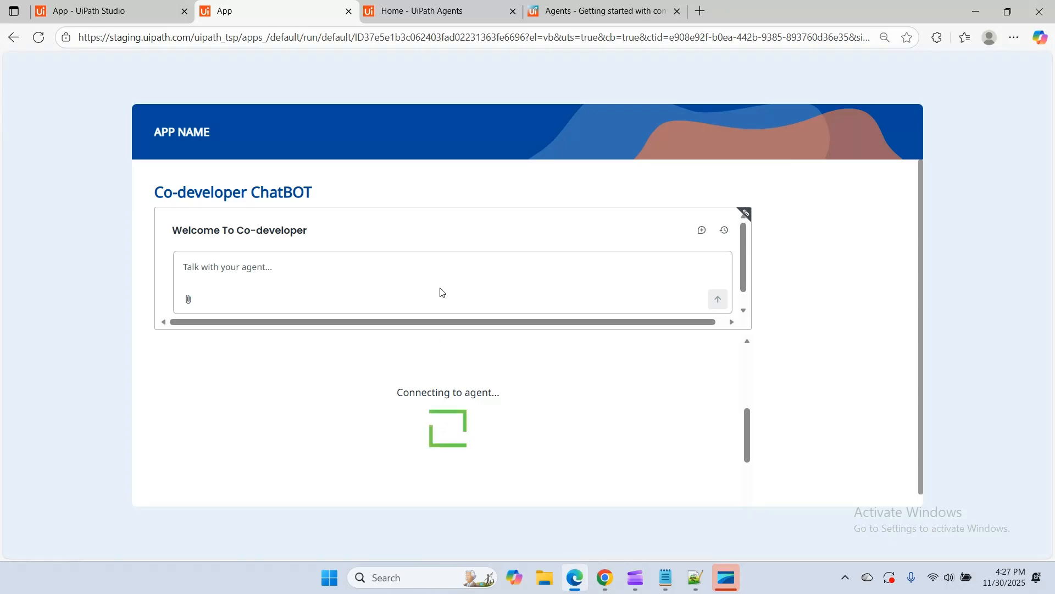
pyautogui.click(348, 11)
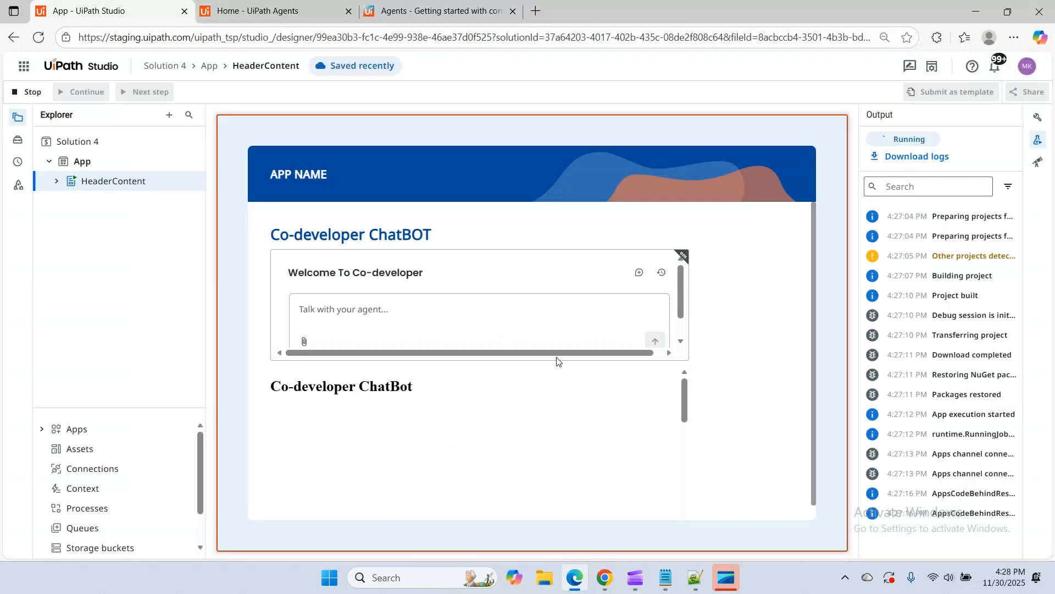
# Review the iframe source code in the Custom HTML control's code editor and save it again
pyautogui.click(560, 424)
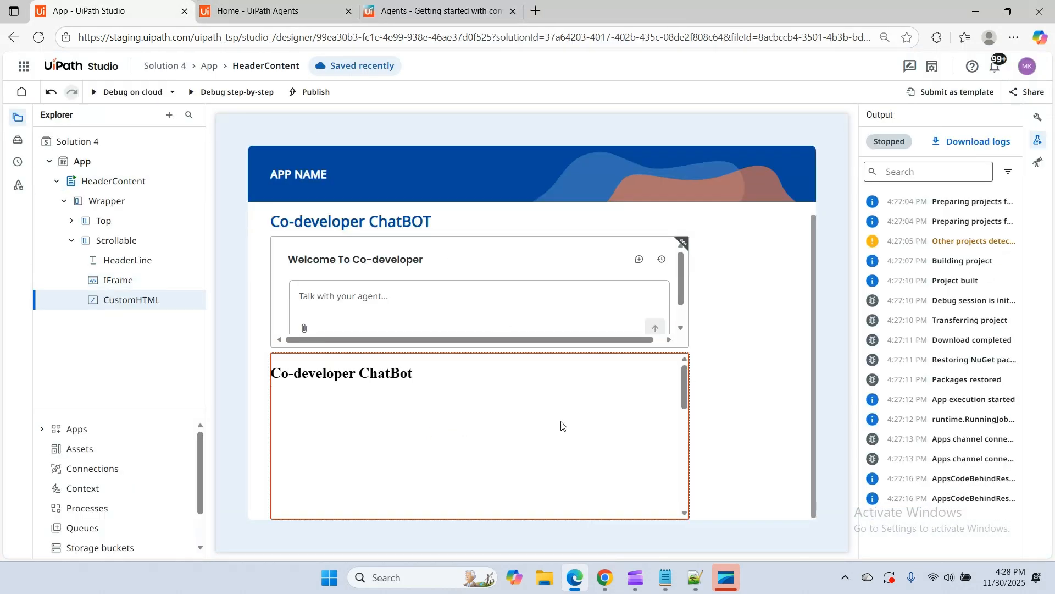
pyautogui.click(1039, 117)
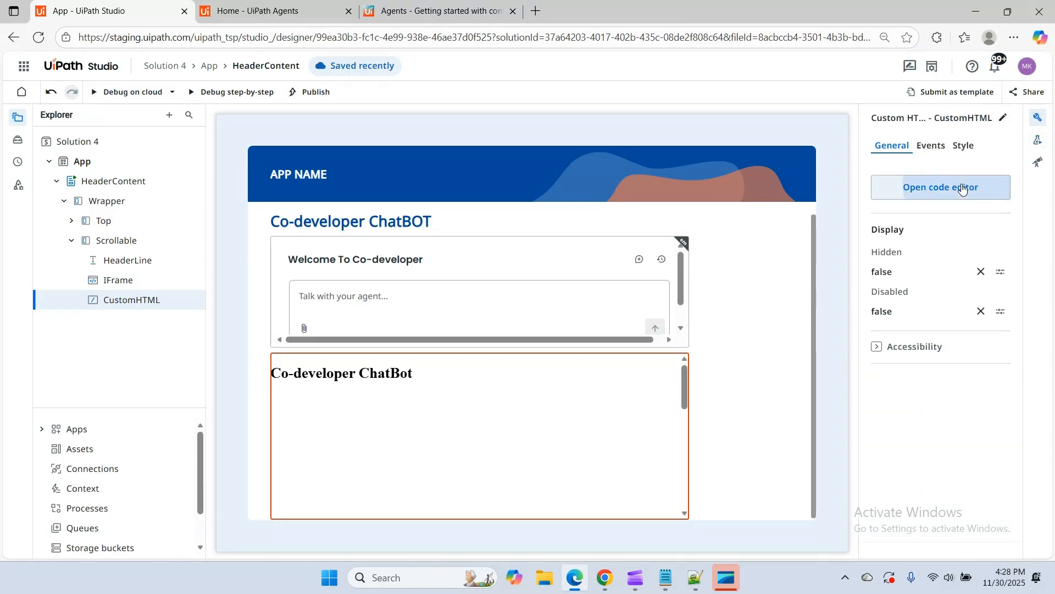
pyautogui.click(930, 188)
pyautogui.scroll(-1, 202, 436)
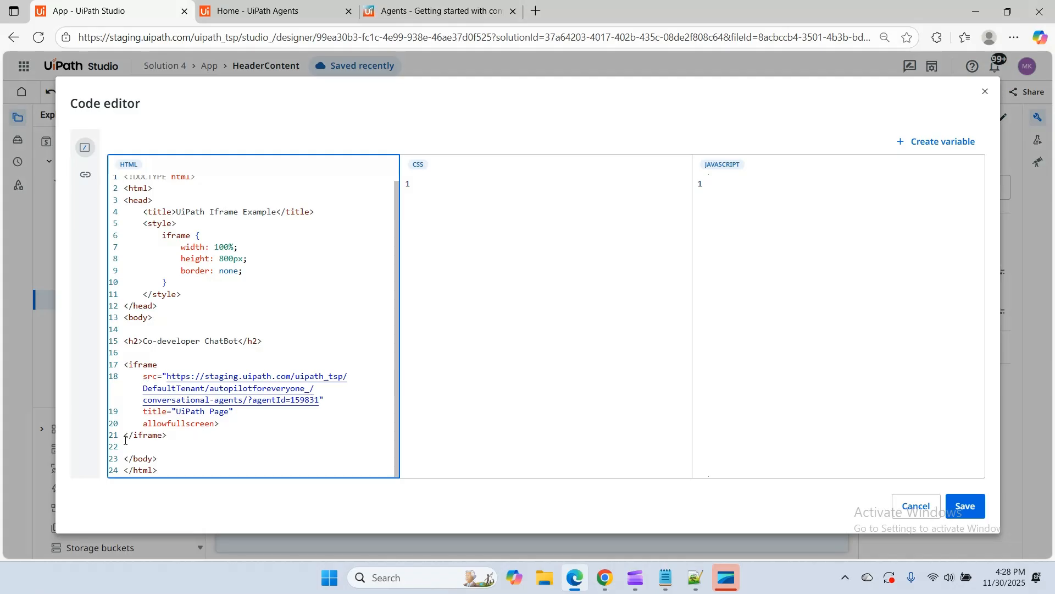
pyautogui.scroll(1, 125, 440)
pyautogui.click(965, 506)
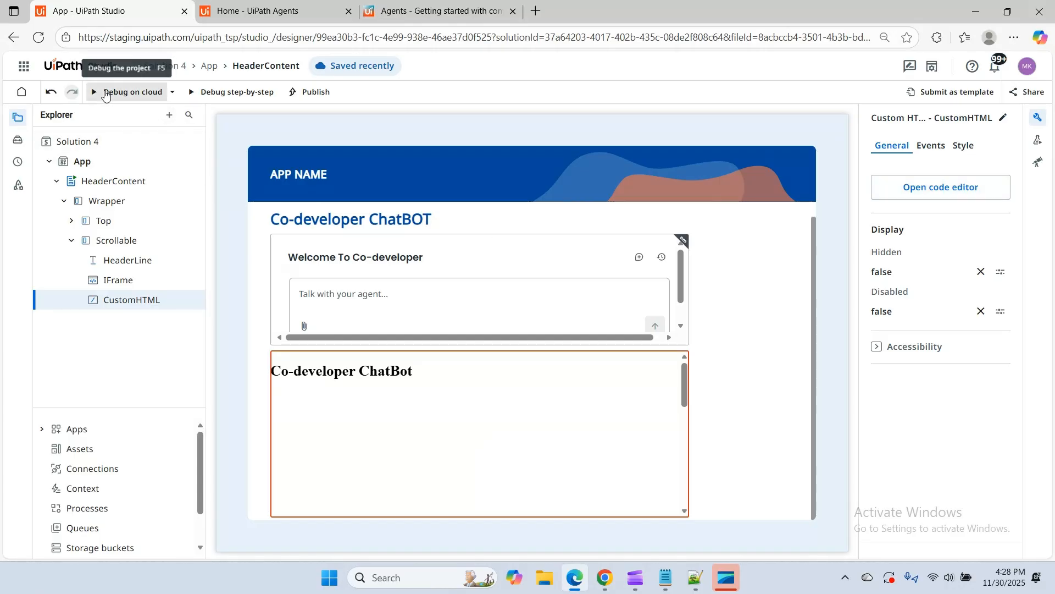
# Debug the saved app on the cloud once more and check the IFrame and Custom HTML chats in the preview
pyautogui.click(130, 92)
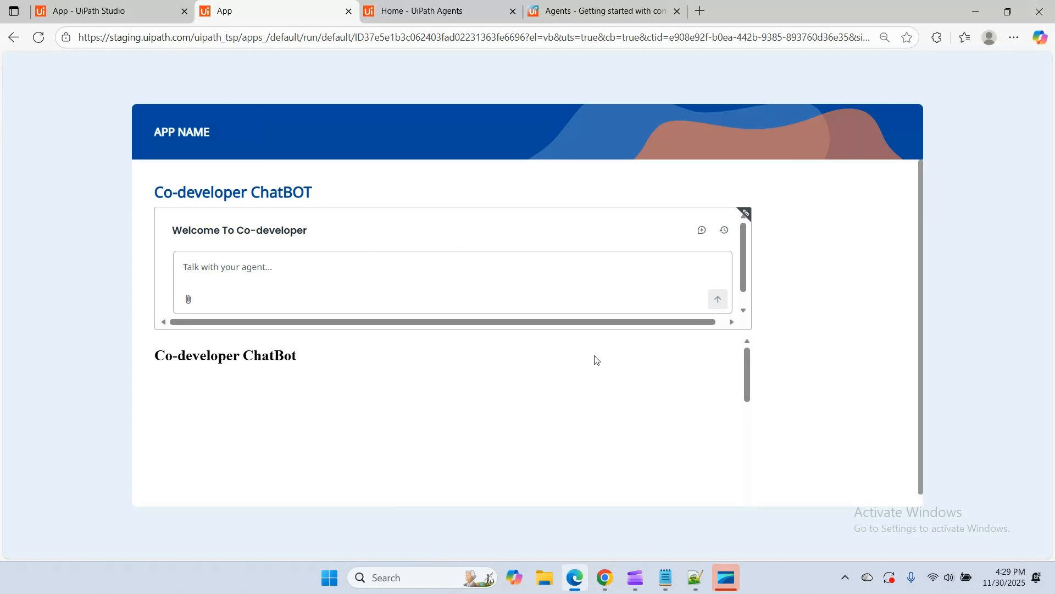
pyautogui.click(628, 514)
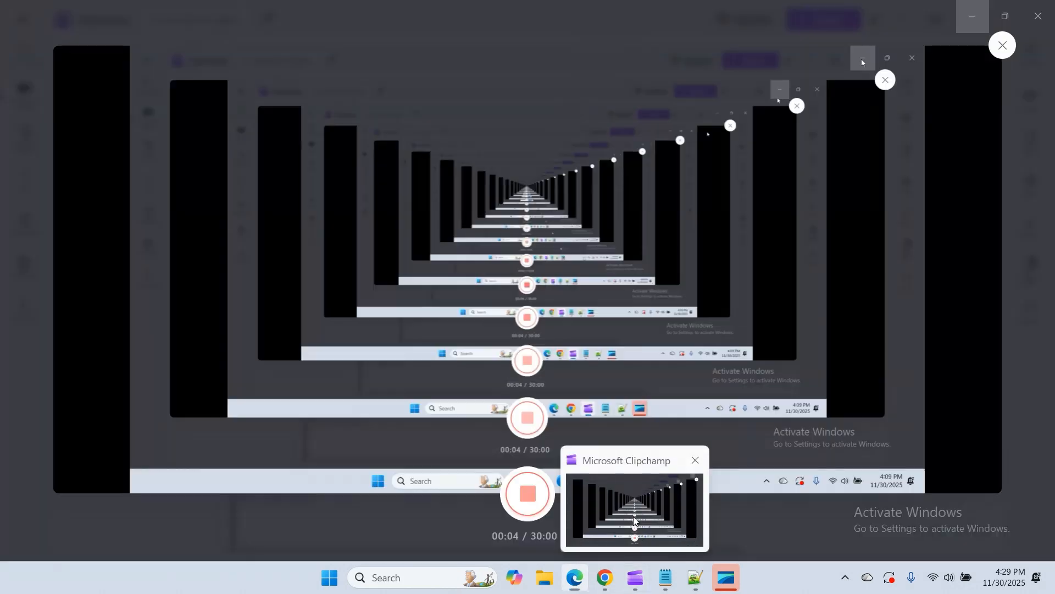